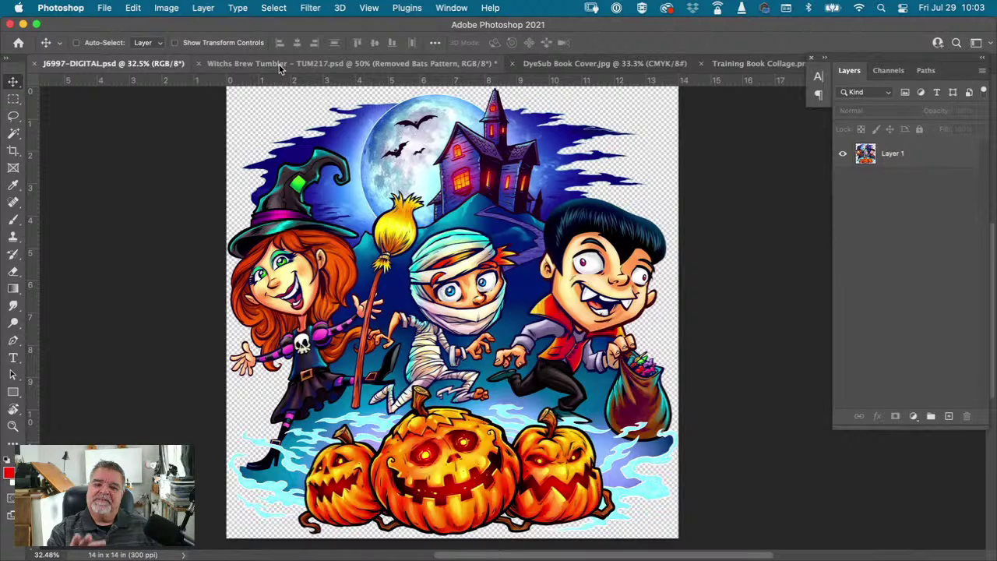
- Close the Training Book Collage and DyeSub Book Cover documents
click(277, 67)
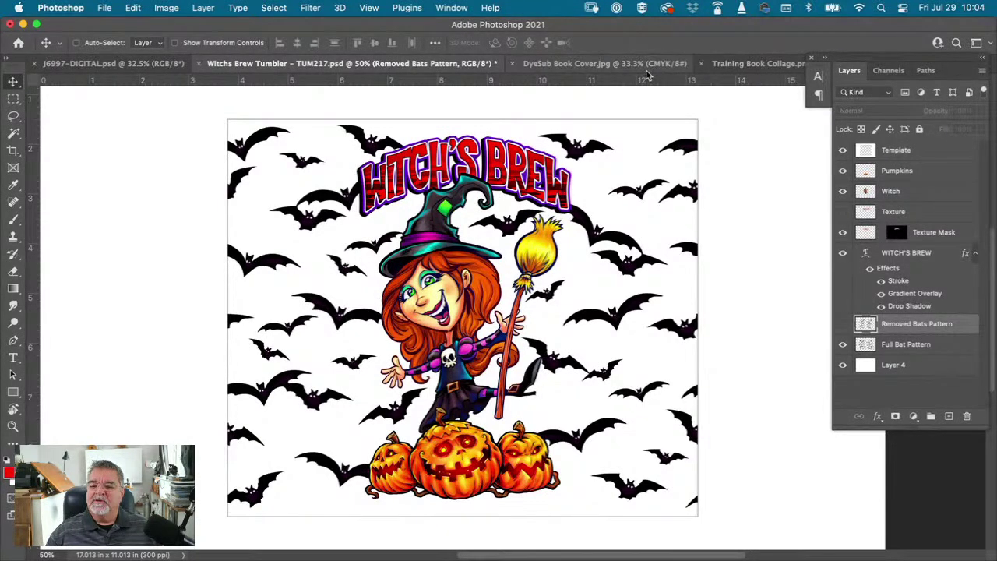
click(618, 68)
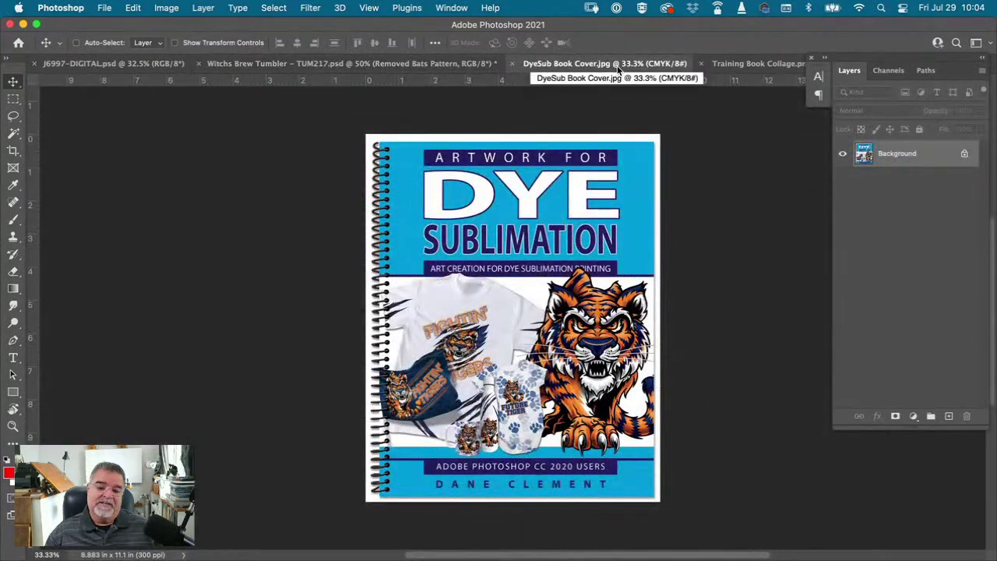
scroll(606, 189, right, 3)
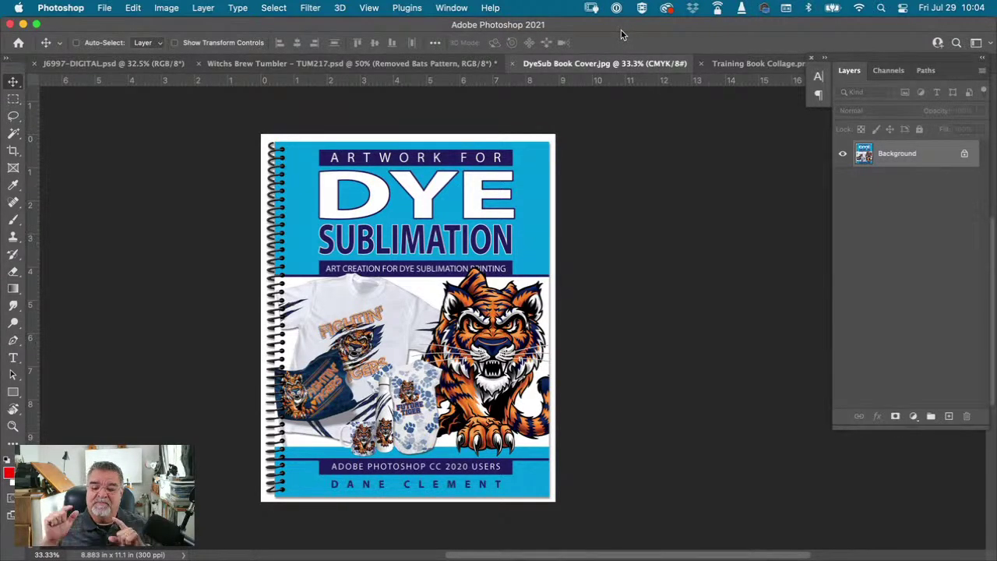
click(757, 64)
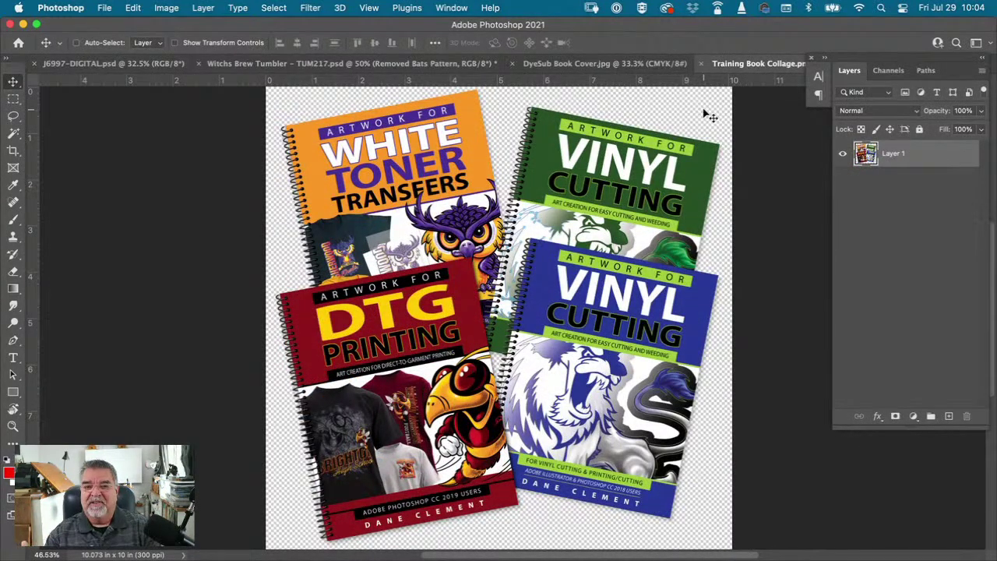
click(701, 64)
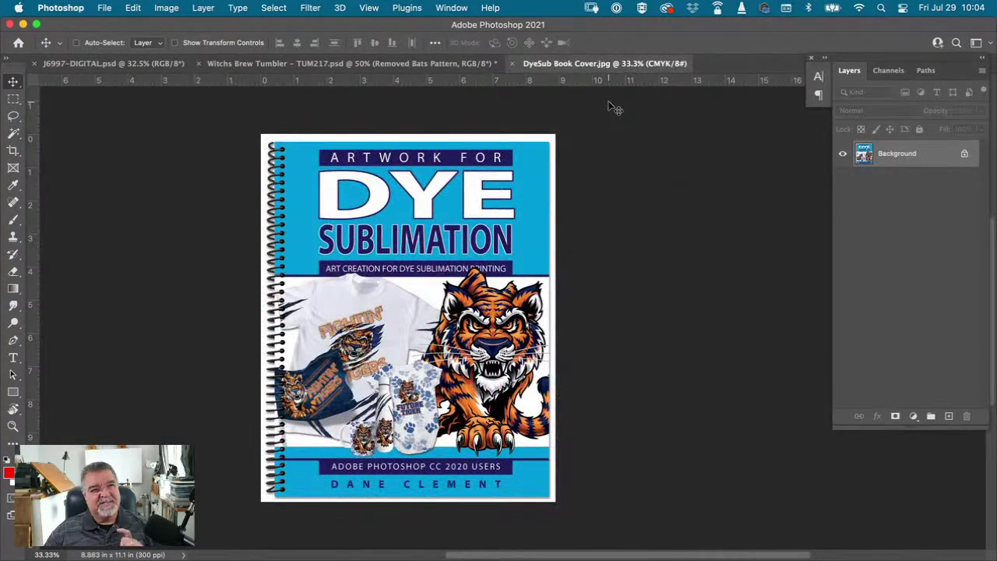
click(513, 63)
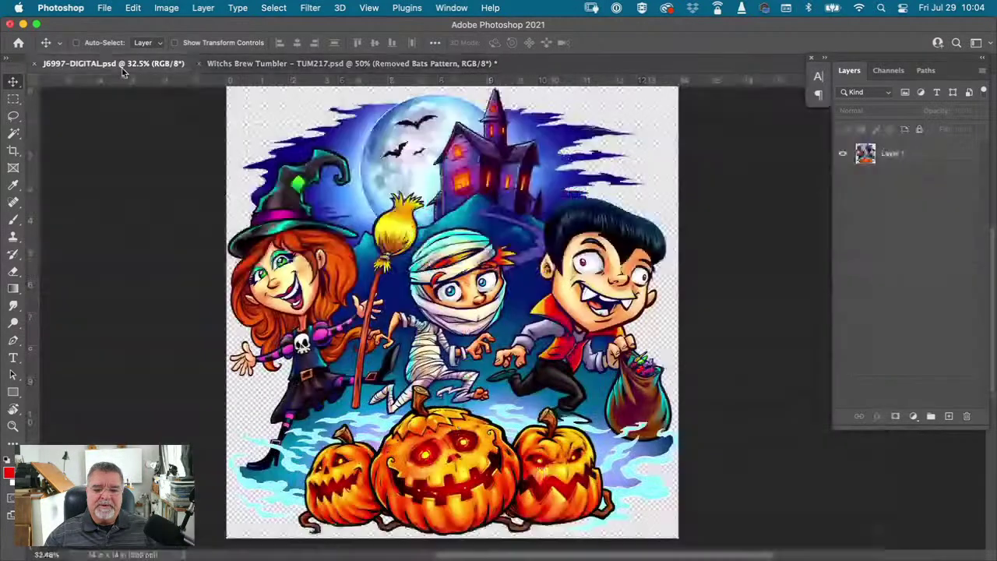
- Switch to the J6997-DIGITAL.psd Halloween characters artwork
click(119, 64)
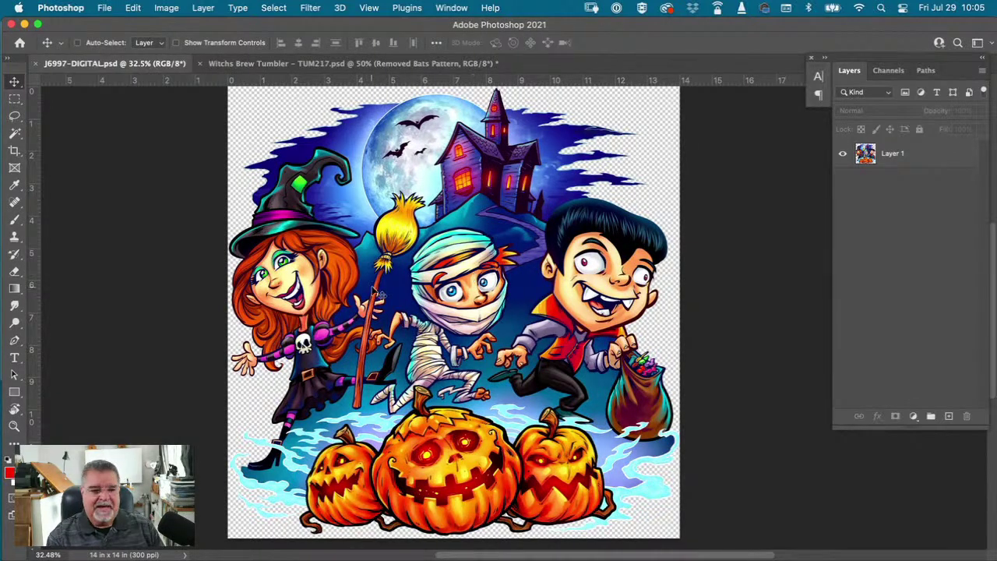
- Choose the Quick Selection tool, make Layer 1 active, and zoom in on the pumpkins
click(14, 134)
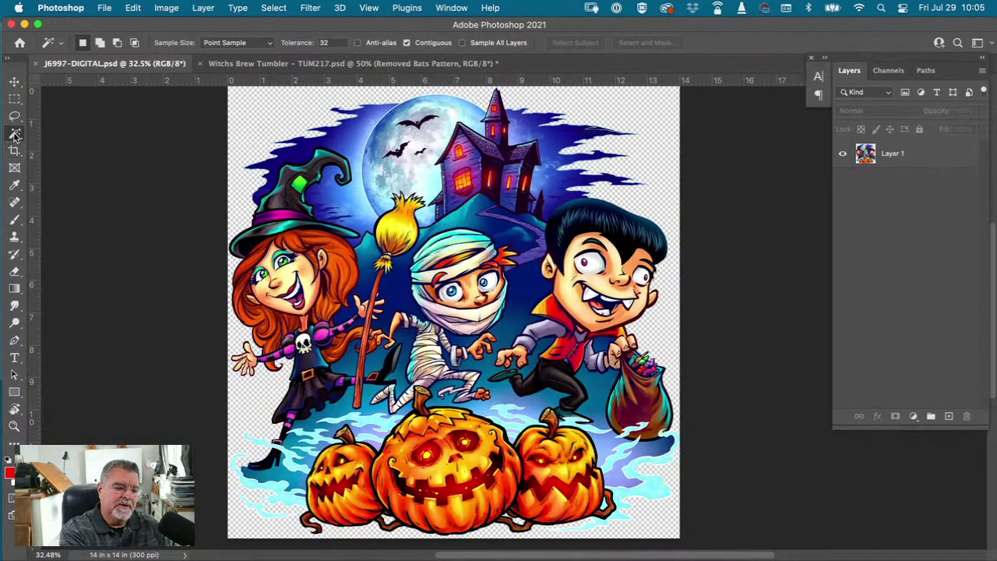
right_click(14, 134)
click(68, 148)
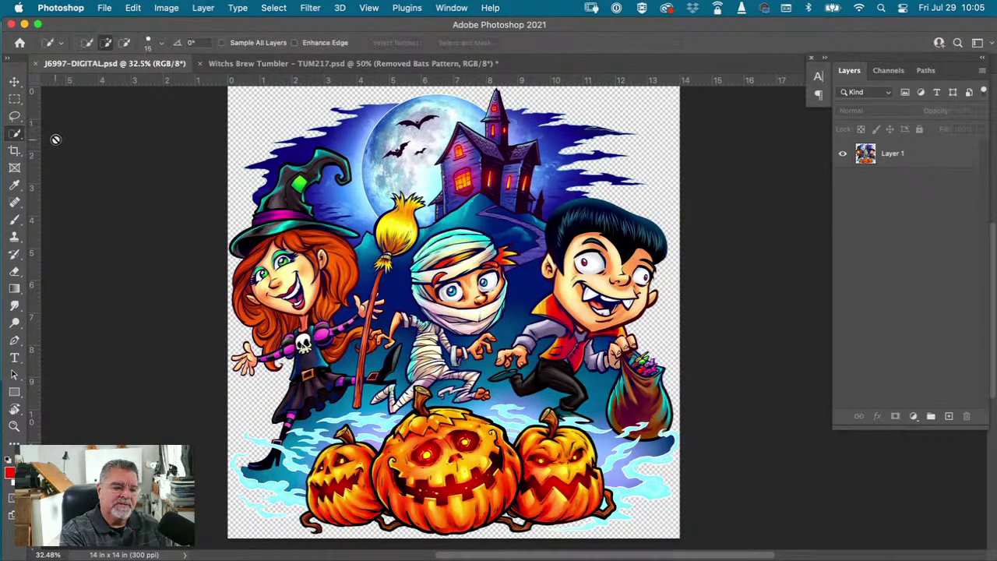
click(867, 154)
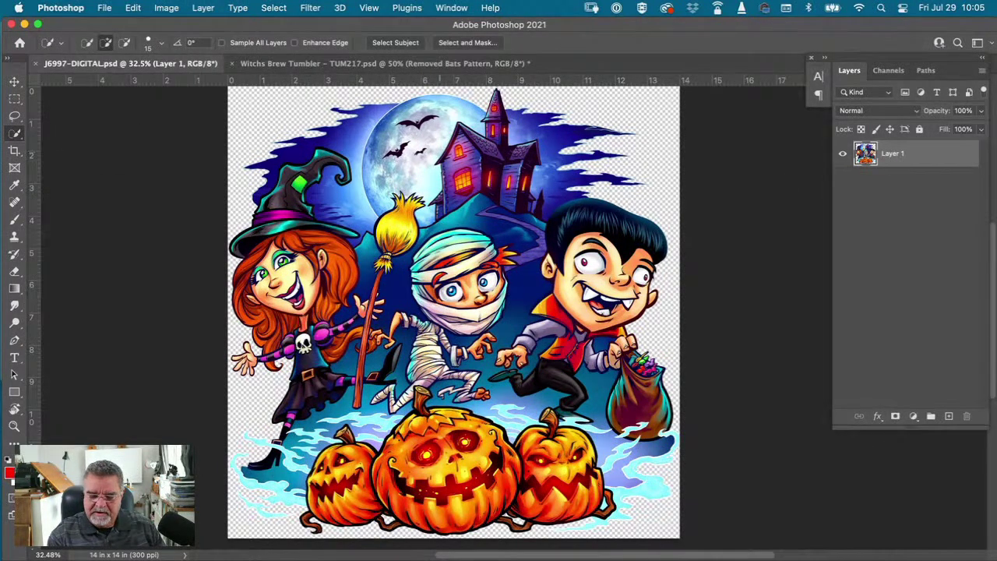
scroll(507, 317, up, 5)
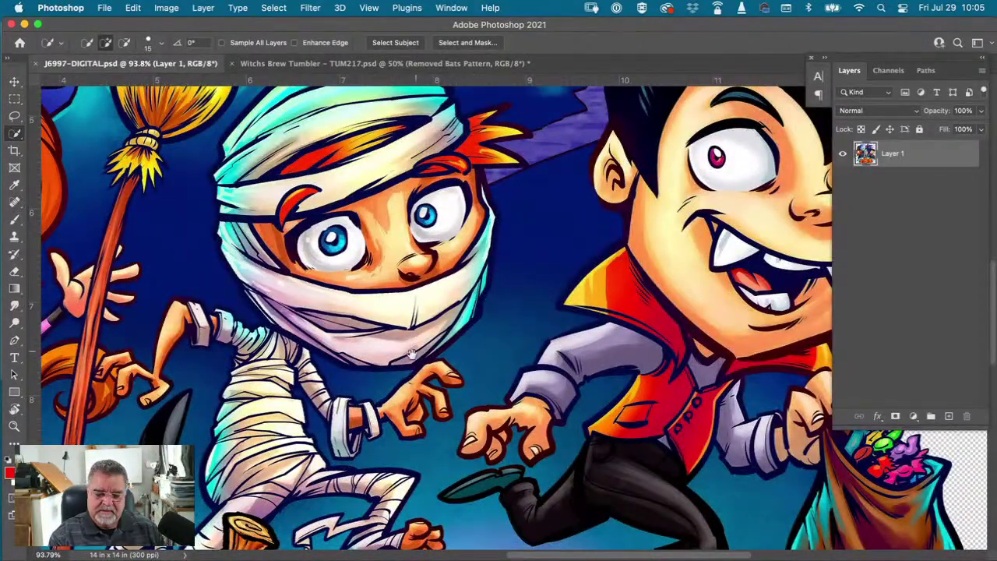
scroll(427, 344, down, 3)
scroll(427, 344, left, 3)
scroll(427, 344, down, 5)
scroll(427, 345, left, 3)
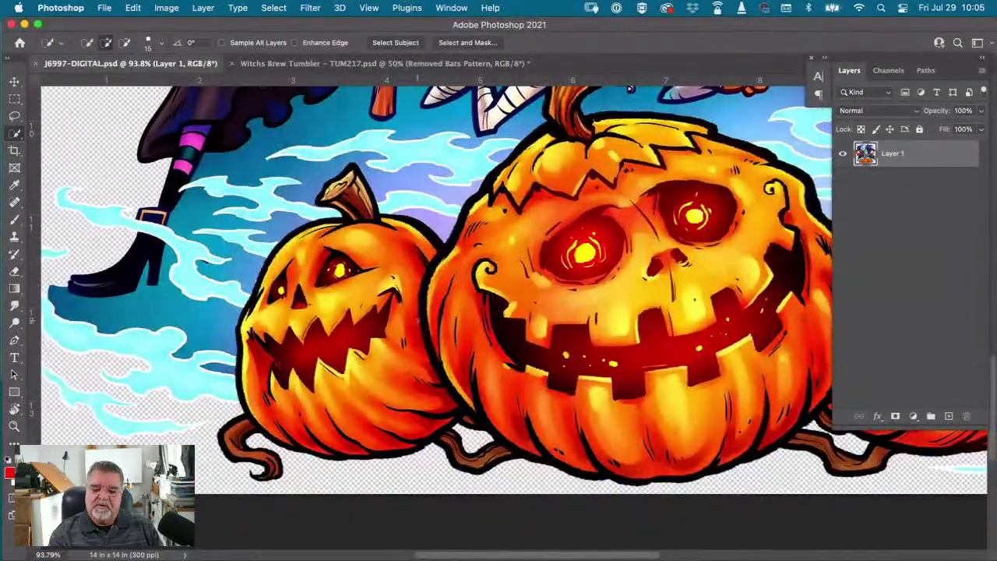
- Paint a quick selection over the left, centre and right jack-o'-lanterns
drag(409, 275, 292, 320)
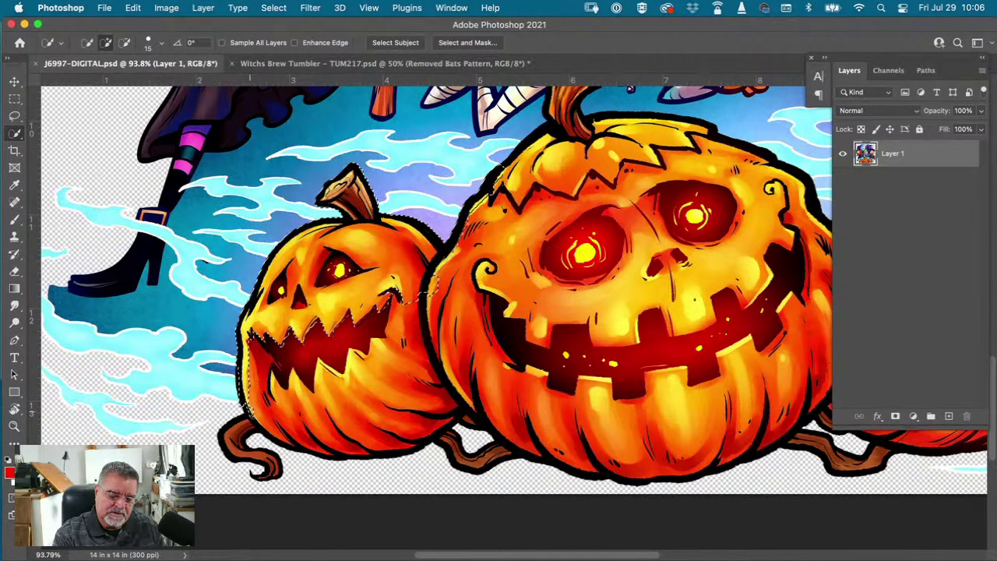
mouse_move(248, 410)
mouse_down()
mouse_move(319, 441)
mouse_move(418, 427)
mouse_up()
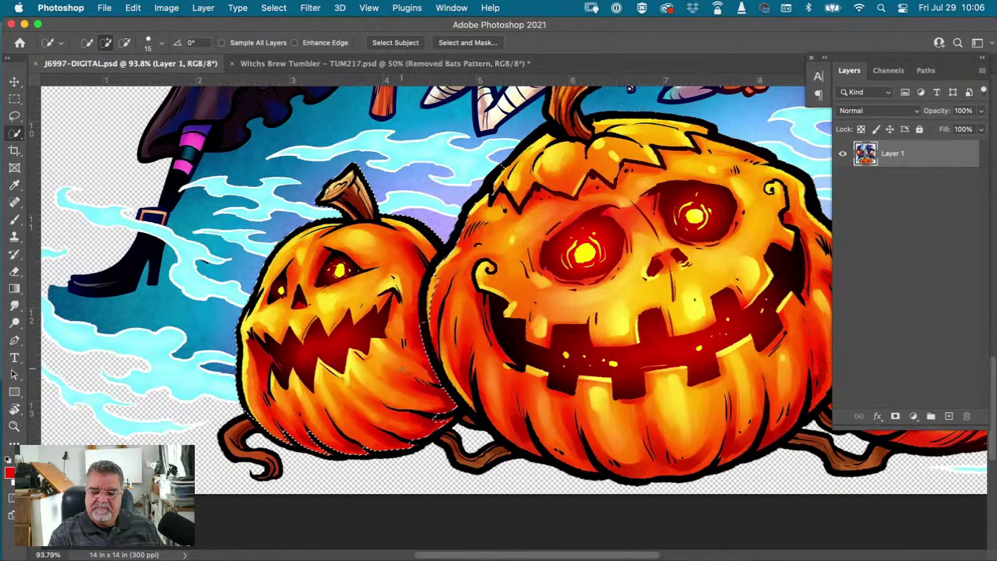
drag(444, 351, 677, 343)
mouse_move(490, 389)
mouse_down()
mouse_move(538, 436)
mouse_move(588, 421)
mouse_up()
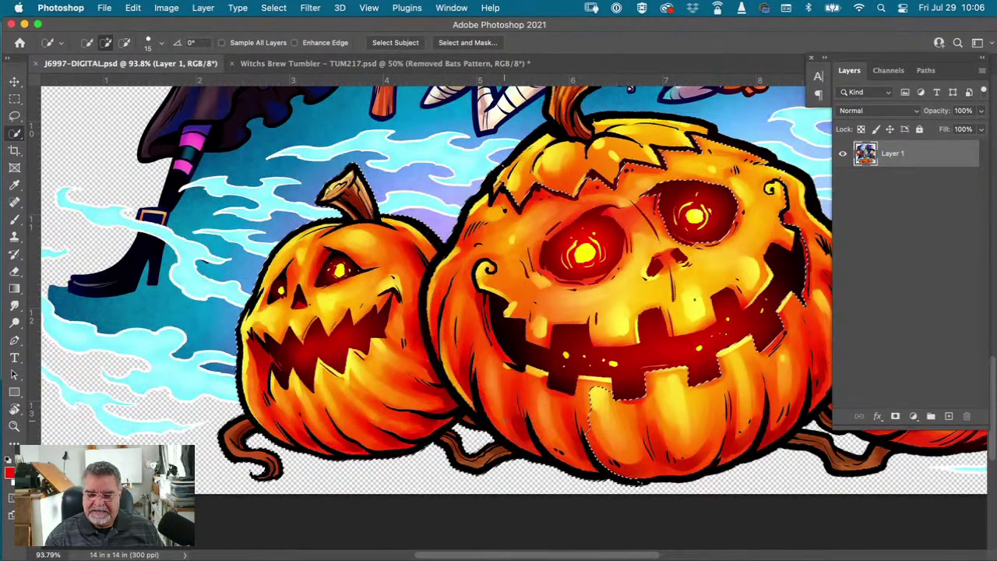
drag(647, 306, 433, 311)
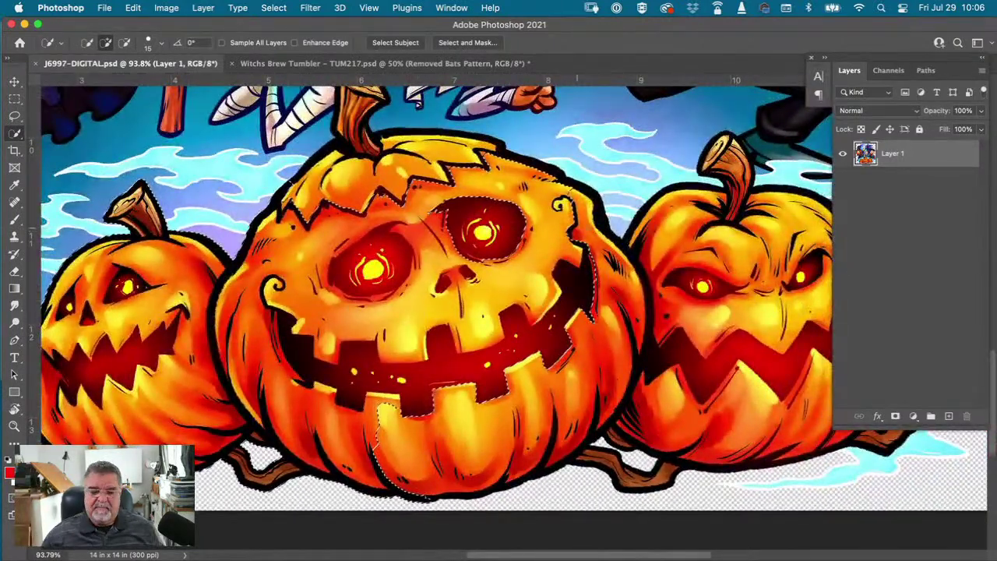
drag(421, 311, 425, 501)
scroll(421, 467, down, 2)
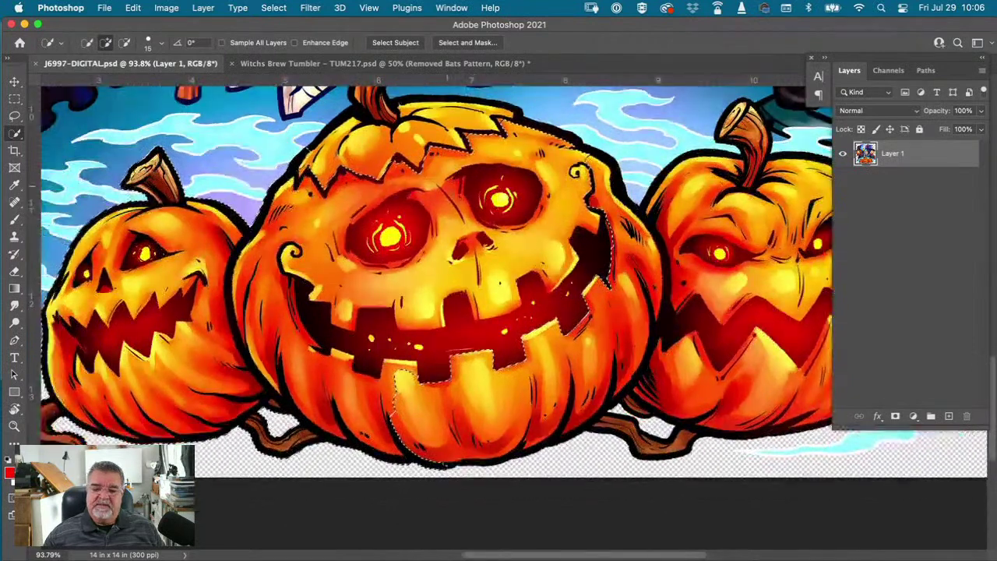
mouse_move(406, 405)
mouse_down()
mouse_move(441, 366)
mouse_move(573, 389)
mouse_move(643, 323)
mouse_move(733, 350)
mouse_move(701, 312)
mouse_move(811, 355)
mouse_move(717, 311)
mouse_up()
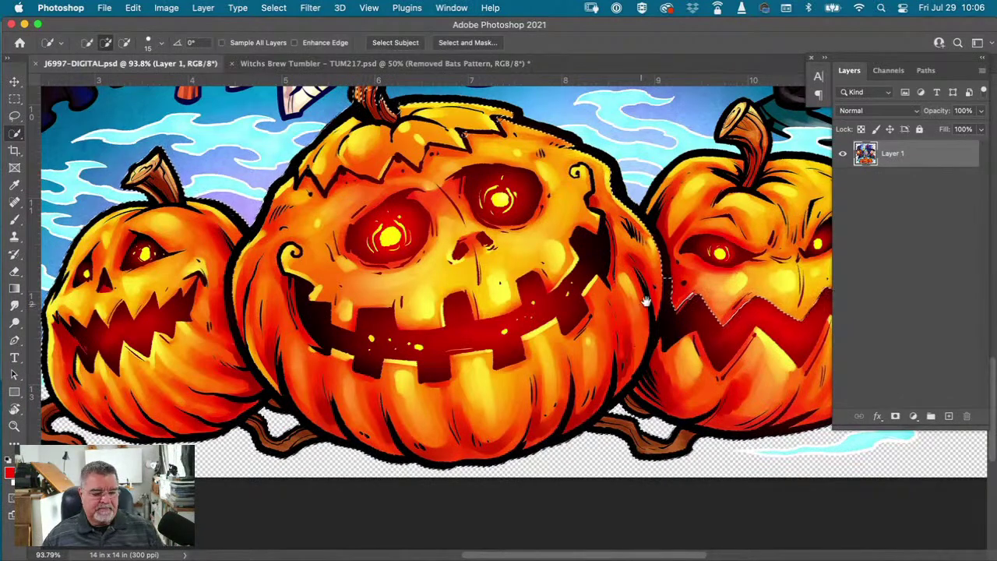
drag(679, 283, 440, 326)
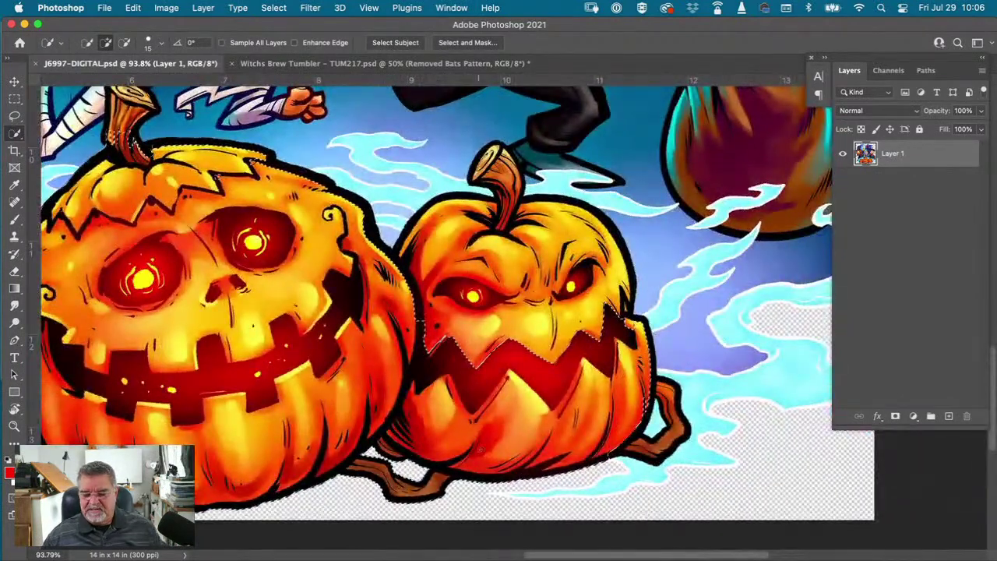
drag(650, 477, 639, 479)
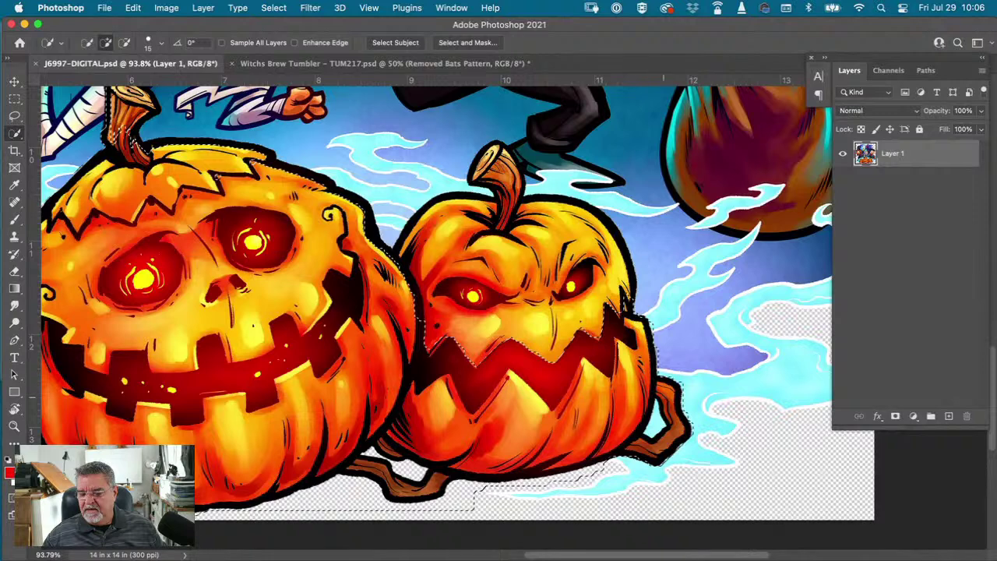
mouse_move(486, 234)
mouse_down()
mouse_move(478, 333)
mouse_move(485, 229)
mouse_move(498, 234)
mouse_move(477, 234)
mouse_move(528, 234)
mouse_move(498, 234)
mouse_up()
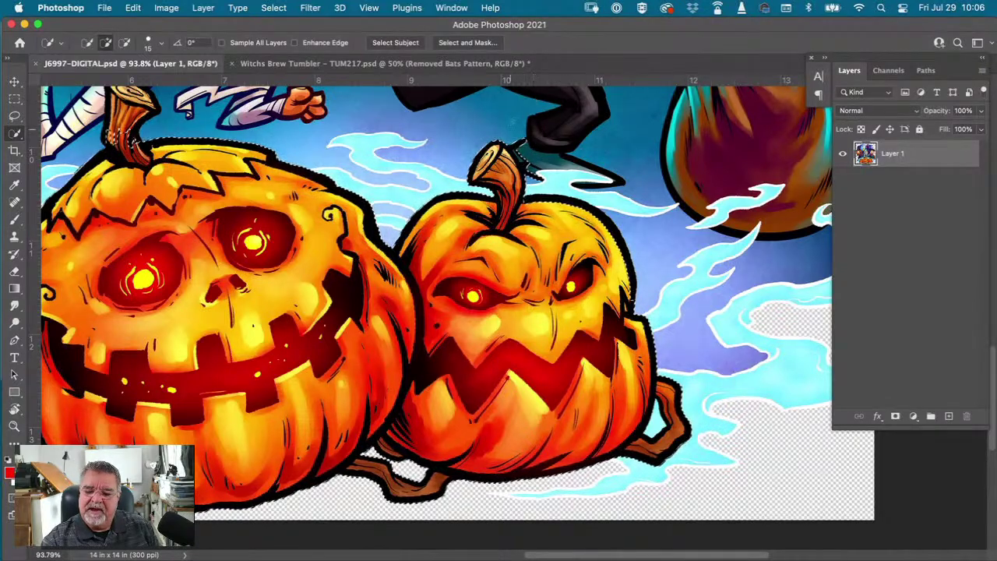
- Refine the pumpkin selection with brush sizes 40 and 20, removing the stray transparent area
key(alt)
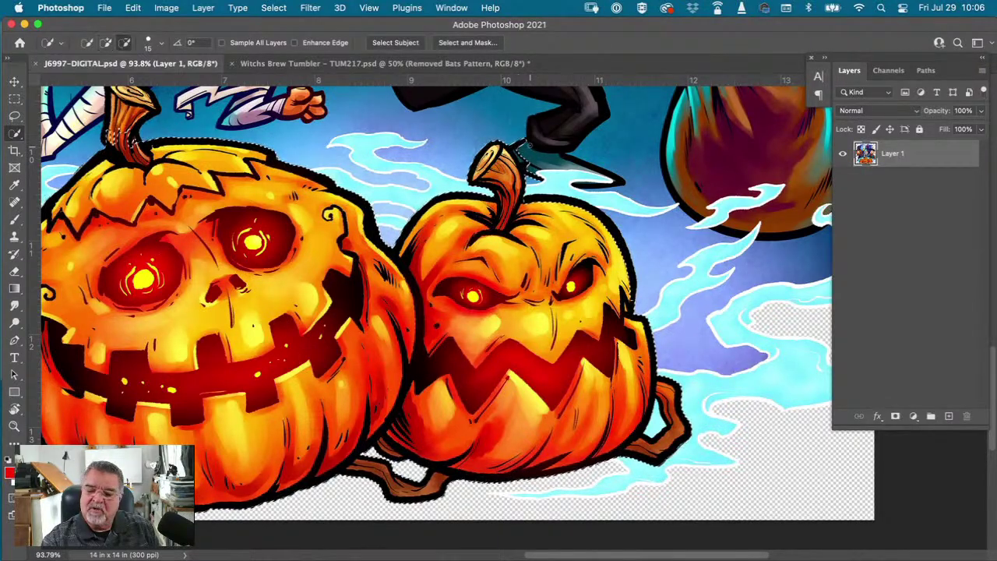
key(alt)
key(bracketright)
key(bracketright)
key(bracketright)
key(bracketright)
key(bracketright)
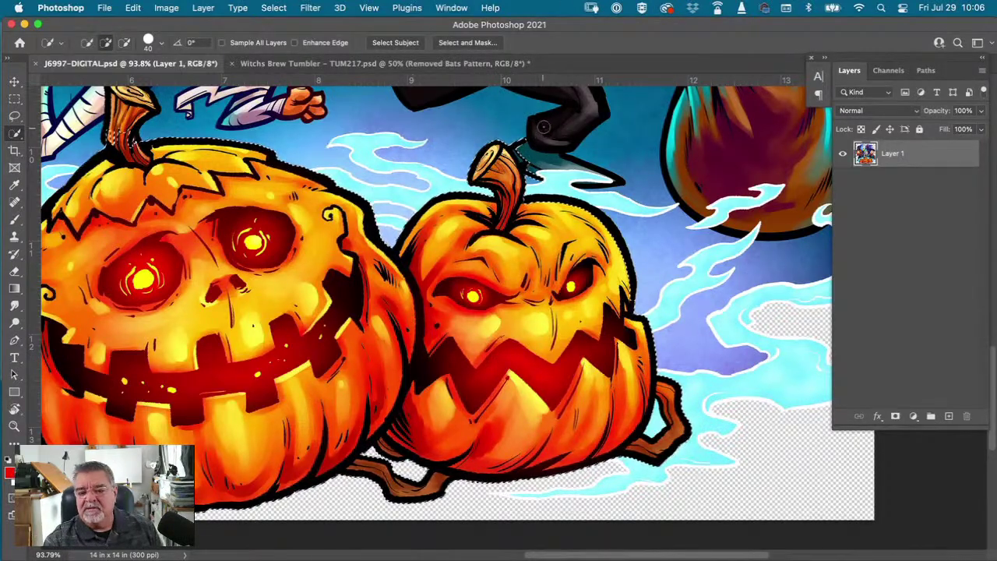
click(528, 142)
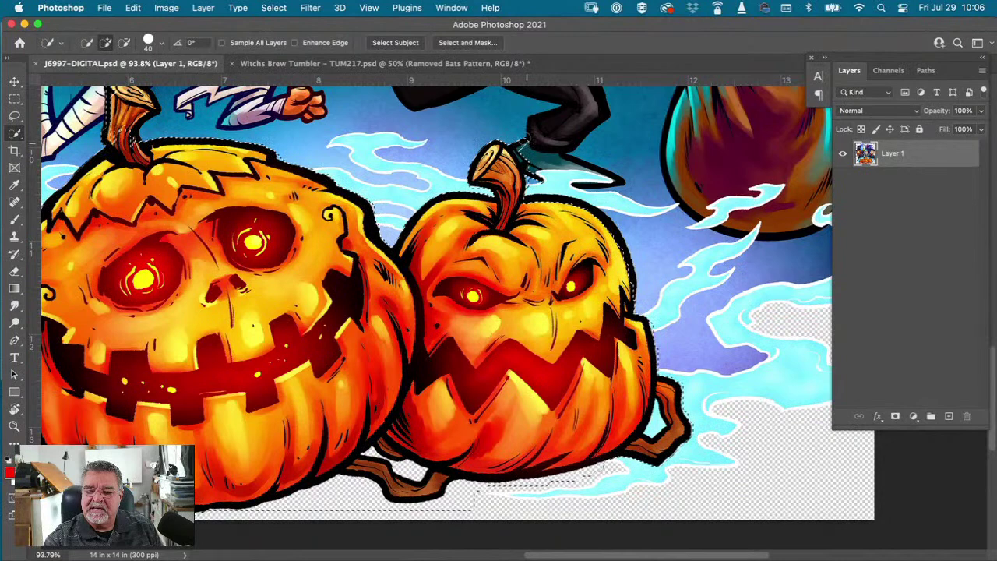
alt+click(527, 143)
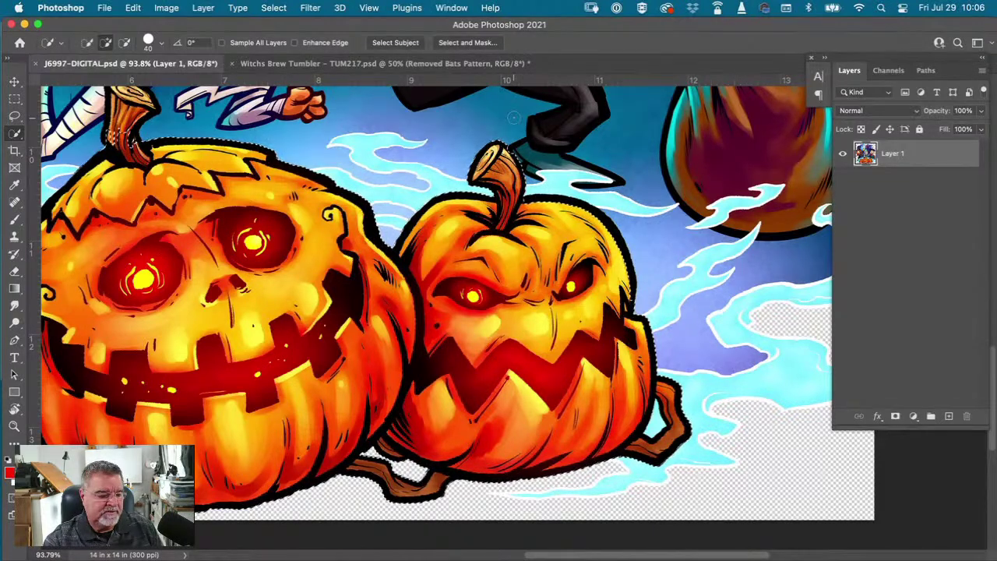
key(bracketleft)
key(bracketleft)
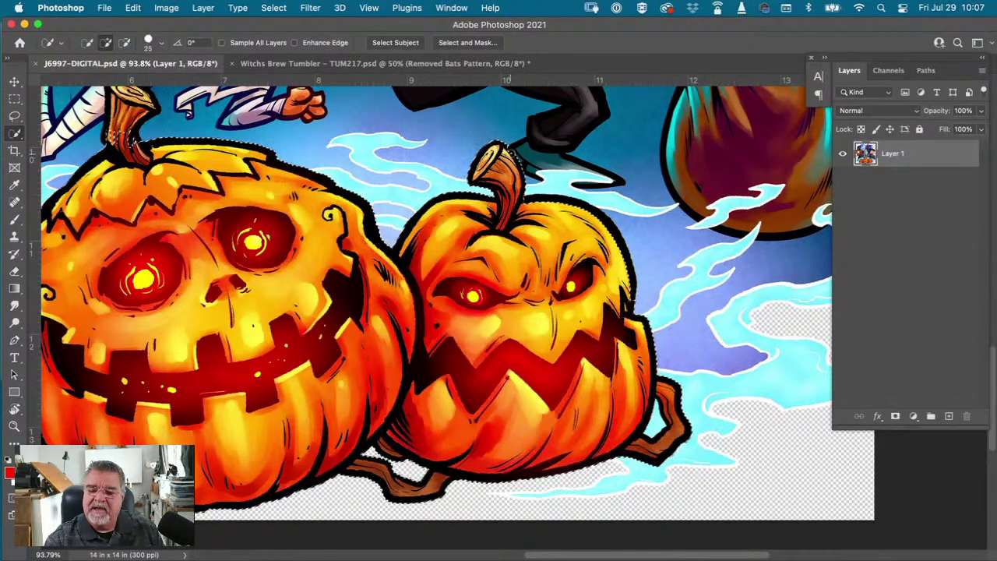
click(114, 93)
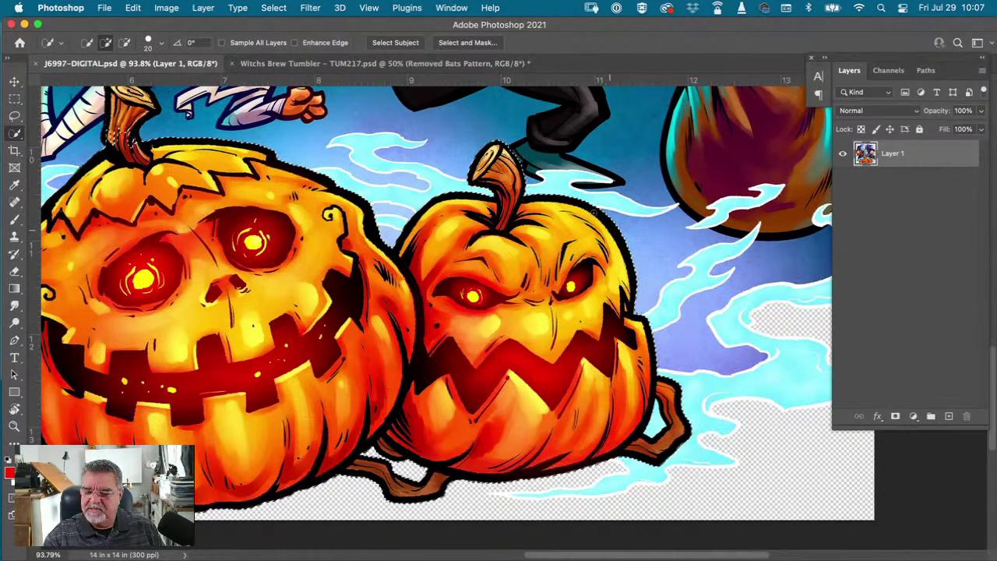
- Check the pumpkins' bottom edges, then switch to the Witchs Brew Tumbler document
key(alt)
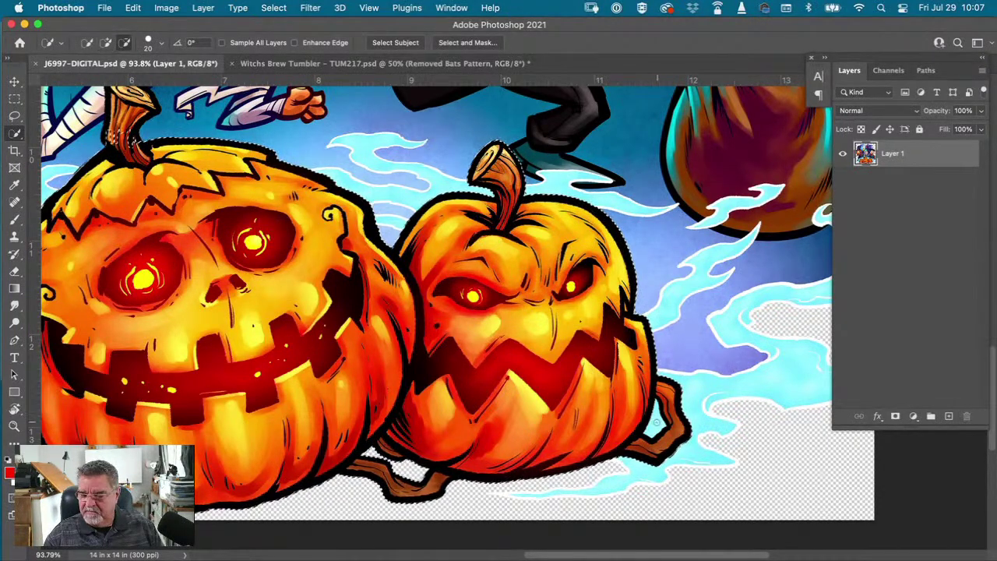
key(alt)
key(alt)
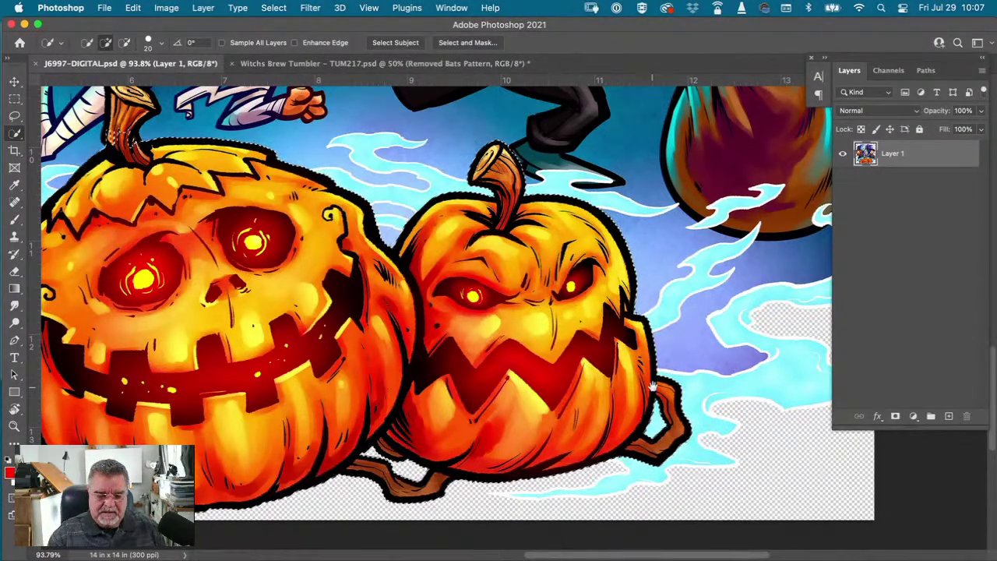
drag(337, 427, 558, 487)
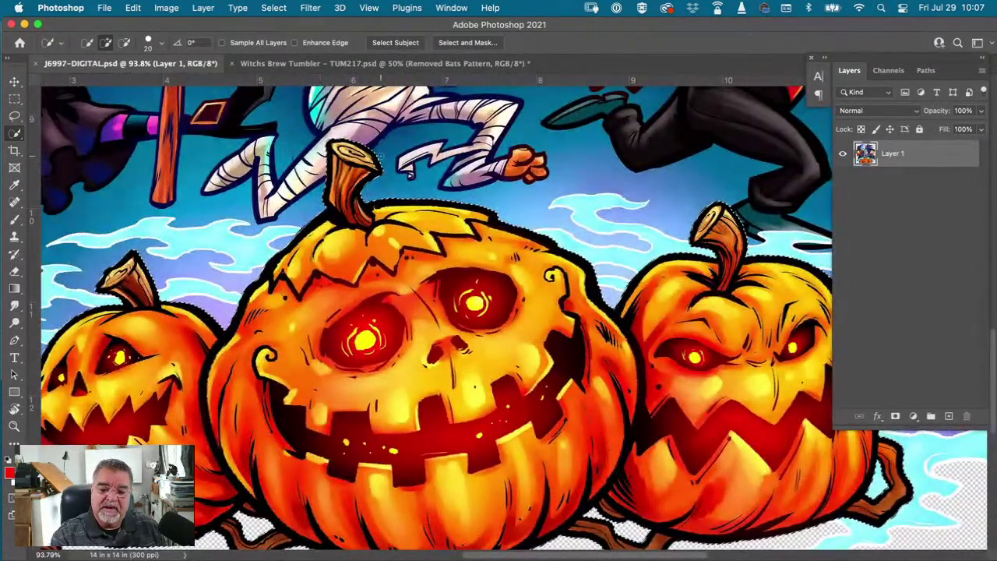
drag(272, 356, 259, 229)
scroll(444, 335, down, 3)
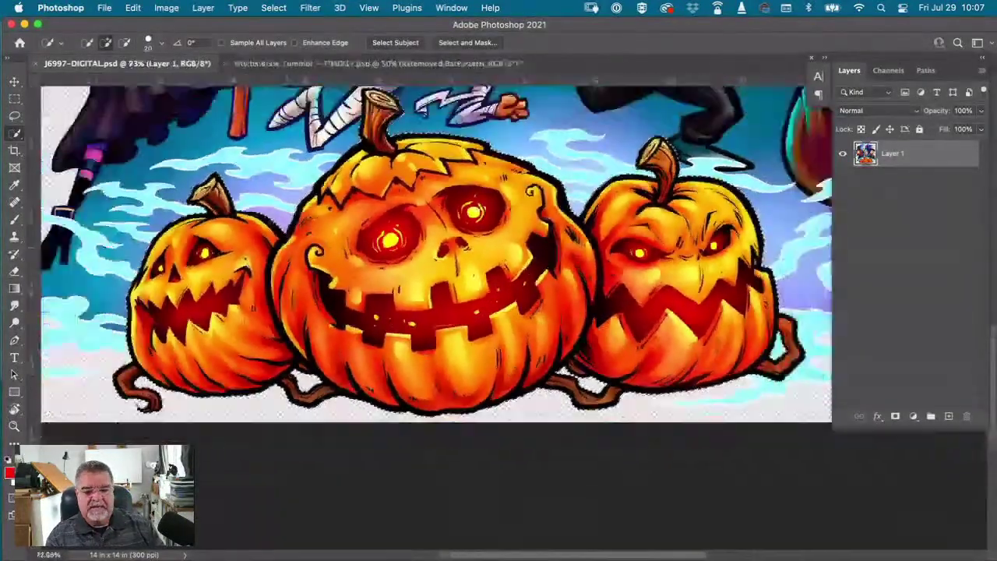
scroll(481, 287, down, 2)
scroll(481, 286, up, 1)
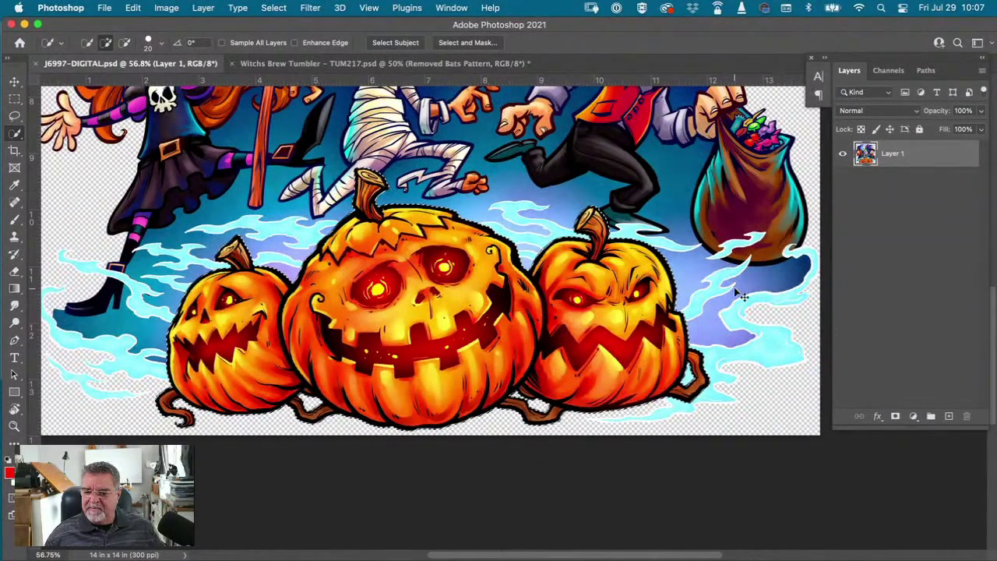
click(285, 67)
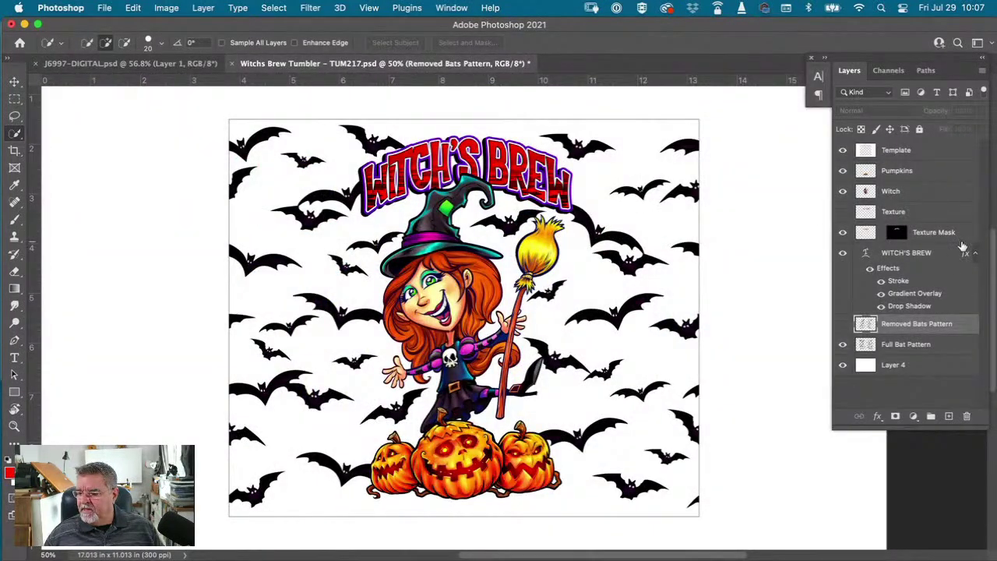
- Cancel closing the tumbler document and collapse the WITCH'S BREW layer's effects
click(232, 64)
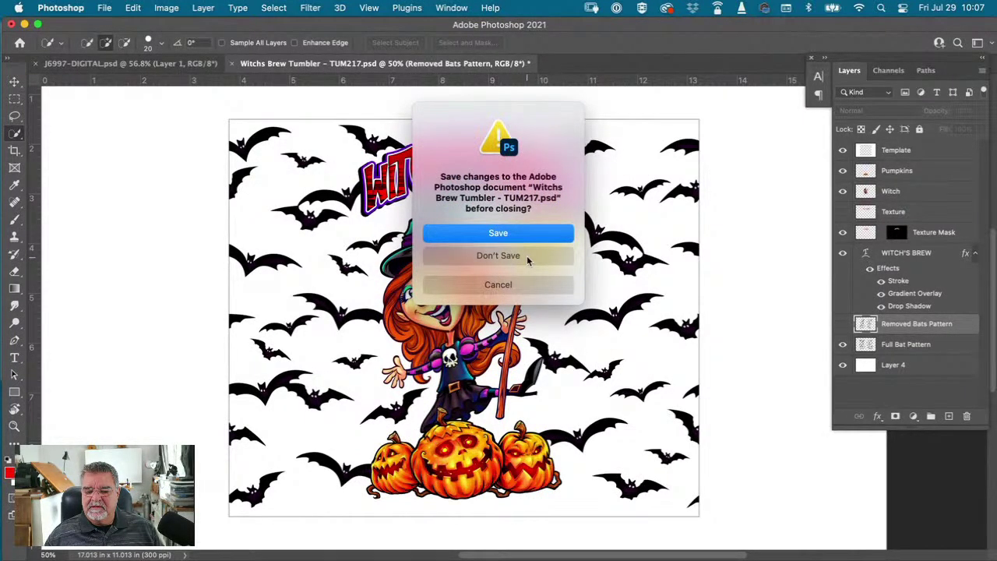
click(522, 291)
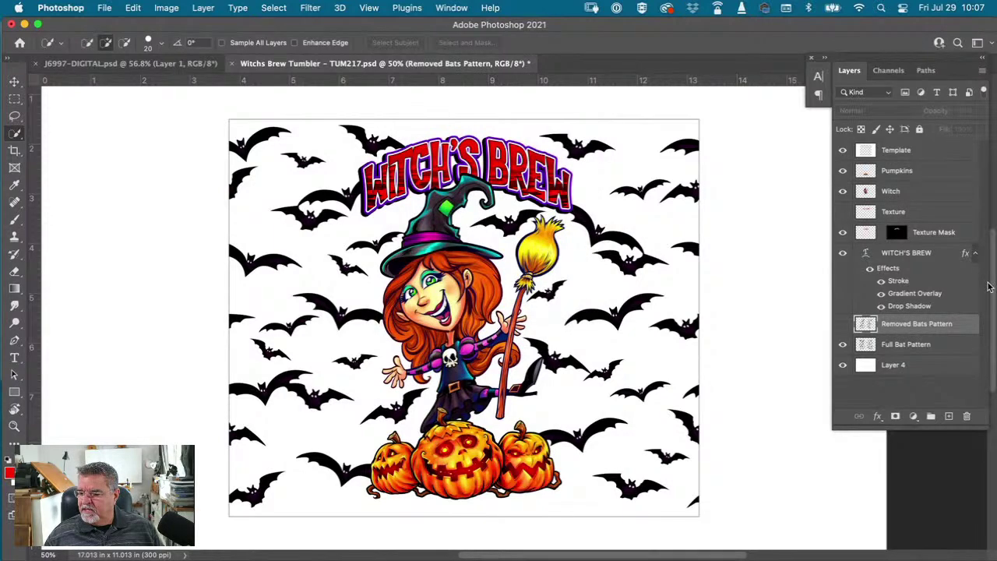
click(975, 253)
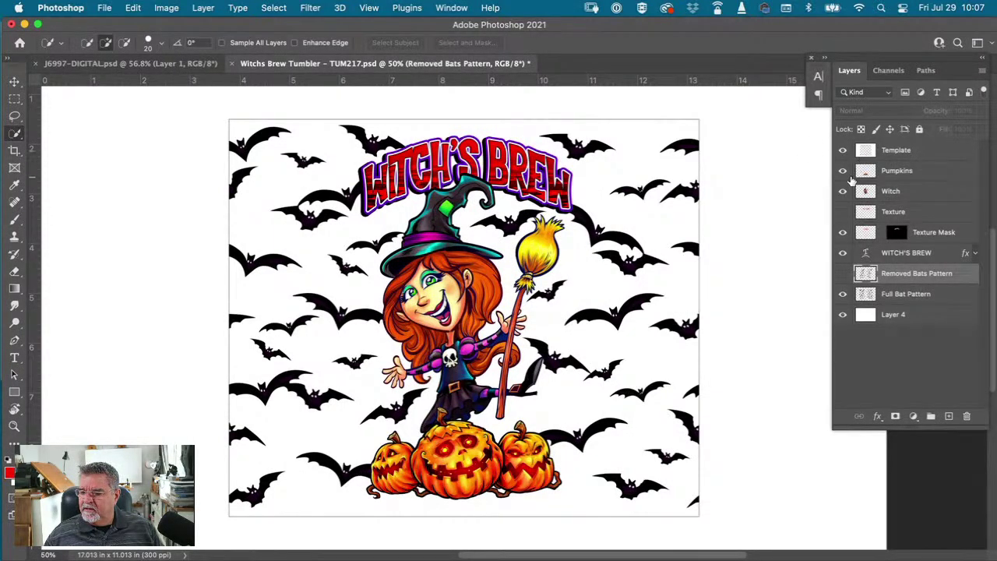
- Hide the Pumpkins, Witch and lower layers, keeping only Template visible
drag(842, 171, 849, 327)
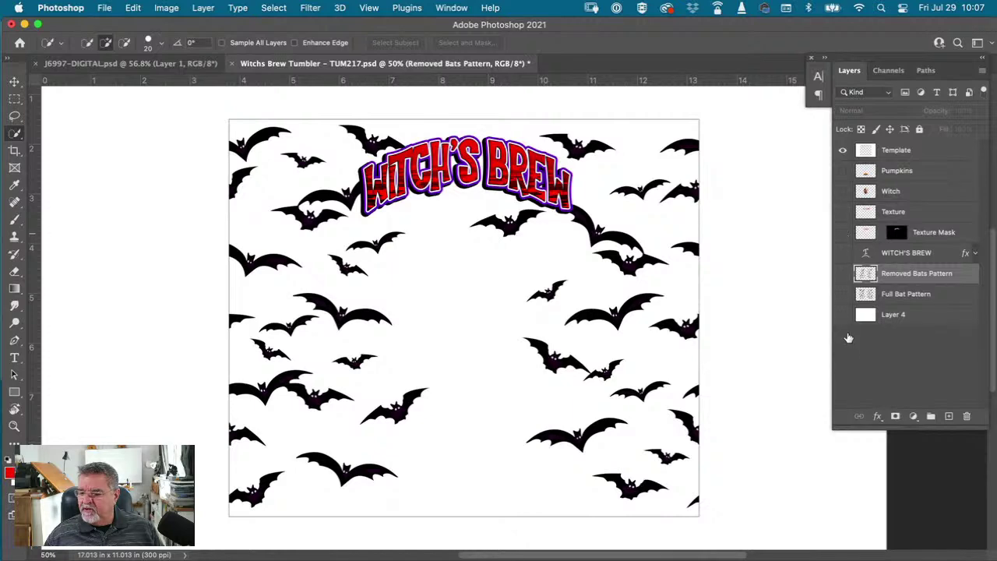
click(842, 152)
click(842, 151)
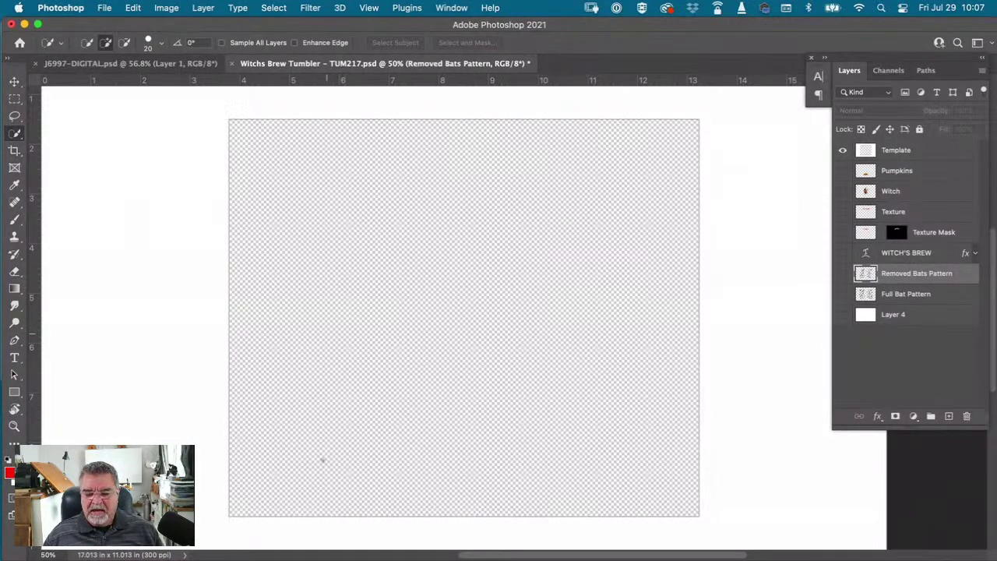
- Move Template just above Layer 4, show Layer 4's white background, and hide Template
click(102, 8)
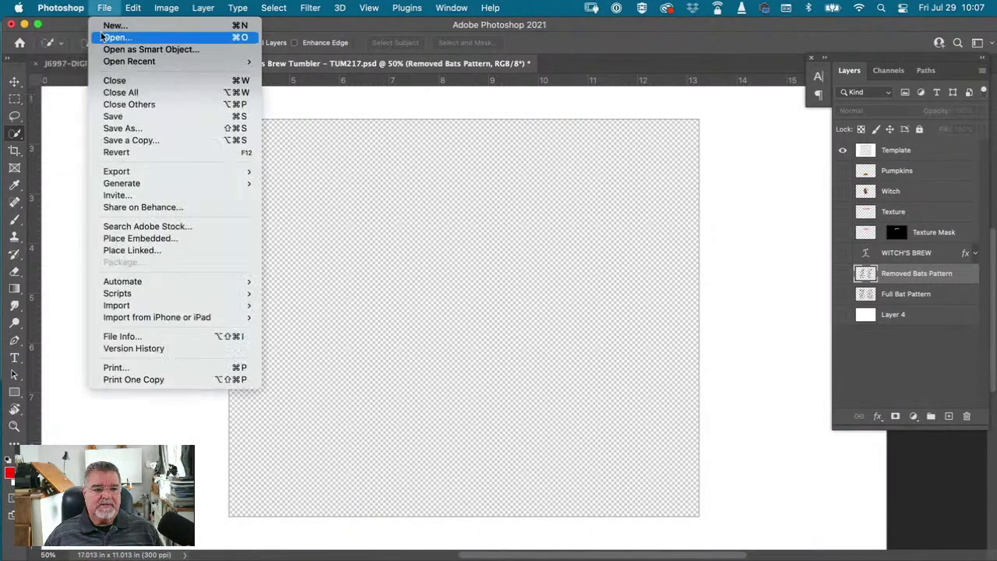
click(754, 35)
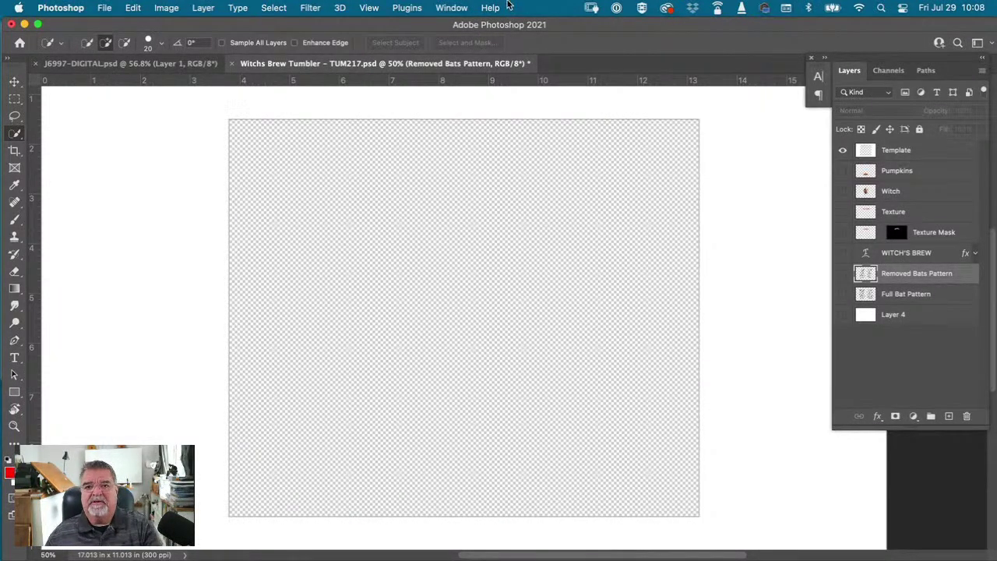
drag(873, 153, 865, 306)
click(843, 314)
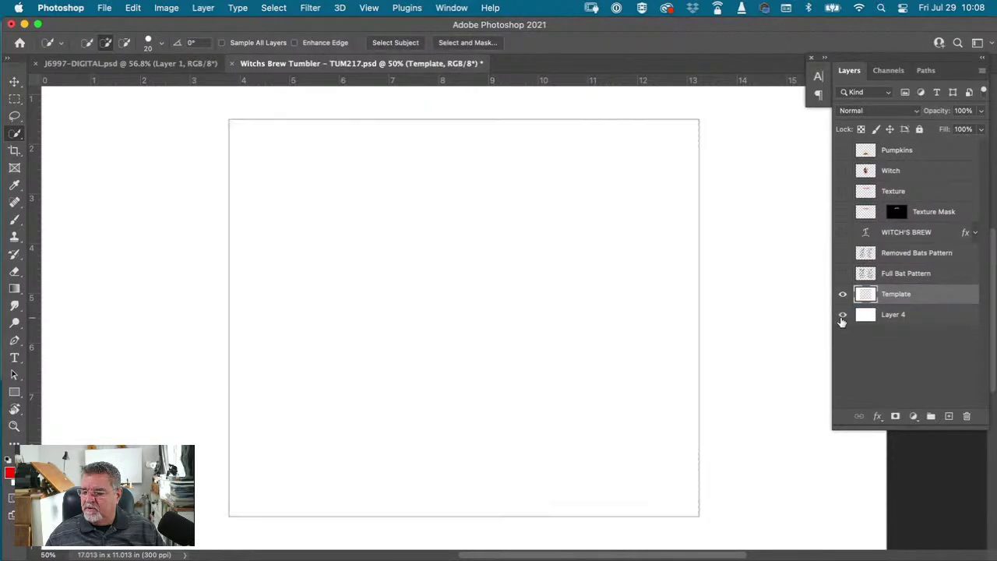
click(842, 293)
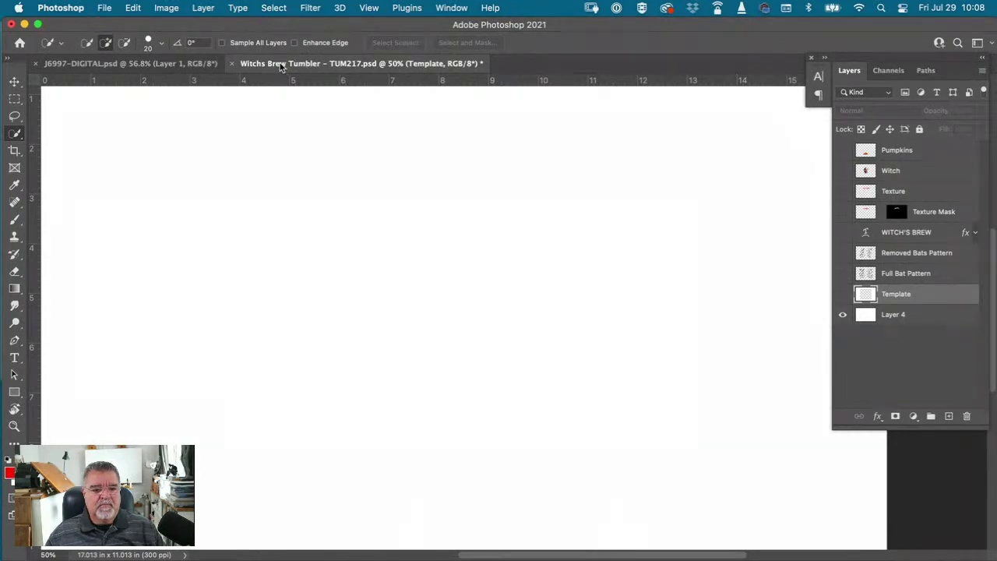
- Paste the copied jack-o'-lanterns above the Pumpkins layer as Layer 5 and zoom in
click(129, 63)
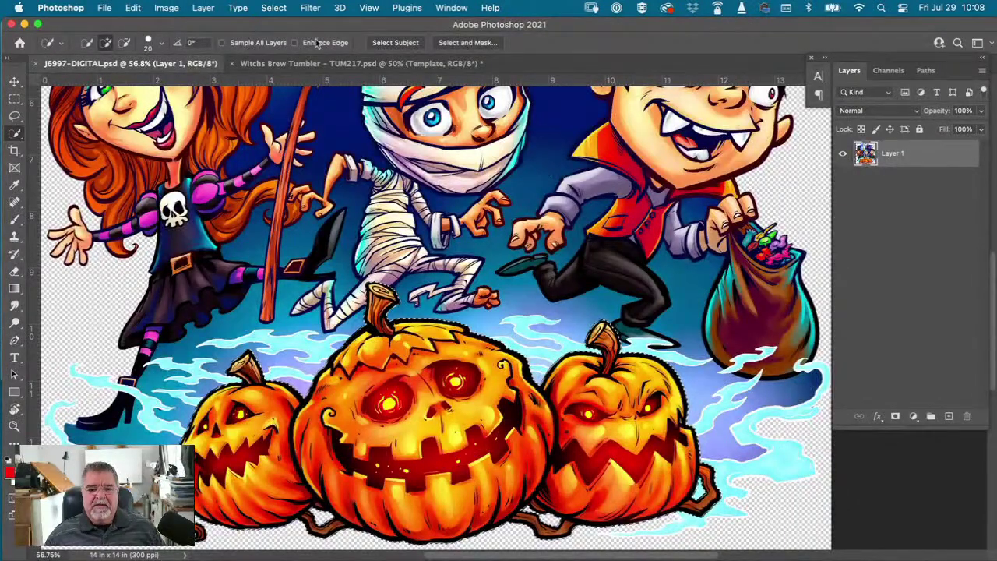
click(284, 68)
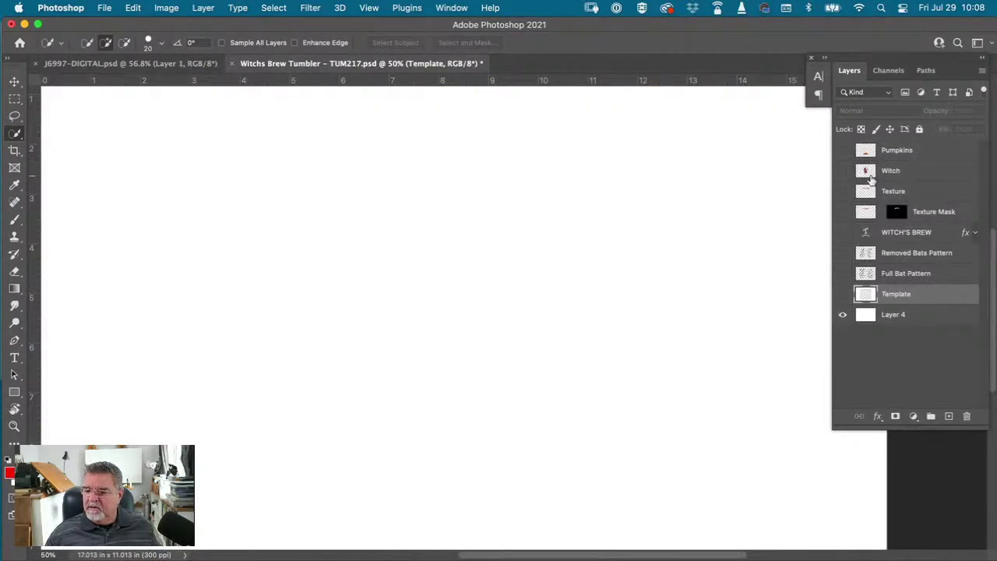
click(864, 150)
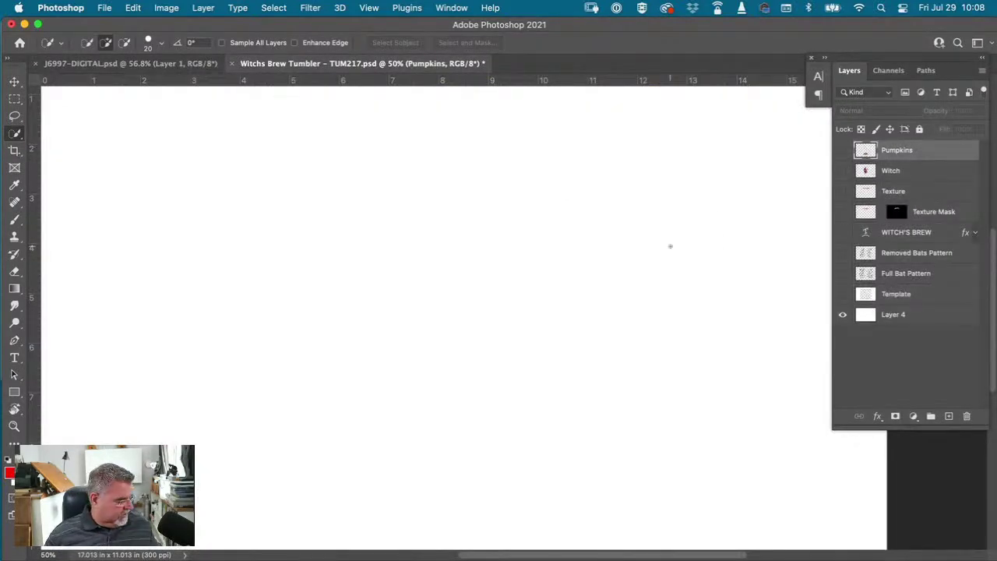
key(cmd+v)
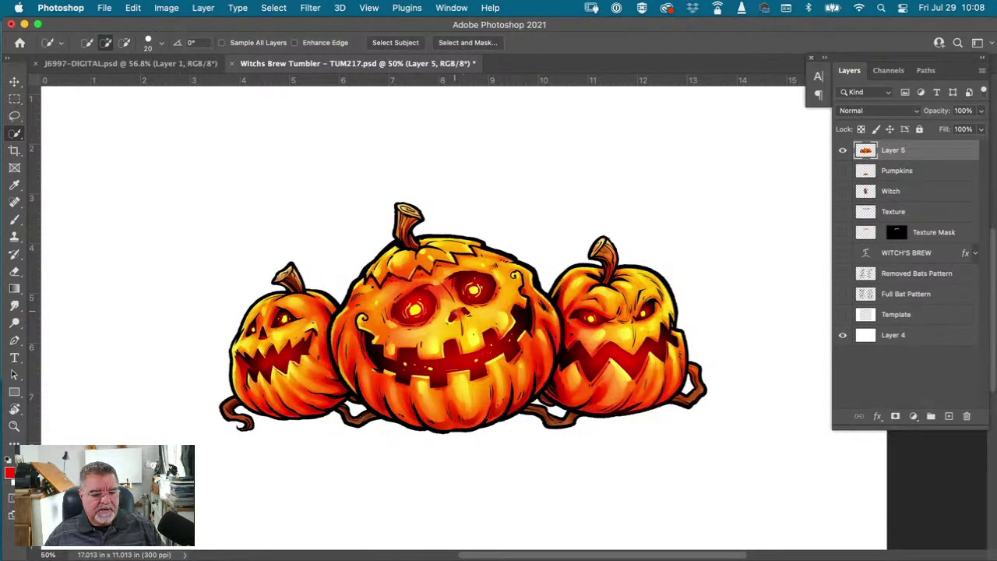
scroll(515, 319, up, 4)
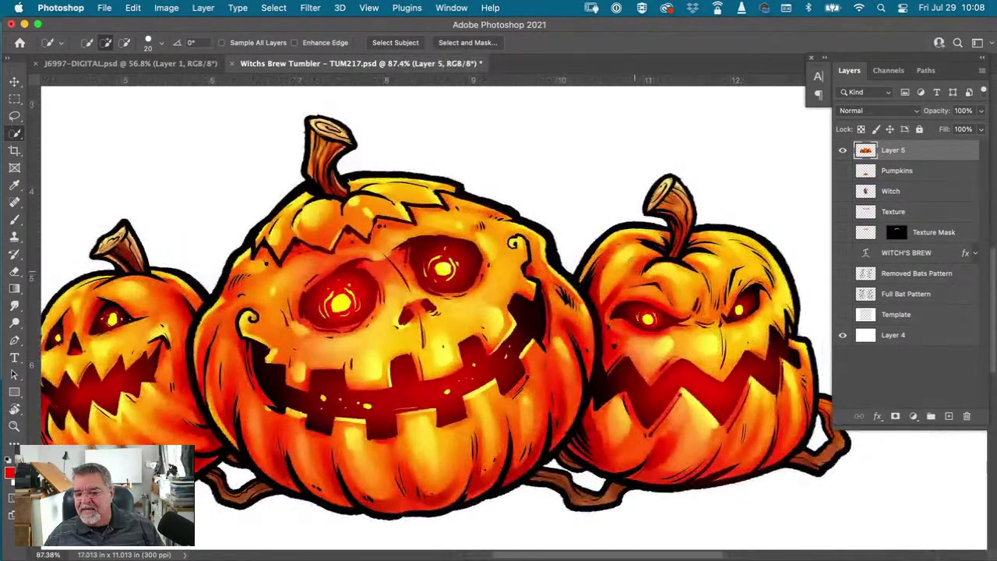
scroll(634, 271, right, 3)
scroll(677, 343, right, 2)
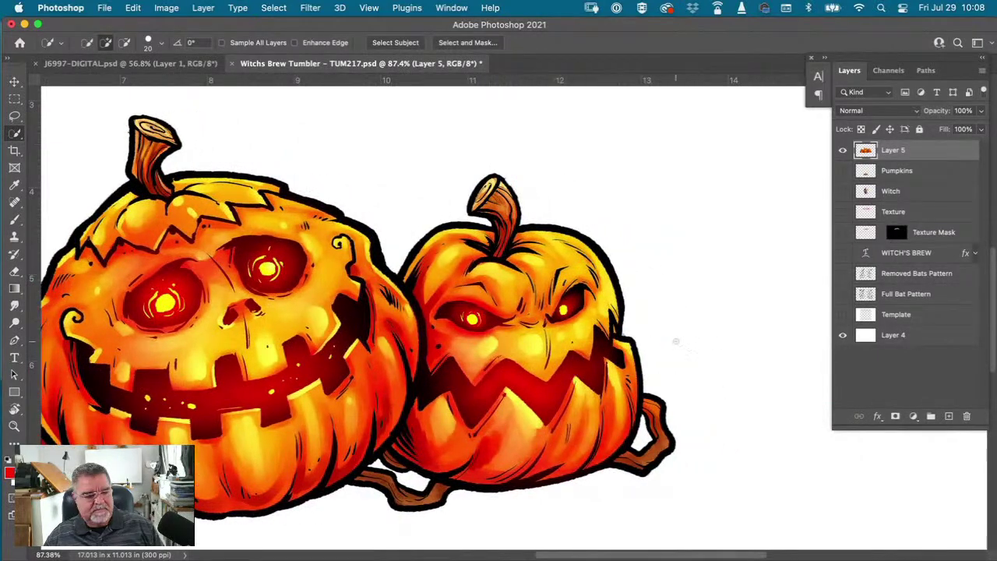
scroll(675, 341, up, 3)
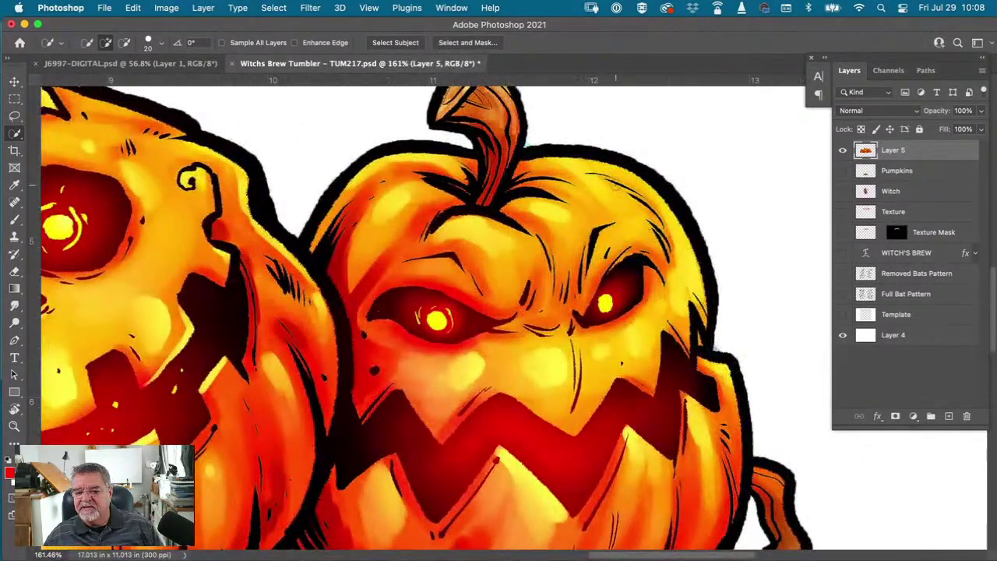
scroll(592, 179, up, 3)
scroll(592, 179, right, 2)
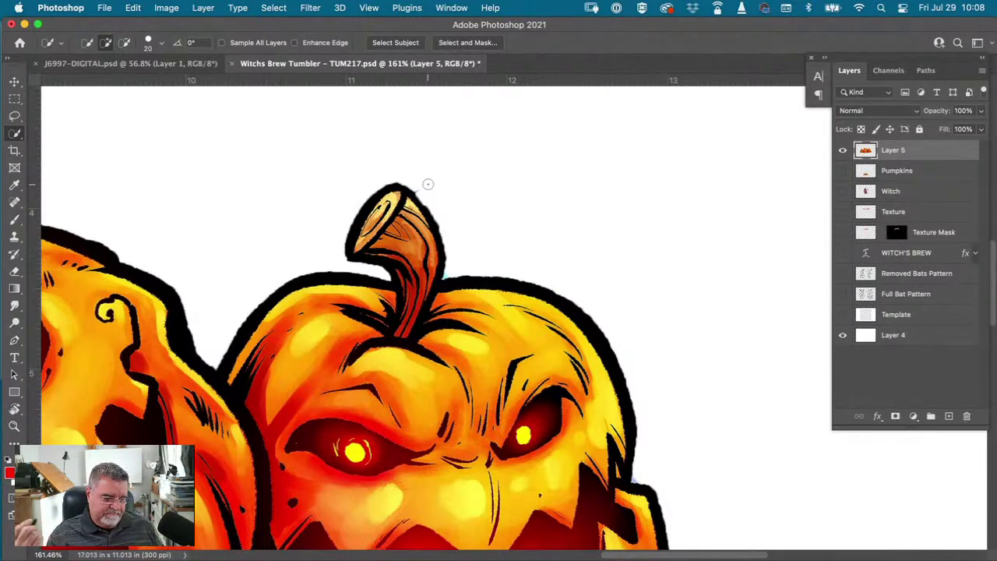
- Inspect each pasted pumpkin's edges up close, fit to screen, then return to J6997-DIGITAL
key(e)
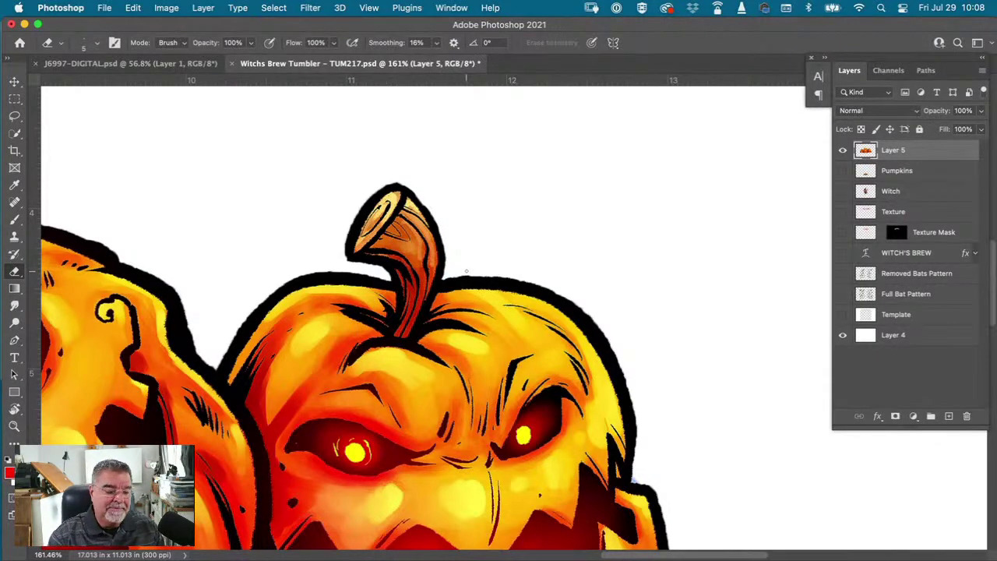
drag(245, 285, 641, 304)
drag(63, 313, 628, 194)
drag(402, 495, 256, 355)
drag(648, 268, 71, 293)
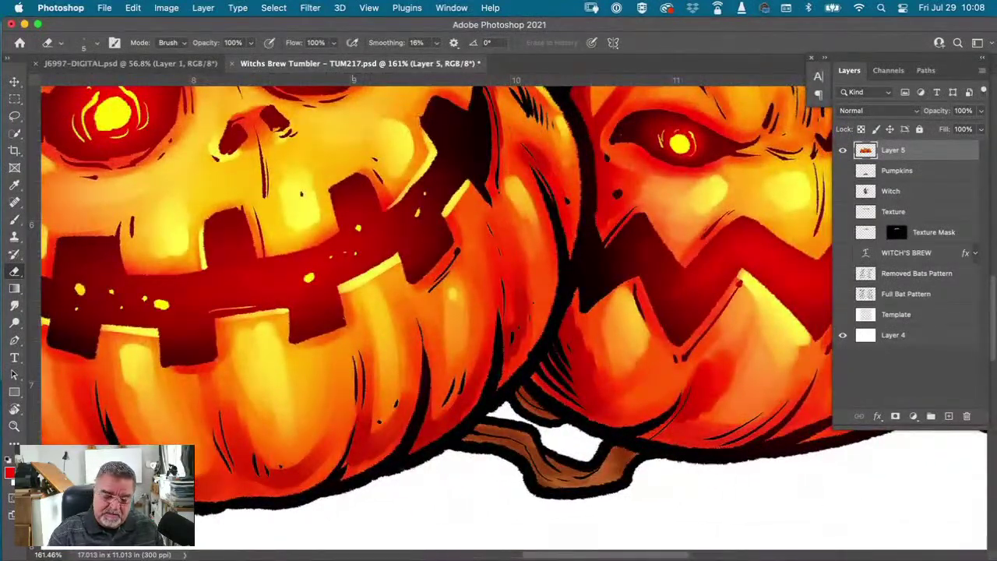
mouse_move(545, 233)
mouse_down()
mouse_move(309, 307)
mouse_move(177, 389)
mouse_move(180, 331)
mouse_up()
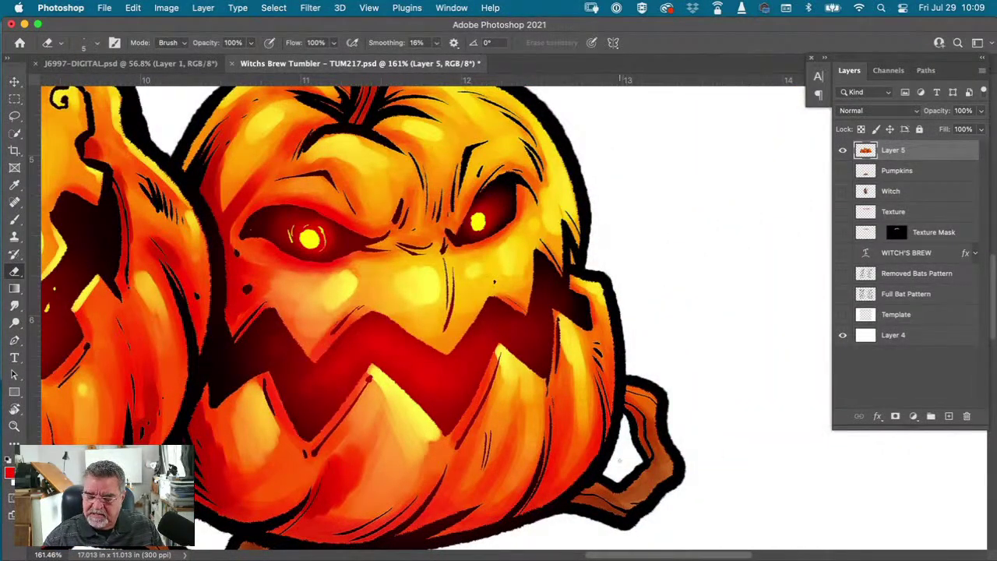
key(super+0)
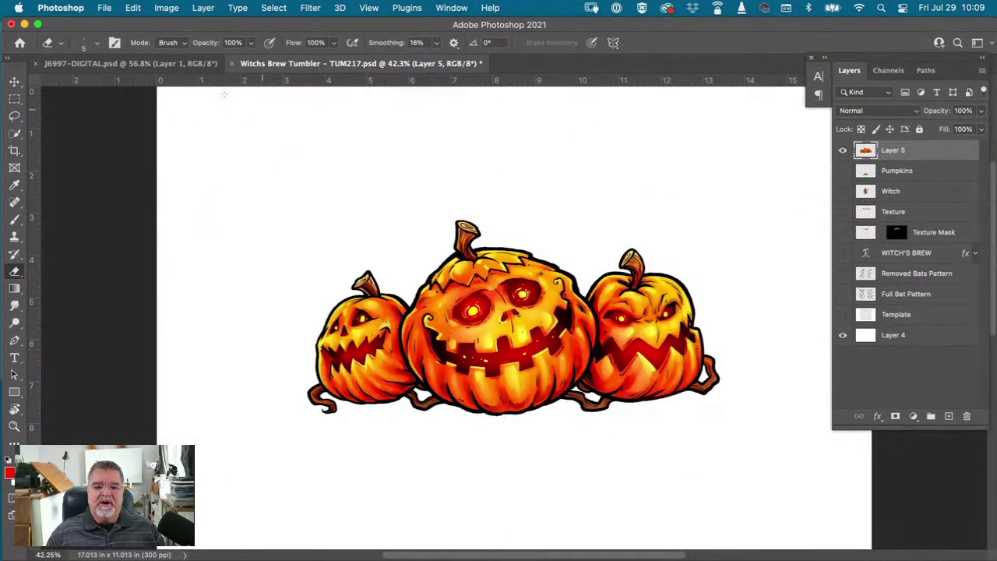
click(124, 63)
- Deselect, pick the Quick Selection tool, and zoom in on the witch
key(super+d)
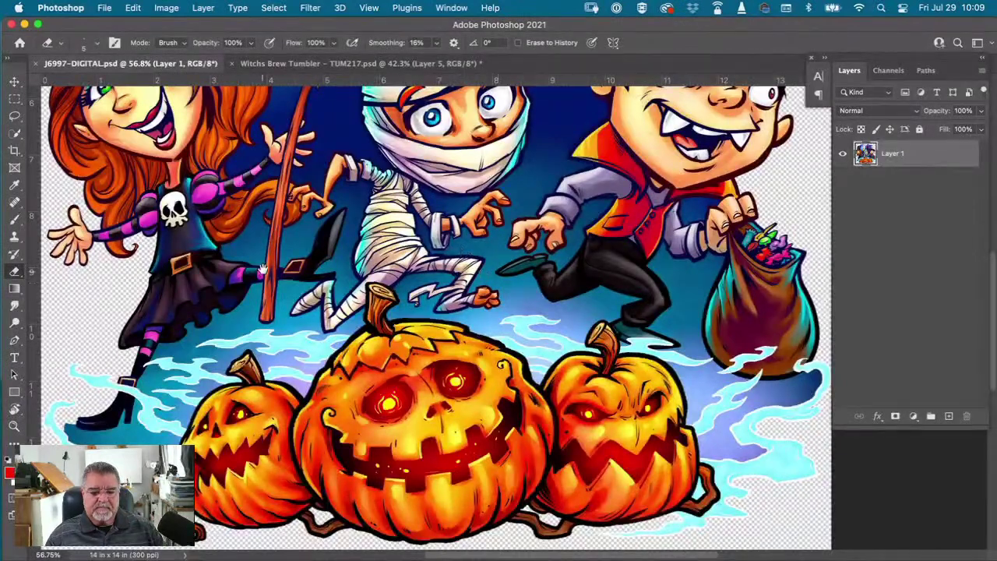
scroll(263, 272, left, 8)
scroll(263, 271, up, 5)
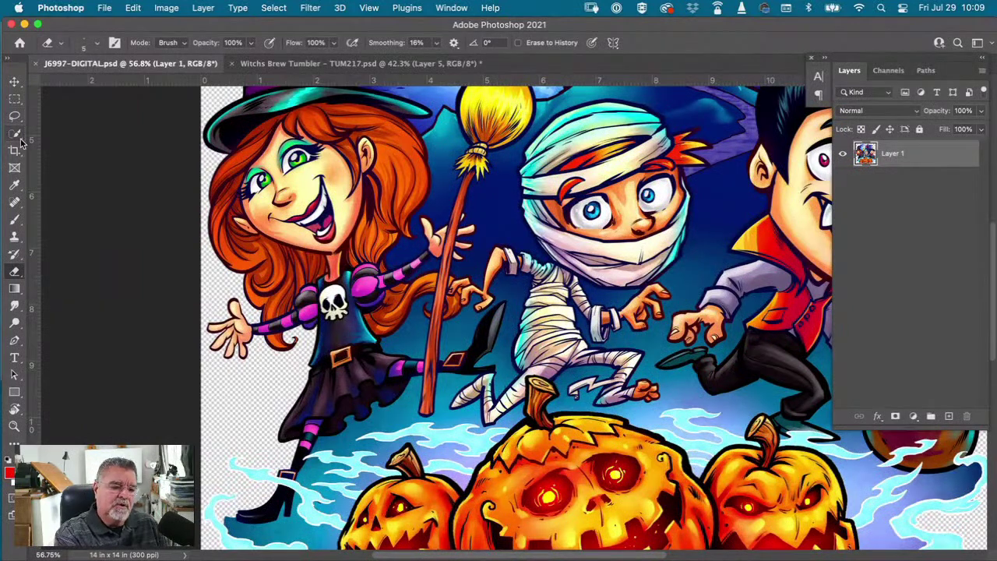
drag(18, 137, 44, 141)
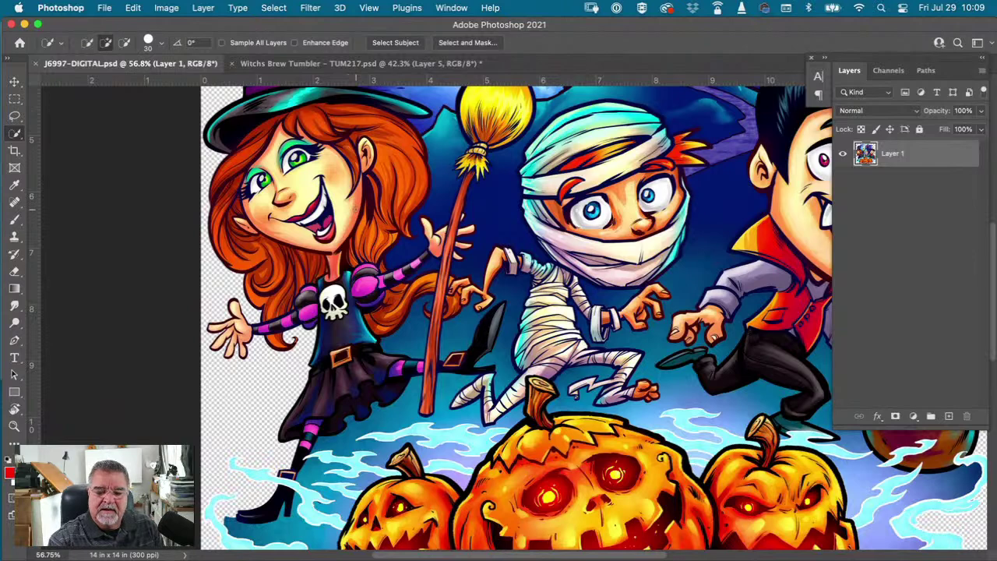
scroll(395, 181, up, 3)
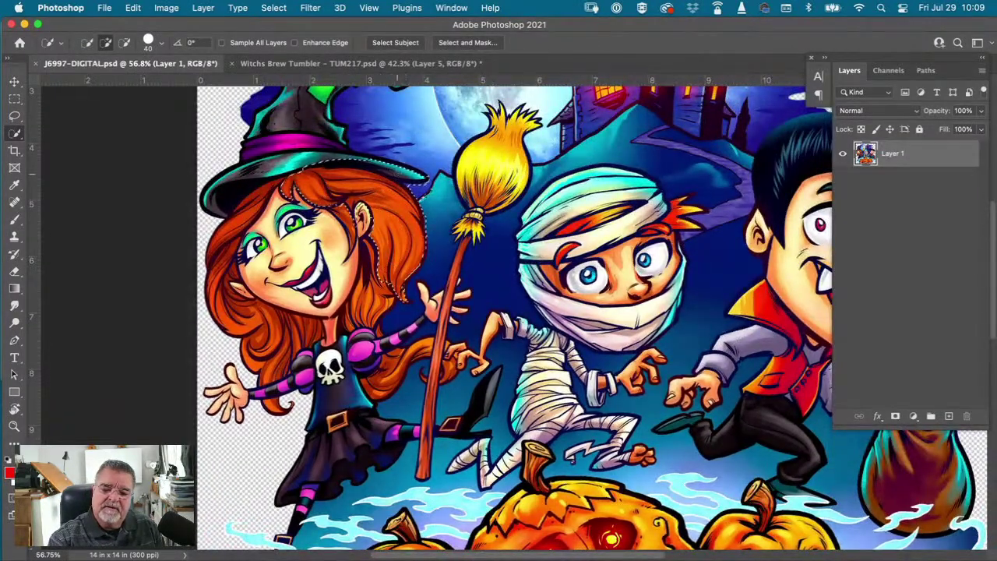
scroll(350, 187, up, 4)
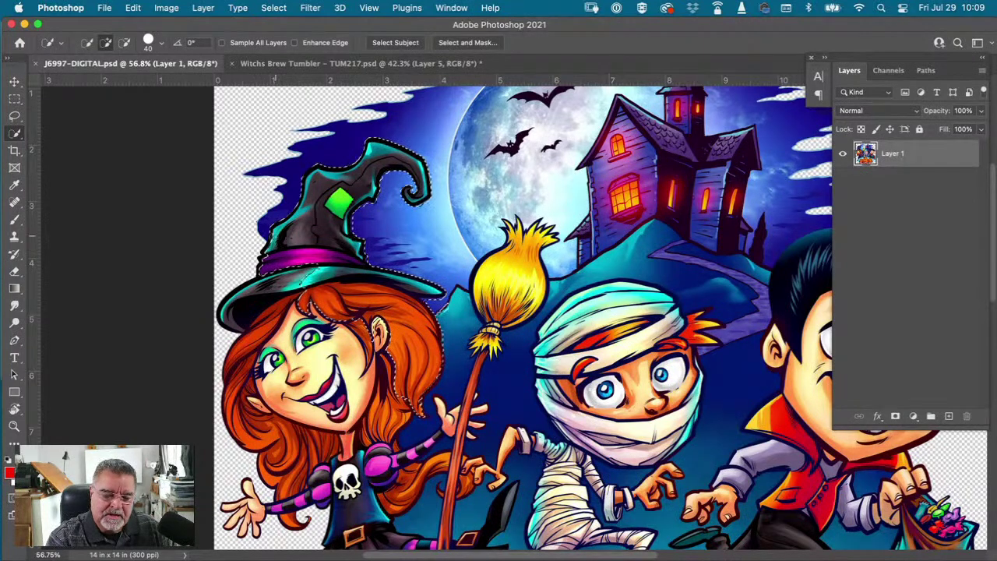
- Paint a quick selection over the witch's hair, hat area, dress and skirt
mouse_move(238, 308)
mouse_down()
mouse_move(246, 360)
mouse_move(265, 310)
mouse_up()
mouse_move(234, 425)
mouse_down()
mouse_move(303, 425)
mouse_move(296, 464)
mouse_move(312, 468)
mouse_up()
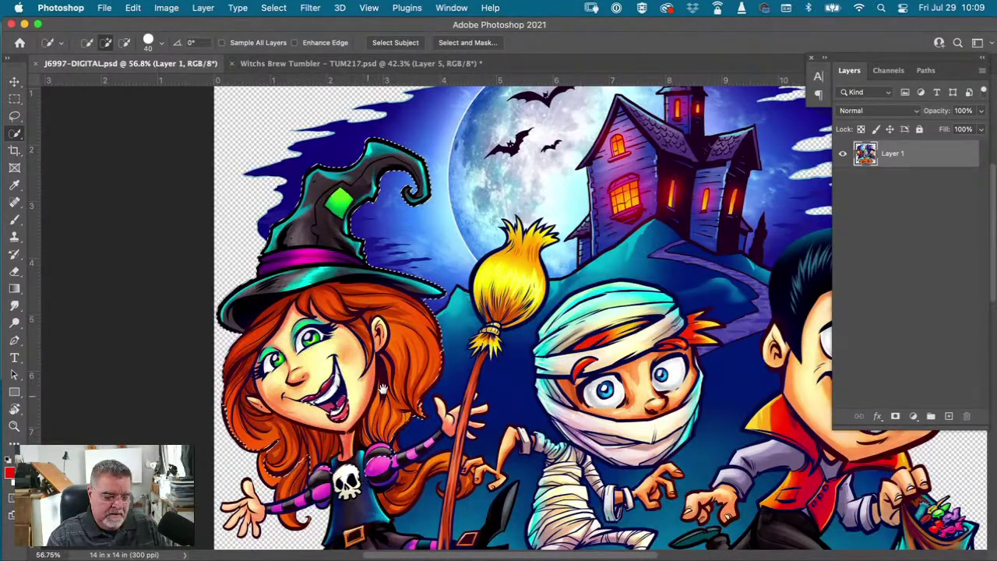
scroll(506, 312, down, 5)
scroll(507, 312, right, 2)
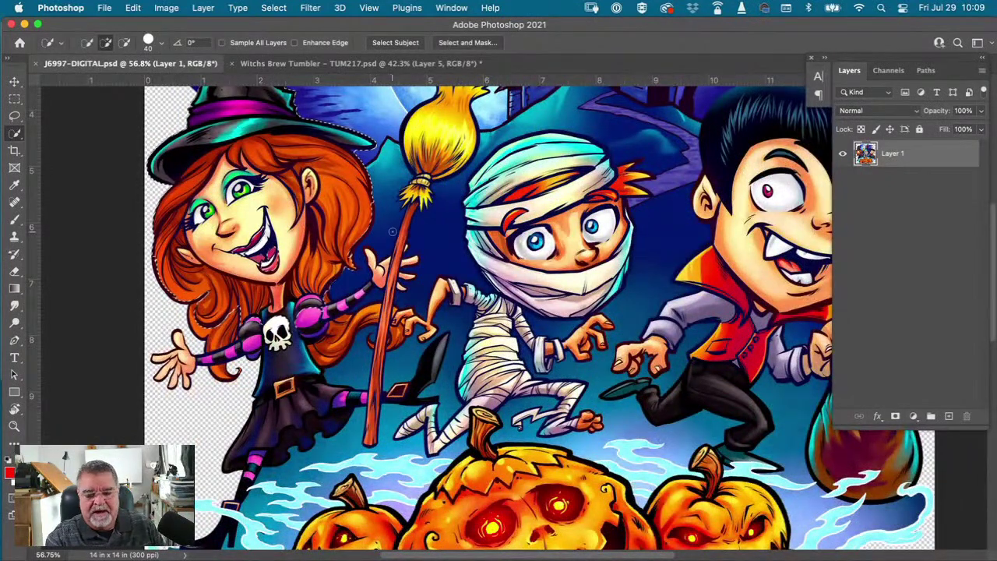
scroll(518, 311, up, 2)
scroll(392, 231, up, 2)
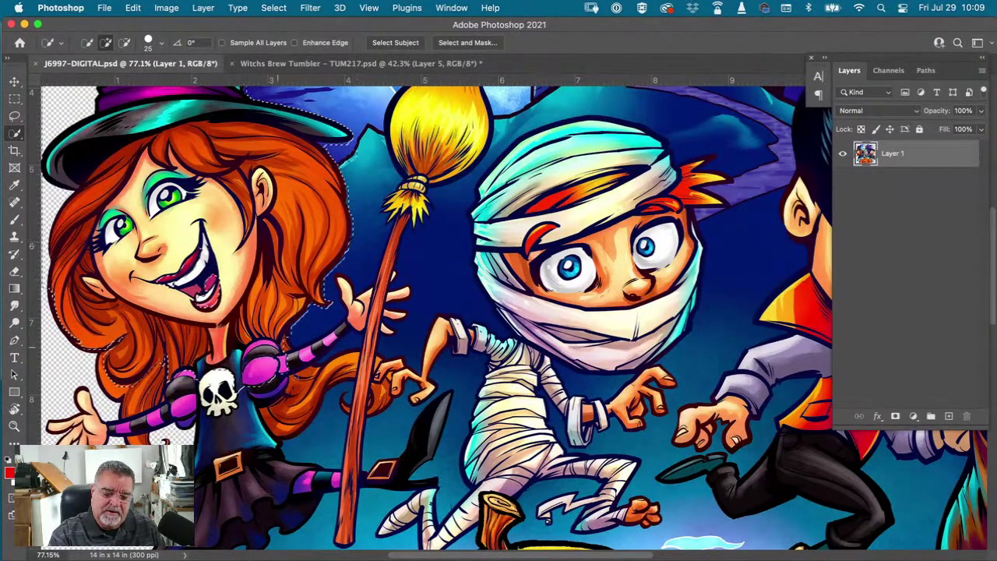
click(248, 489)
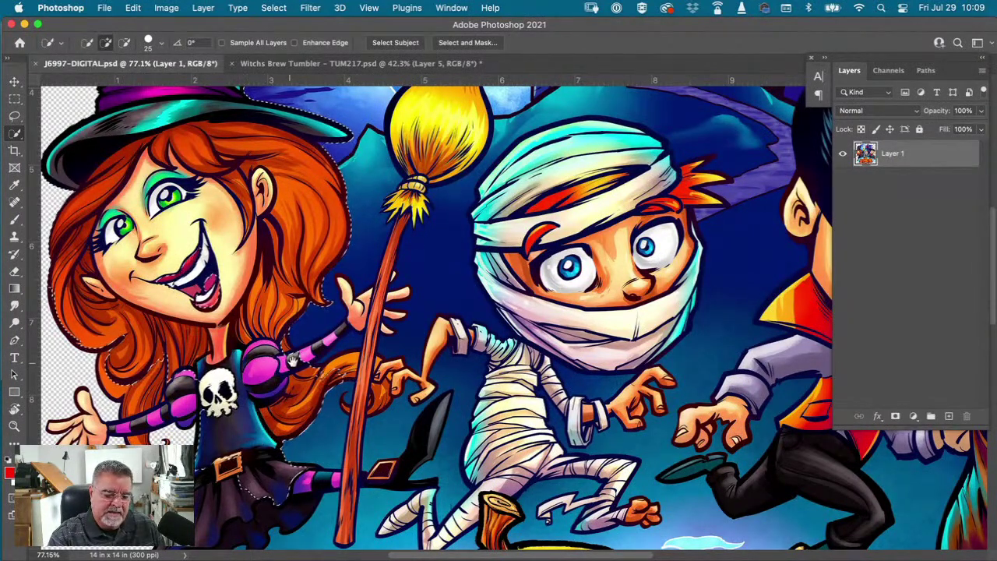
scroll(247, 489, down, 5)
scroll(248, 489, left, 5)
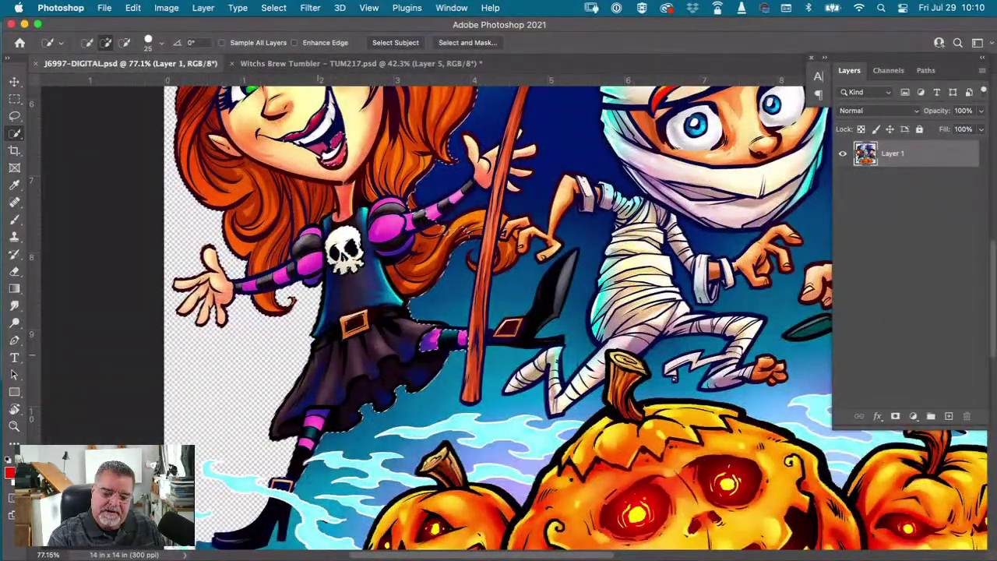
drag(380, 318, 333, 431)
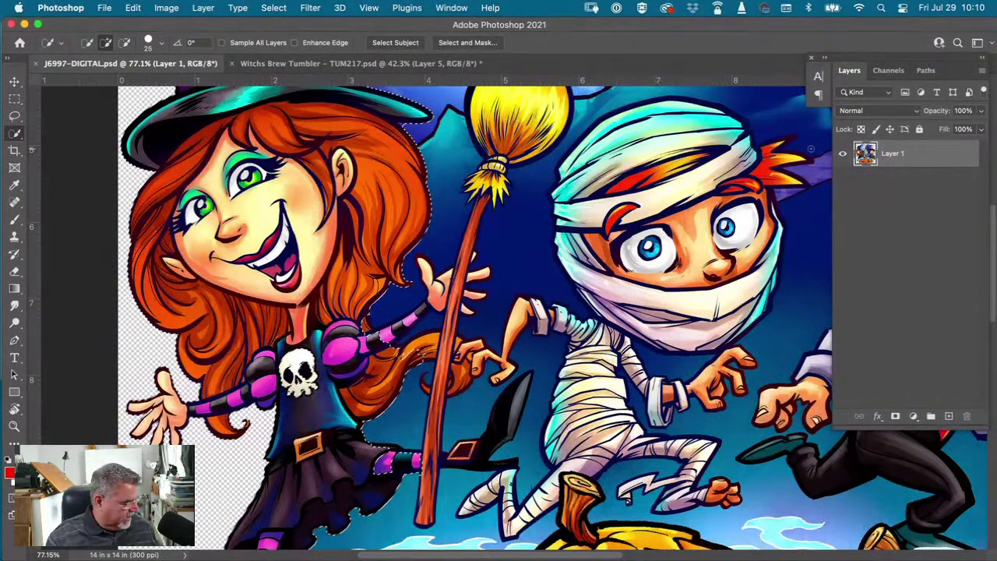
- Paste the witch into the tumbler document as Layer 6 and hide the pumpkins layer
click(272, 63)
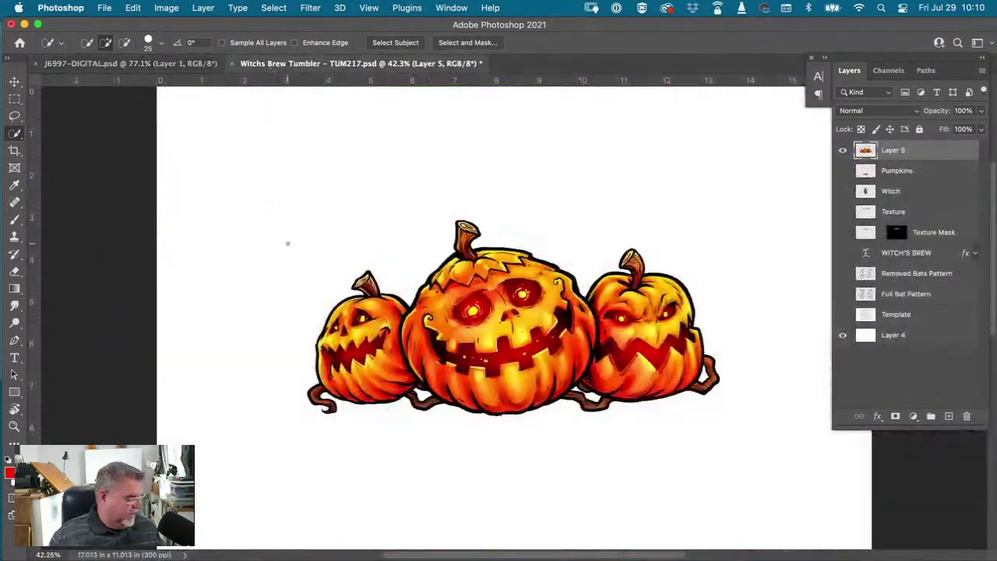
key(super+v)
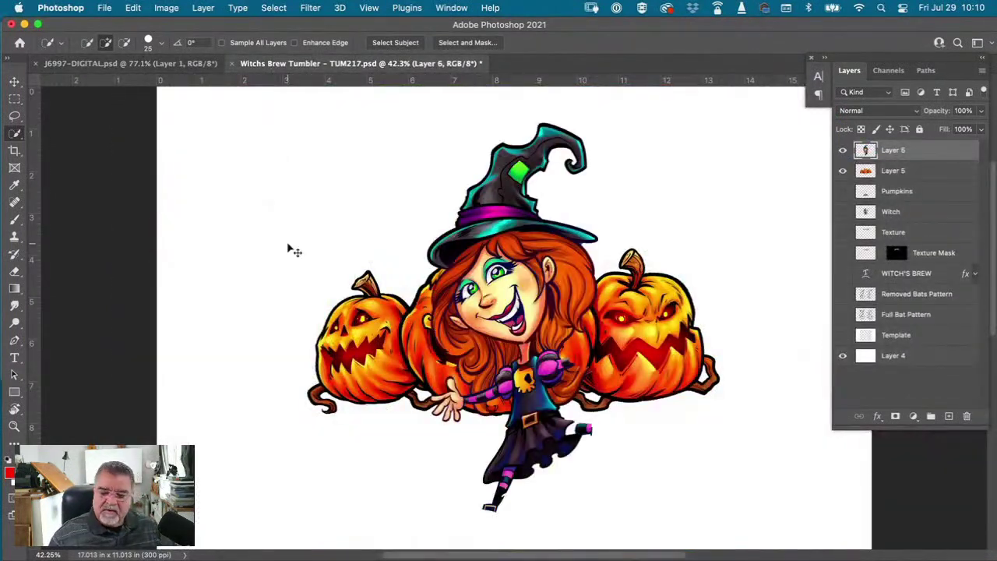
click(842, 170)
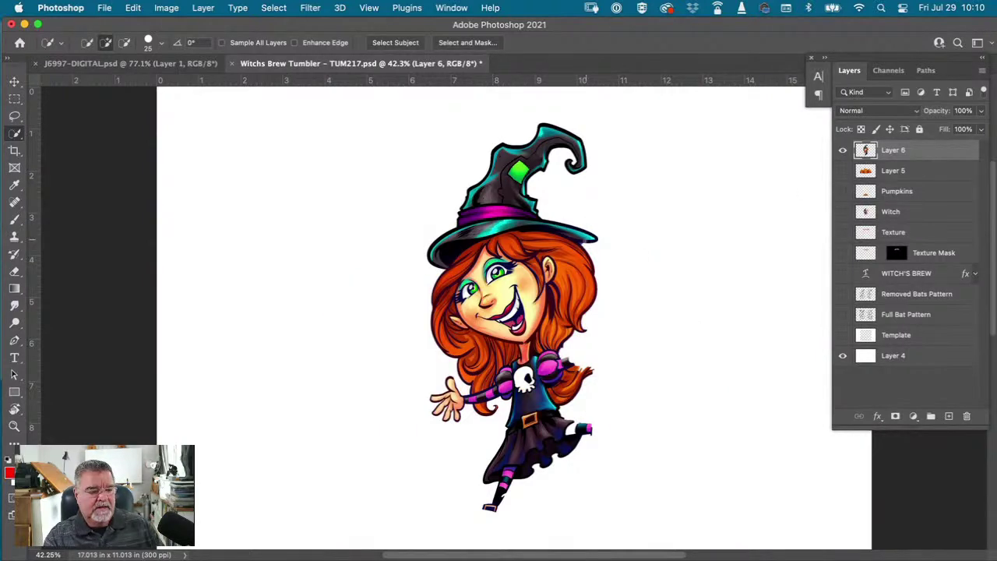
- Zoom in on the witch's hat brim and erase stray edge pixels with a slightly larger eraser
alt+scroll(550, 258, up, 5)
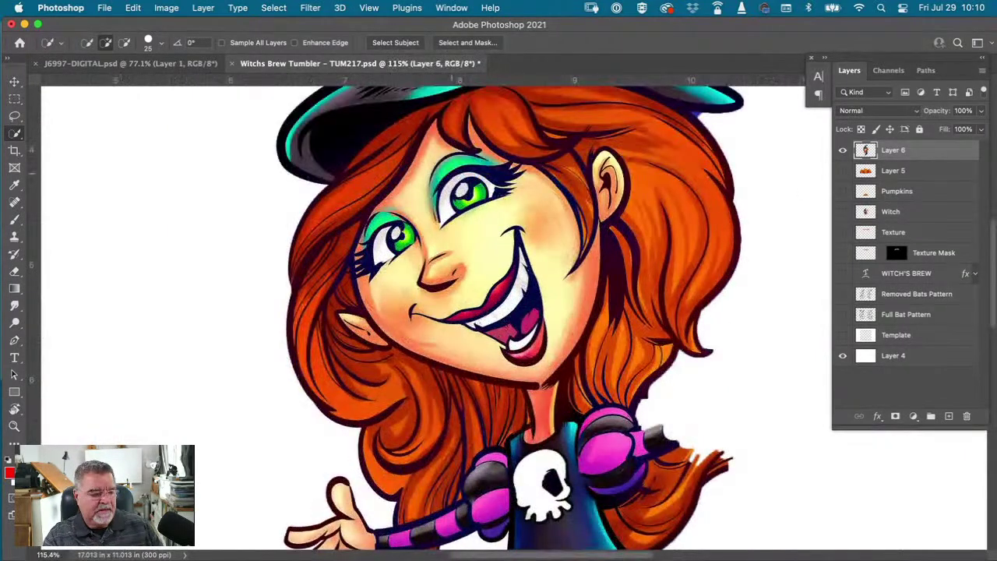
drag(550, 257, 335, 429)
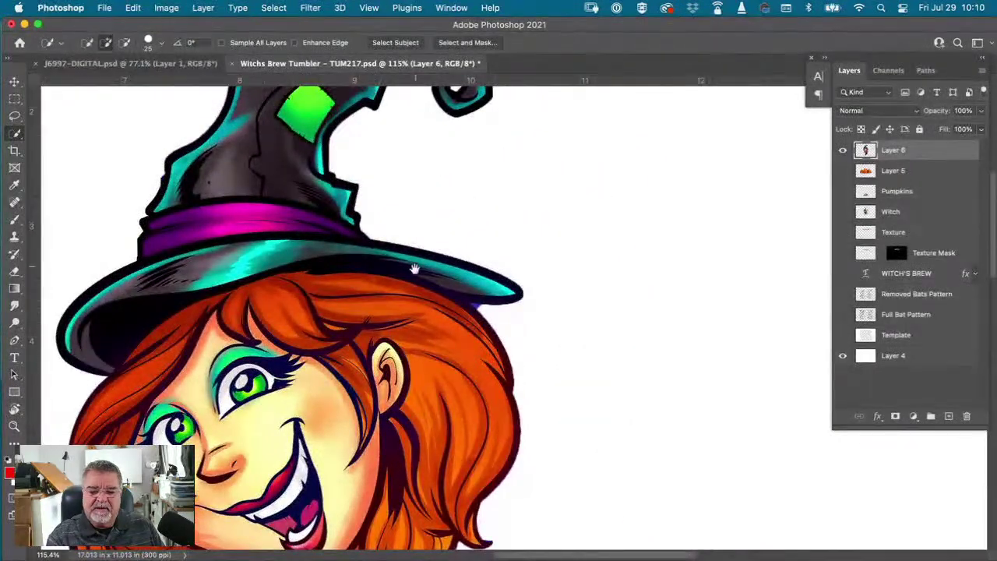
drag(414, 260, 409, 401)
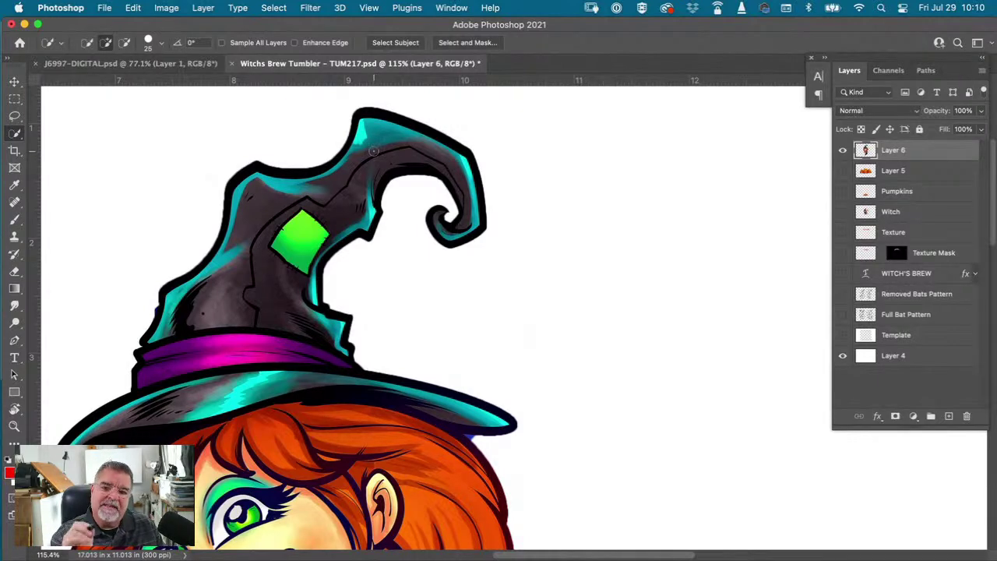
drag(465, 267, 588, 270)
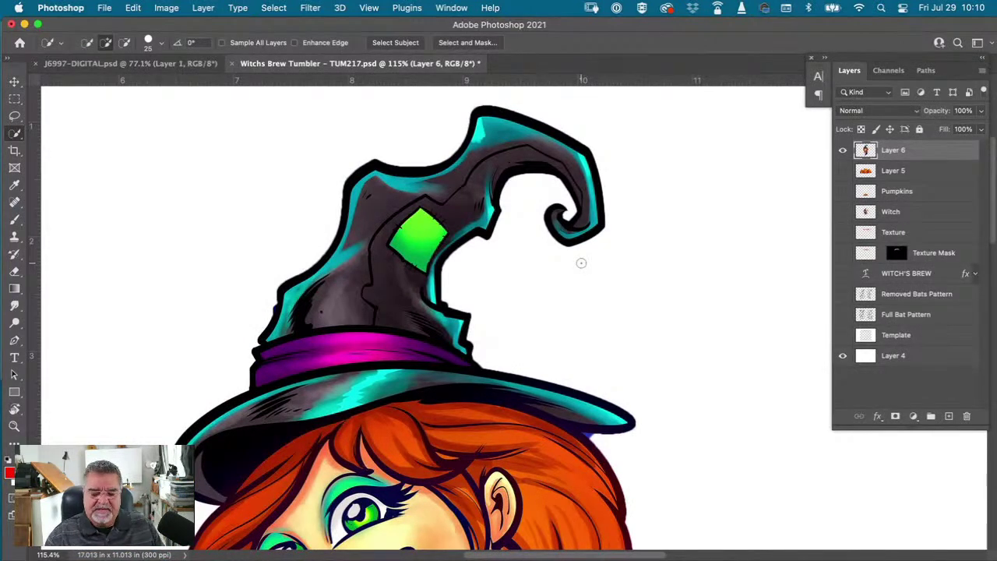
key(e)
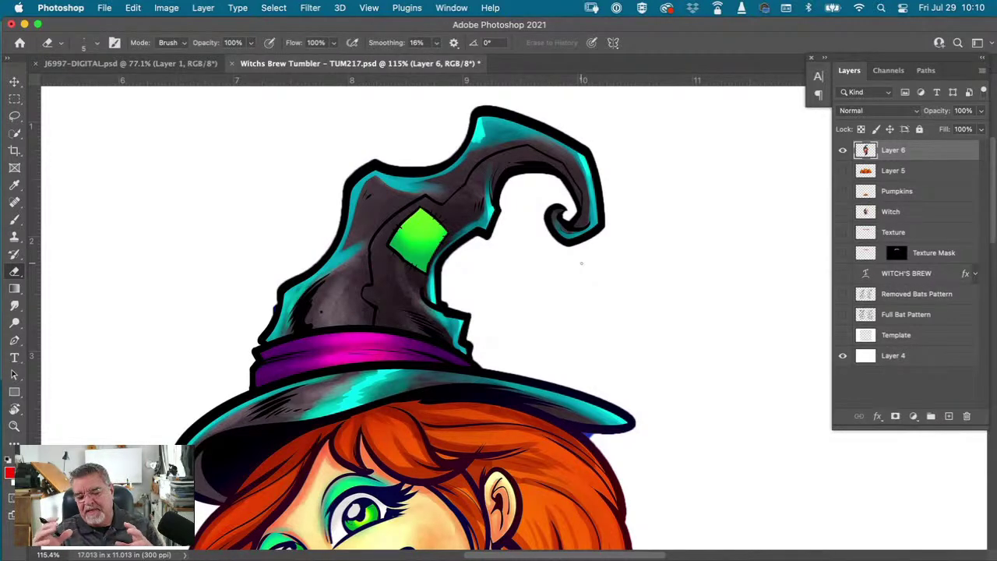
scroll(652, 392, down, 6)
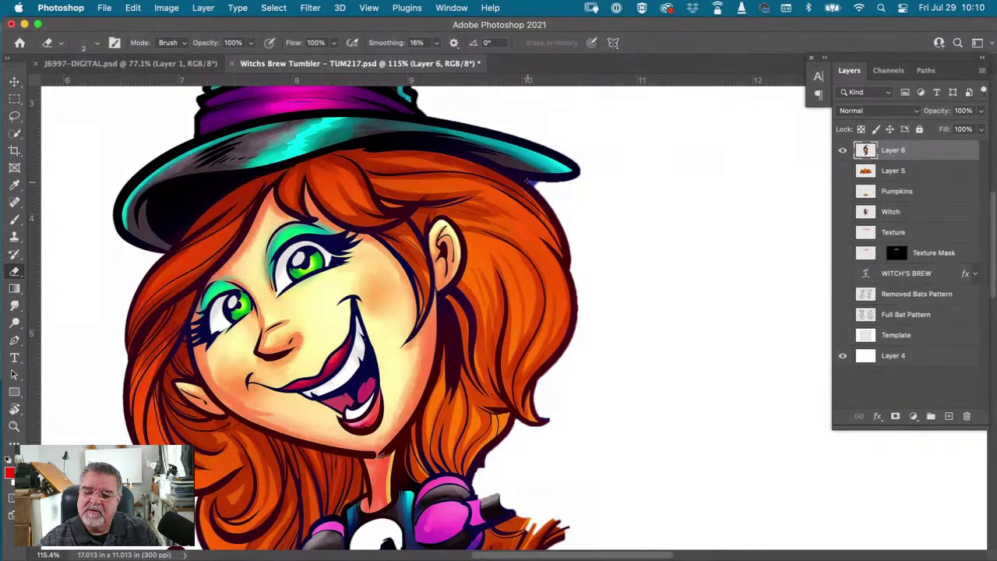
key(bracketright)
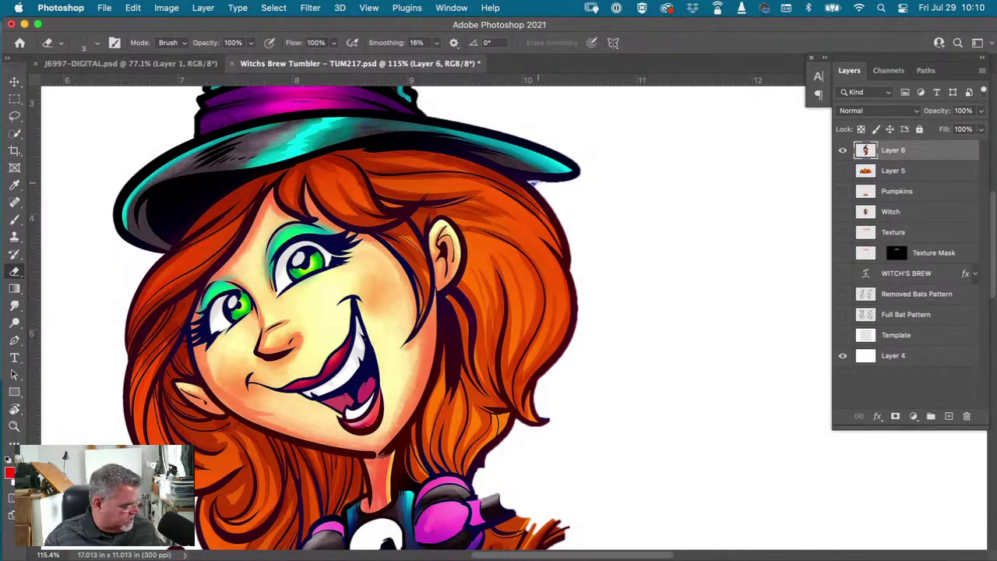
key(l)
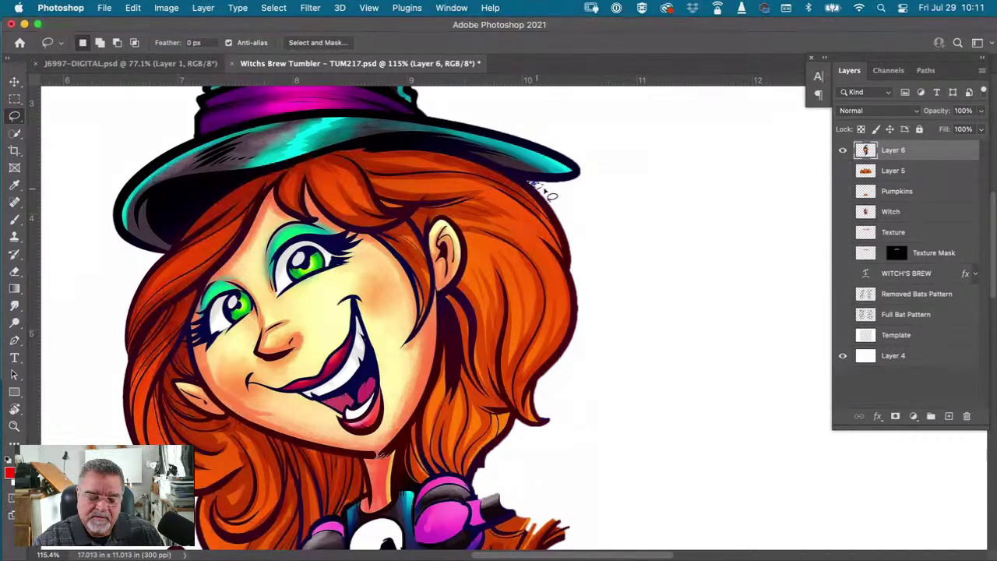
- Deselect, delete the pasted witch Layer 6, and return to the J6997-DIGITAL.psd document
key(super+d)
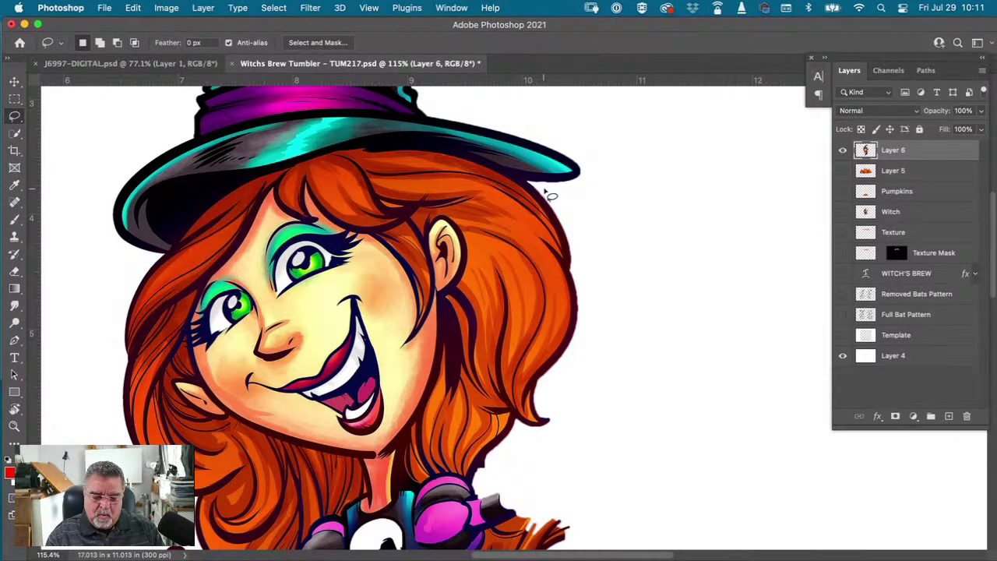
scroll(551, 196, down, 5)
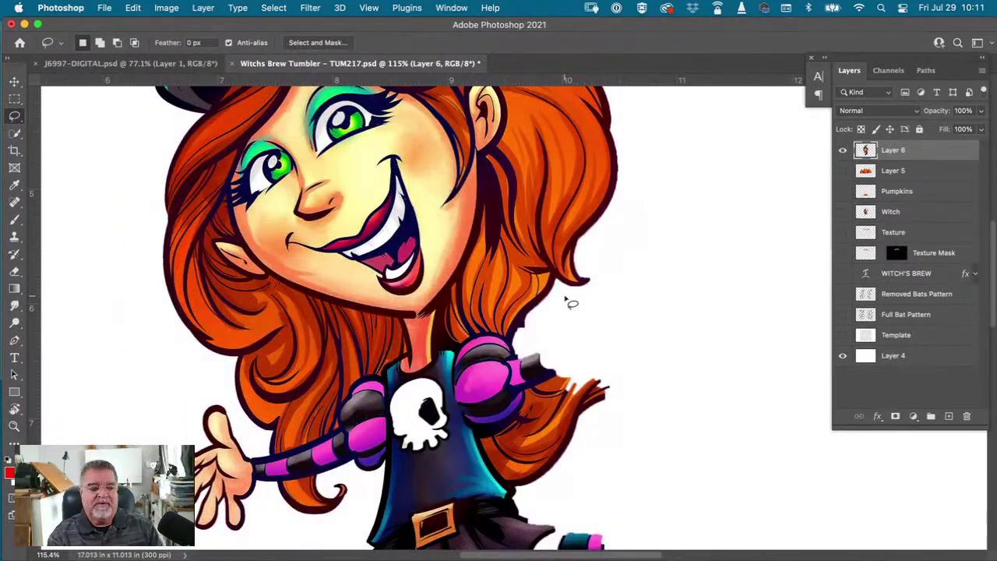
drag(869, 152, 966, 416)
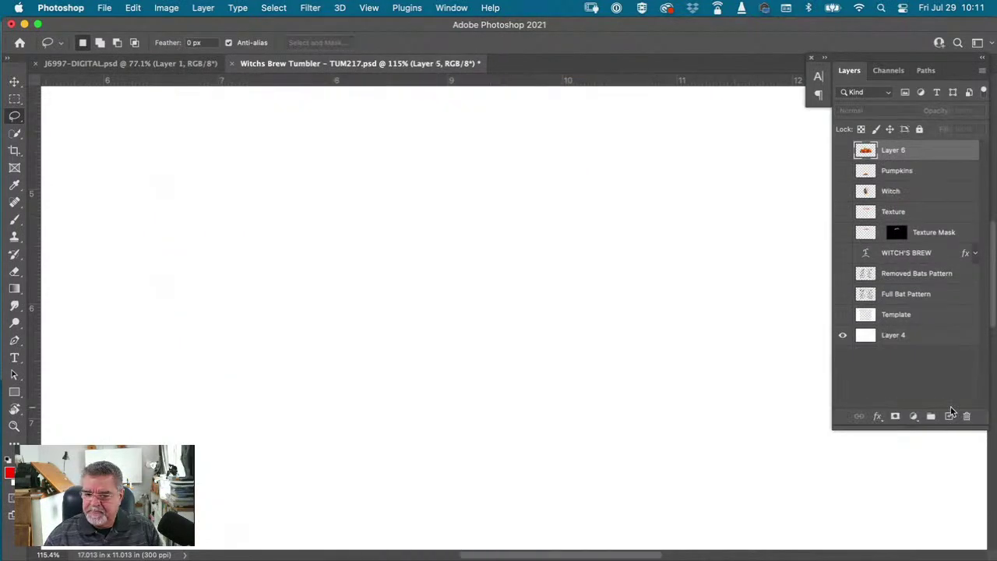
click(187, 65)
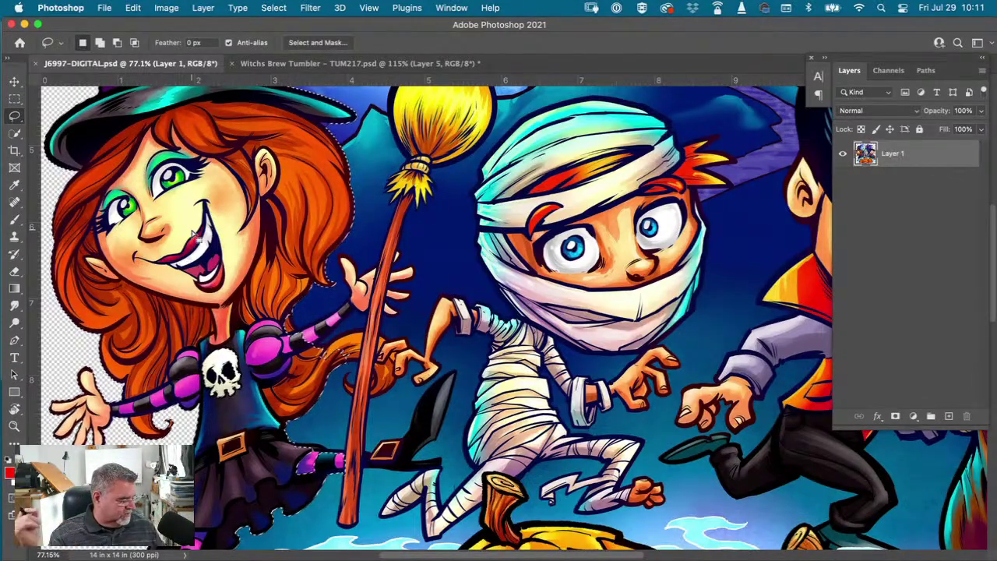
- Drop the witch selection and display the saved witch path from the Paths panel
click(200, 236)
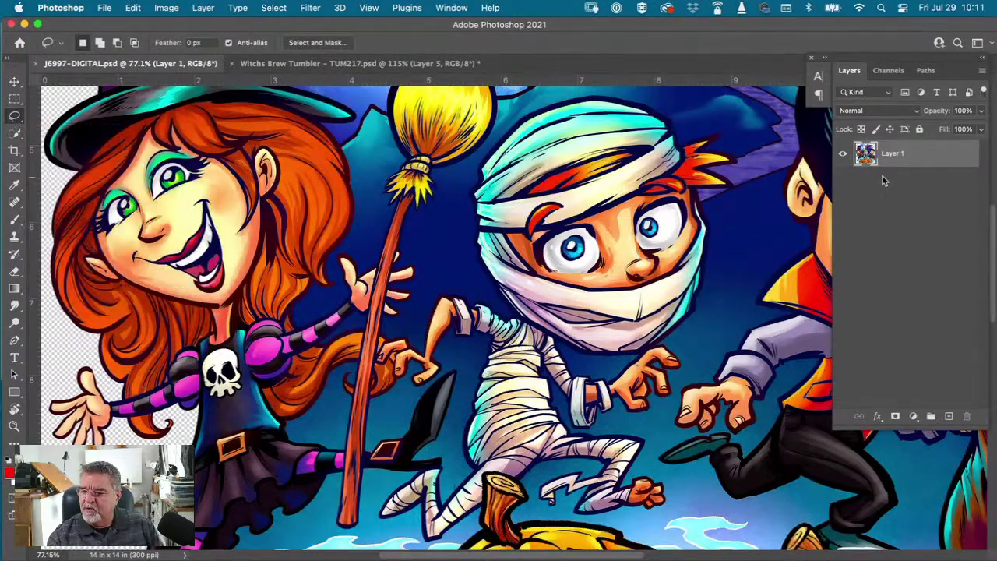
click(927, 71)
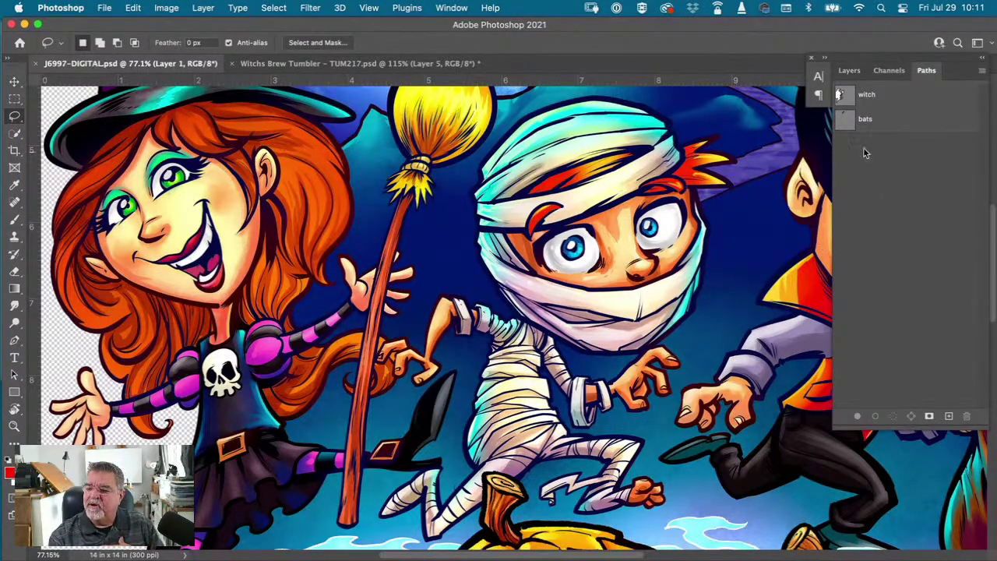
click(848, 99)
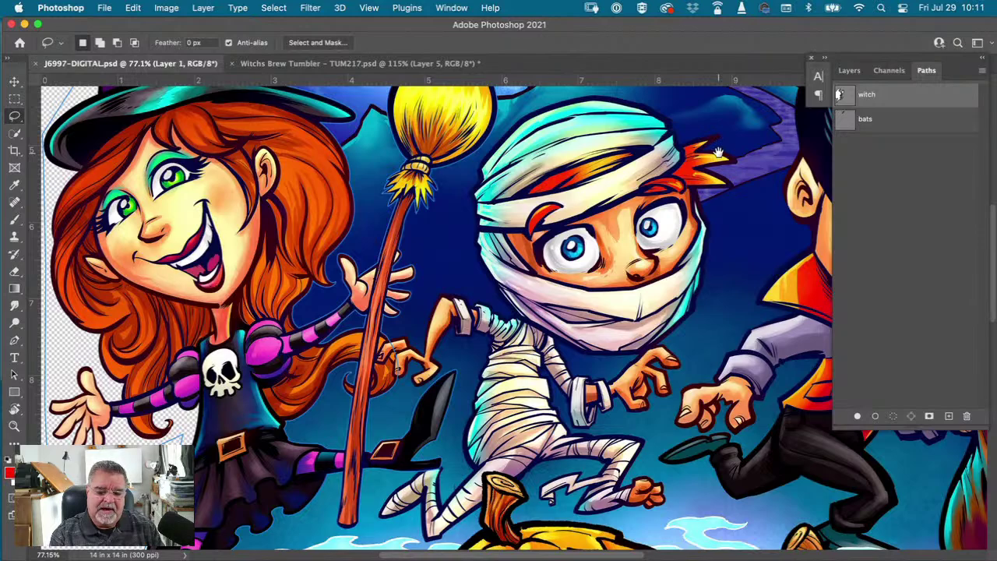
- Inspect the witch path around the legs, pumpkins and hat brim, then hide it
drag(327, 352, 420, 223)
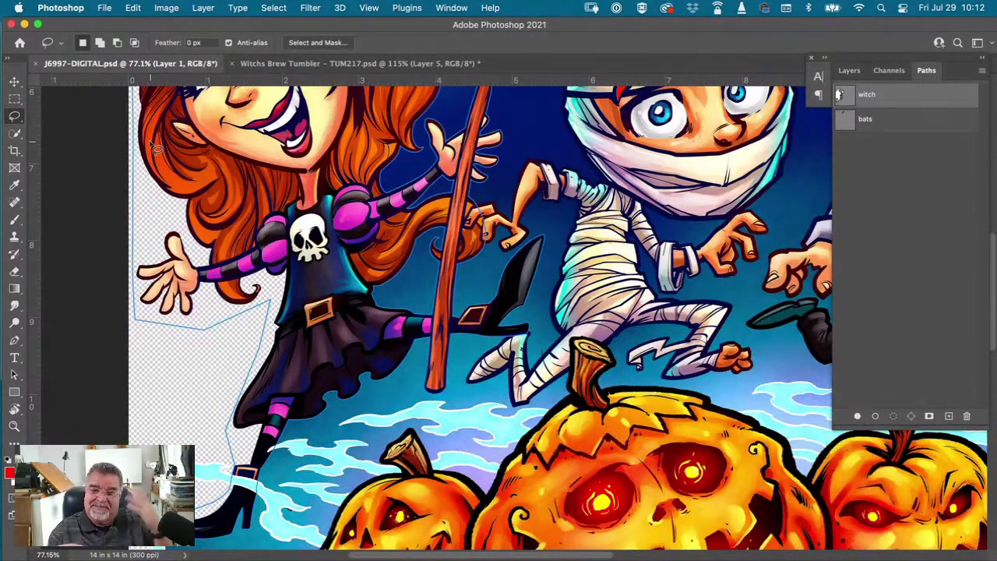
scroll(334, 193, up, 10)
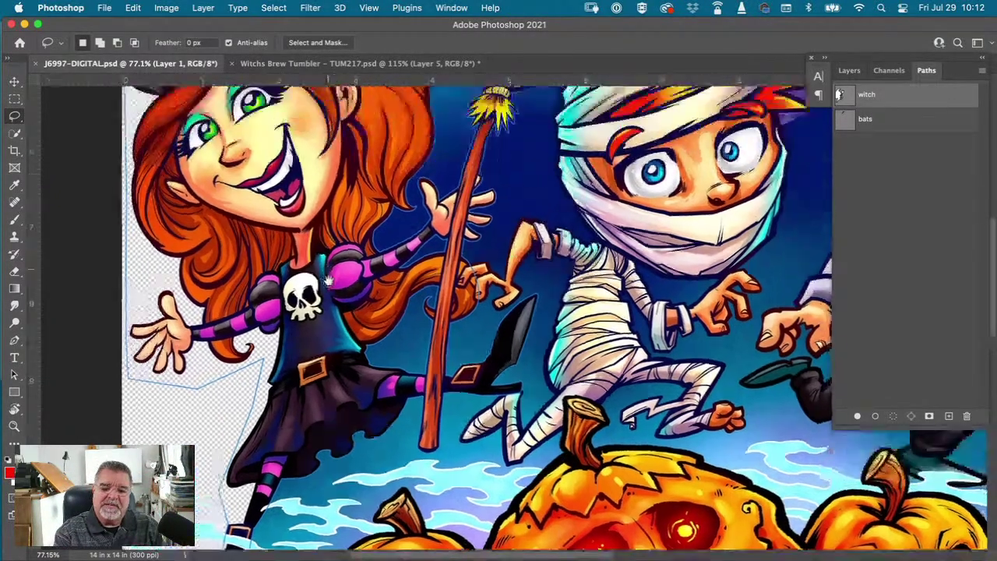
scroll(483, 311, up, 10)
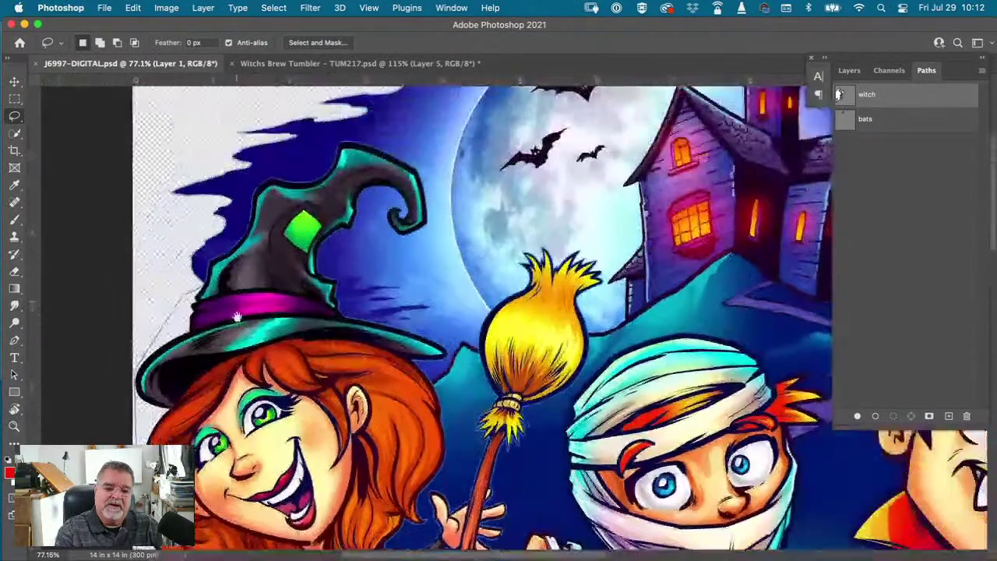
mouse_move(162, 404)
mouse_down()
mouse_move(189, 368)
mouse_move(224, 351)
mouse_move(256, 267)
mouse_move(296, 236)
mouse_move(354, 216)
mouse_move(418, 242)
mouse_move(414, 310)
mouse_move(326, 304)
mouse_move(428, 391)
mouse_move(481, 368)
mouse_move(476, 395)
mouse_up()
scroll(477, 394, down, 5)
scroll(442, 144, down, 2)
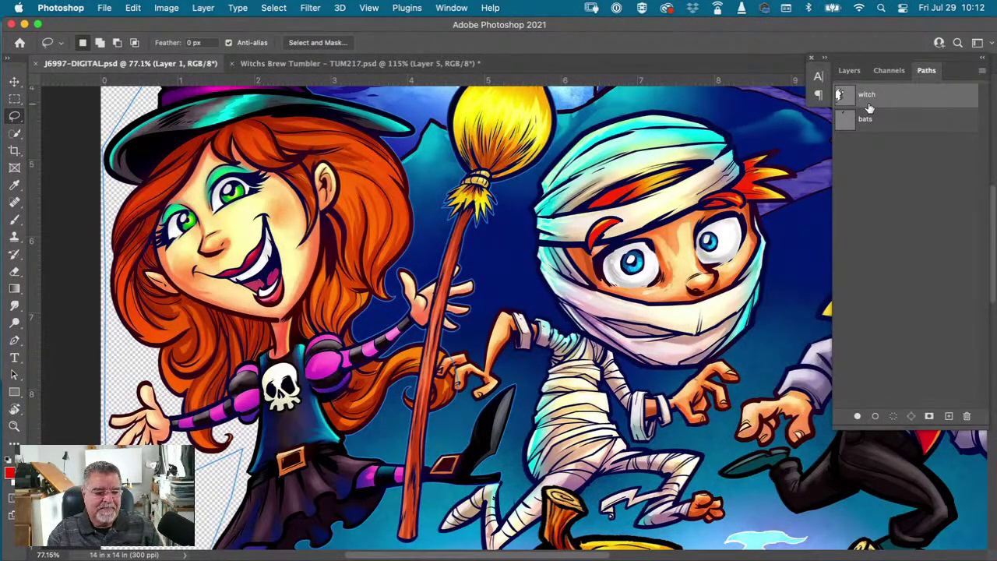
scroll(506, 312, down, 5)
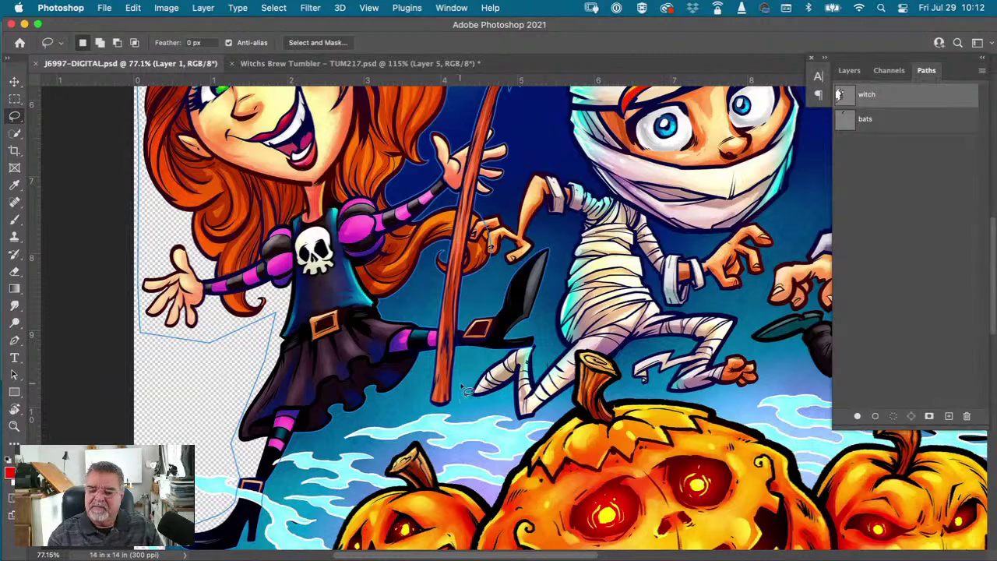
click(910, 313)
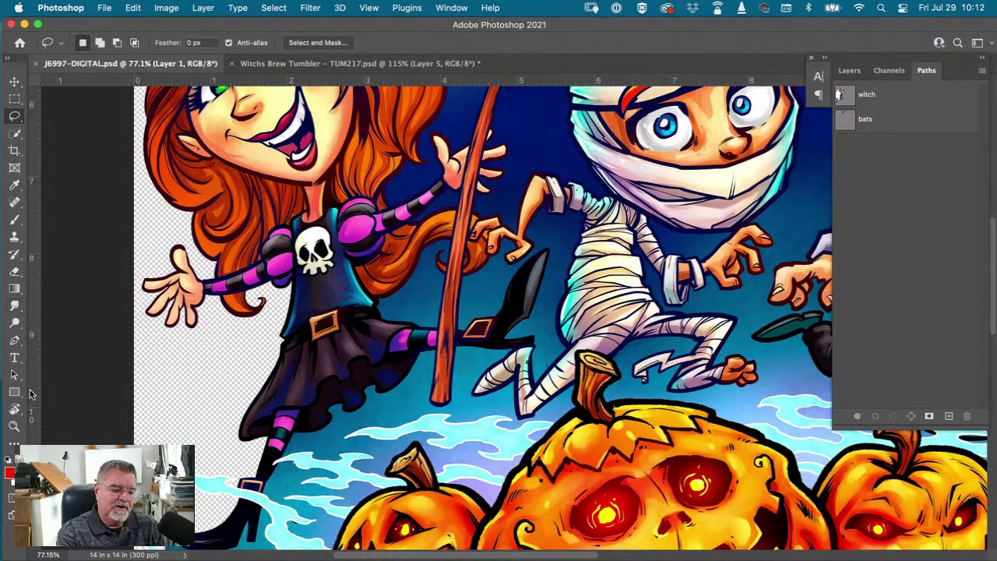
- With the standard Pen tool, place a new Work Path's first anchor inside the hat's curled tip
click(14, 342)
click(60, 340)
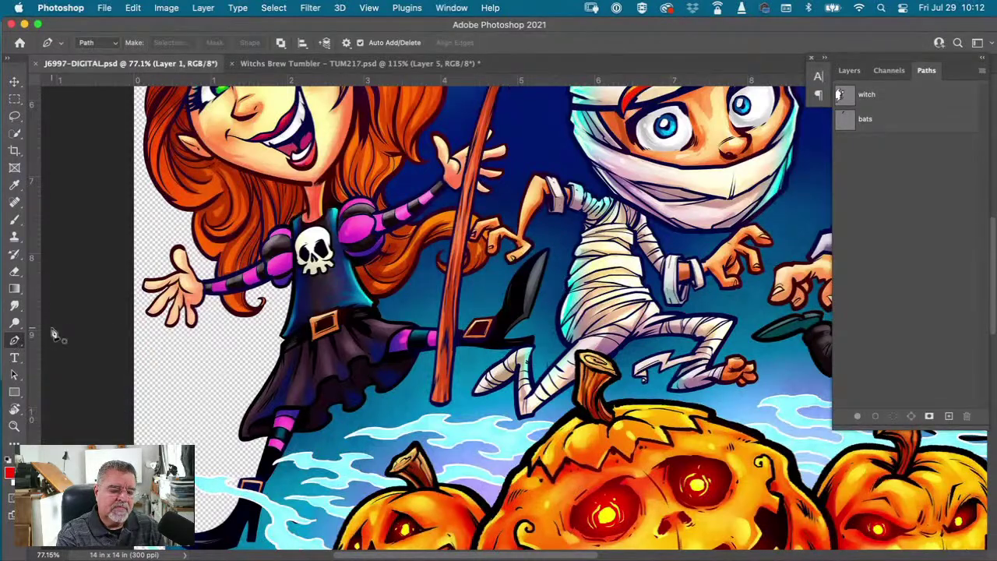
scroll(355, 194, up, 10)
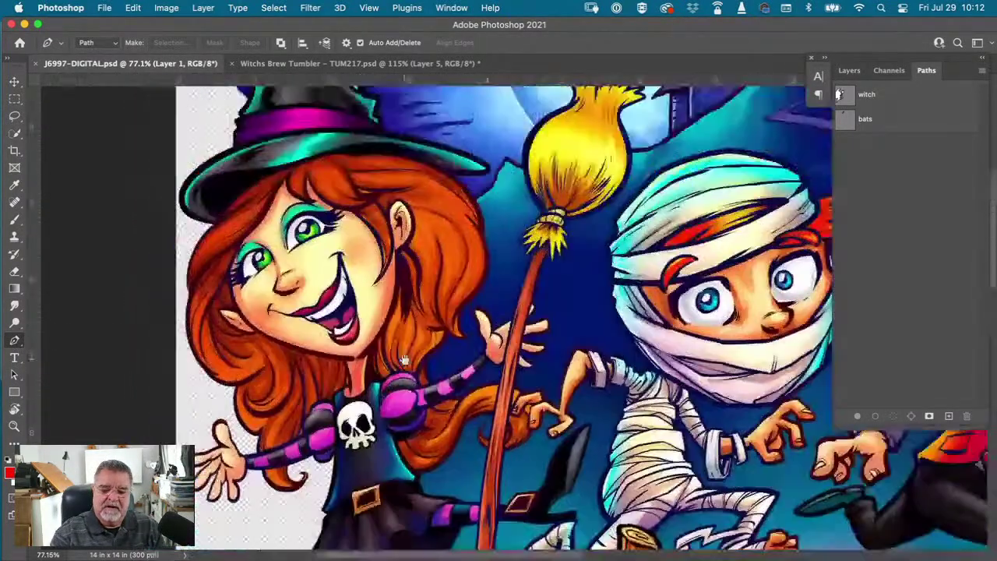
scroll(374, 204, up, 5)
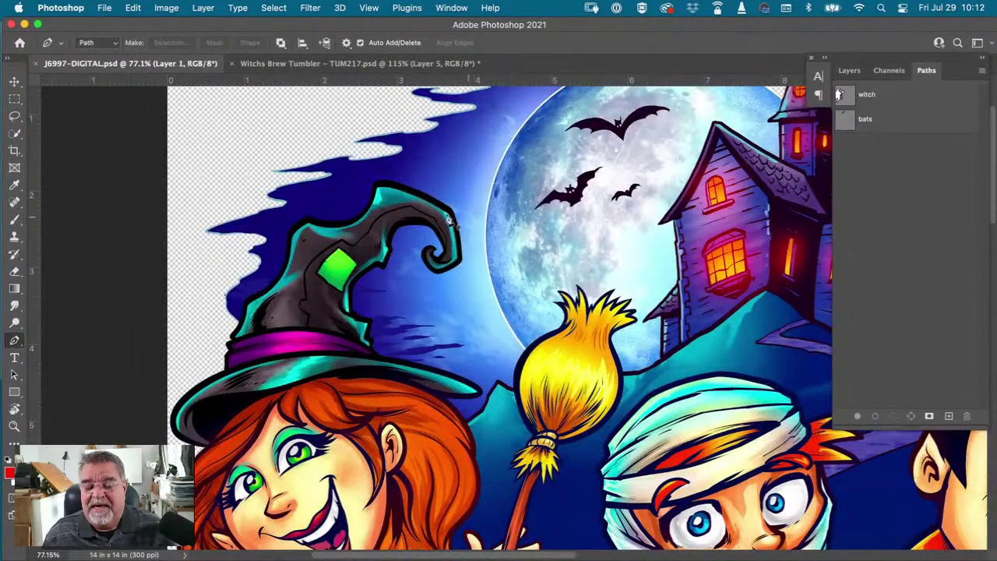
scroll(444, 263, up, 4)
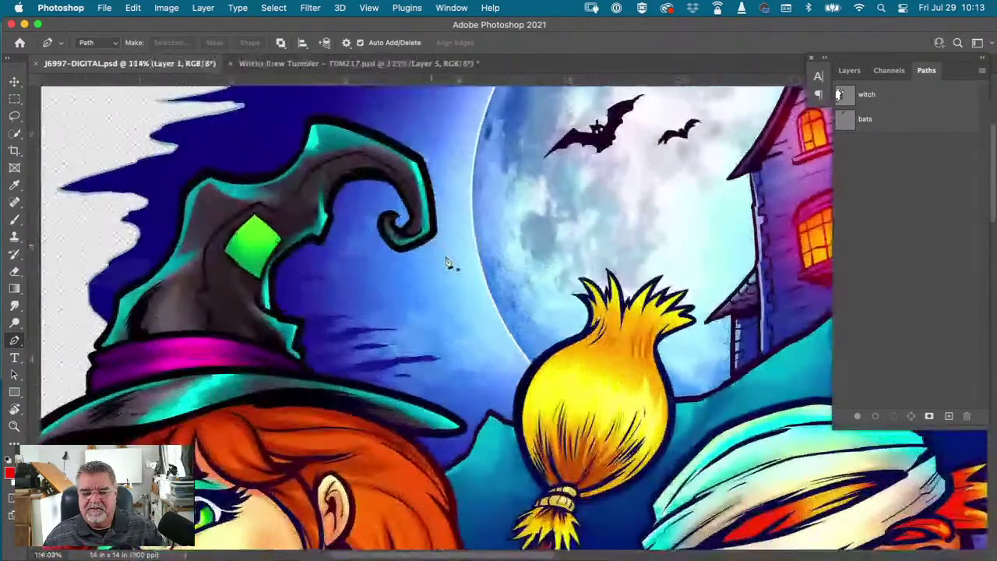
scroll(438, 209, up, 3)
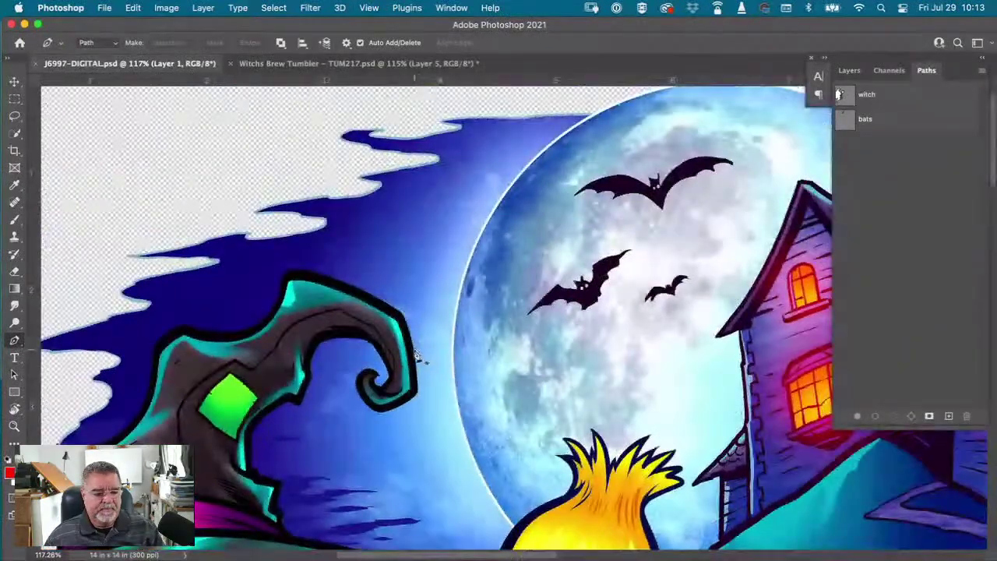
scroll(409, 378, up, 5)
scroll(409, 378, down, 2)
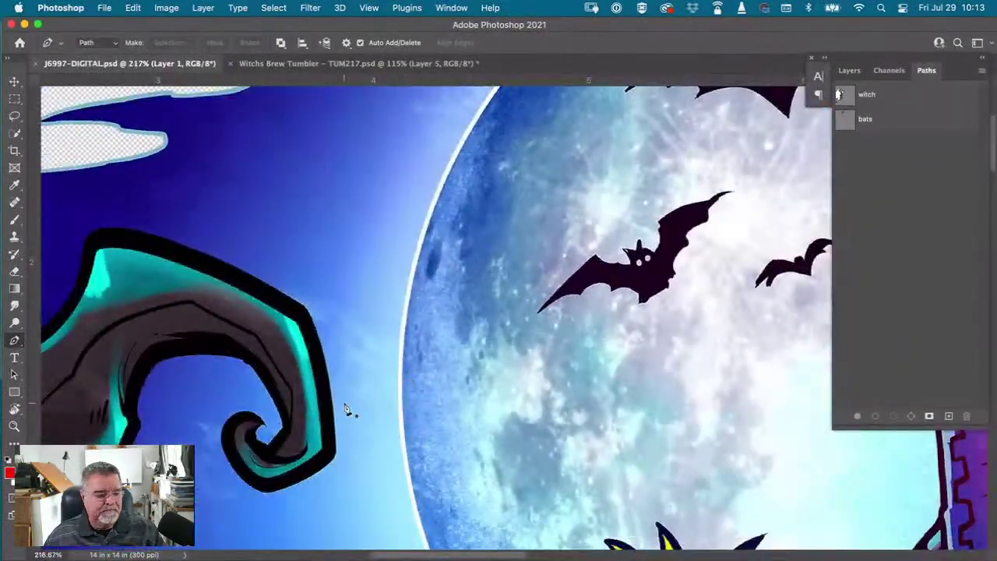
scroll(372, 366, down, 5)
scroll(372, 365, left, 4)
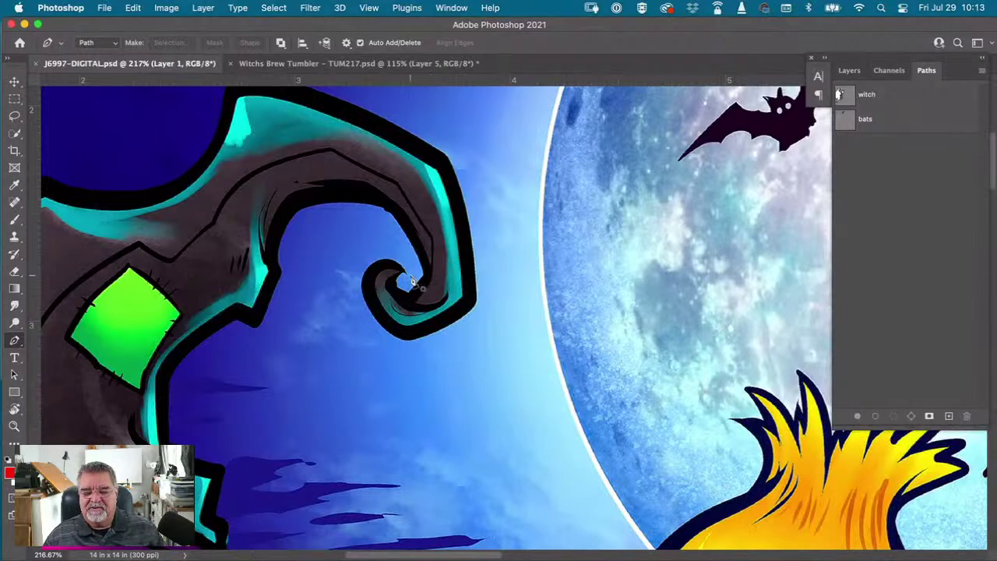
click(408, 281)
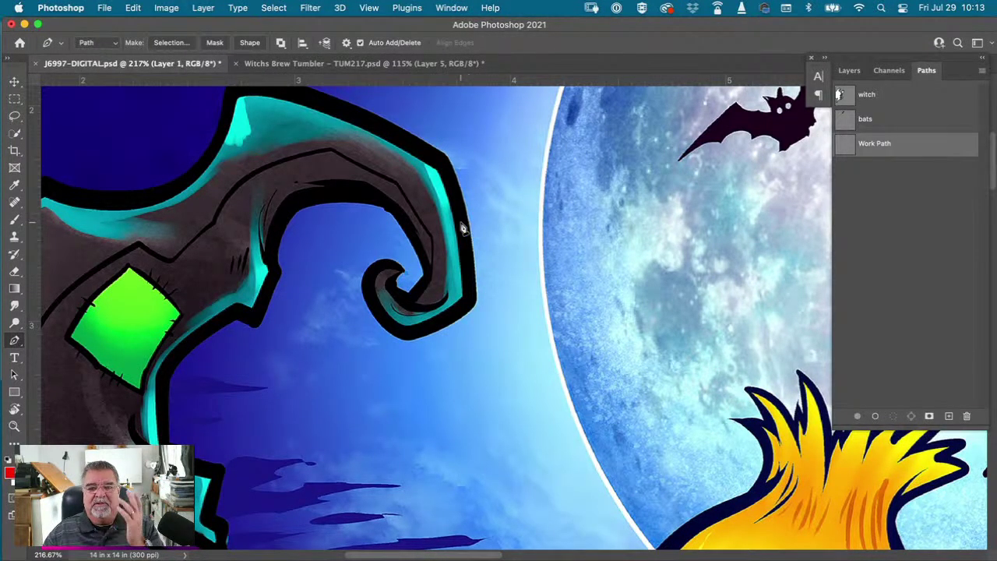
- Add curved anchors inside the hat curl and beneath its underside
drag(390, 272, 350, 288)
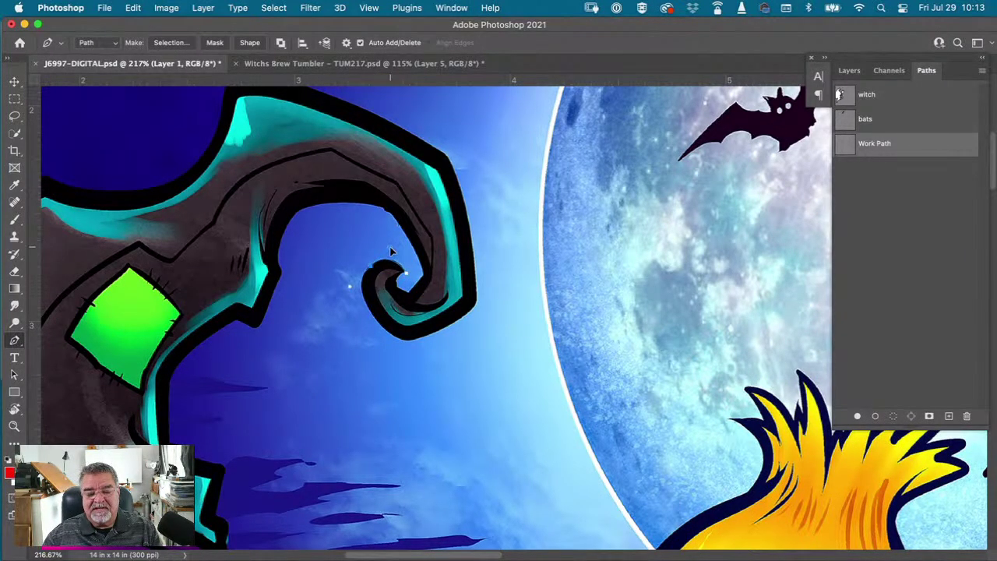
mouse_move(391, 250)
mouse_down()
mouse_move(396, 234)
mouse_move(402, 255)
mouse_move(389, 246)
mouse_up()
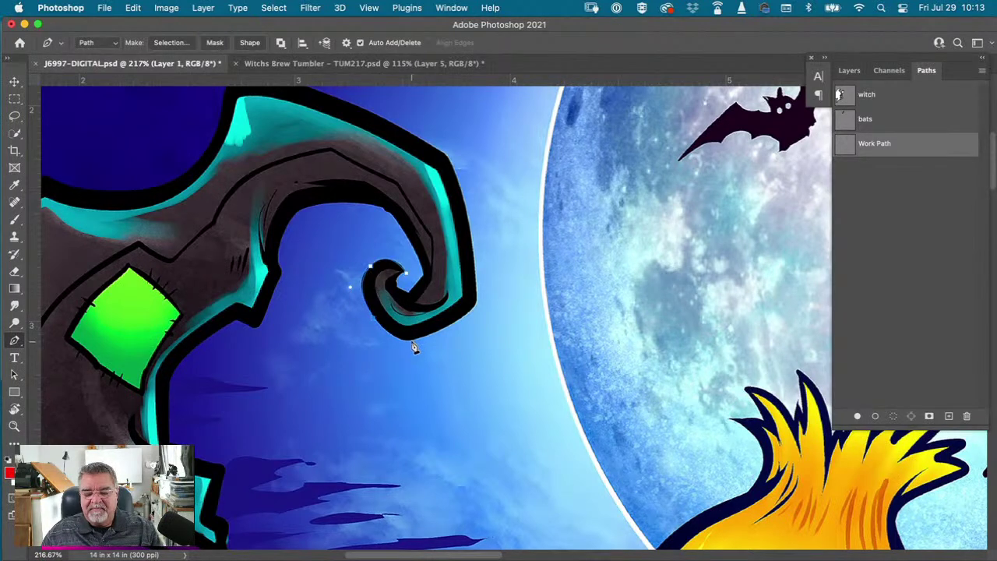
drag(417, 338, 434, 340)
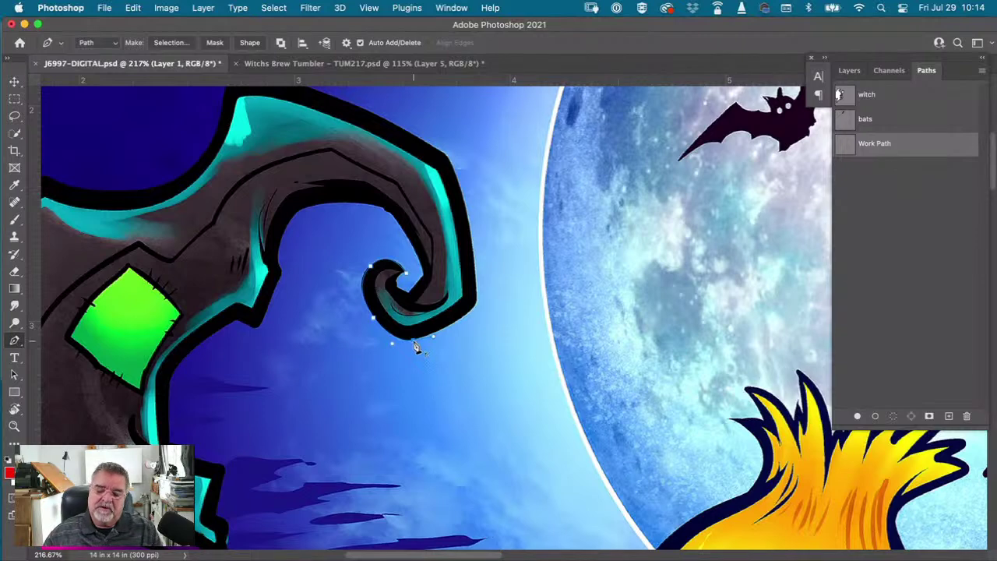
right_click(15, 343)
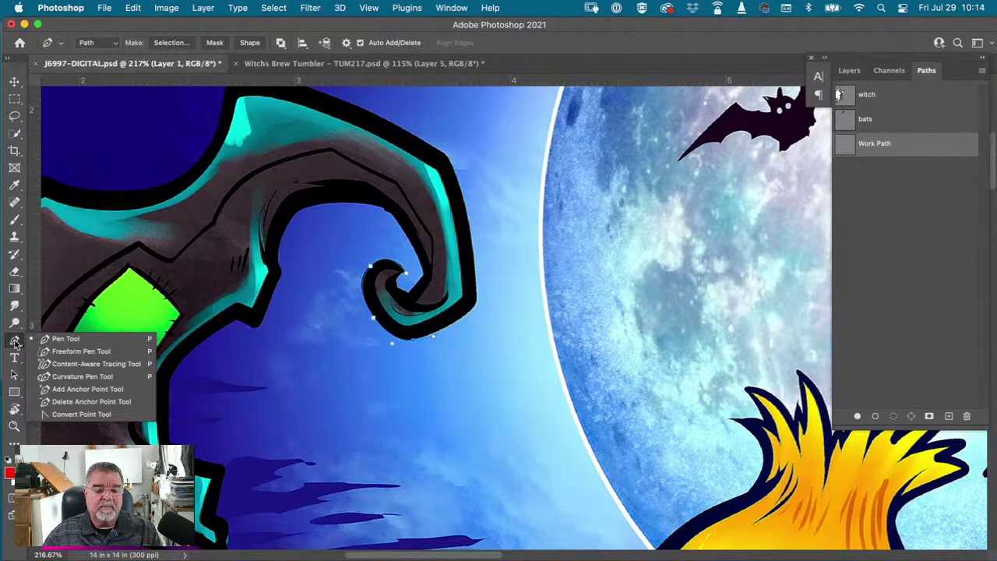
- Add curved anchors along the curl's outer edge and up the hat's top edge
click(415, 347)
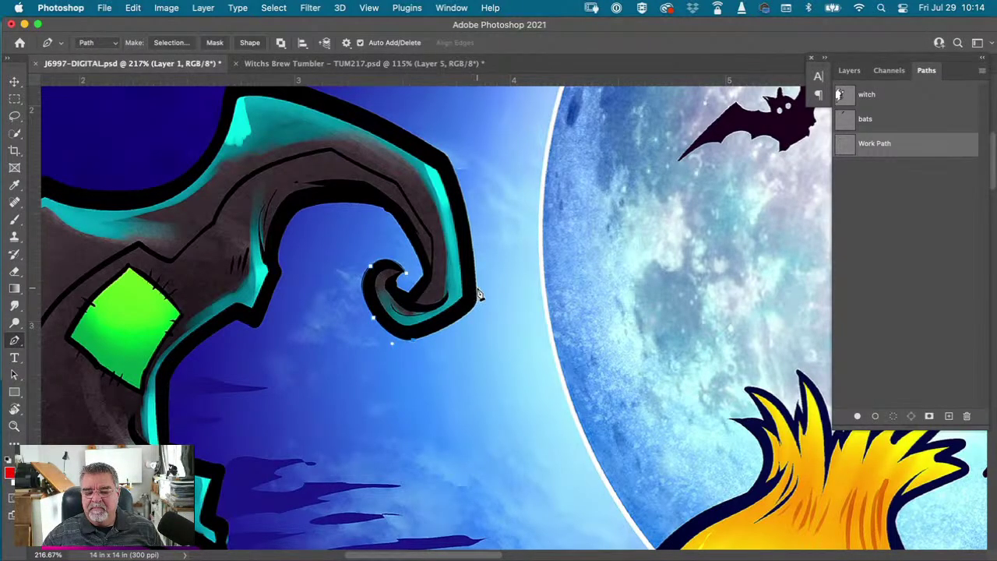
drag(479, 320, 475, 262)
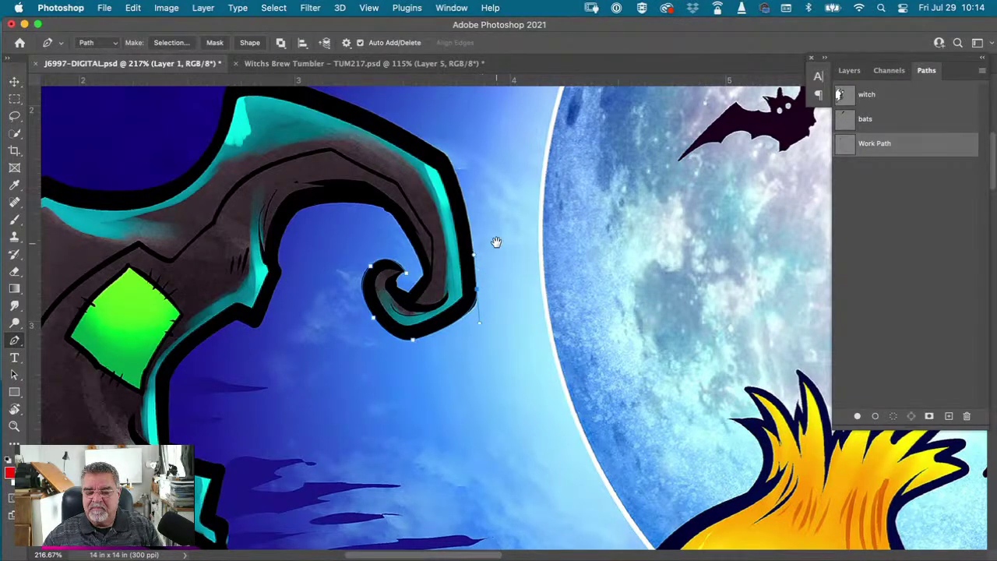
drag(496, 241, 514, 374)
drag(462, 294, 438, 251)
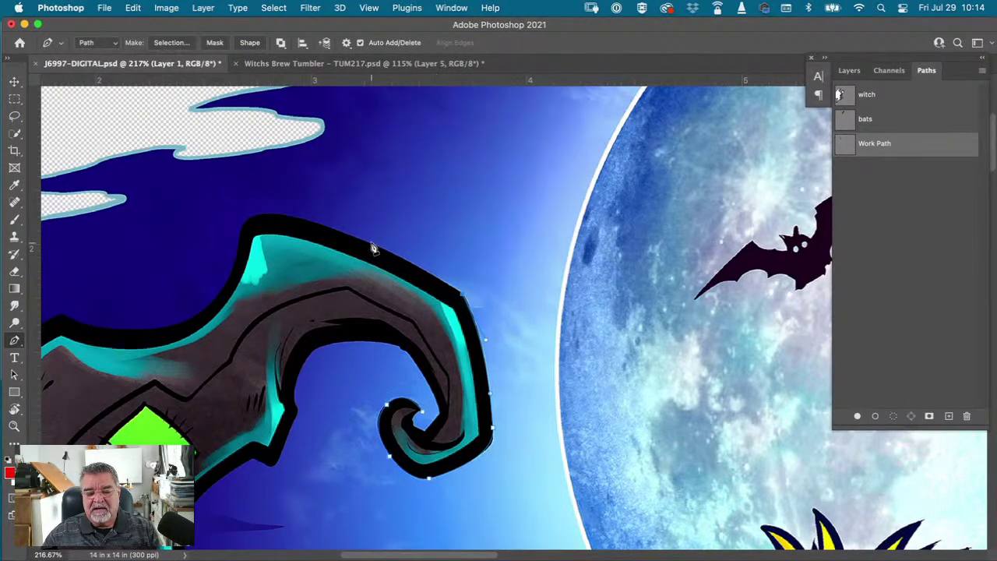
drag(371, 247, 261, 212)
- Place a smooth point at the hat's peak, break its handle, and refine the upper-edge curve
drag(283, 256, 480, 281)
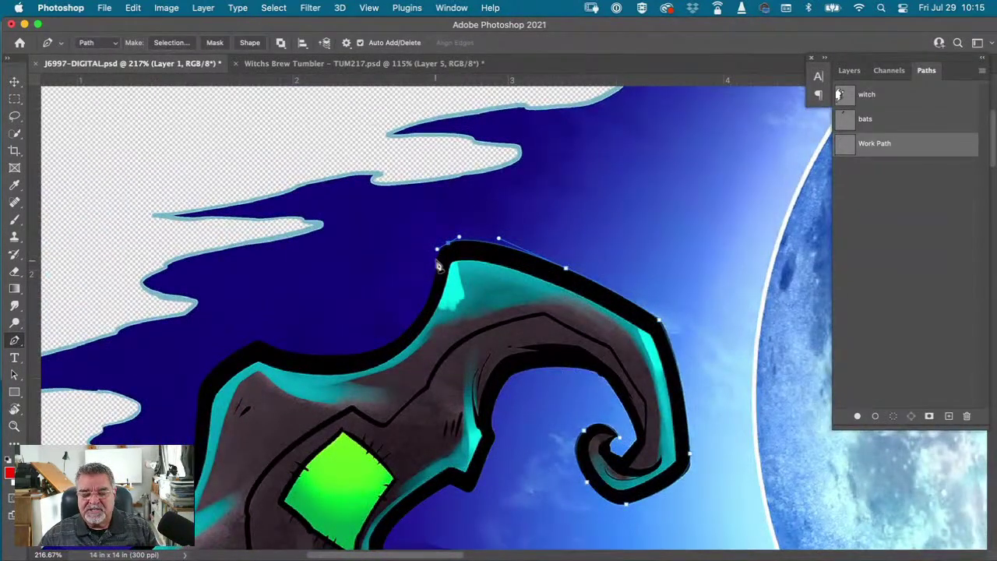
click(438, 265)
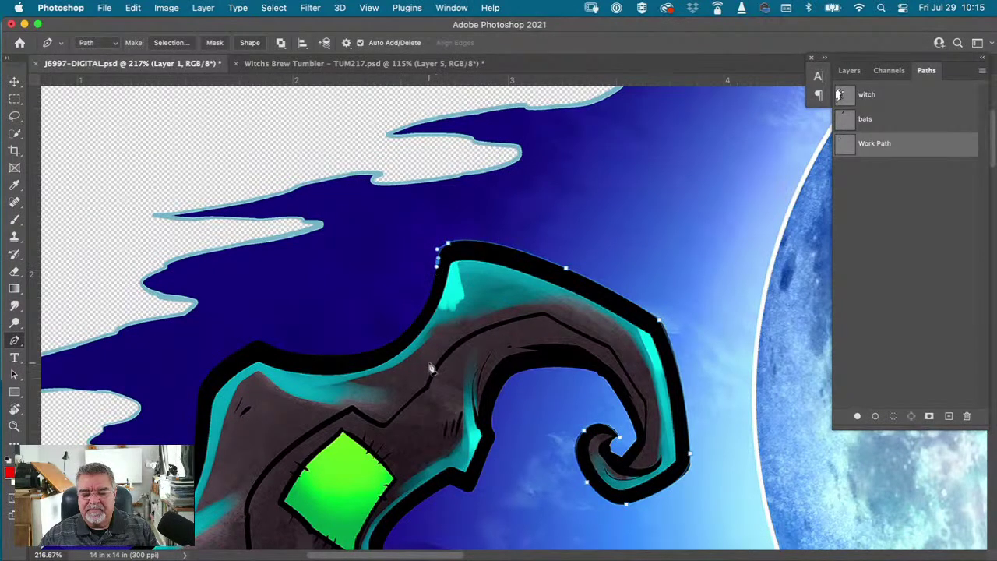
drag(378, 349, 325, 372)
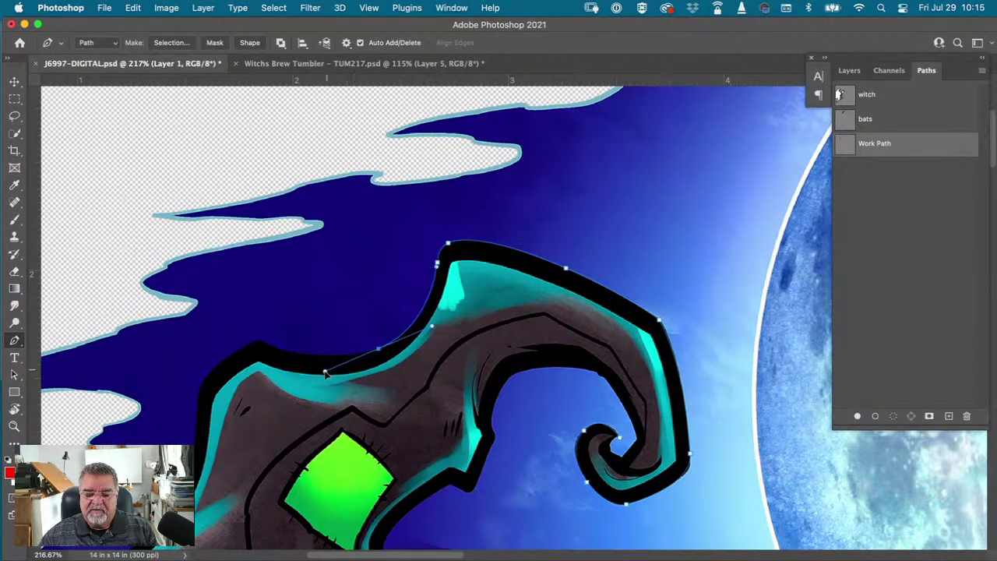
click(264, 347)
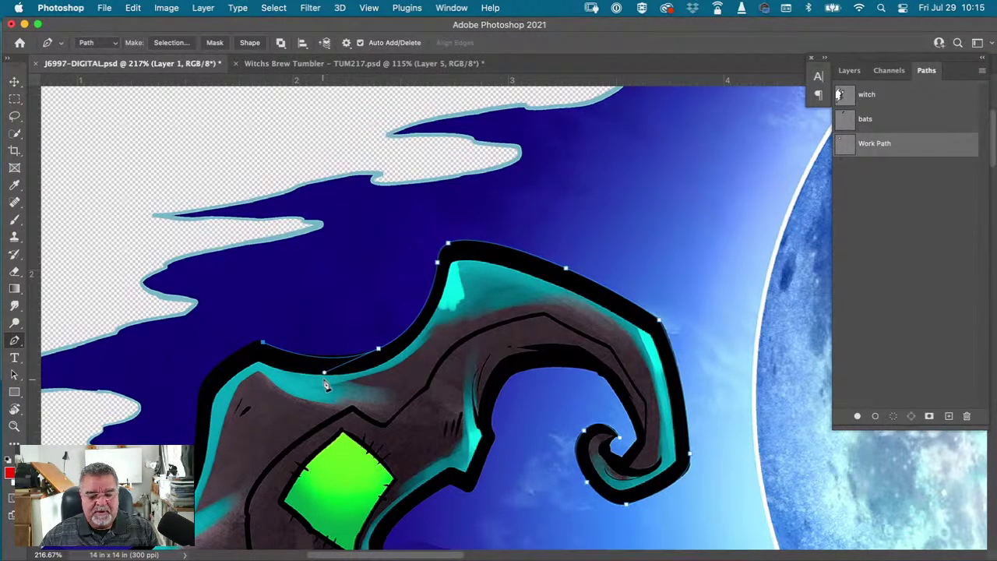
drag(327, 378, 328, 372)
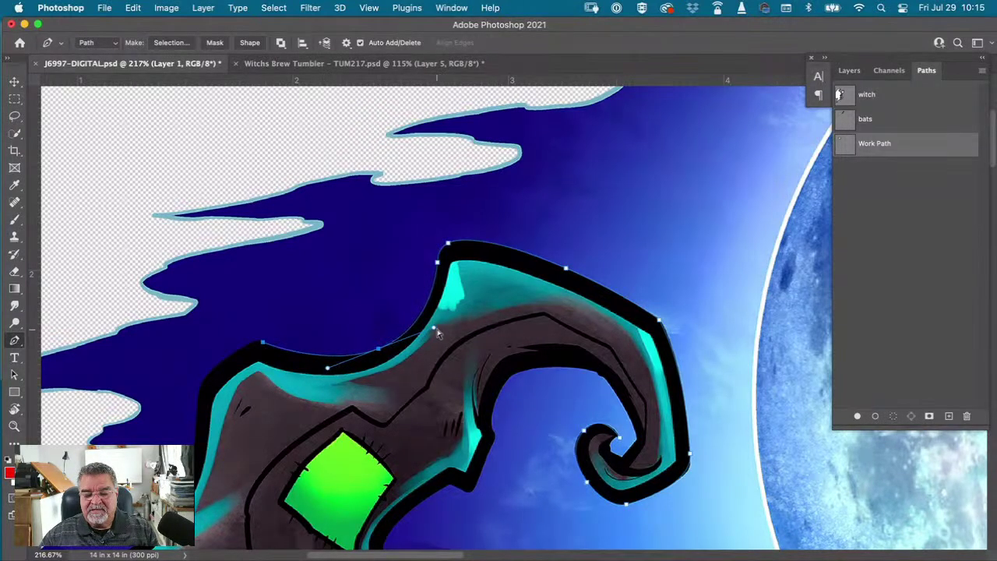
drag(429, 333, 420, 333)
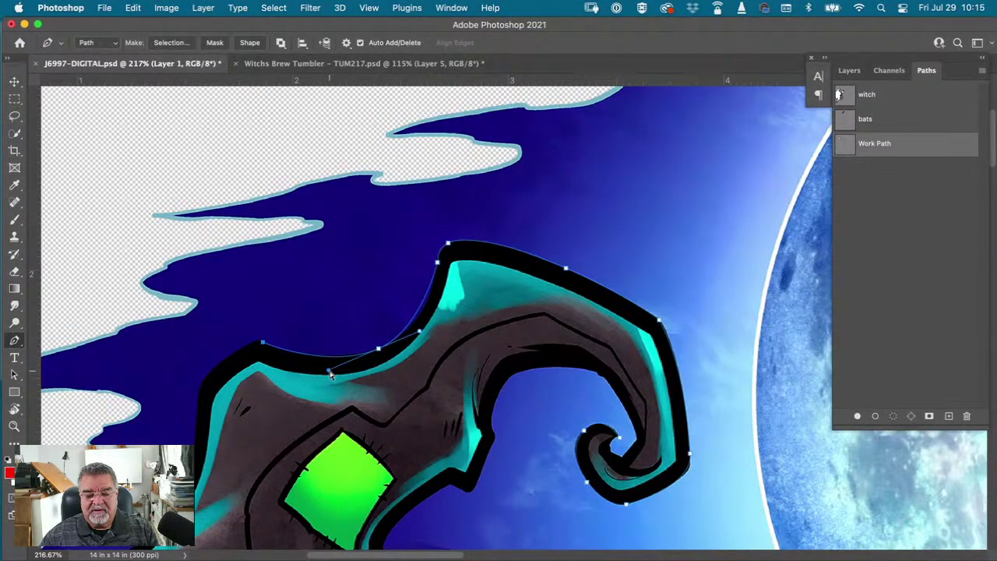
drag(333, 367, 331, 368)
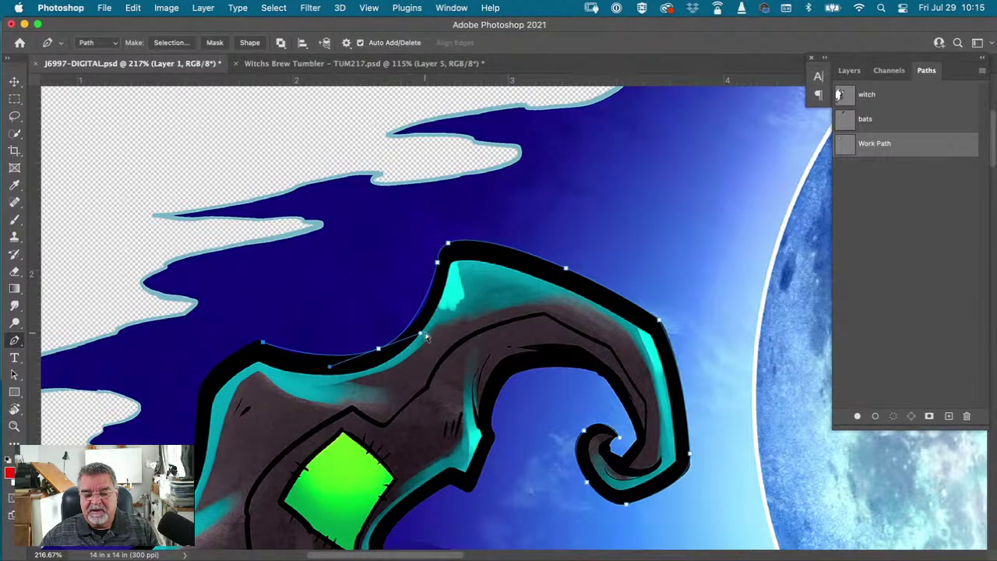
drag(420, 335, 427, 330)
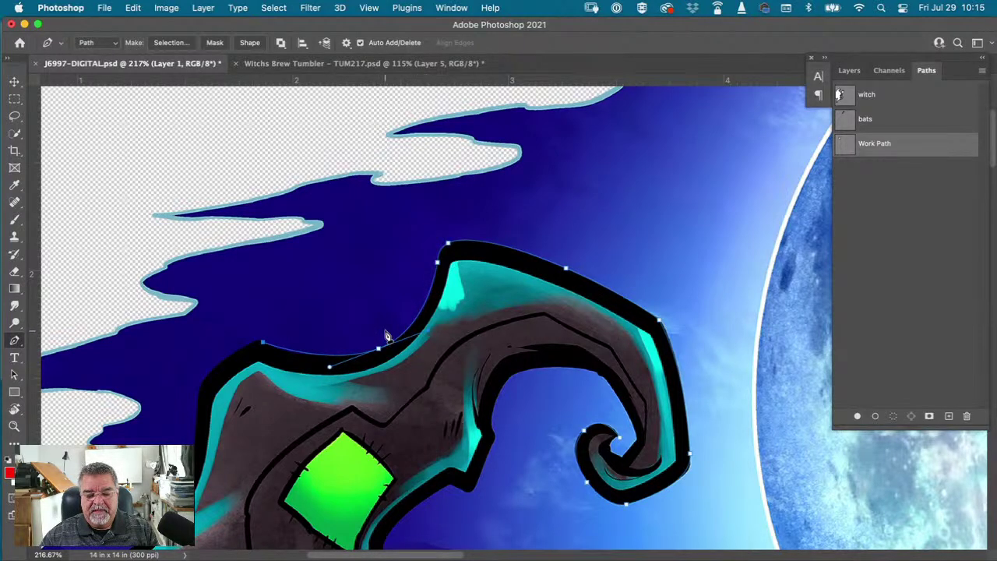
- Trace curved points down the hat's black left outline toward the brim
drag(215, 368, 308, 247)
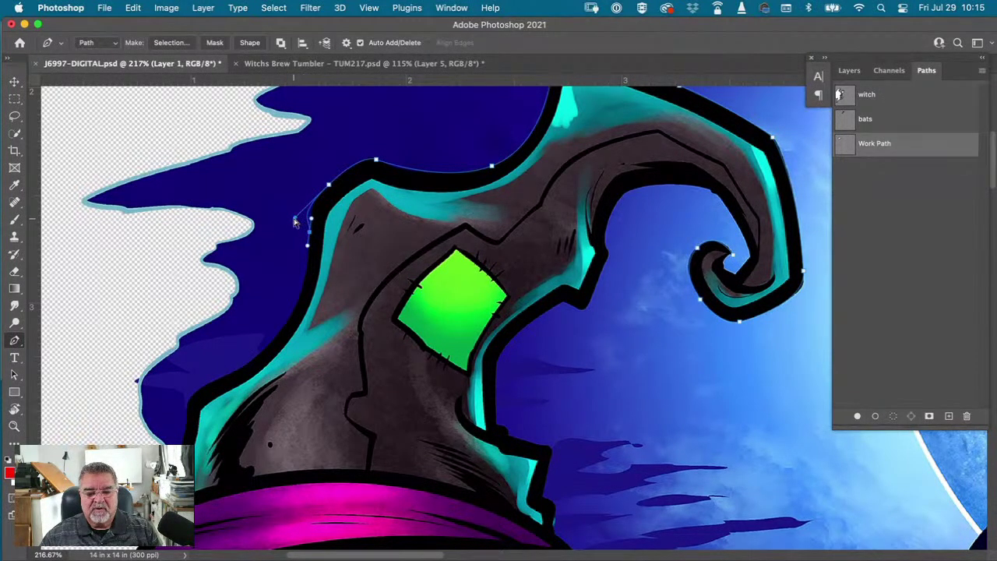
drag(295, 221, 305, 207)
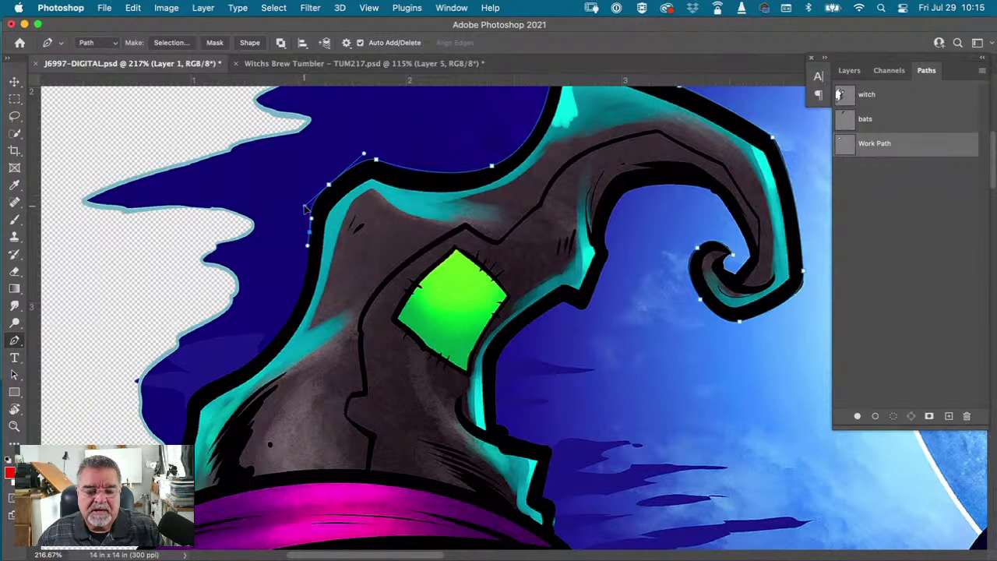
drag(257, 359, 177, 419)
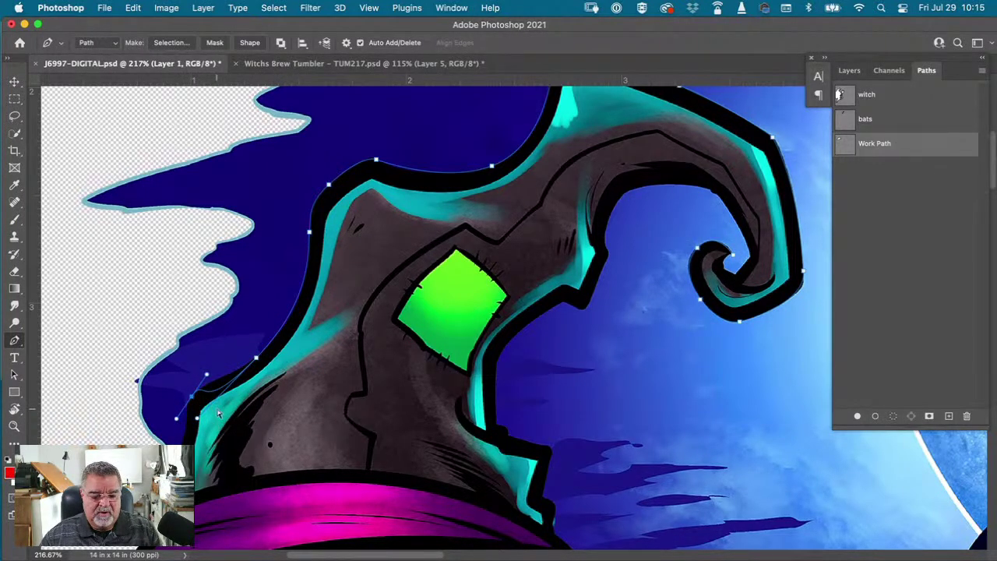
drag(196, 421, 244, 369)
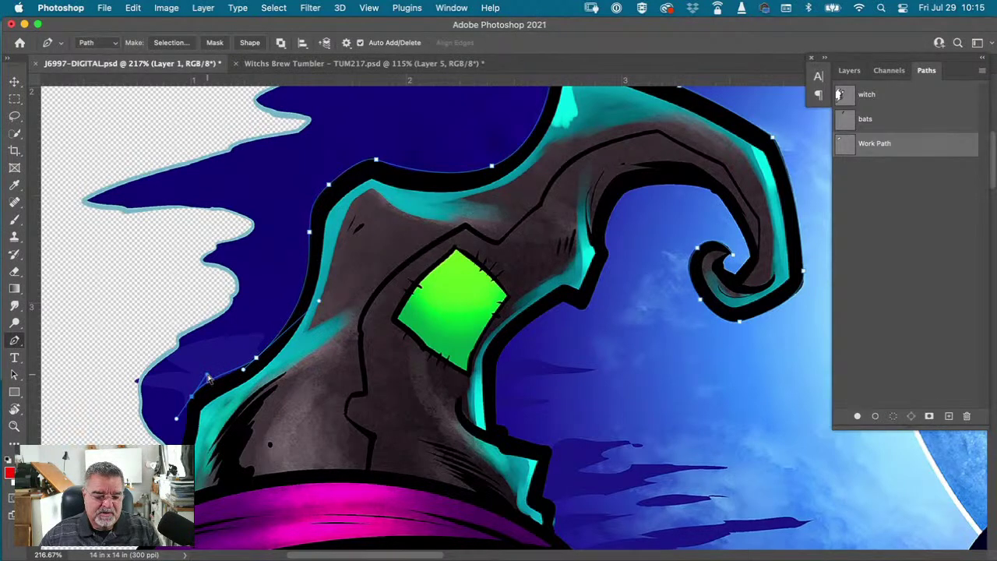
alt+click(191, 396)
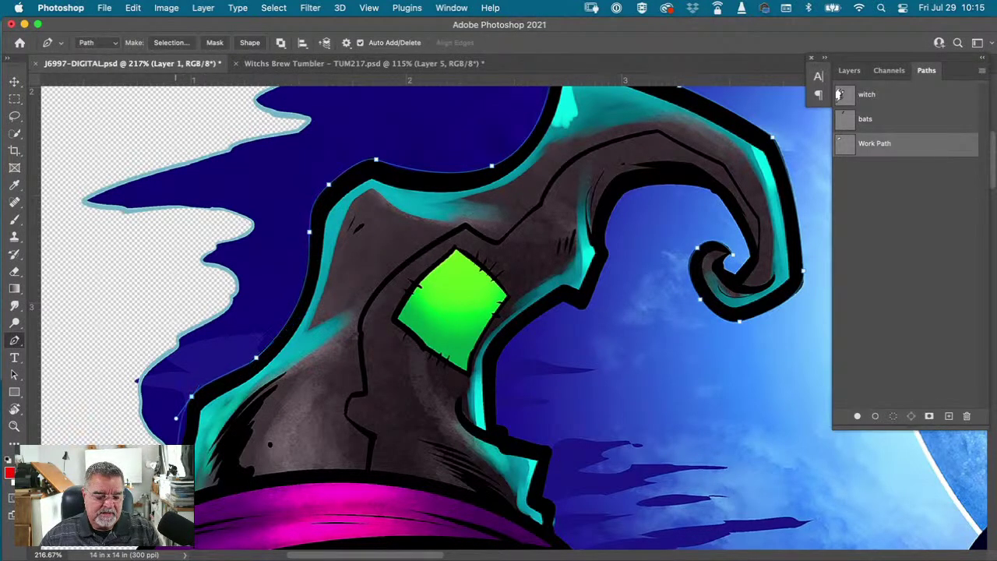
click(181, 431)
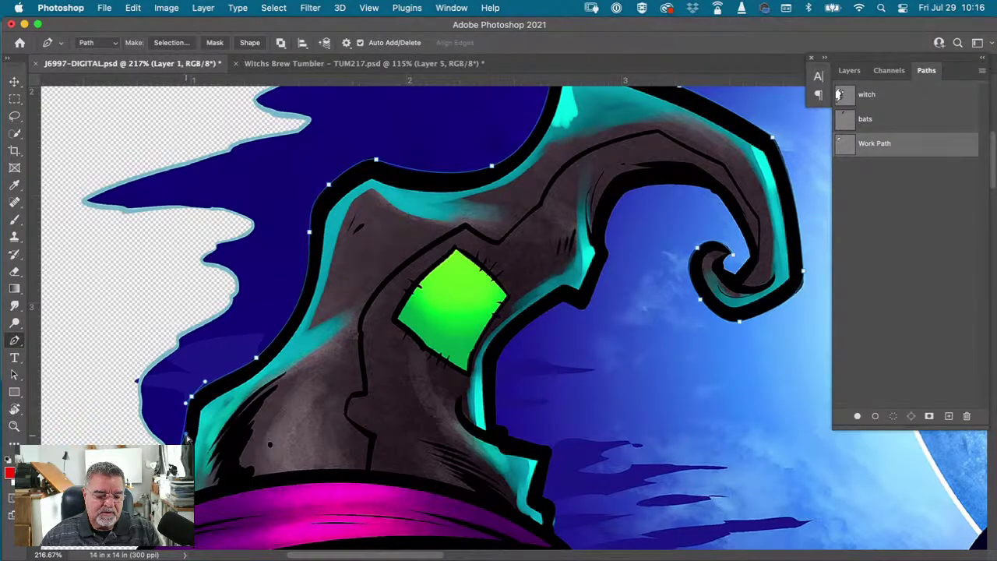
- Continue the path down the hat's left edge with curved and corner points to the brim
drag(273, 448, 341, 207)
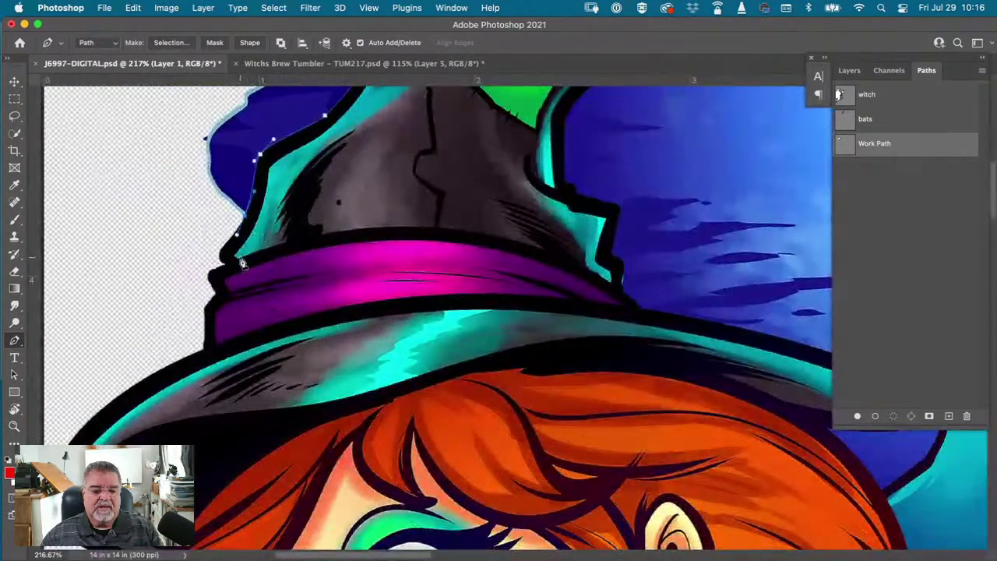
alt+click(247, 223)
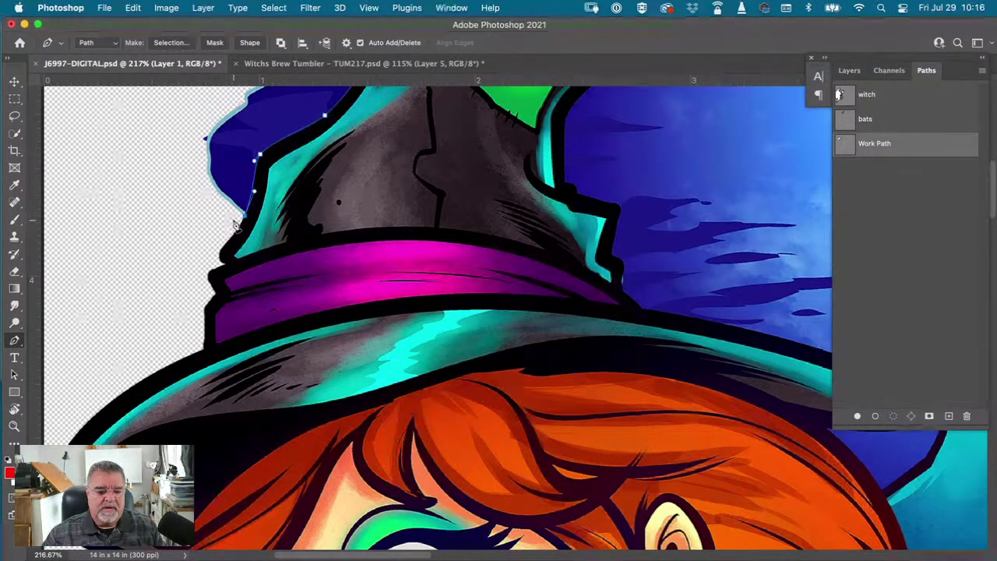
drag(223, 248, 226, 257)
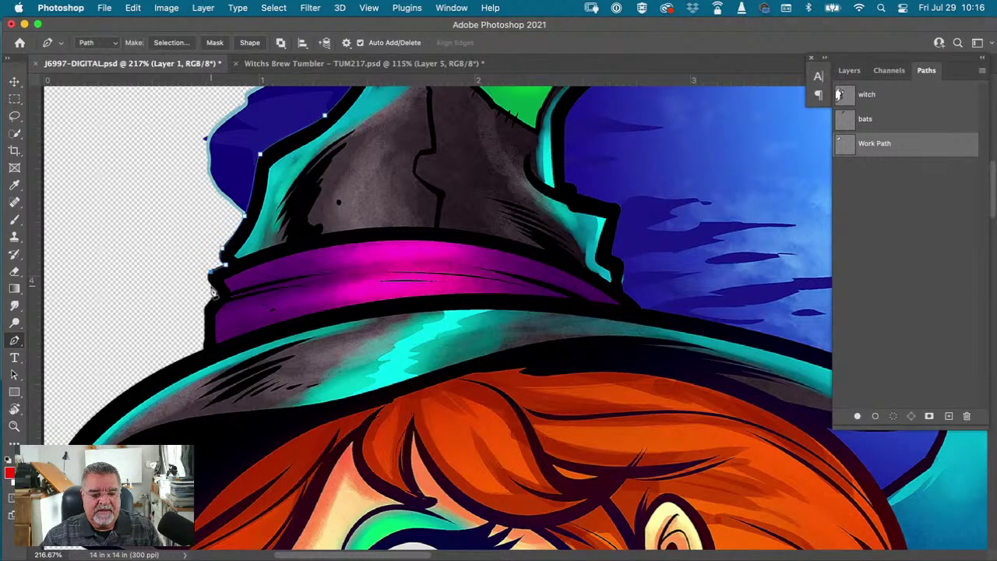
click(211, 277)
click(217, 295)
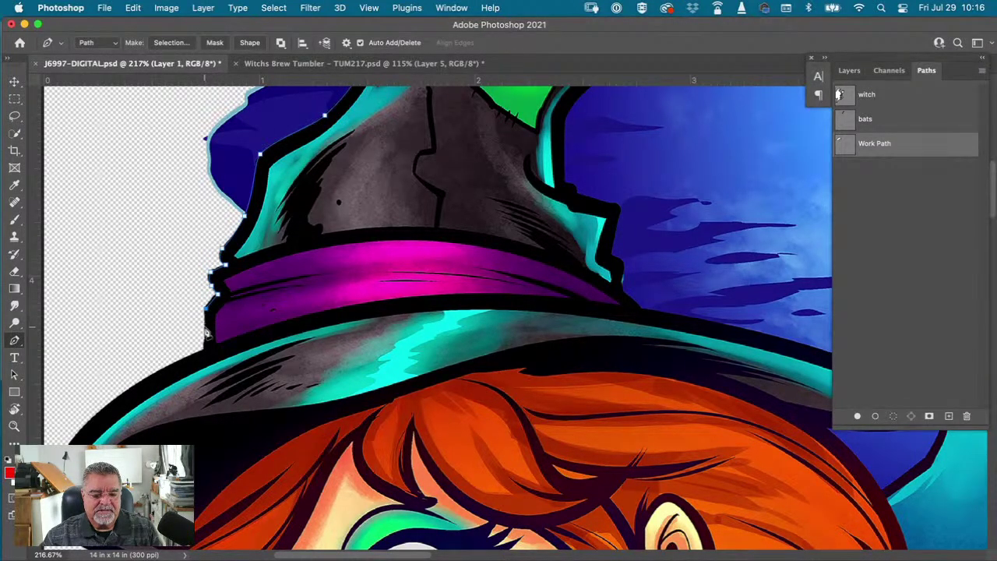
click(204, 351)
scroll(204, 356, down, 5)
scroll(205, 356, left, 3)
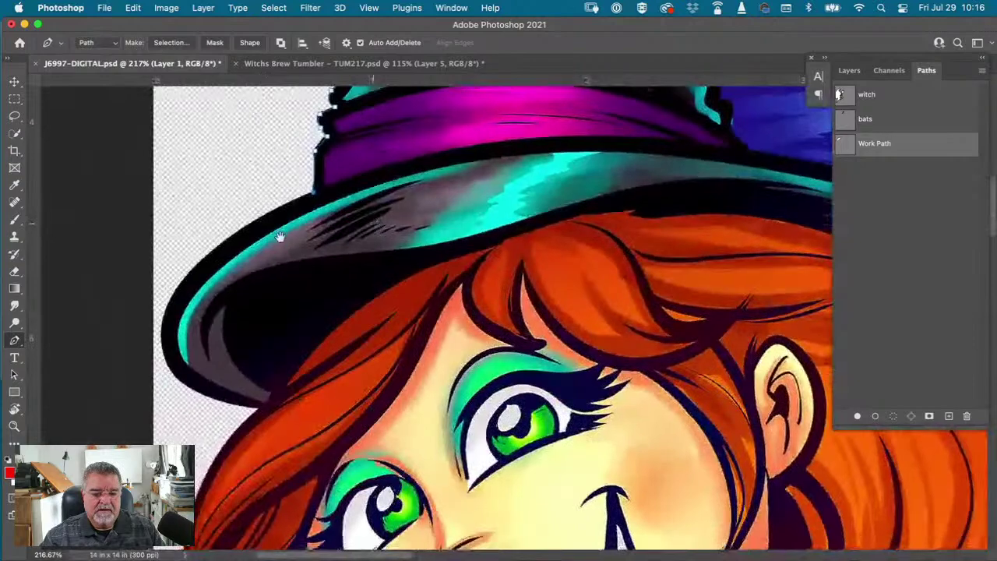
- Curve the path along the brim's outer edge and underside to its right end
drag(177, 295, 136, 355)
click(201, 395)
drag(201, 399, 215, 402)
drag(274, 407, 280, 416)
click(295, 358)
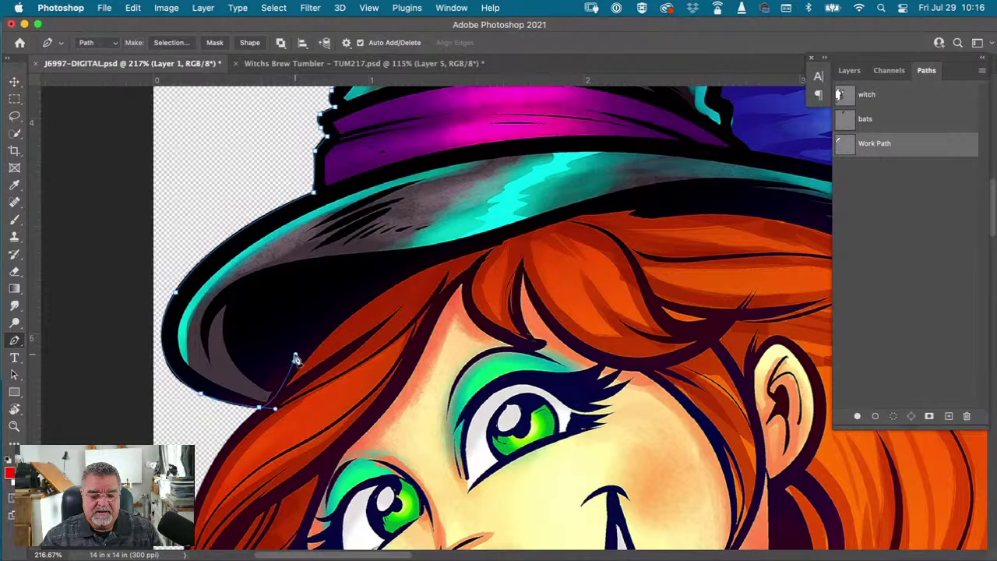
drag(488, 246, 631, 208)
scroll(646, 209, right, 10)
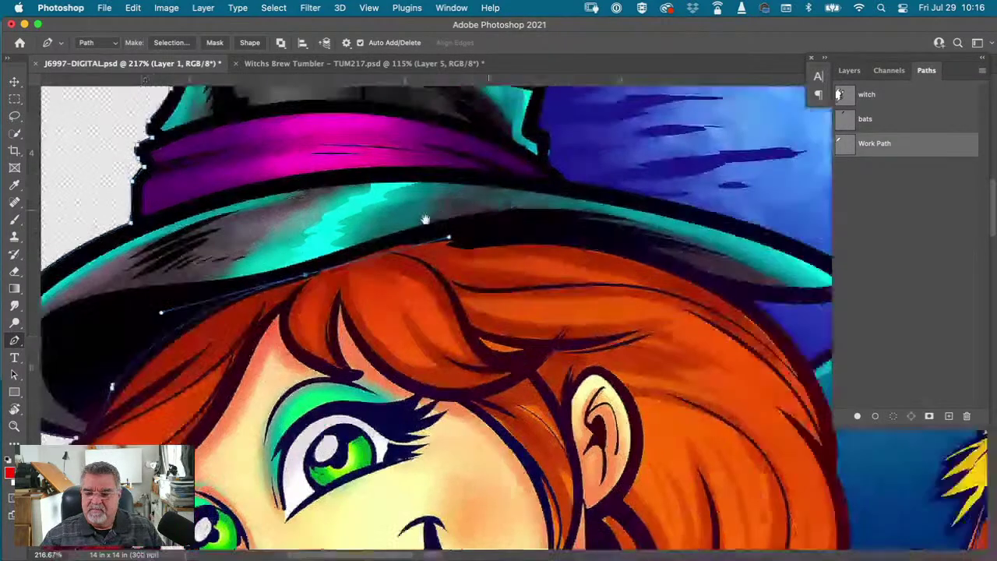
drag(442, 282, 588, 323)
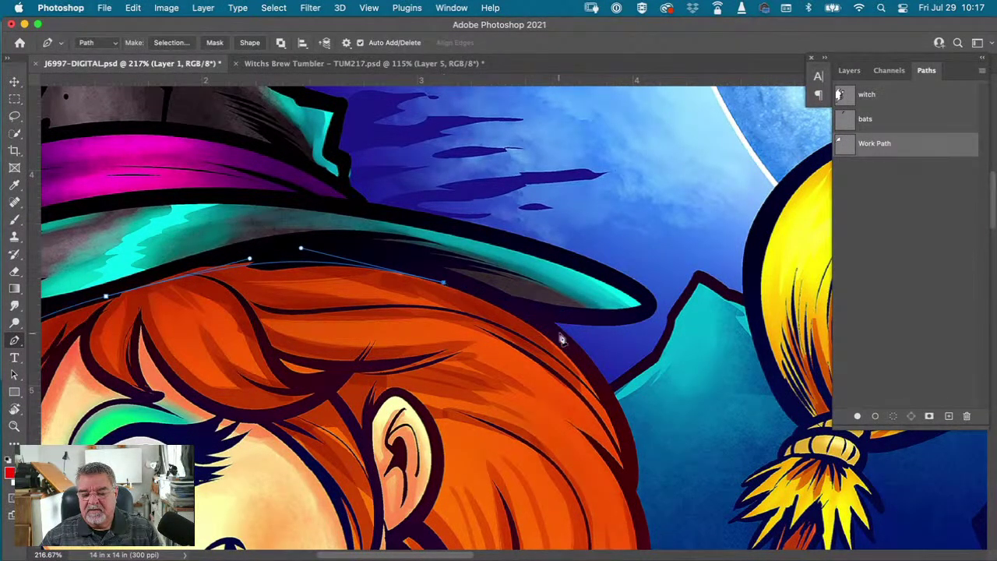
drag(627, 324, 721, 315)
scroll(717, 323, left, 3)
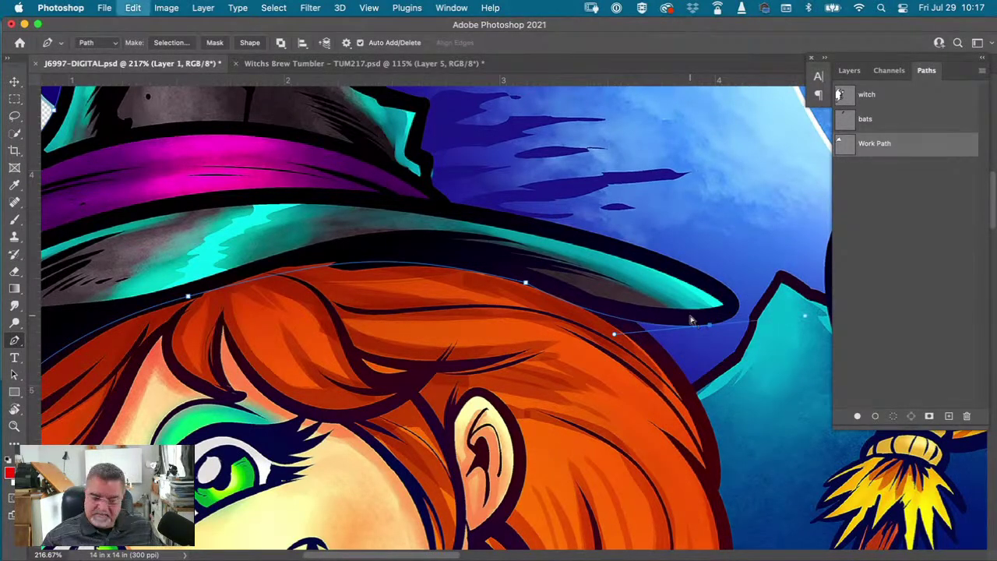
scroll(689, 319, right, 8)
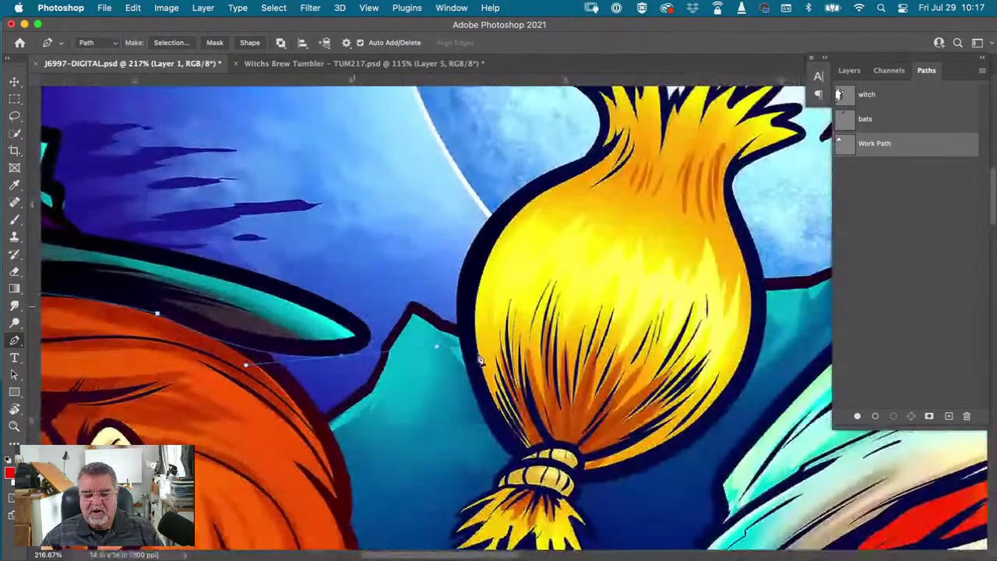
- Wrap the path smoothly through the brim tip and back along the brim's top edge
key(ctrl+z)
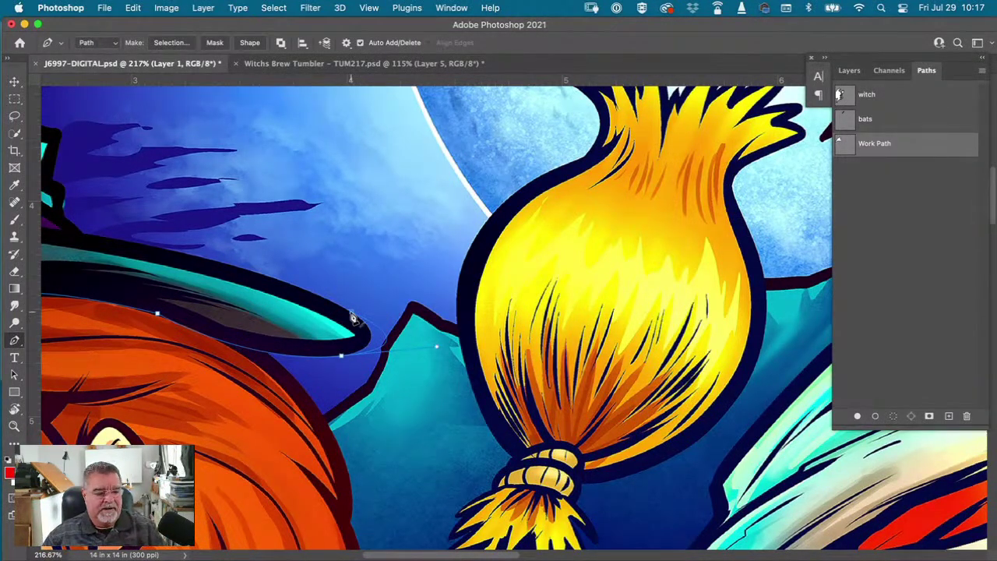
key(super+z)
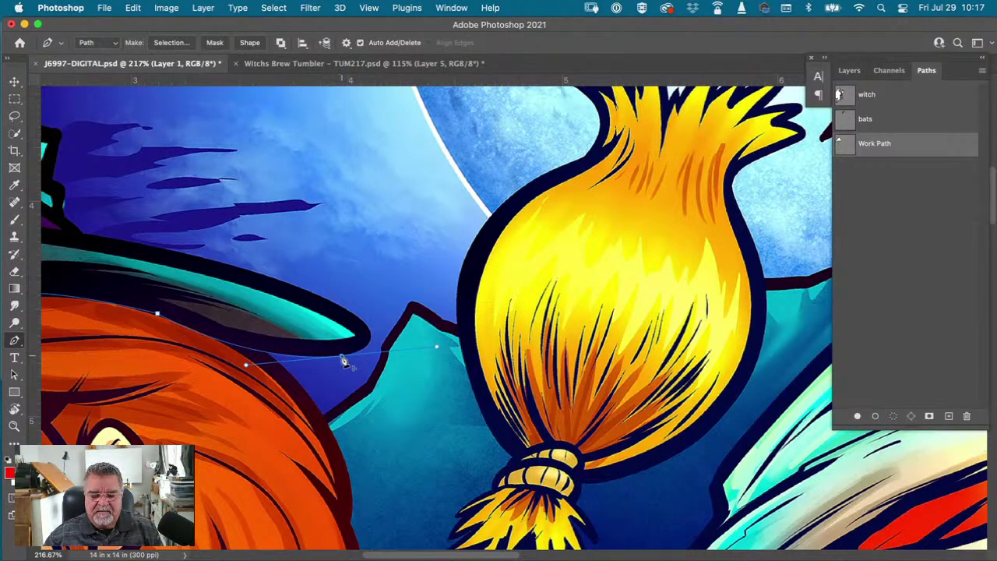
click(361, 321)
drag(352, 315, 309, 288)
scroll(309, 288, left, 5)
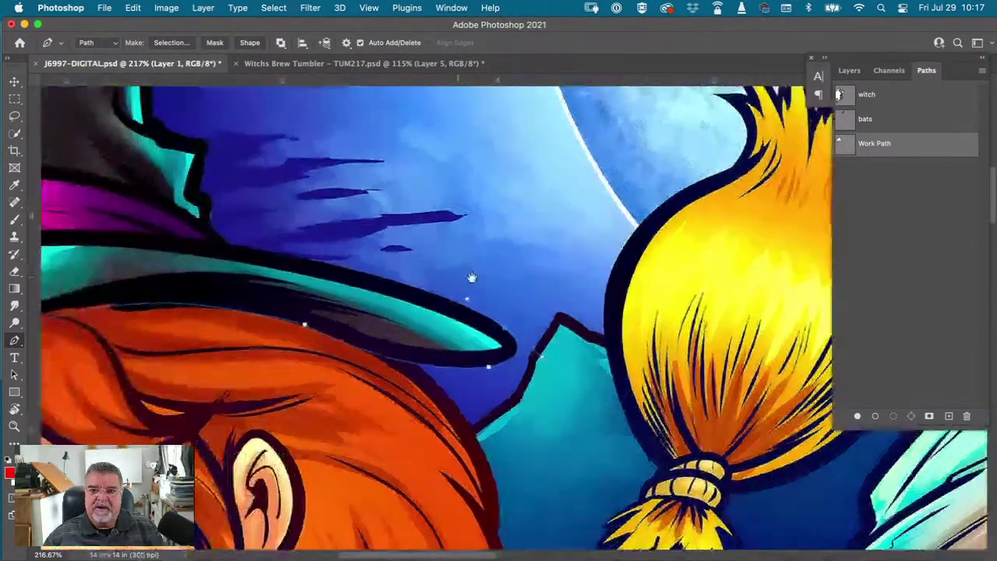
drag(278, 246, 154, 228)
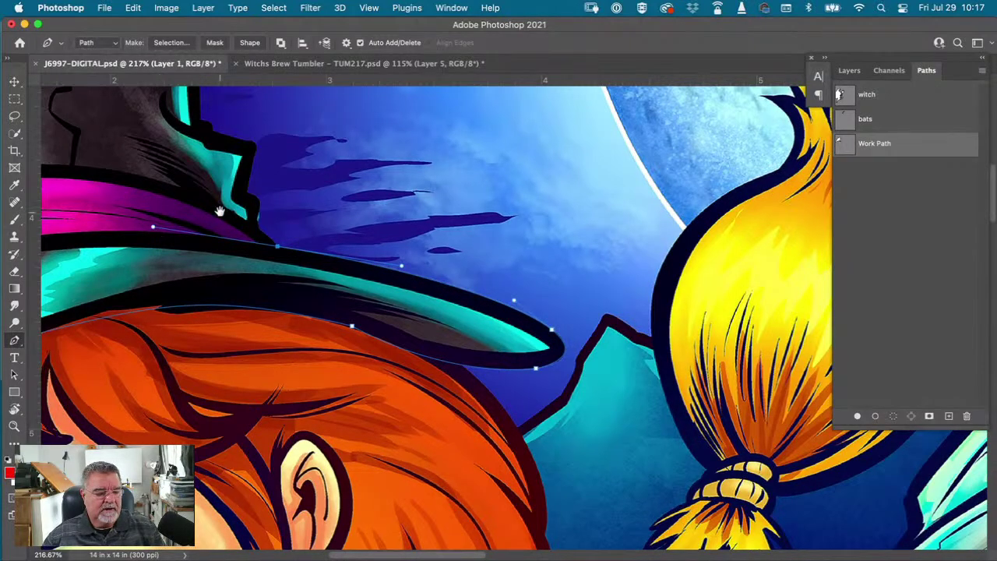
scroll(420, 378, up, 5)
scroll(420, 378, left, 3)
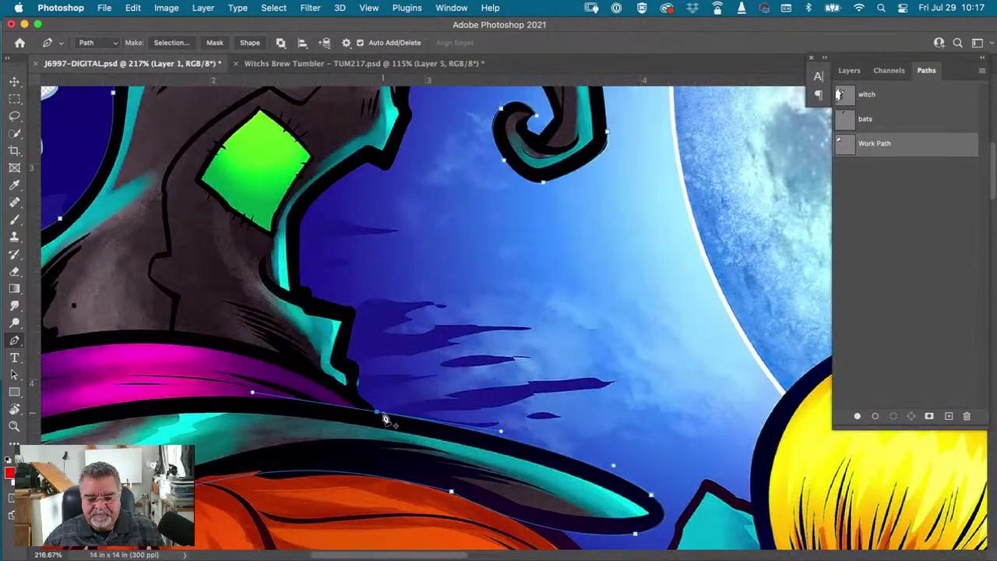
- Make the last brim anchor a corner and run anchors up the collar edge
click(376, 414)
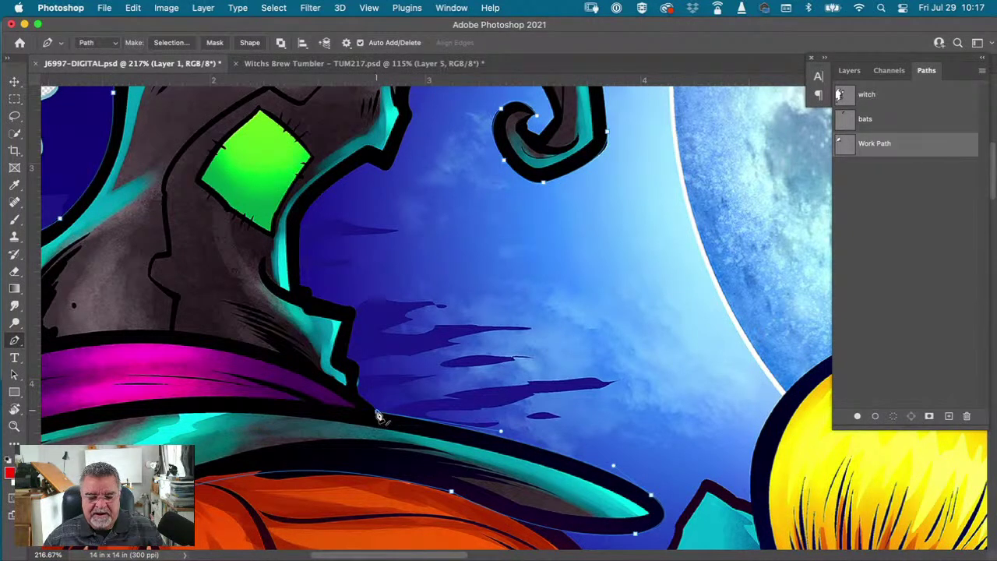
click(358, 395)
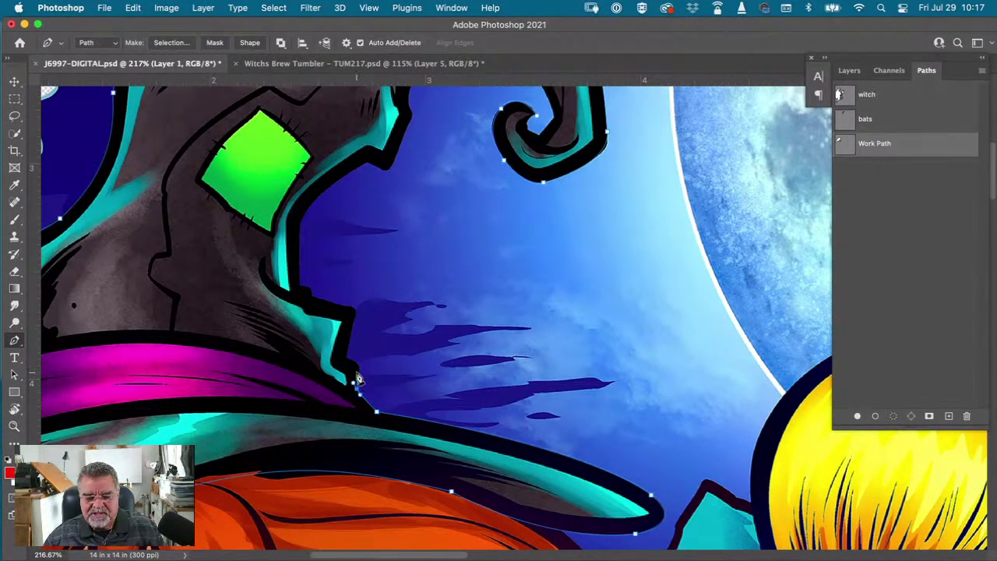
click(354, 362)
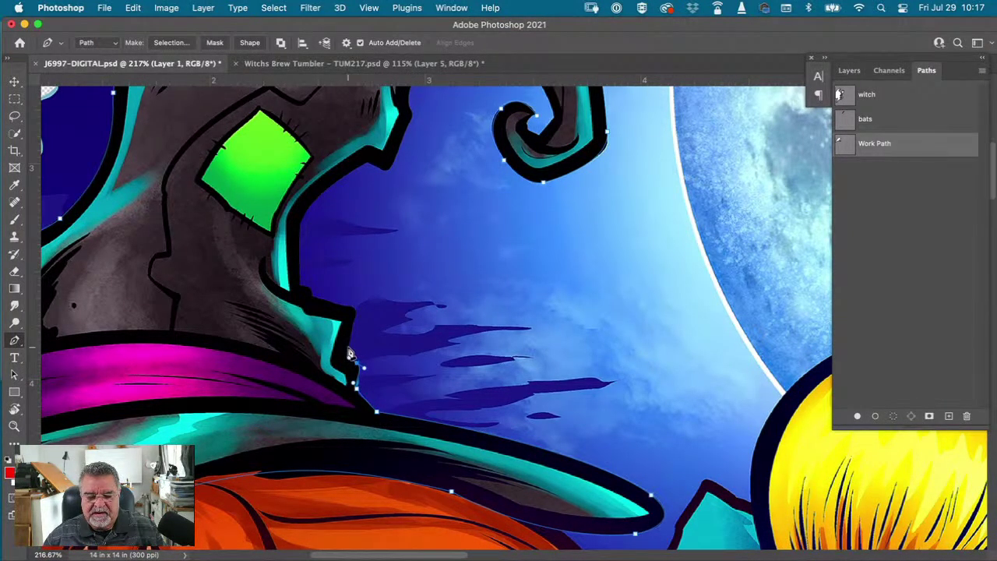
click(348, 343)
click(347, 307)
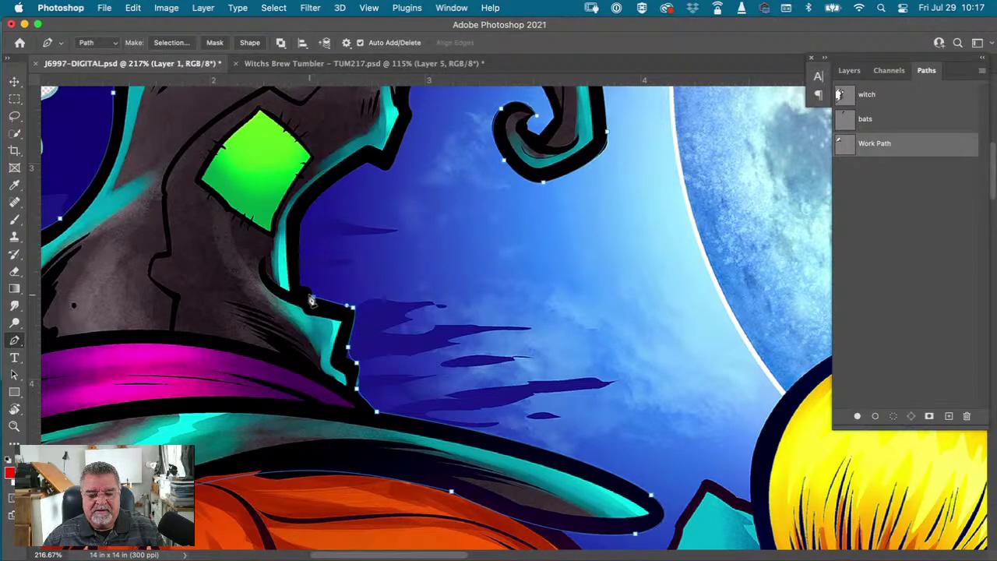
mouse_move(301, 286)
mouse_down()
mouse_move(292, 284)
mouse_move(300, 287)
mouse_up()
drag(327, 189, 367, 167)
- Continue anchors up the hat's inner curve back to the curl, closing the outline
drag(336, 210, 290, 354)
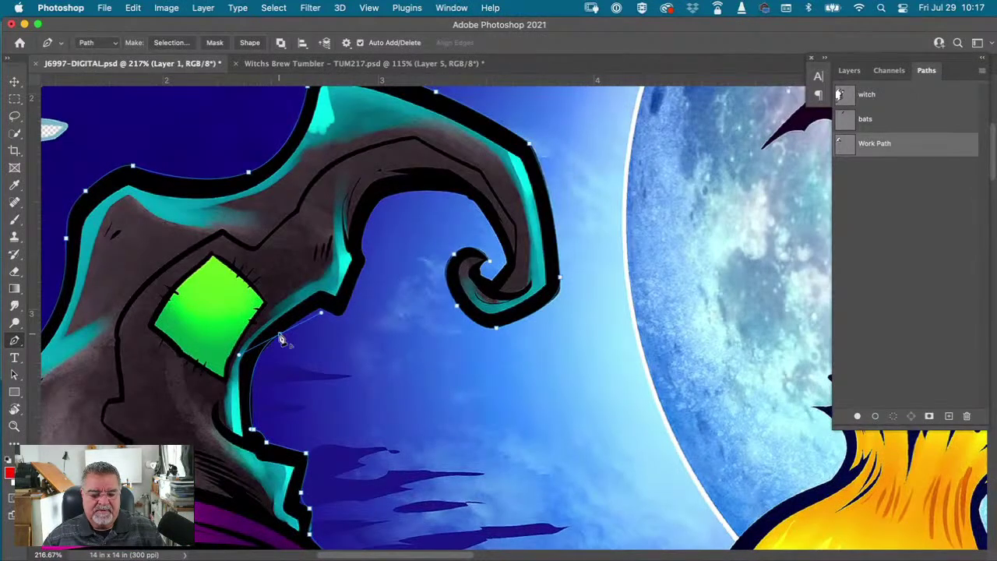
click(321, 308)
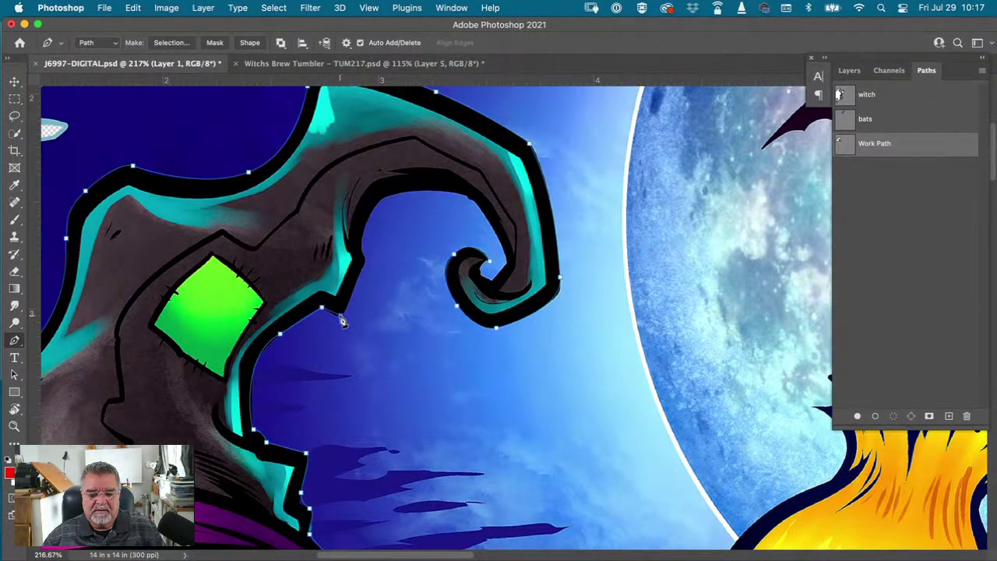
drag(343, 310, 346, 304)
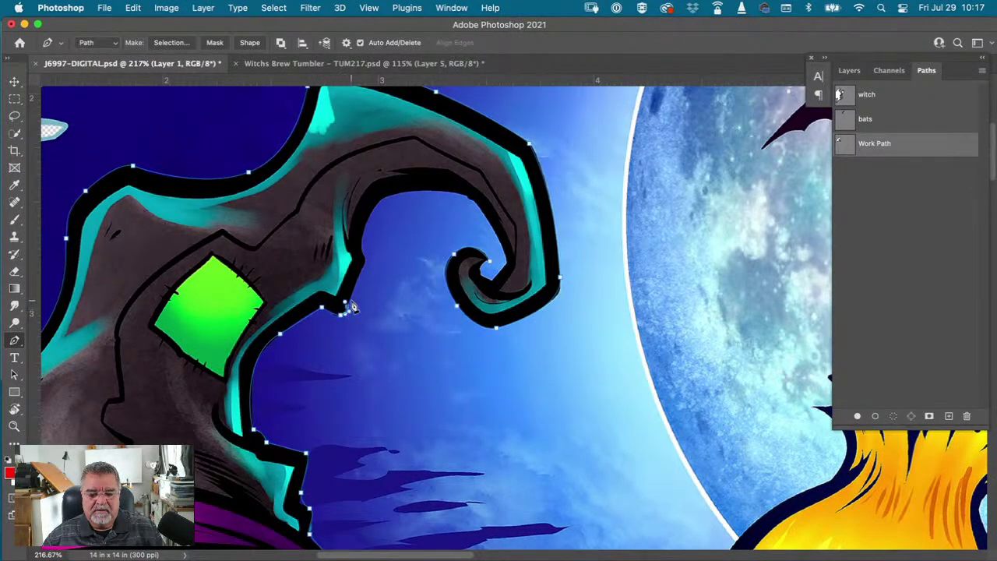
click(363, 240)
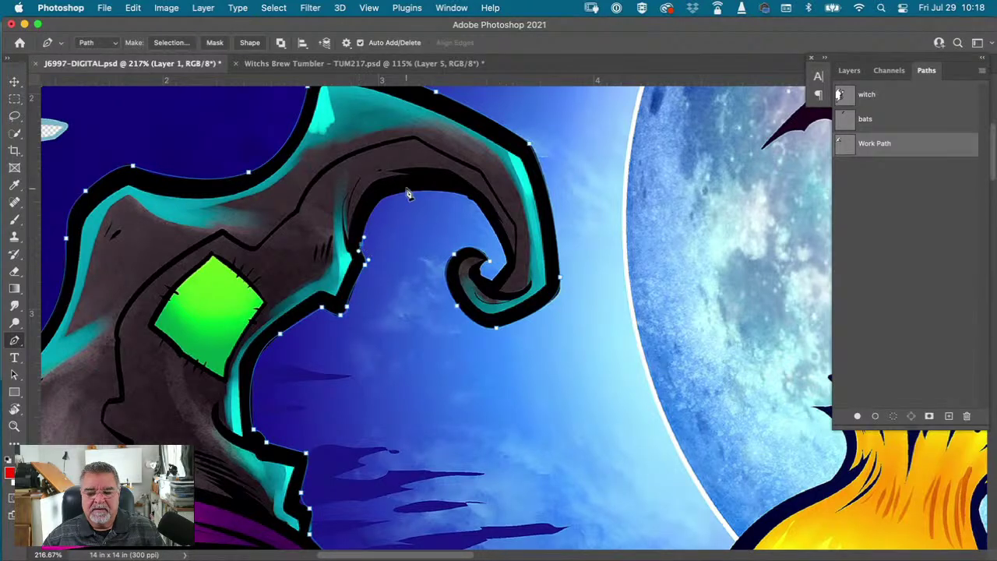
drag(374, 195, 404, 191)
click(441, 189)
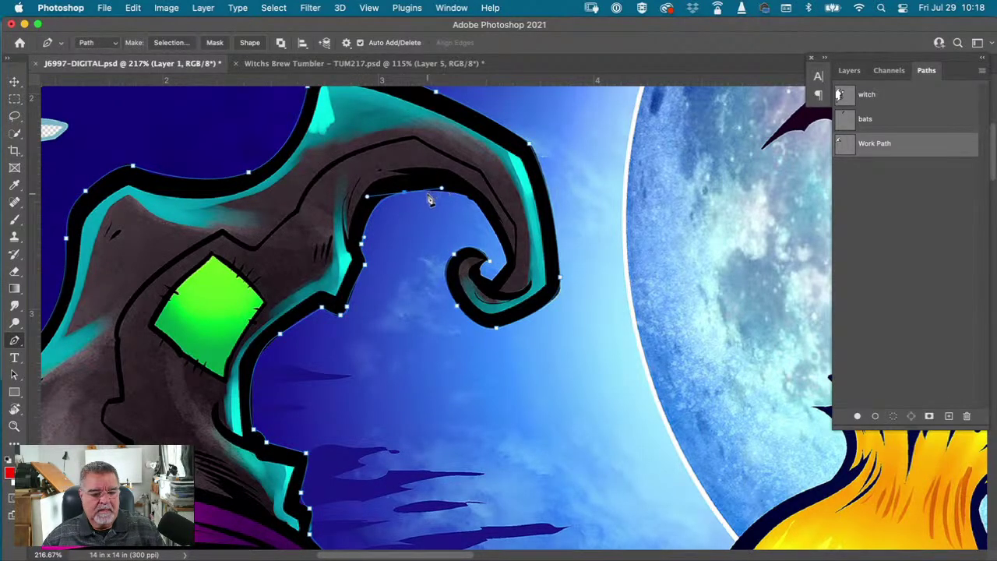
click(478, 206)
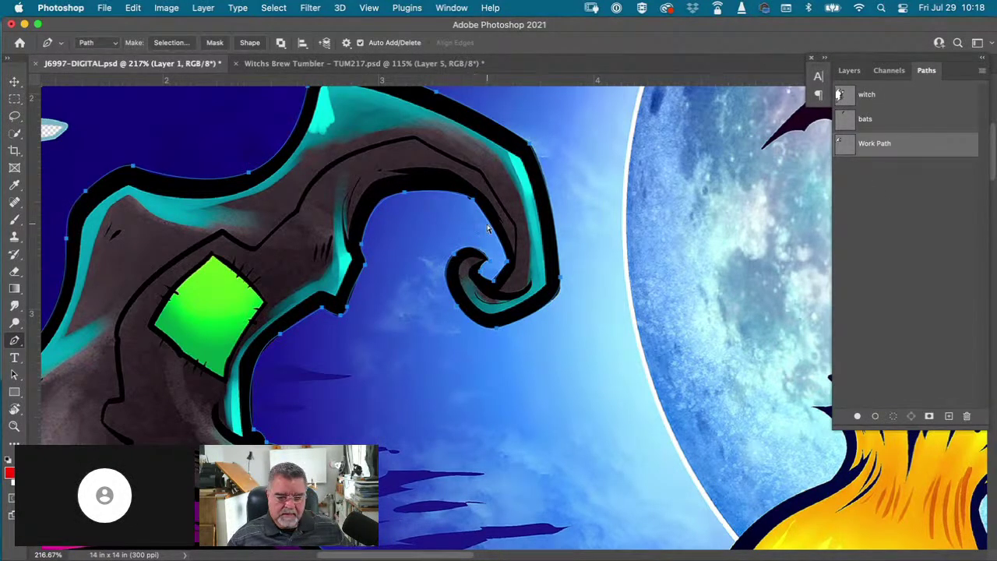
- Fit the whole artwork on screen, then zoom and pan to view the finished hat outline
key(super+0)
scroll(564, 172, down, 3)
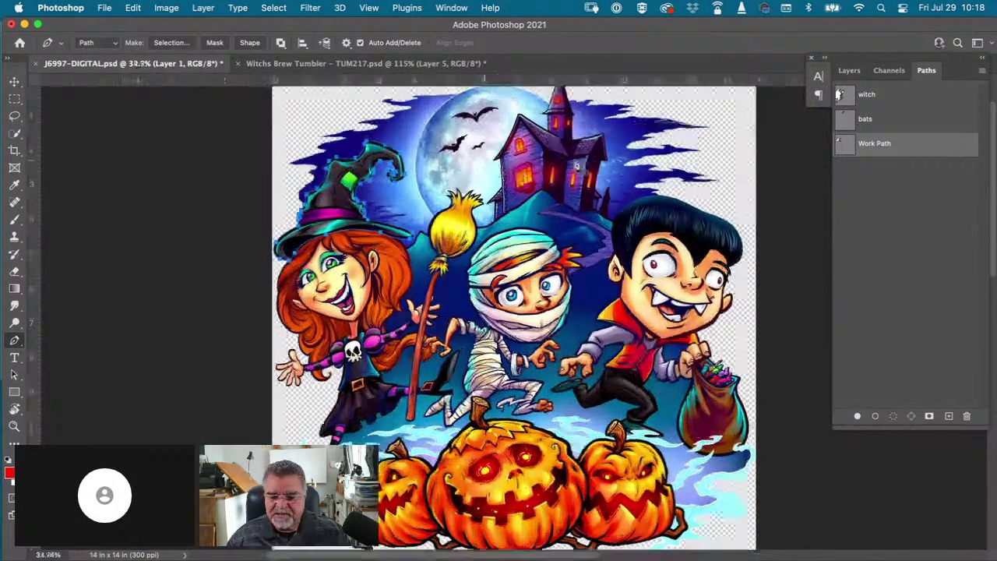
scroll(563, 171, up, 3)
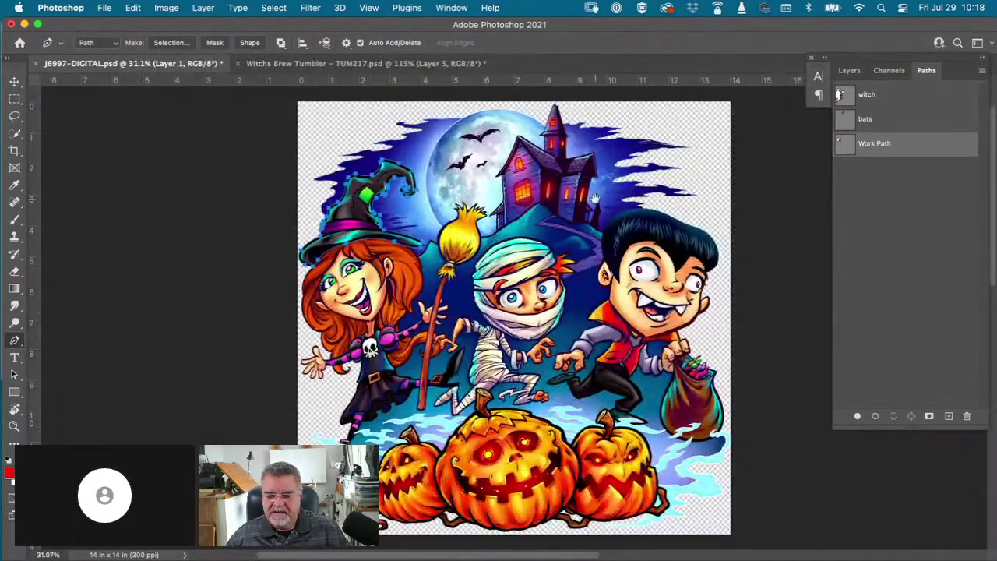
drag(790, 207, 671, 209)
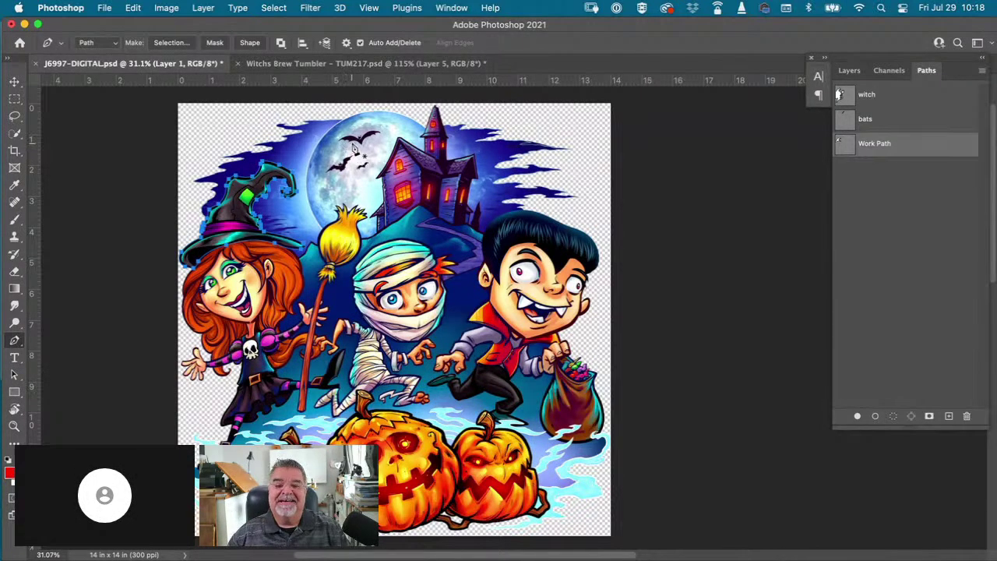
scroll(384, 117, down, 1)
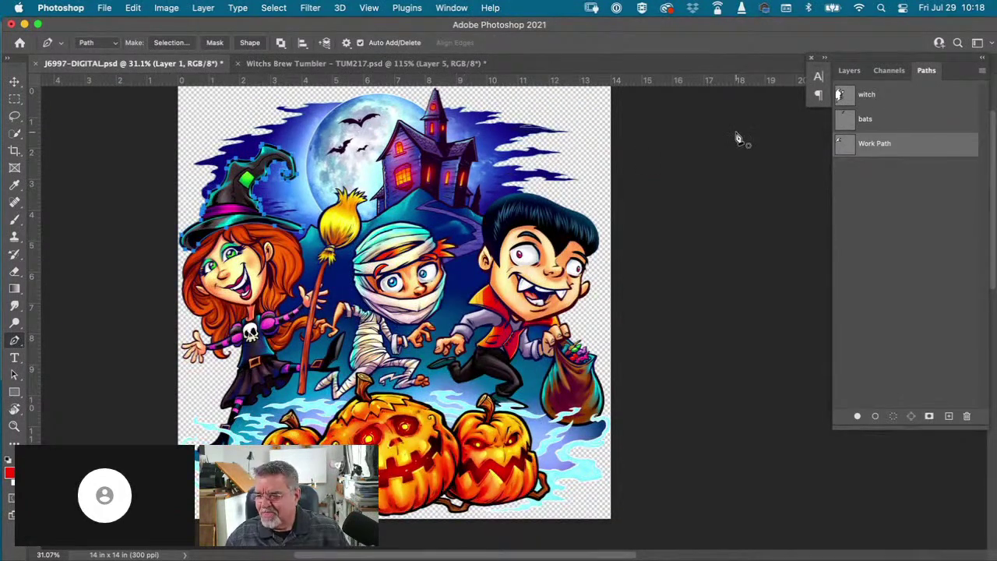
scroll(654, 178, left, 2)
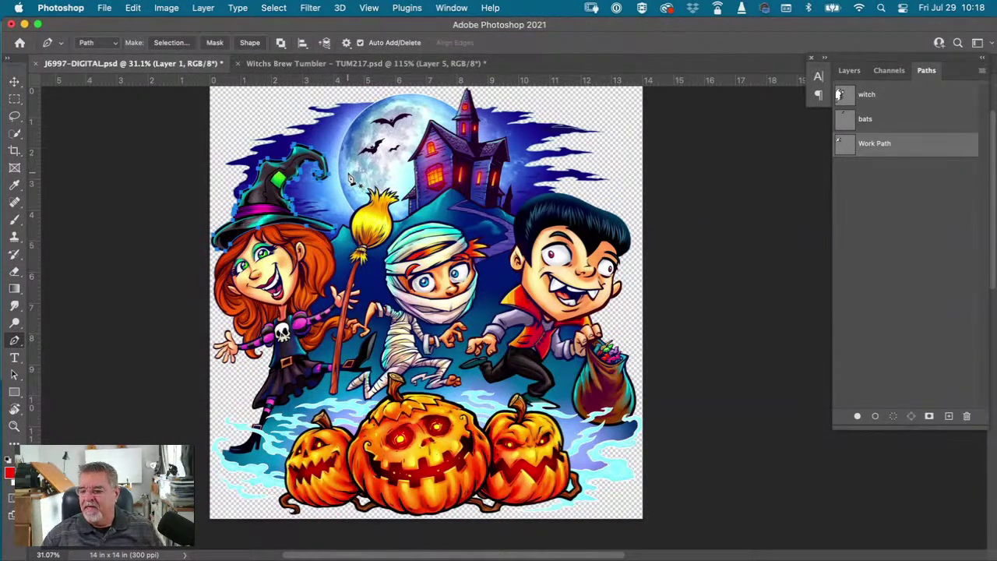
- Save the Work Path as a path named 'hat', deselect it, and save J6997-DIGITAL.psd
double_click(881, 143)
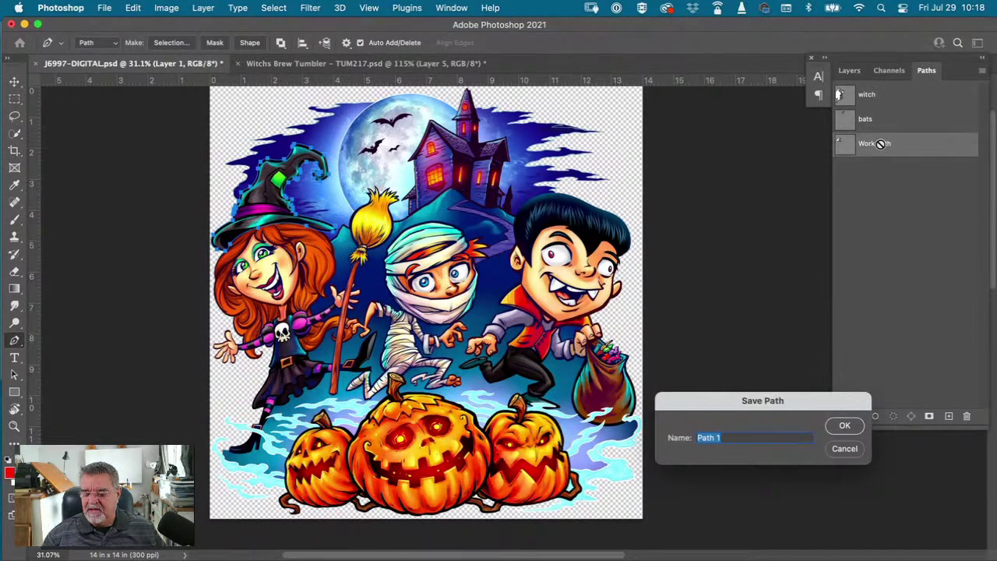
text(hat)
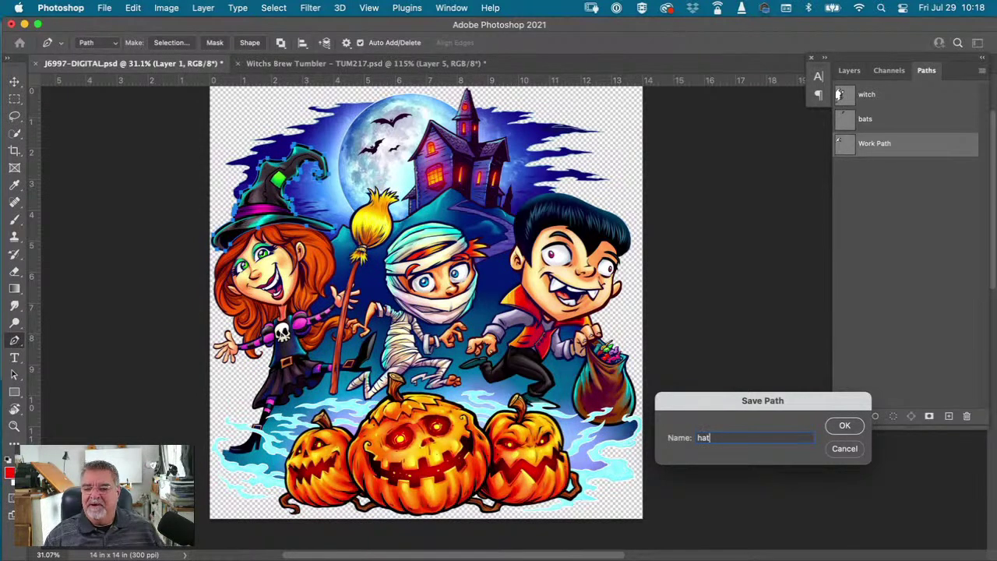
click(843, 425)
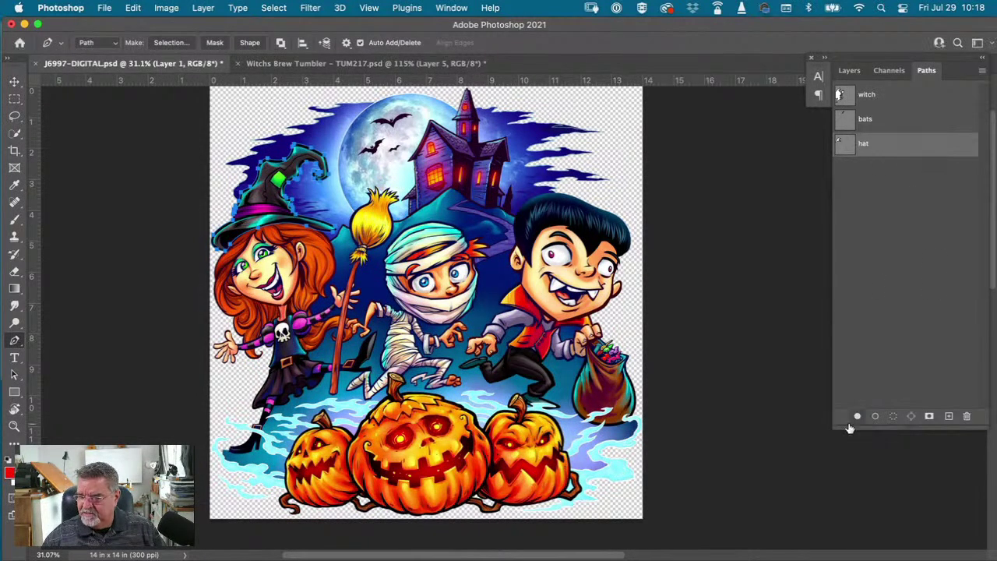
click(908, 215)
key(super+s)
- Load the hat path as a selection, then return to the Witchs Brew Tumbler document
click(857, 146)
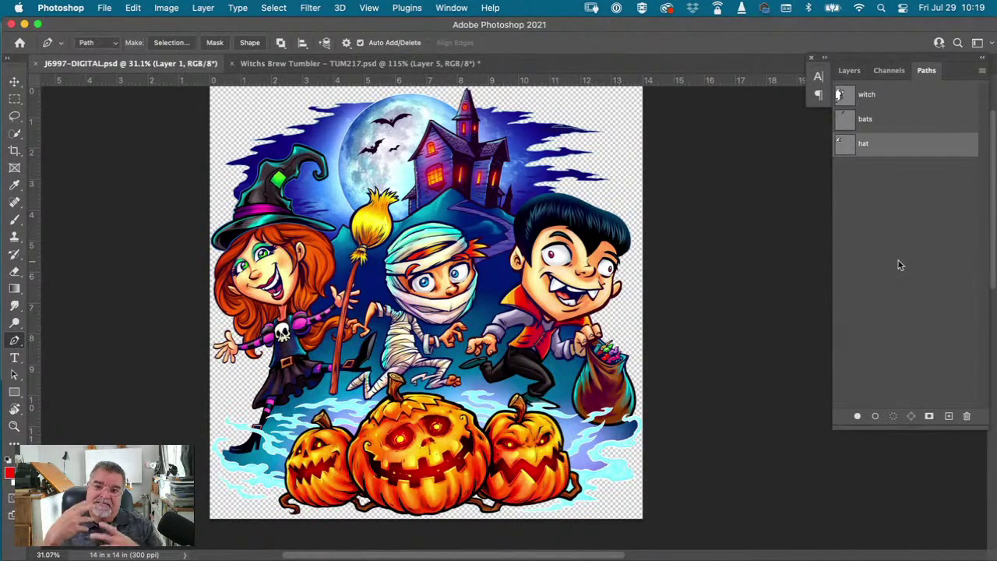
click(894, 418)
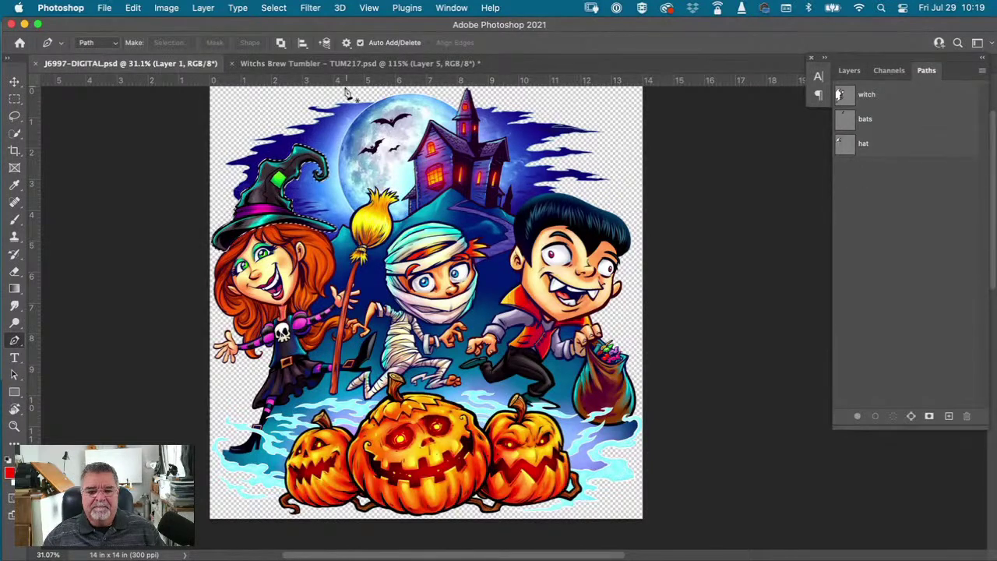
click(300, 65)
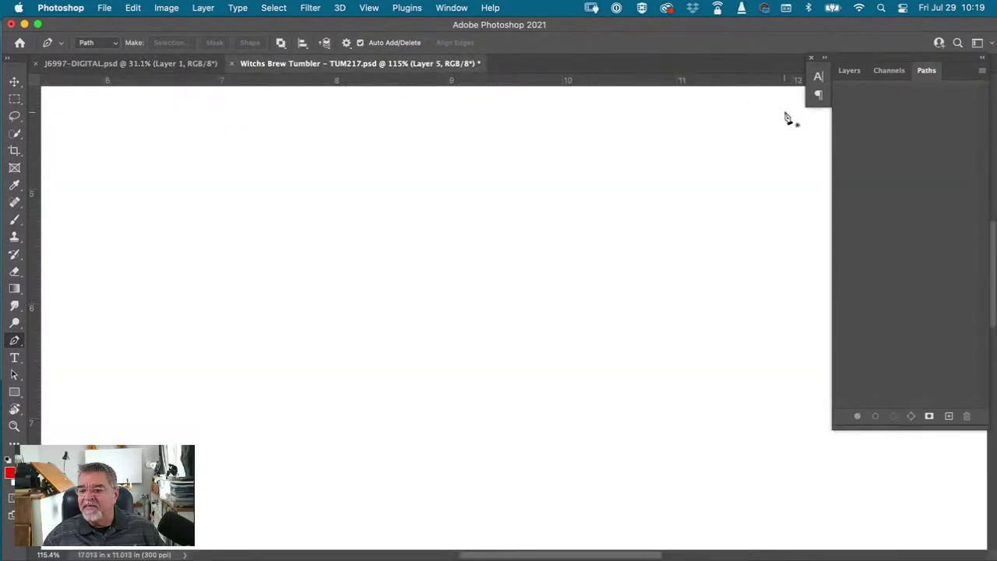
- In the Halloween artwork, load the witch path as a selection and copy it
click(854, 74)
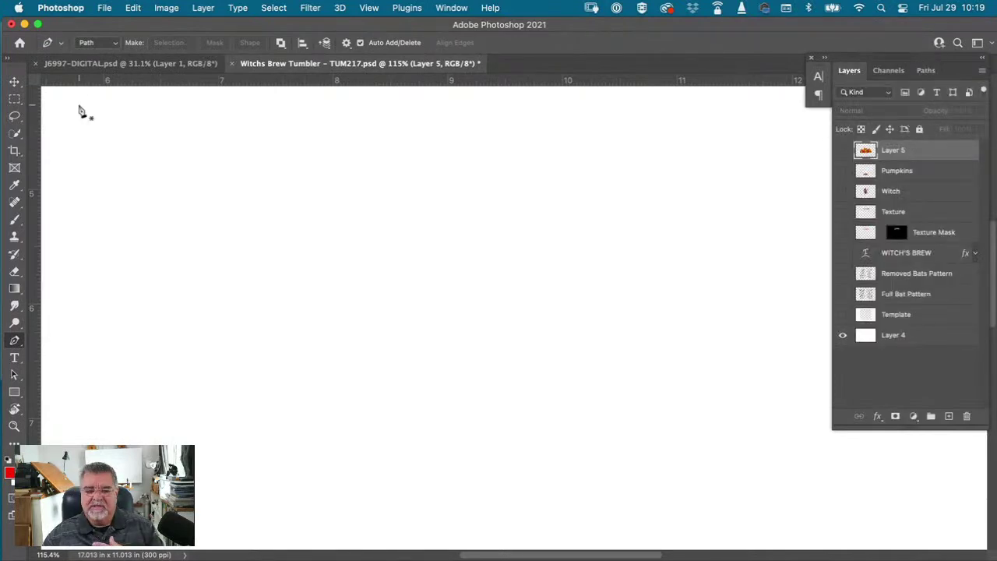
click(124, 63)
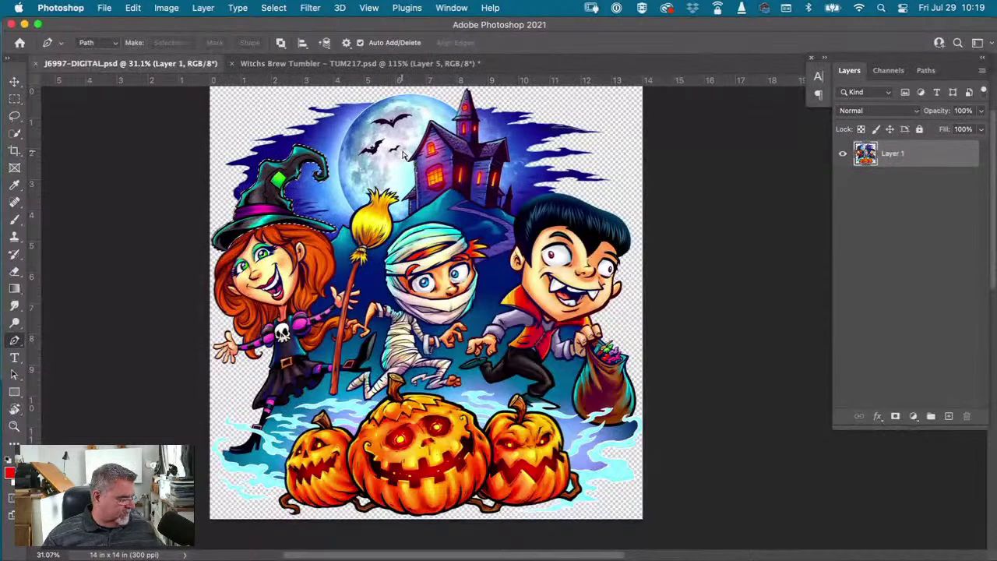
click(926, 70)
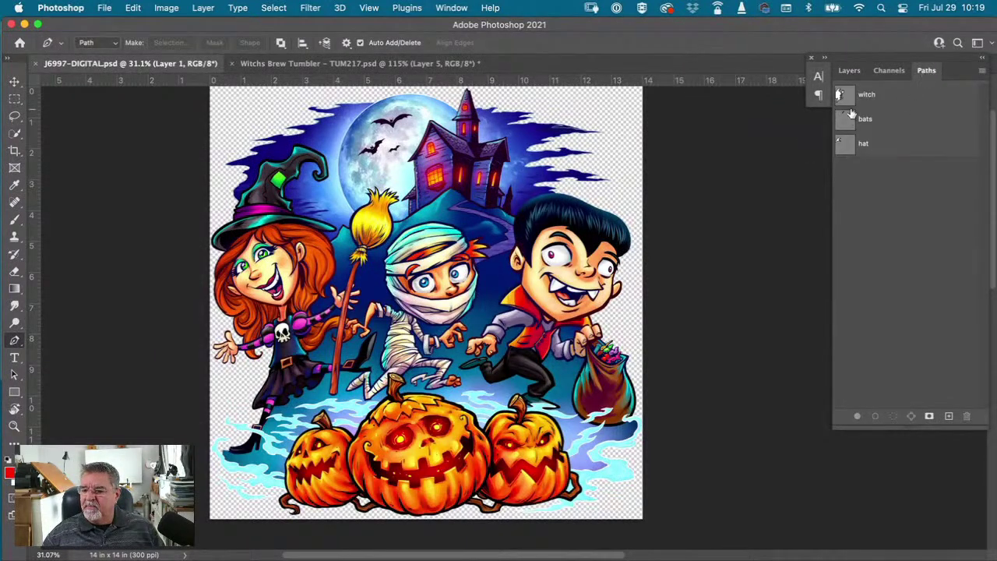
click(846, 101)
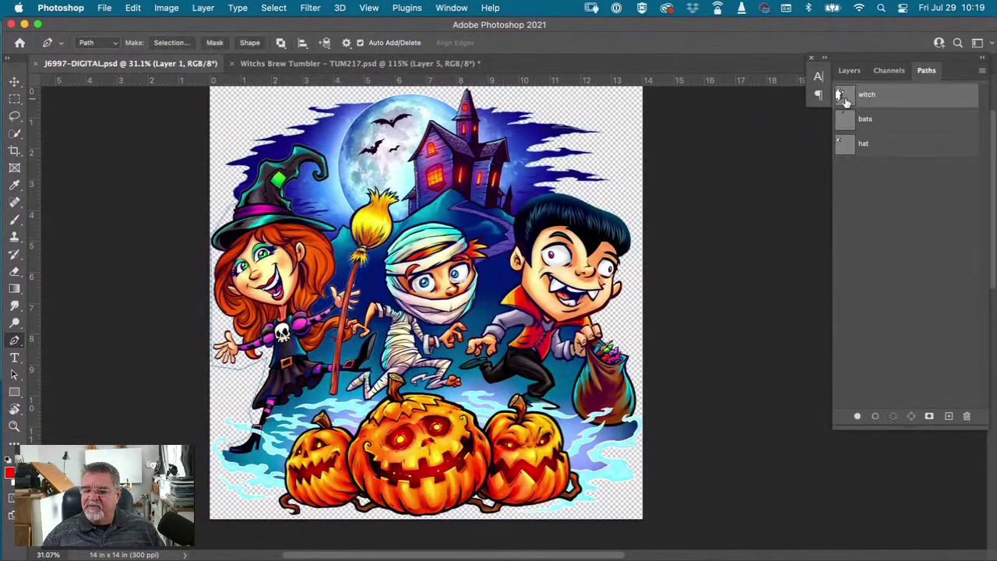
click(894, 417)
click(133, 8)
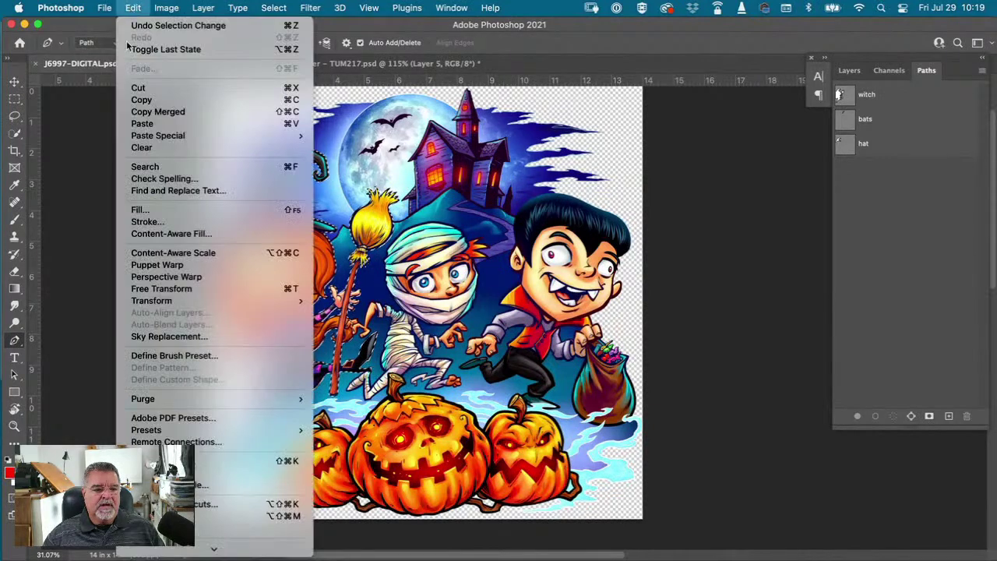
click(141, 100)
- Paste the witch into the Witchs Brew Tumbler document as Layer 6 above Layer 5
click(326, 64)
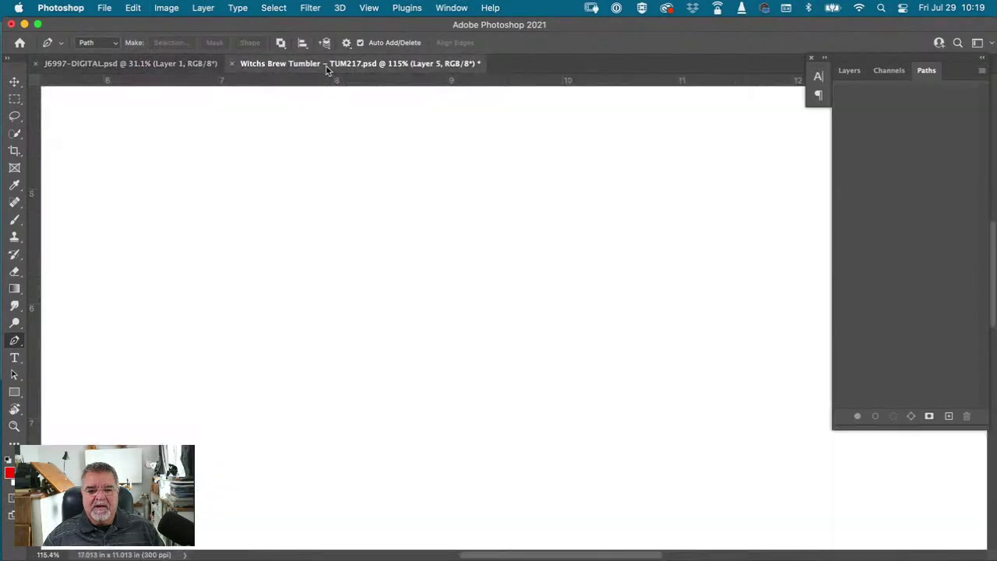
click(849, 70)
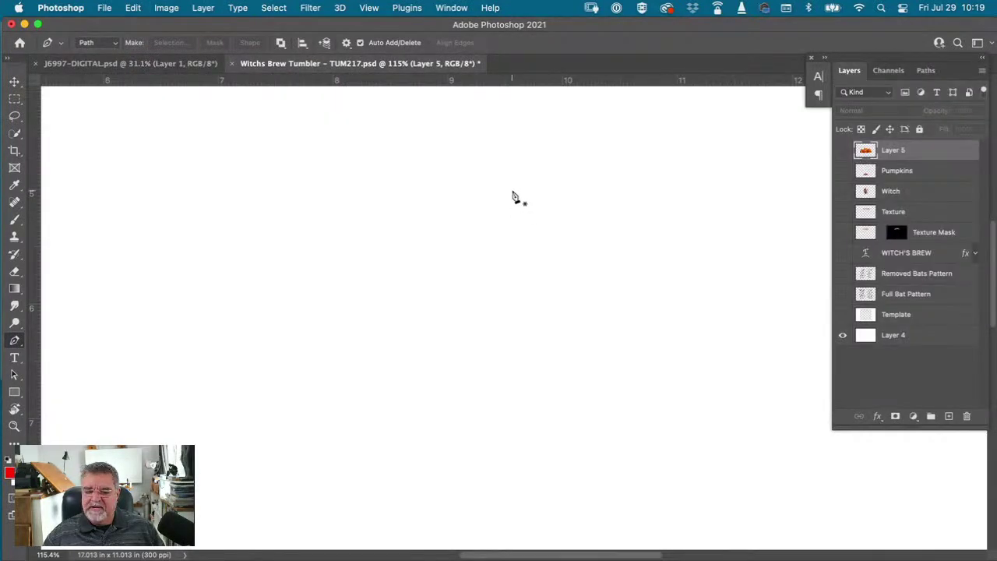
click(842, 155)
click(841, 155)
click(133, 8)
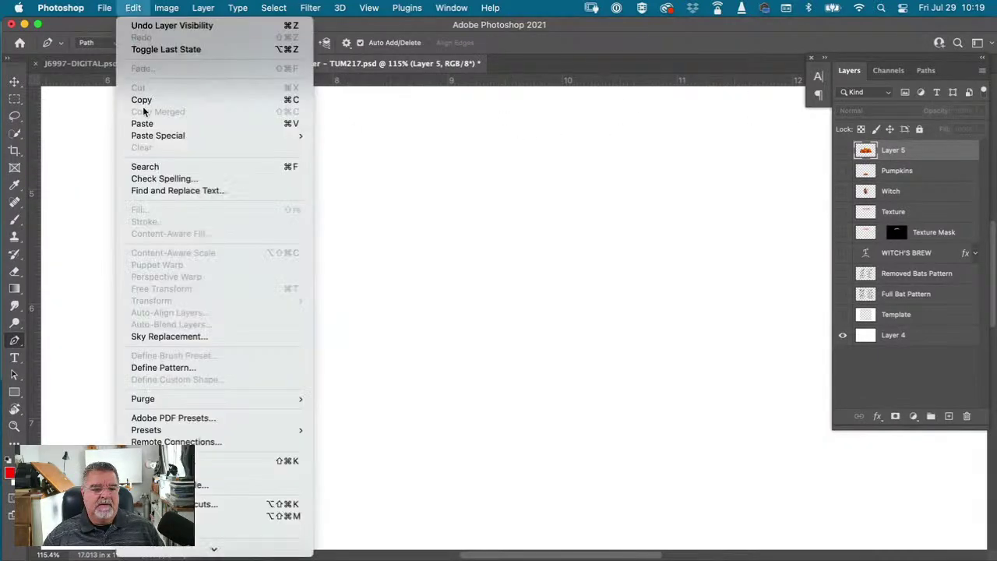
click(142, 124)
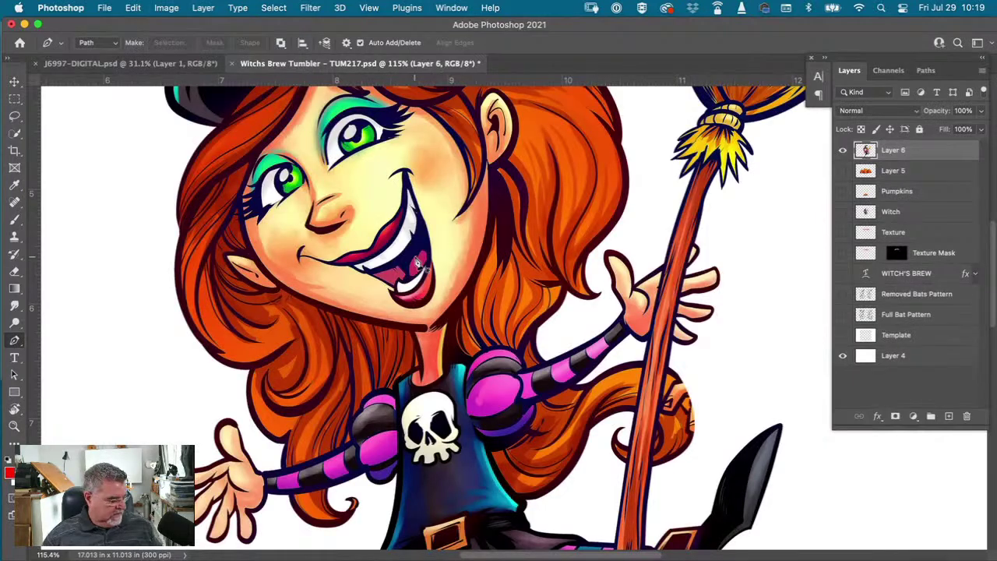
key(super+0)
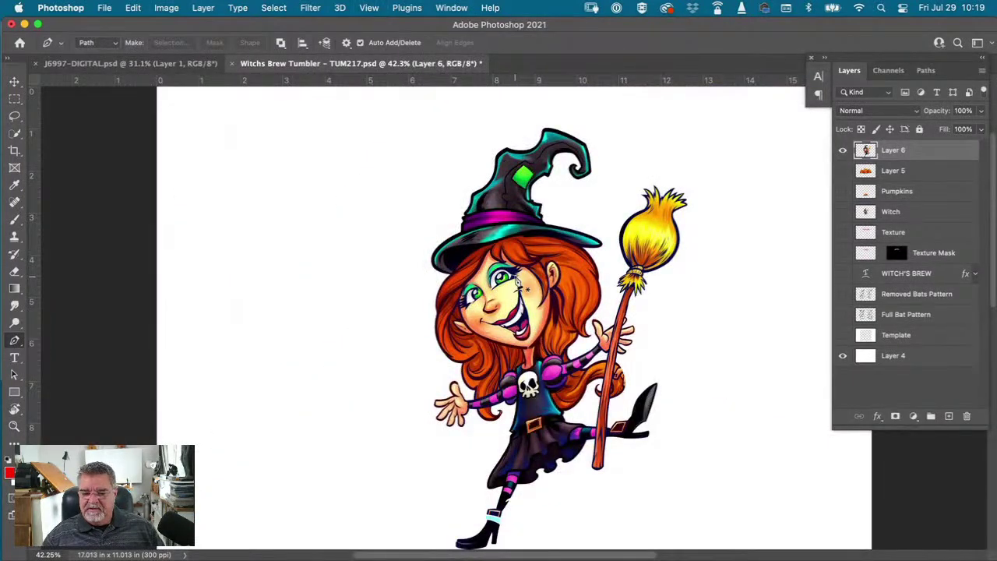
drag(597, 322, 474, 296)
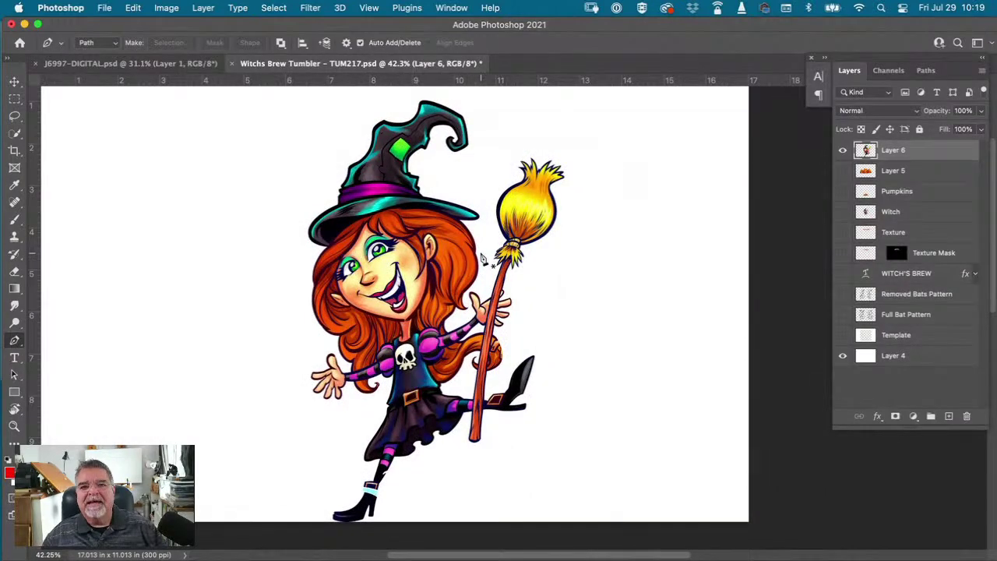
scroll(496, 270, up, 5)
scroll(496, 270, up, 5)
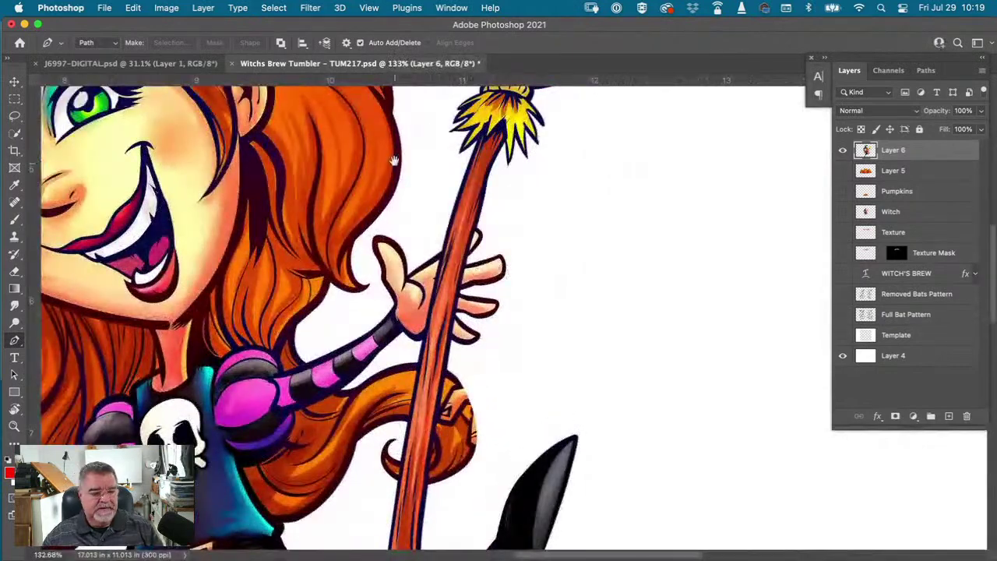
scroll(433, 404, up, 5)
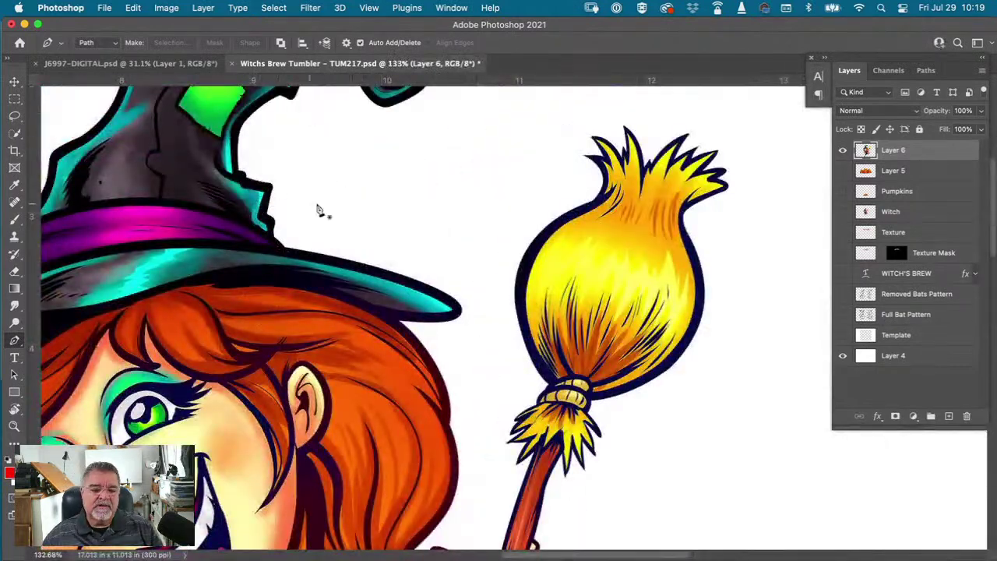
scroll(377, 201, up, 1)
drag(377, 201, 379, 385)
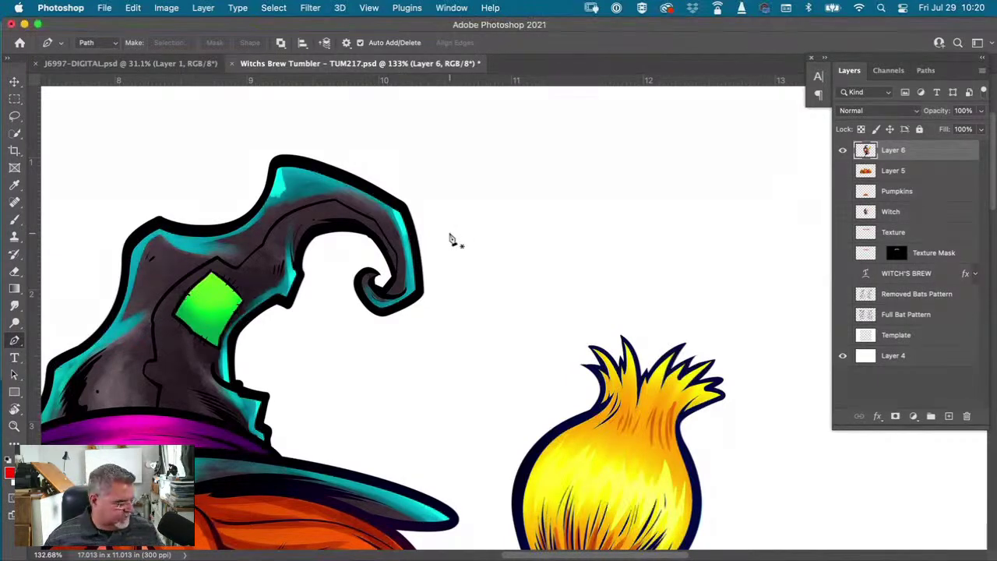
key(super+0)
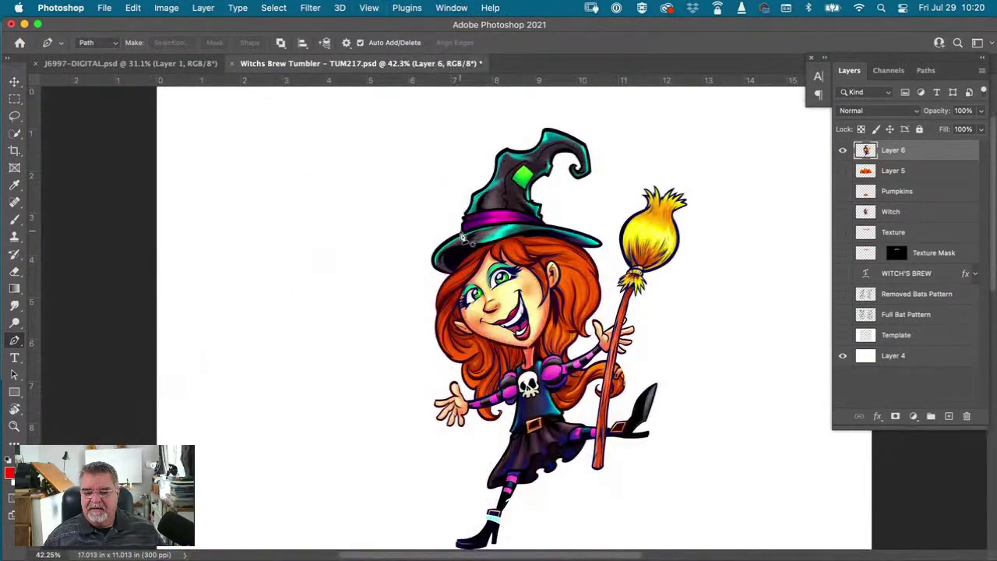
scroll(591, 279, right, 5)
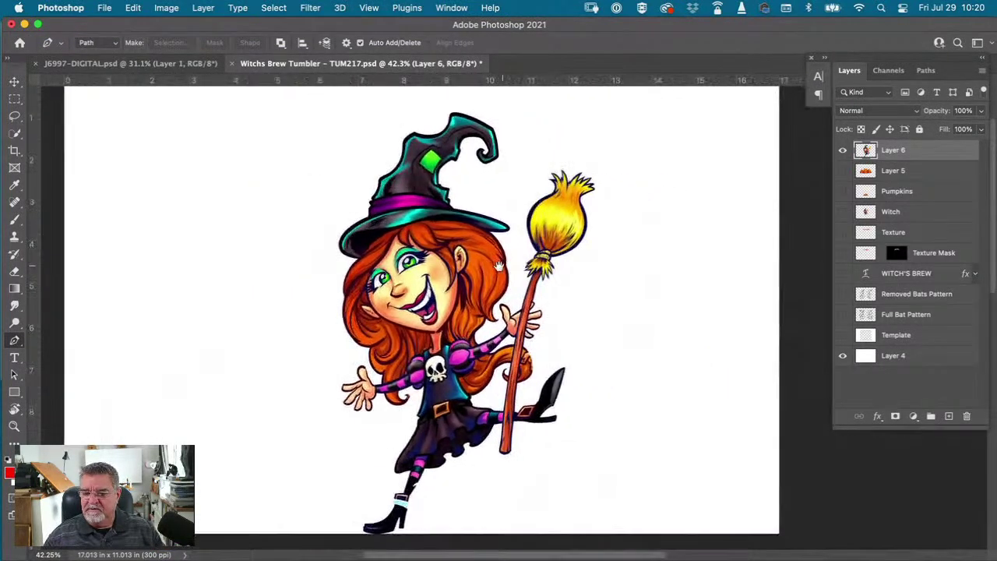
- Show Layer 5's jack-o'-lanterns, scale them to 76.84% and move them down under the witch
click(842, 170)
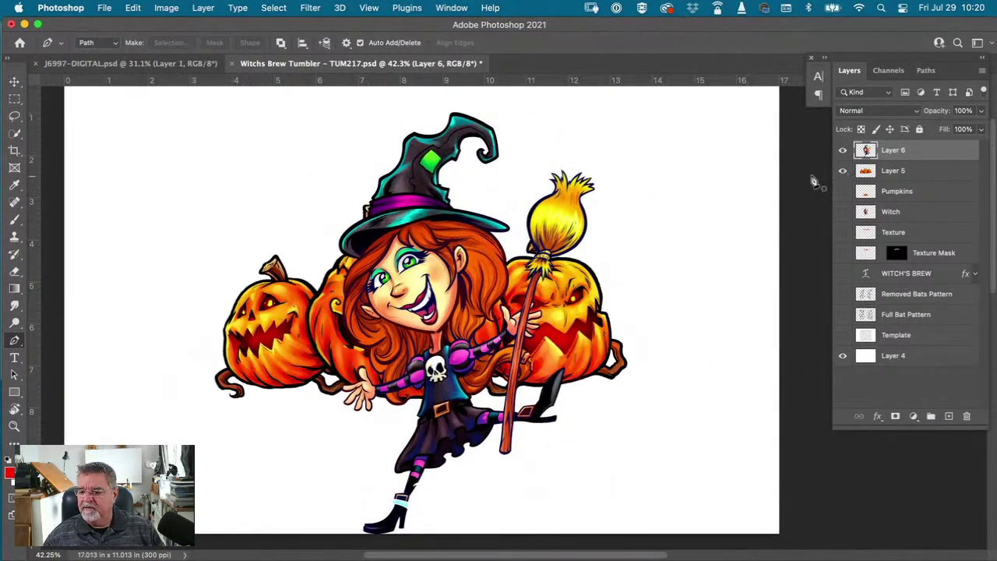
click(866, 171)
key(super+t)
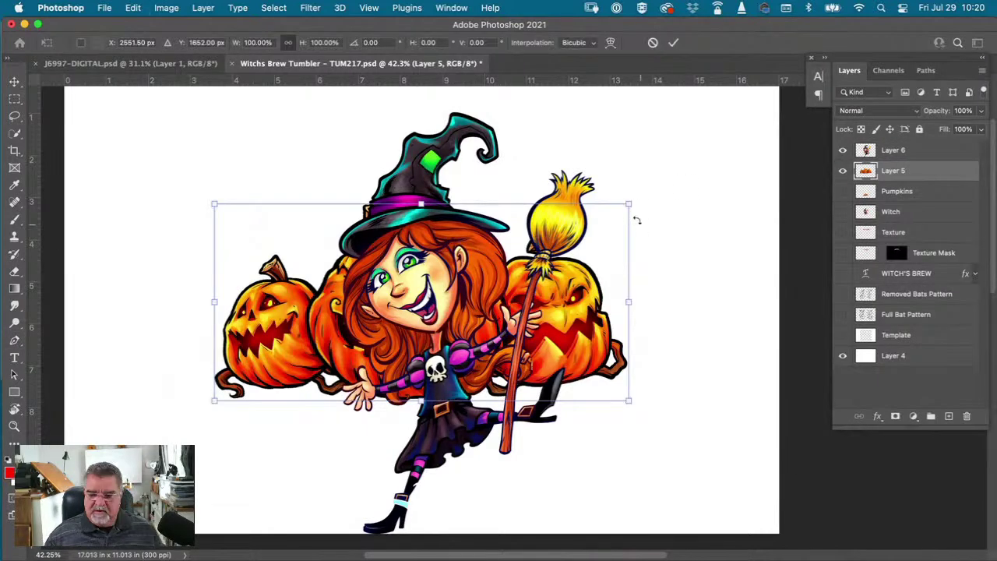
drag(628, 204, 546, 257)
drag(292, 298, 326, 390)
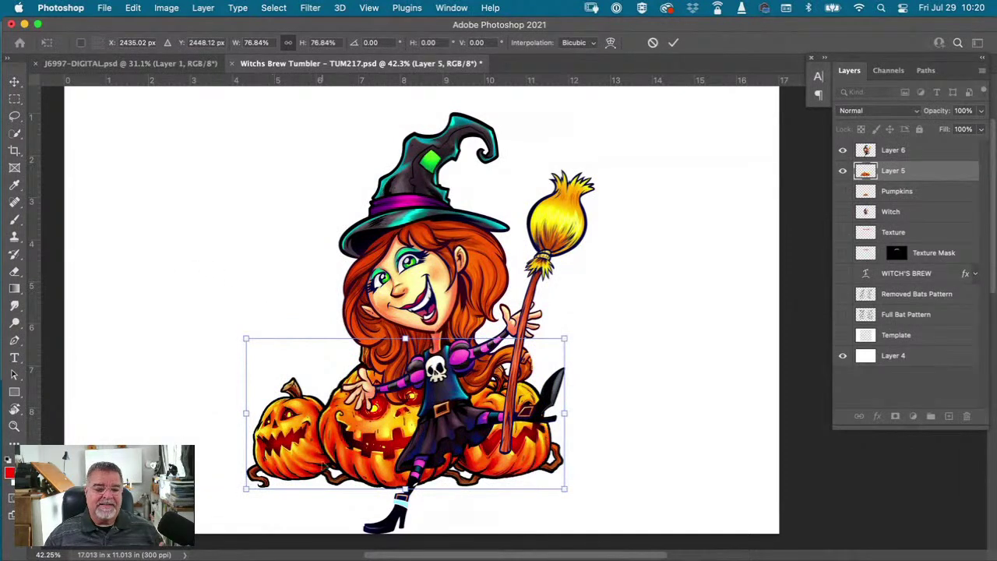
key(Return)
key(p)
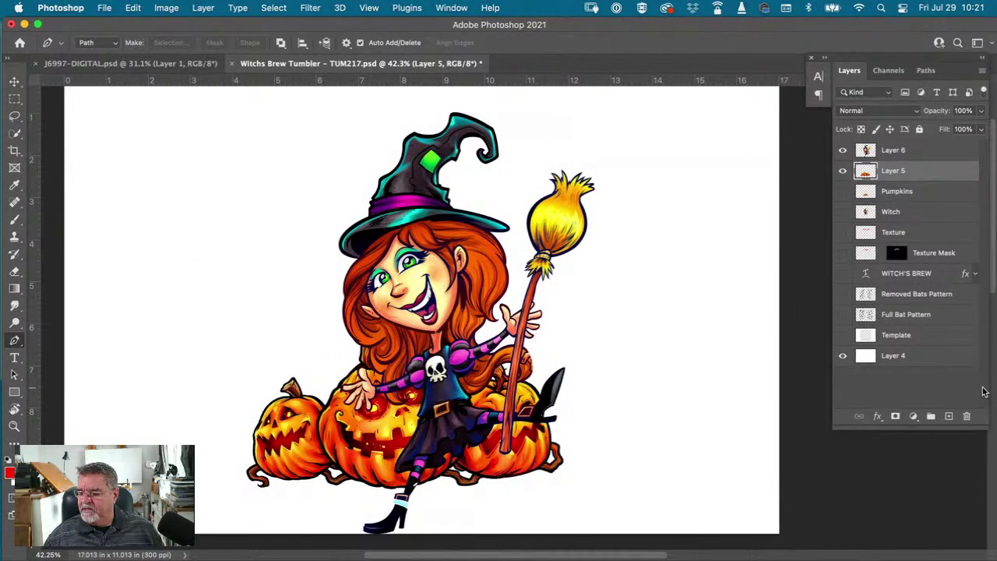
- Create a new Group 1 and move Layer 5 above it
click(931, 417)
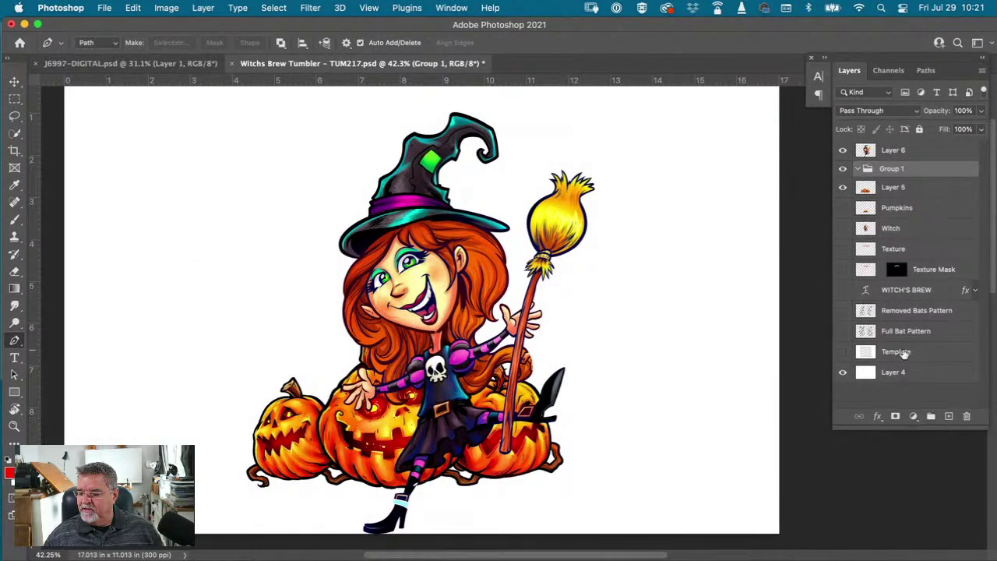
click(868, 190)
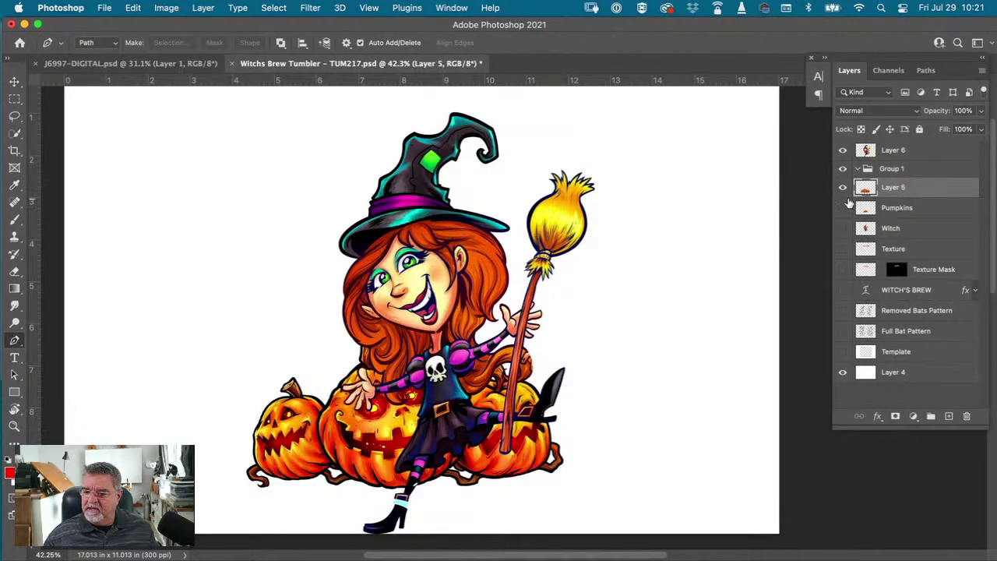
drag(877, 187, 882, 164)
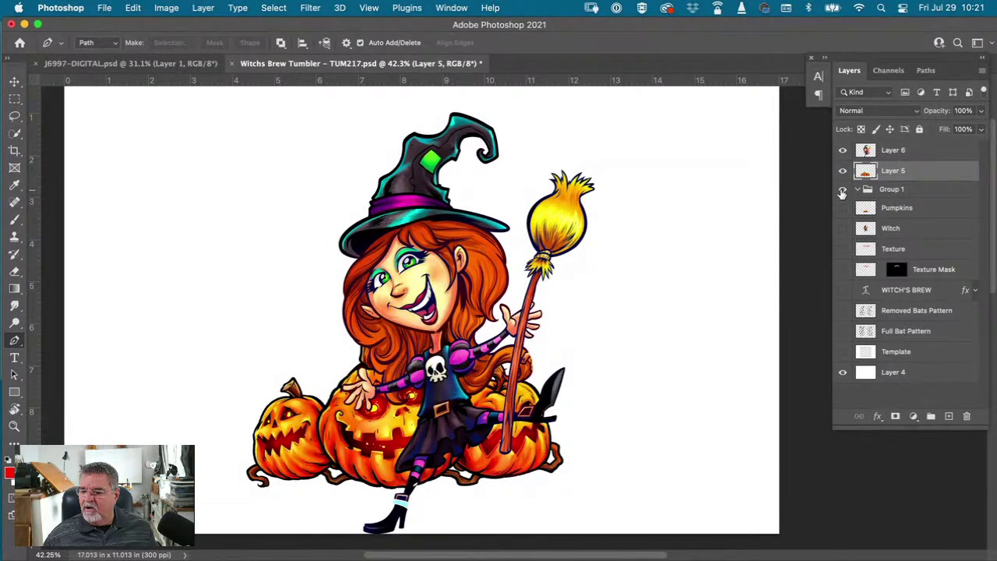
- Put Pumpkins through Full Bat Pattern into Group 1, collapse it, and show the Template outline
click(873, 207)
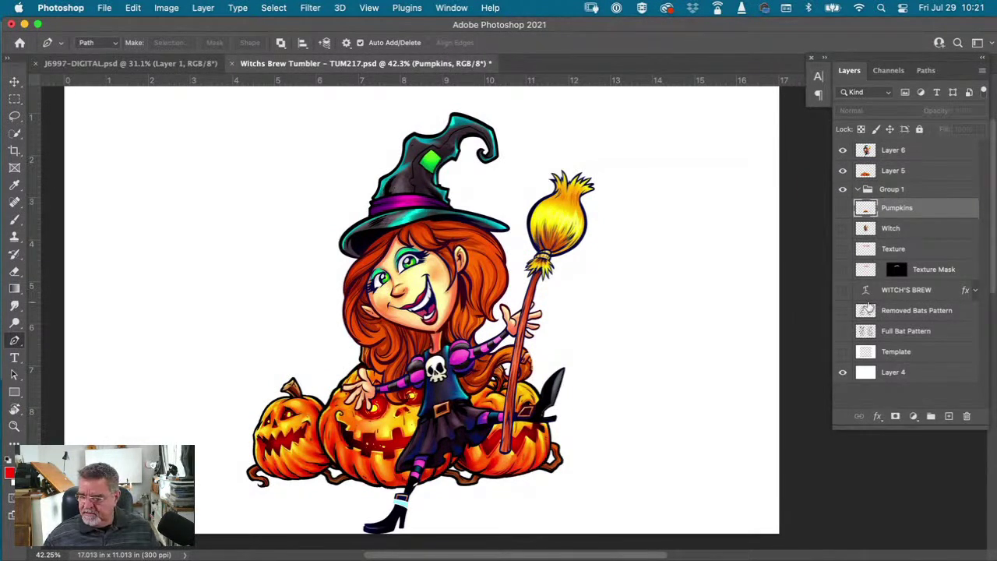
shift+click(867, 335)
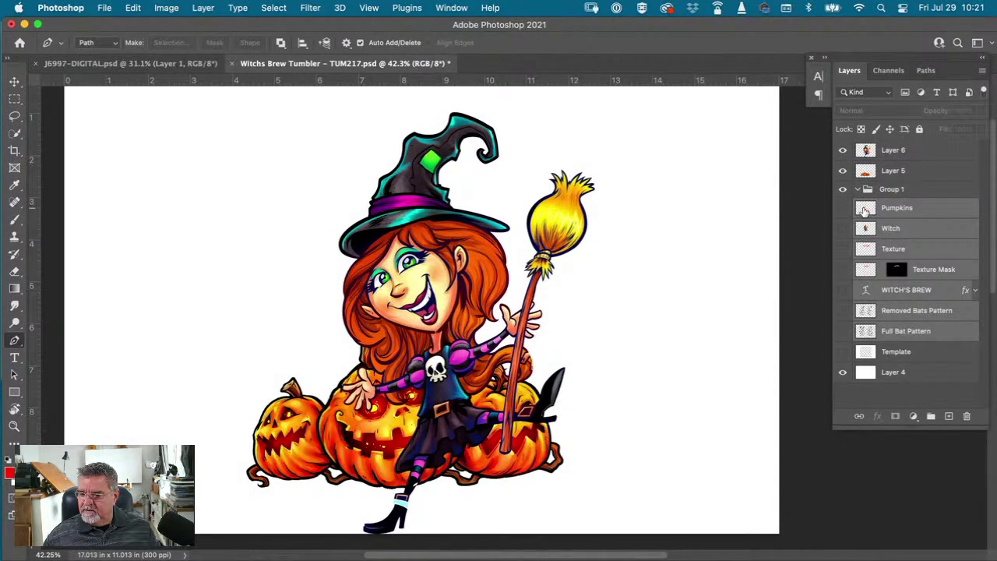
drag(866, 208, 869, 194)
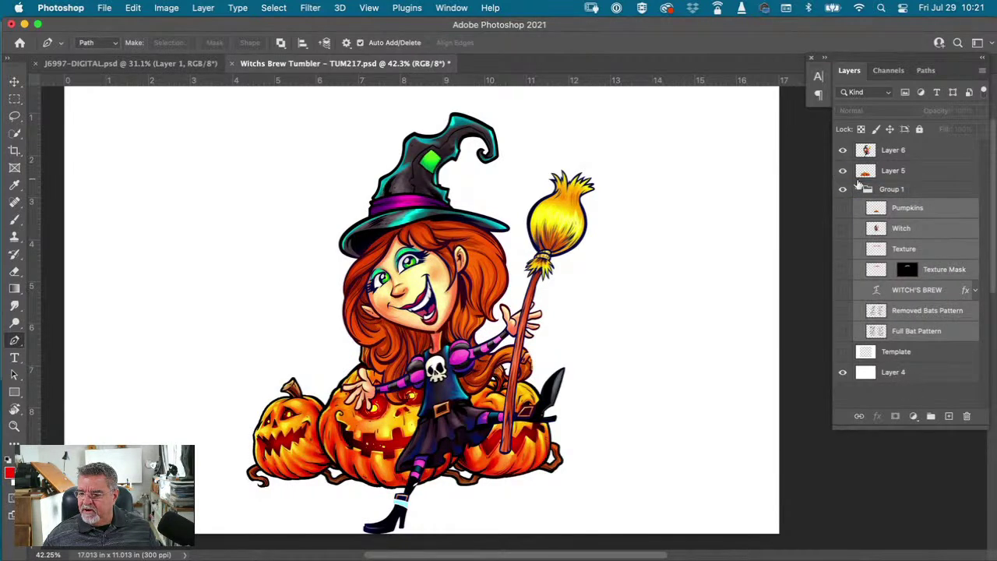
click(858, 189)
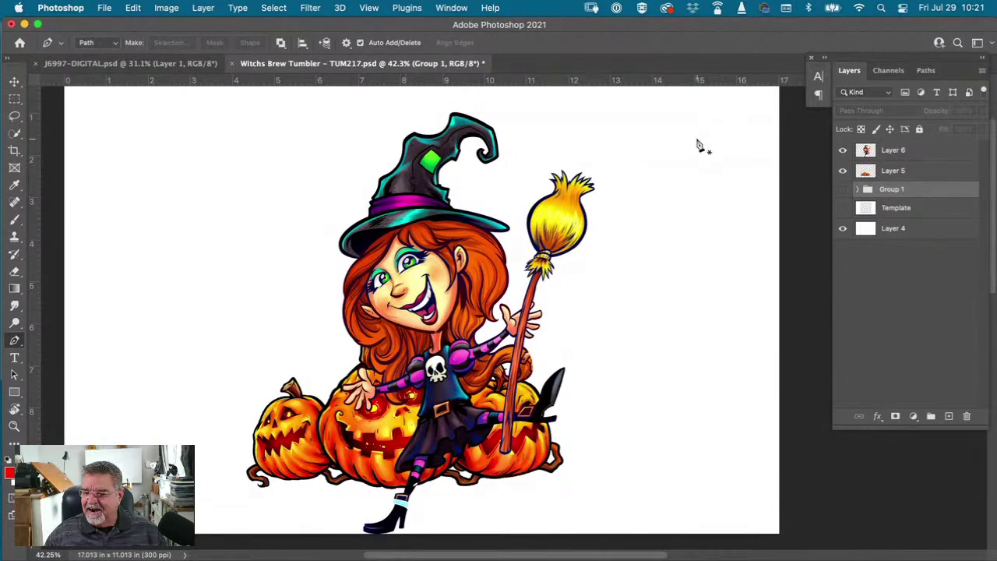
click(842, 208)
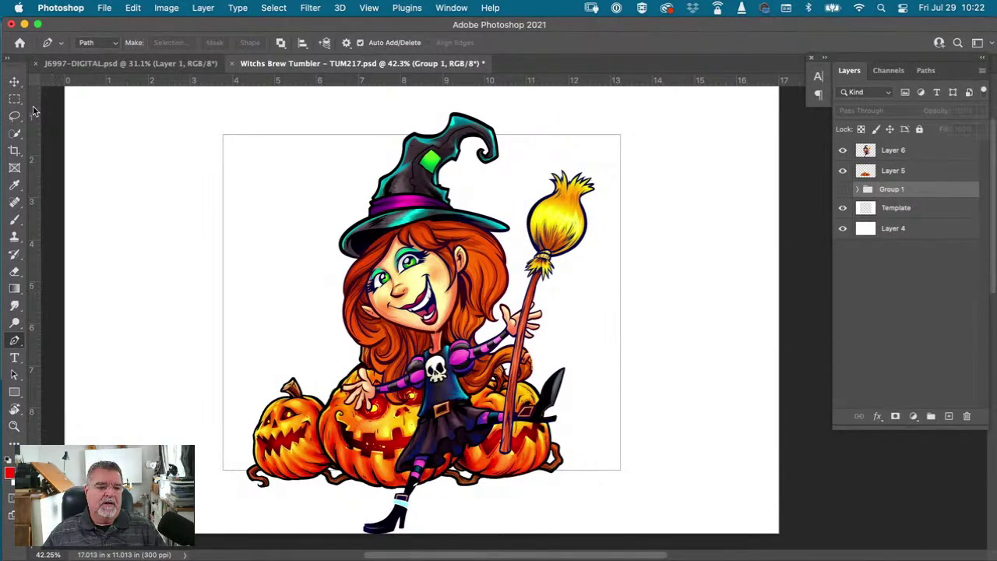
- Drag a vertical guide from the left ruler to 8.3 in
drag(40, 105, 422, 127)
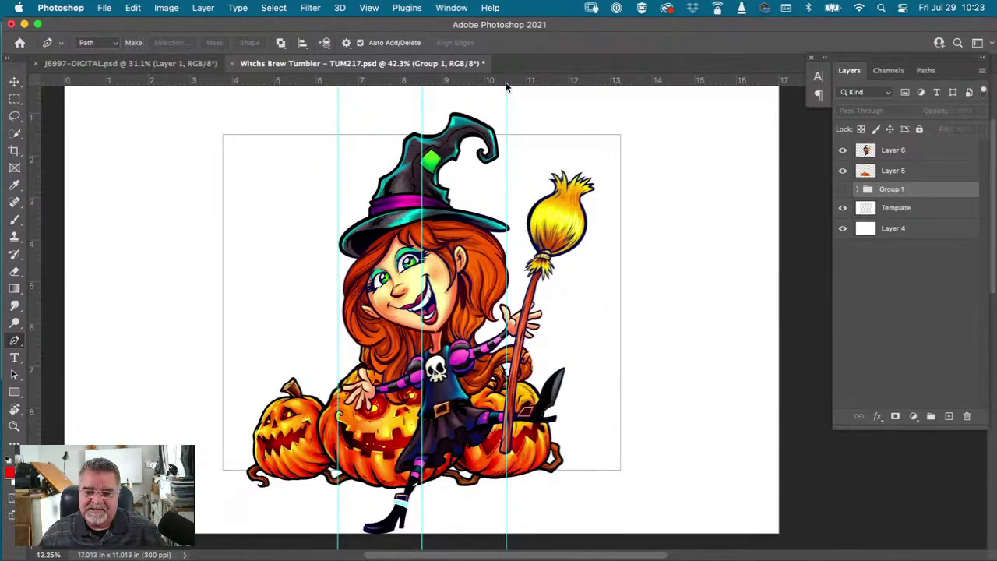
- Rescale Layer 5's jack-o'-lanterns to 54.94% and fit them snugly beneath the witch's skirt
click(14, 83)
click(865, 171)
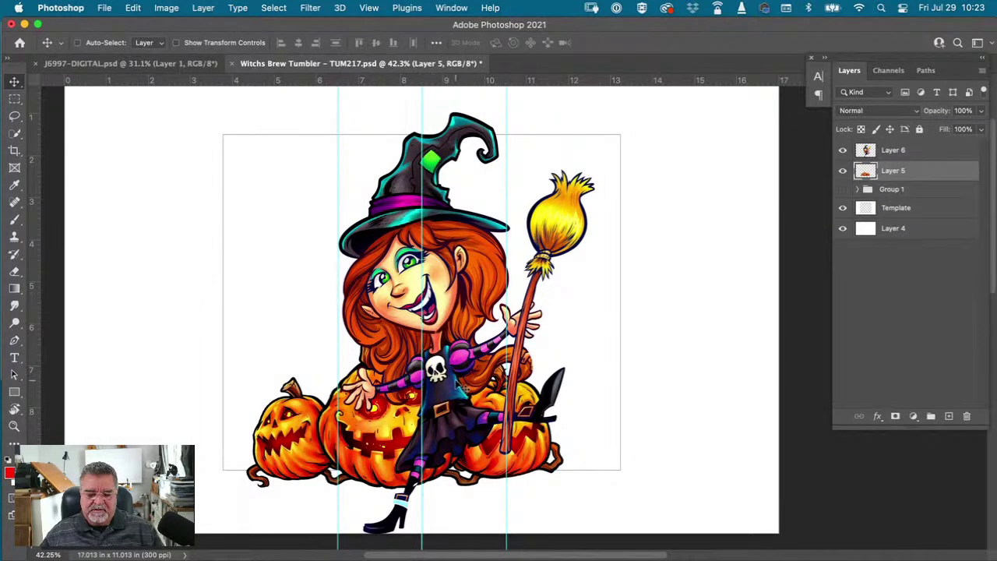
key(super+t)
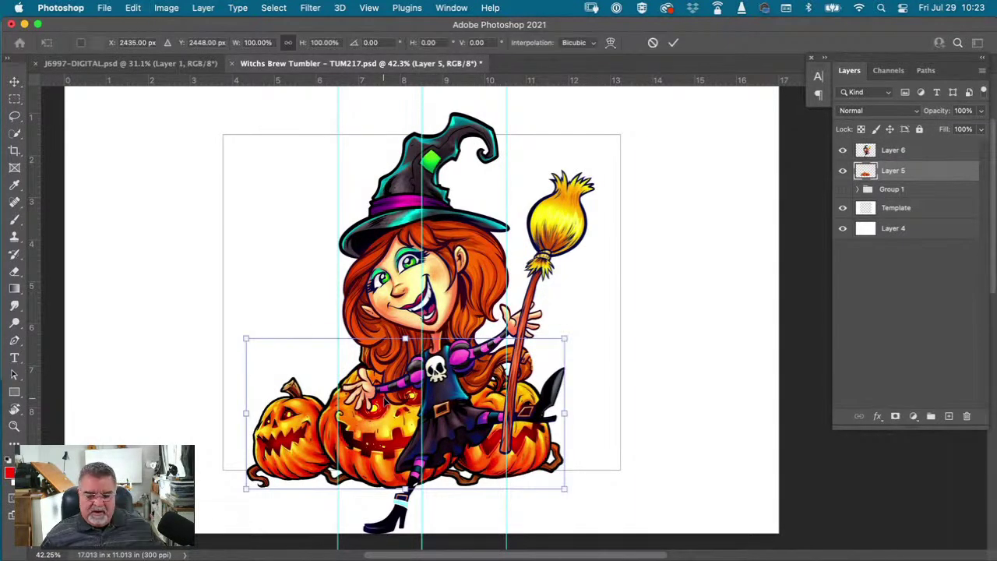
click(132, 8)
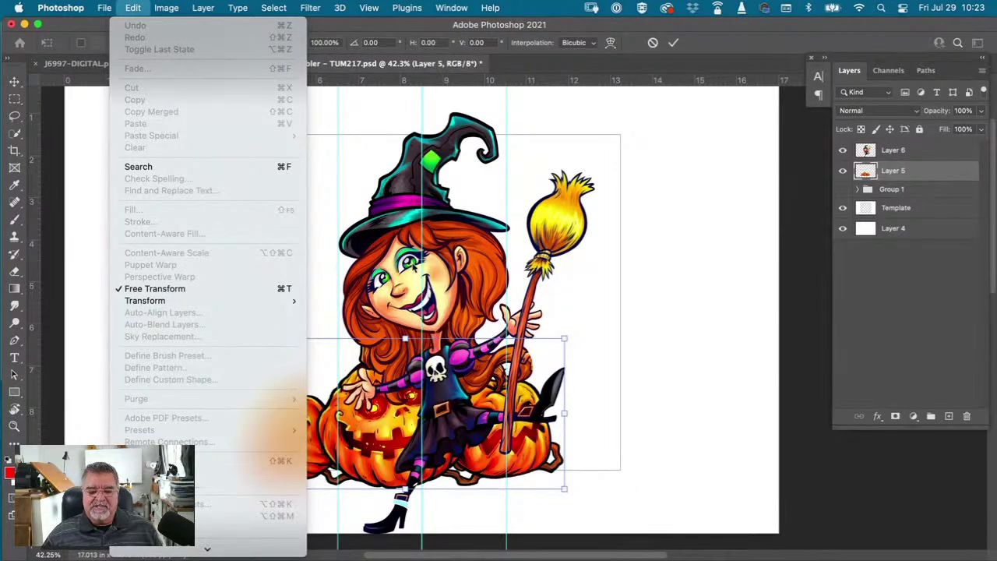
click(699, 247)
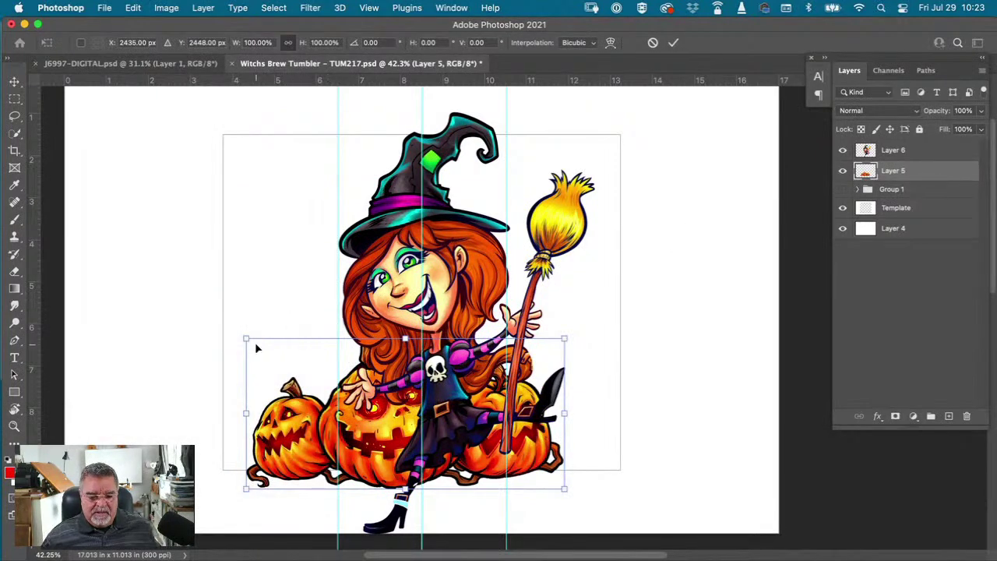
drag(332, 412, 424, 384)
drag(656, 312, 505, 386)
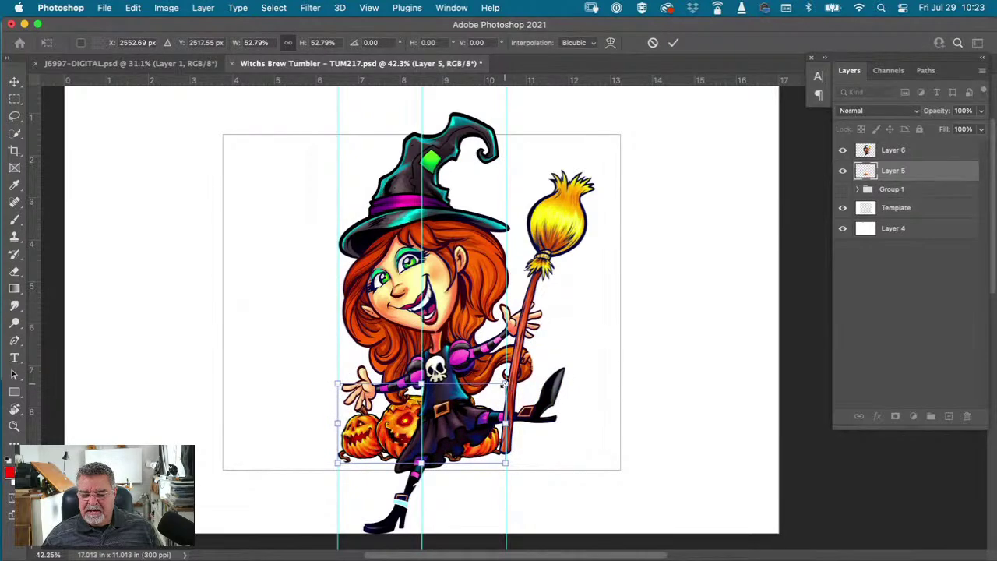
drag(379, 441, 379, 431)
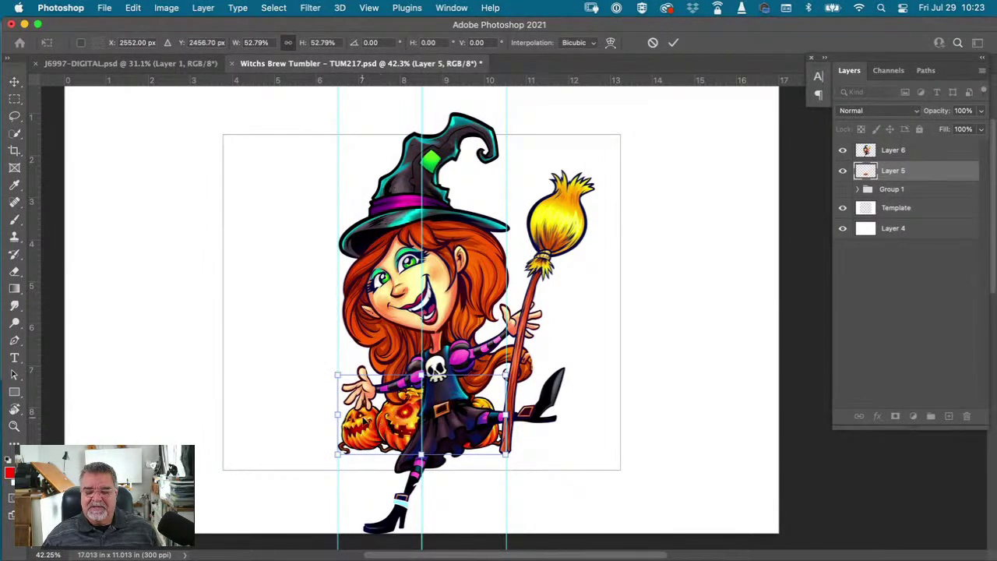
drag(334, 372, 331, 370)
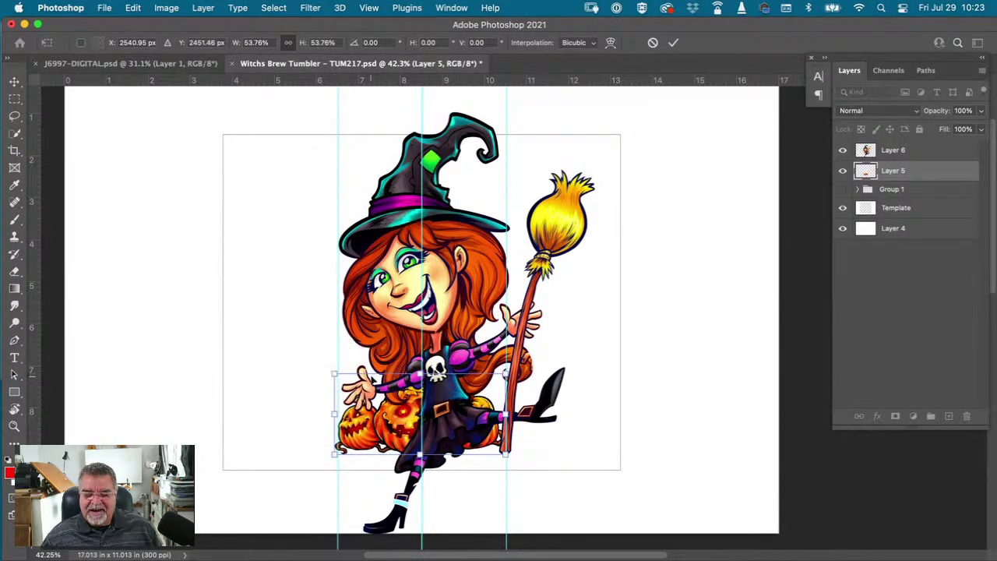
drag(507, 374, 511, 372)
drag(452, 444, 452, 444)
key(Return)
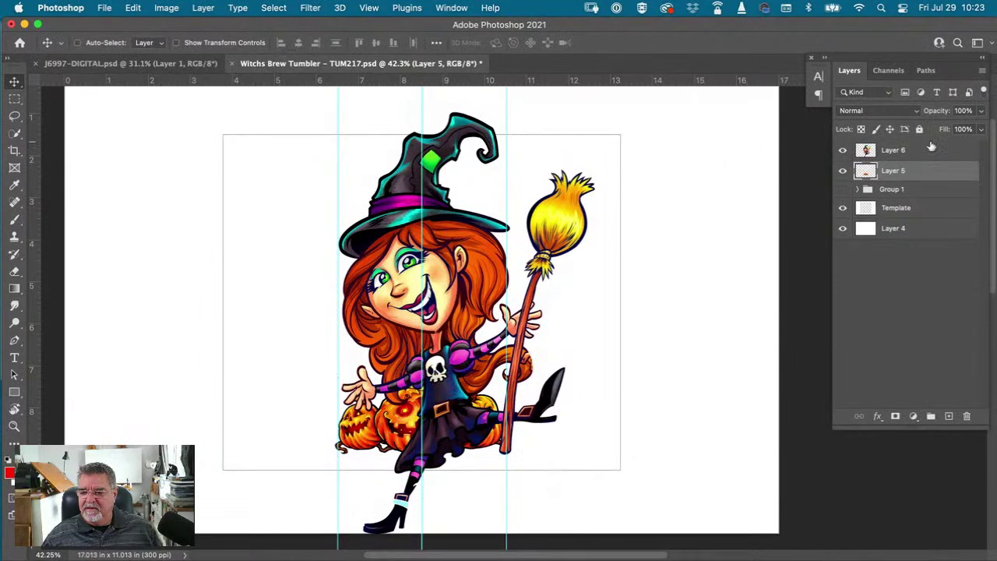
- Rename Layer 6 to 'witch' and Layer 5 to 'pumpkins', then reselect the witch layer
click(870, 153)
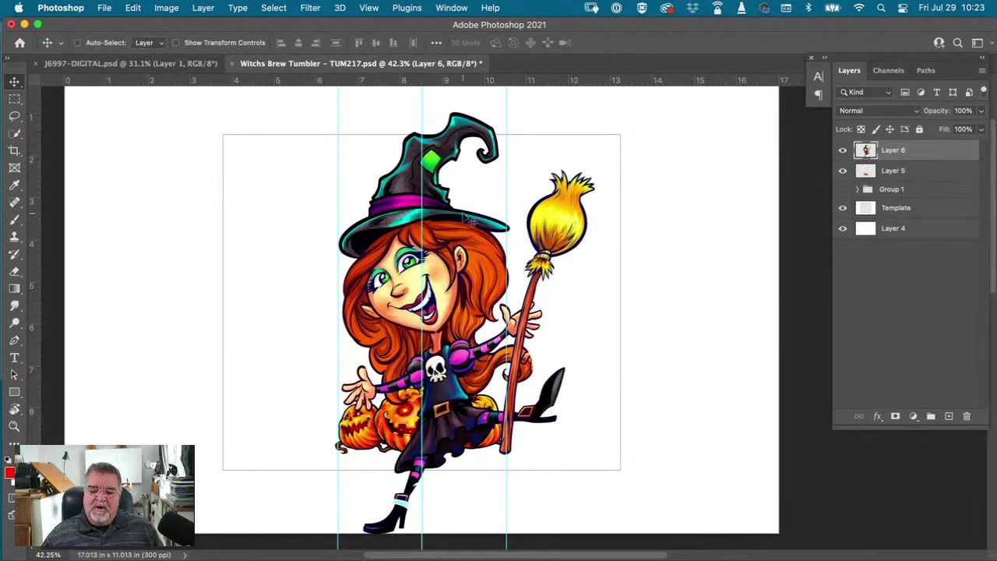
text(Witch)
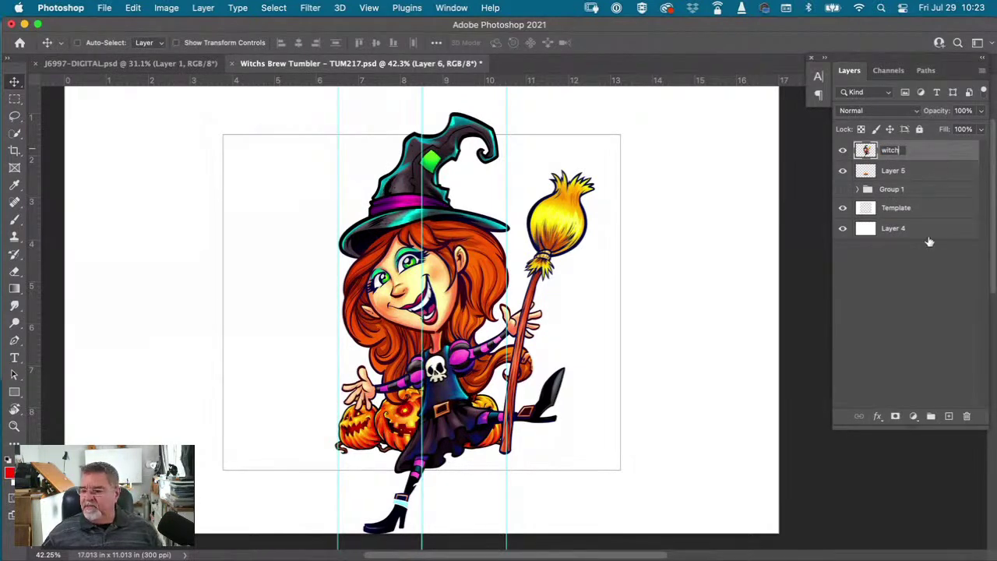
key(Return)
double_click(895, 171)
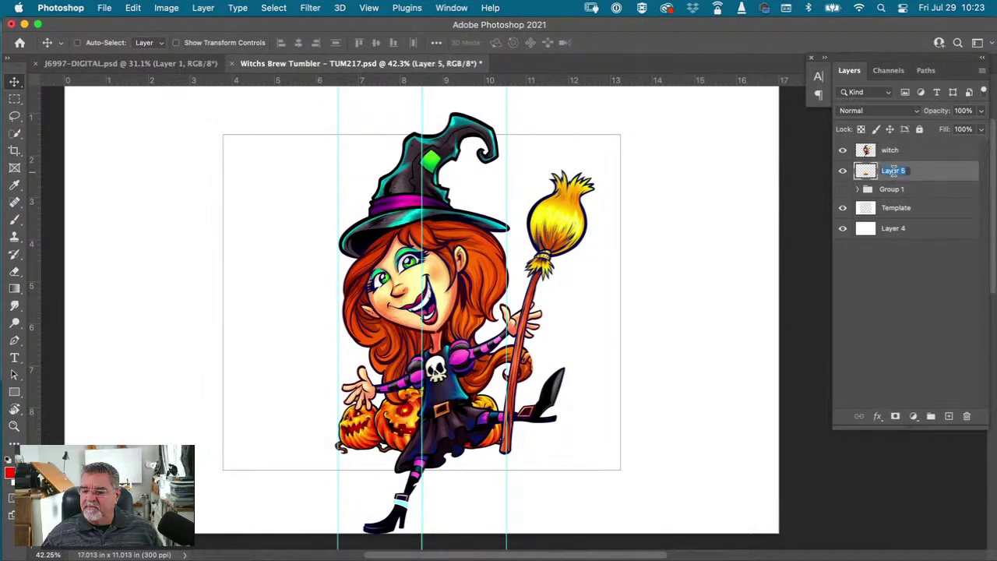
text(b)
text(umpkin)
text(s)
click(927, 267)
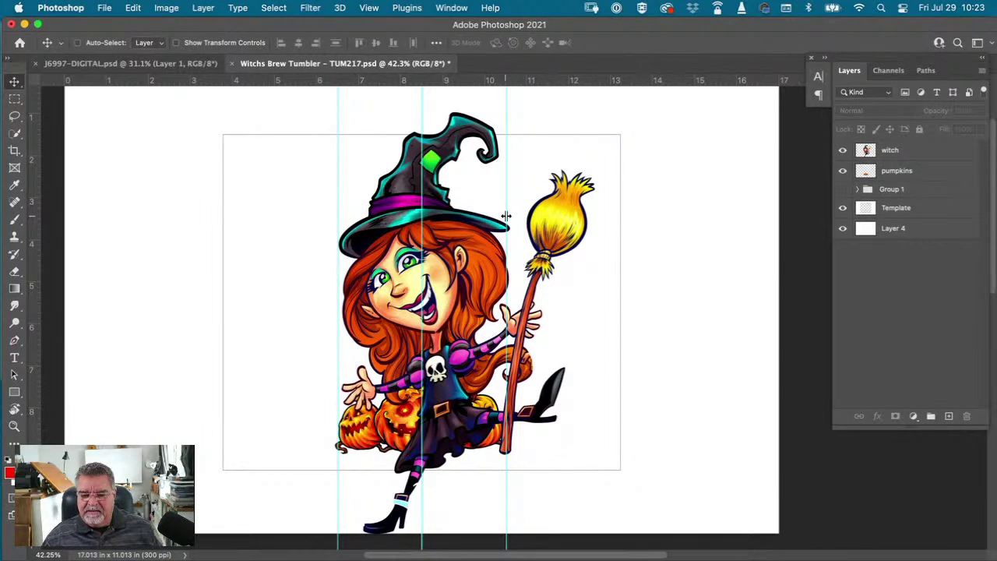
click(879, 154)
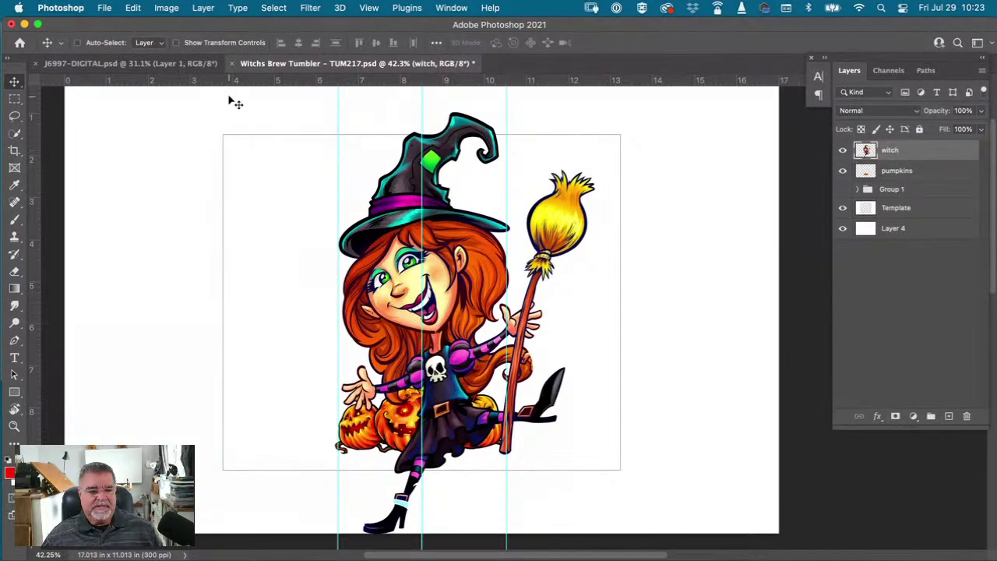
- Scale the witch to about 62%, centre her on the pumpkins, and place the pumpkins layer above her
click(132, 8)
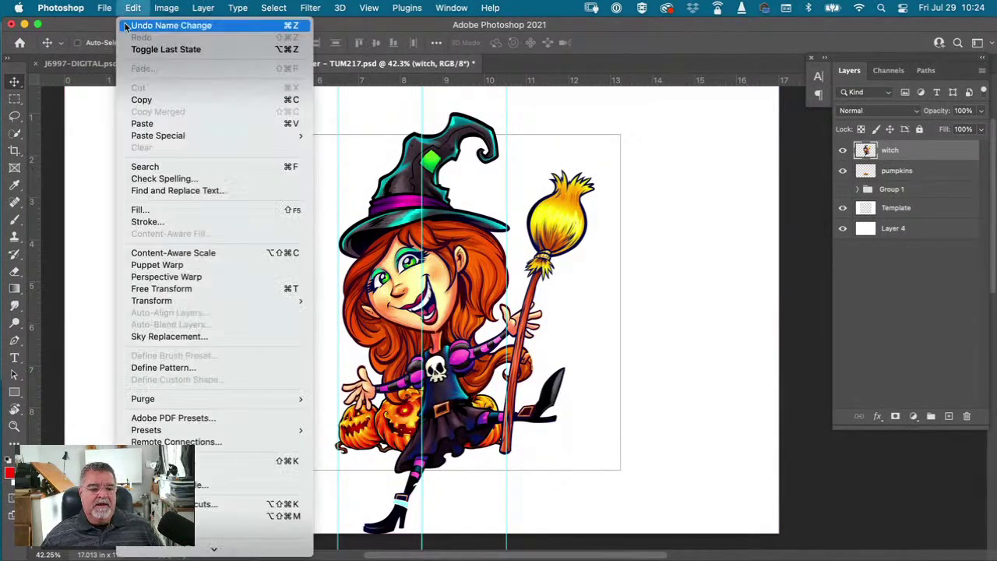
click(291, 290)
drag(595, 114, 506, 279)
drag(373, 395, 394, 223)
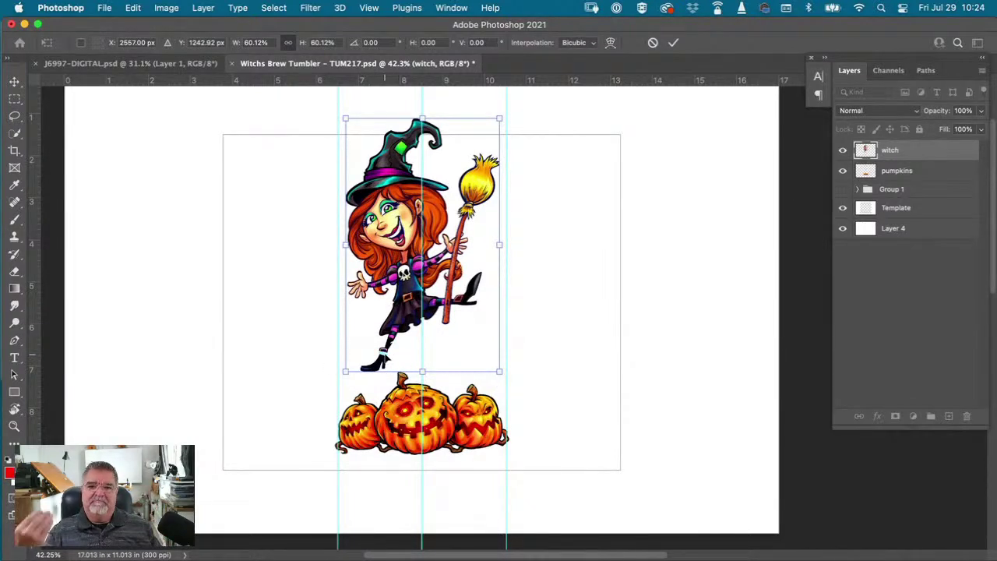
drag(410, 272, 391, 304)
drag(489, 167, 497, 165)
drag(454, 296, 462, 304)
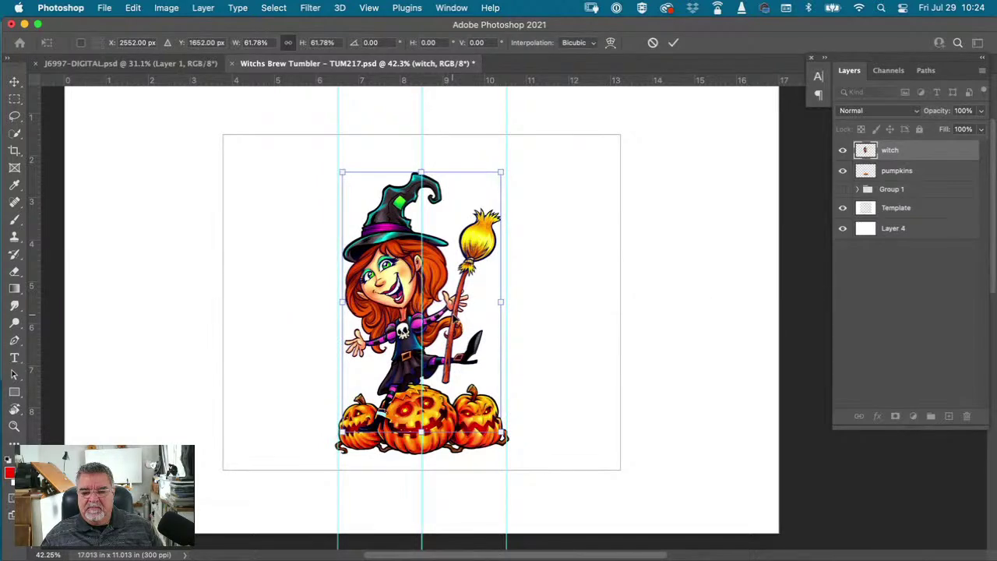
key(Return)
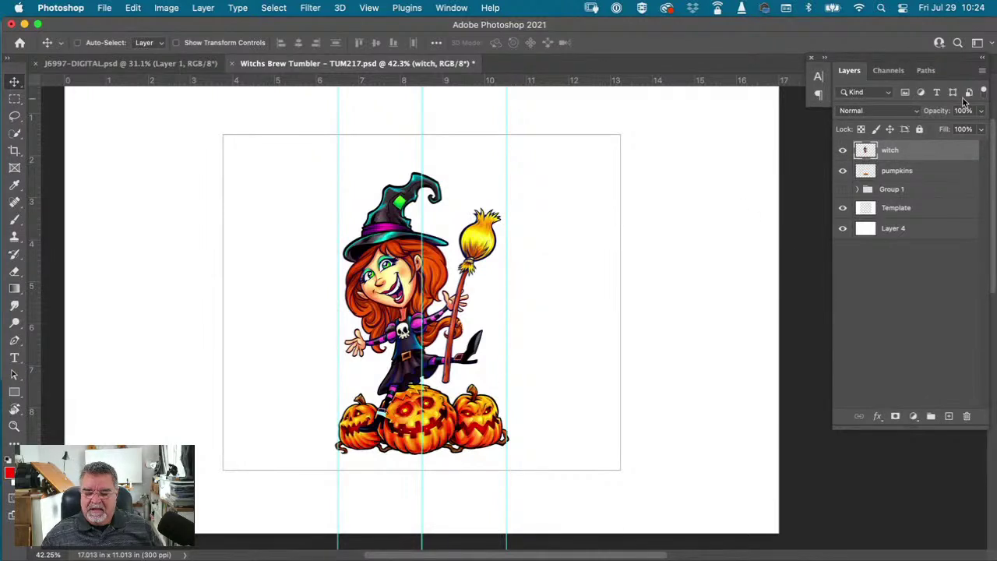
drag(868, 154, 857, 175)
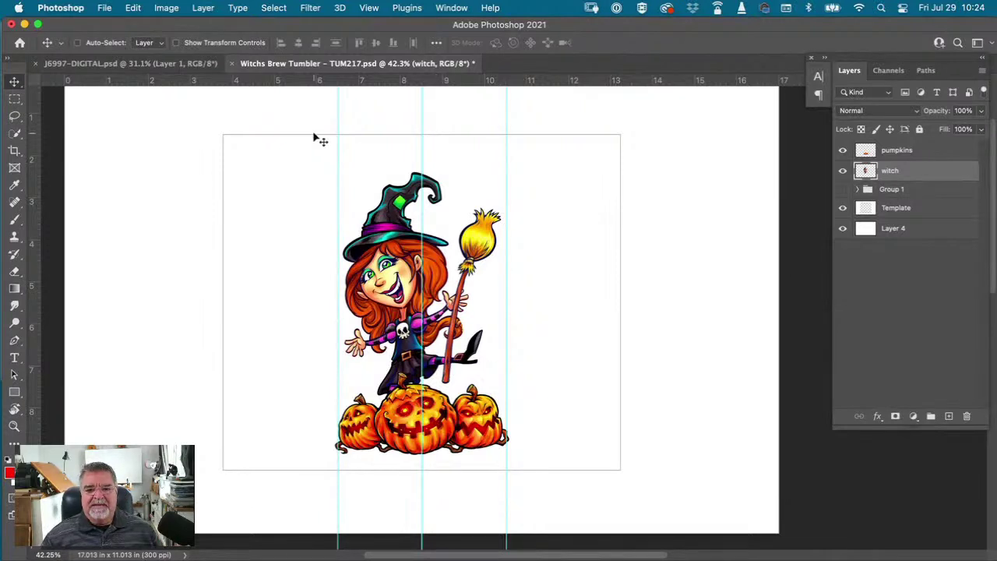
- Turn off the cyan guides with View > Extras, then toggle them back on and off with Cmd+H
click(369, 8)
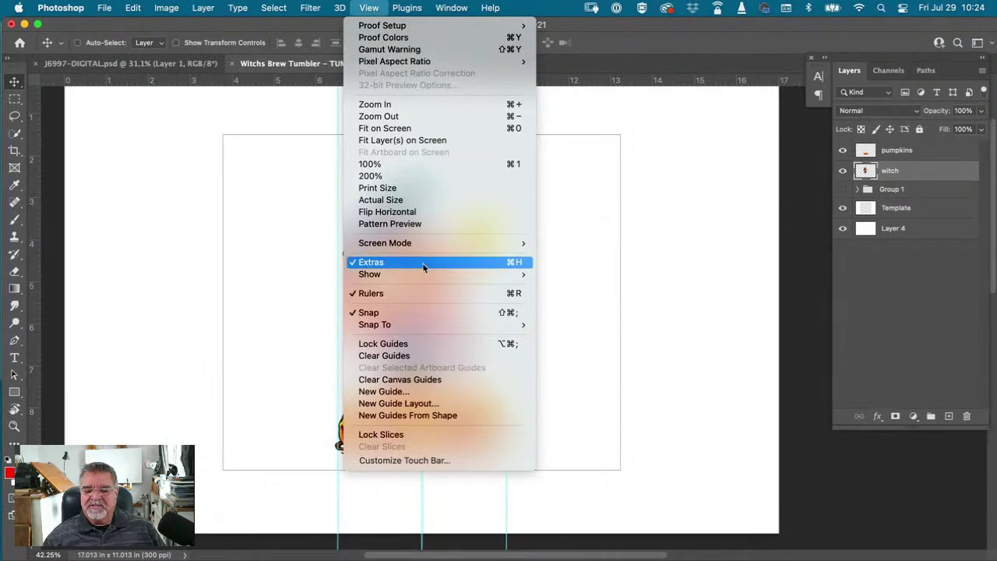
click(519, 267)
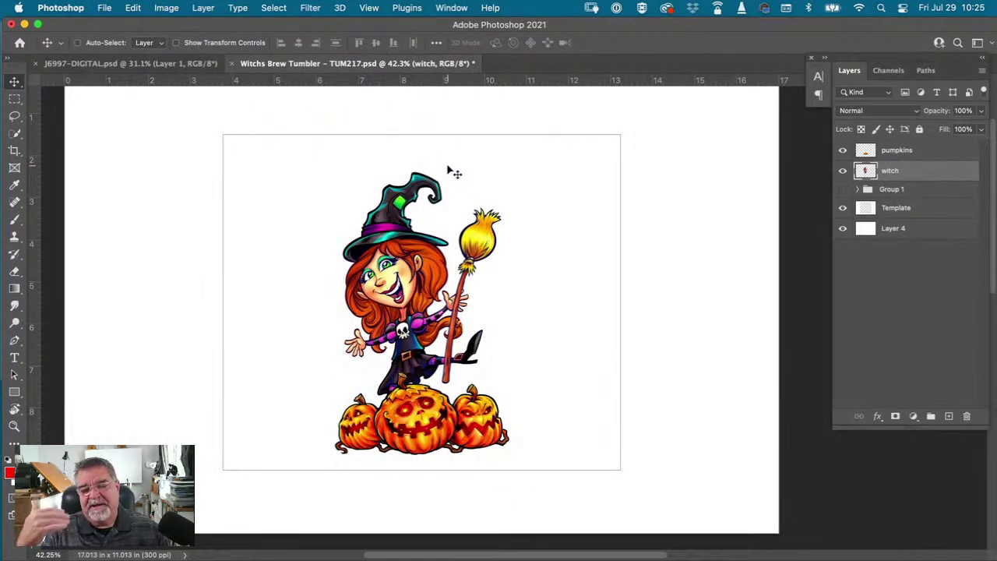
key(super+h)
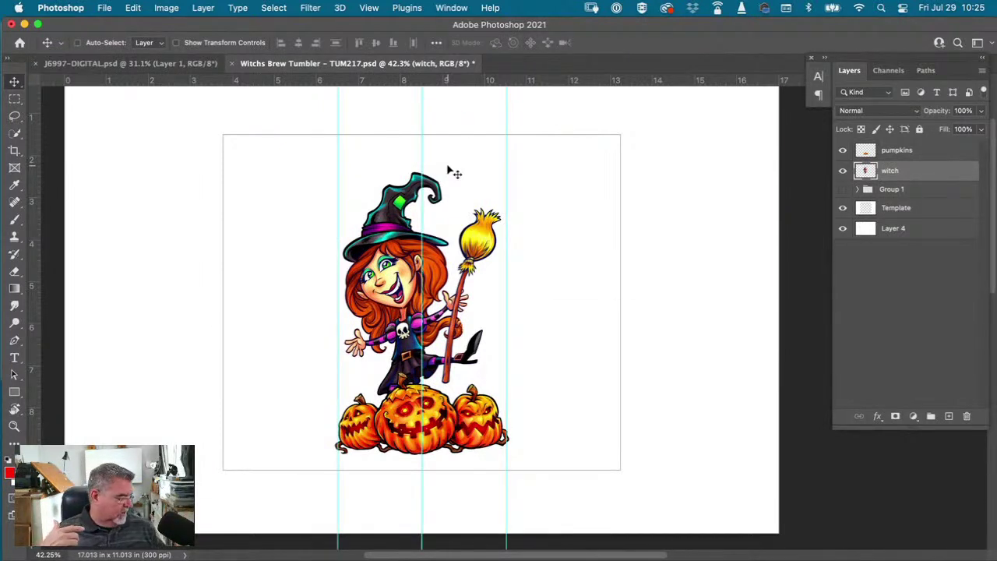
key(super+h)
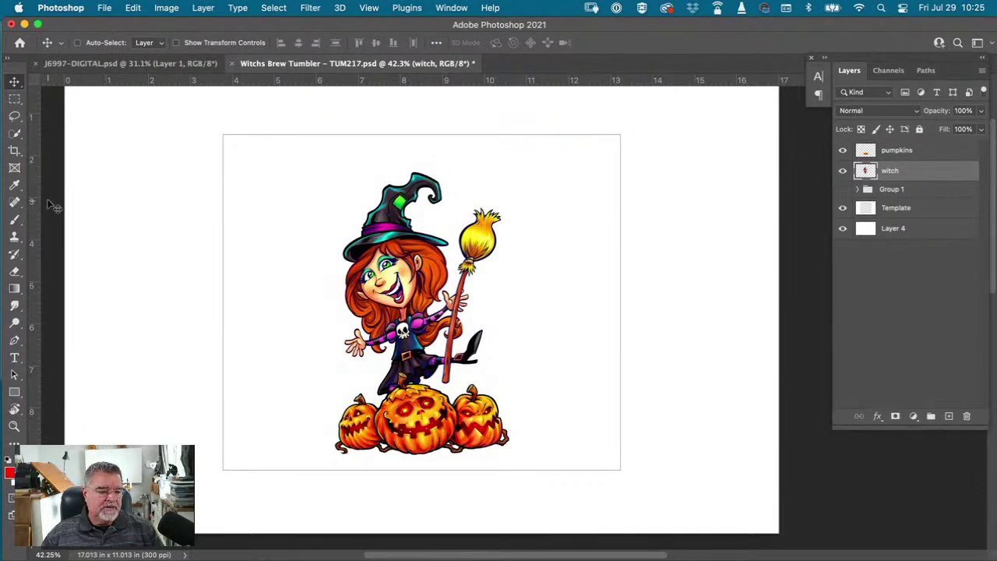
- Add 'Witch's Brew' as red Cutlass 72 pt text above the witch's hat
click(15, 358)
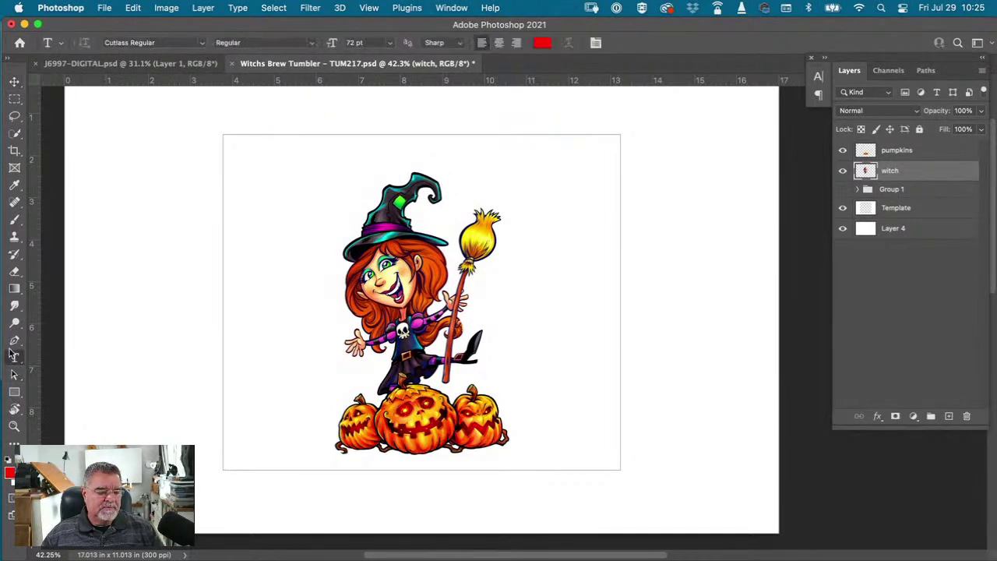
click(298, 160)
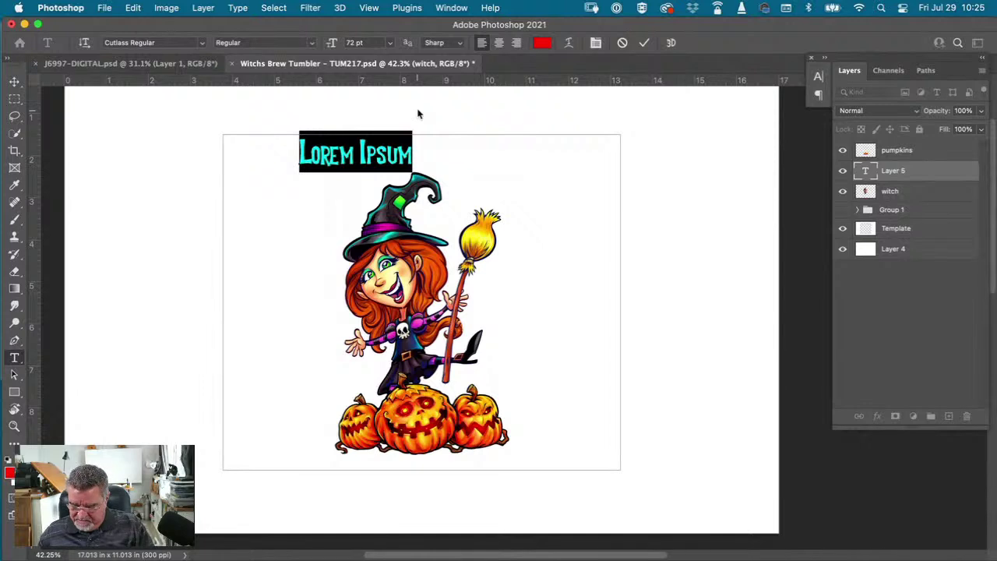
text(Witch)
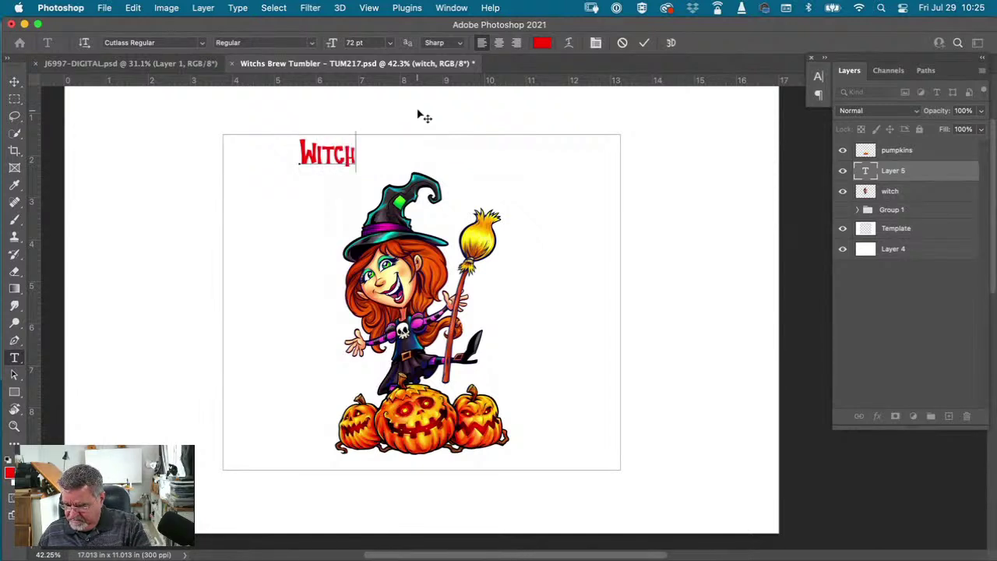
text('s)
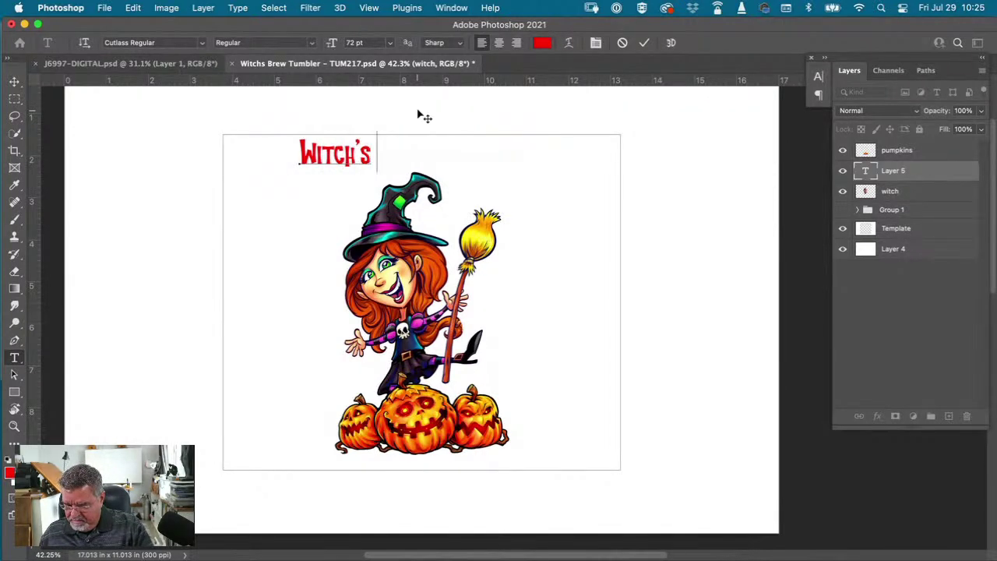
text( Br)
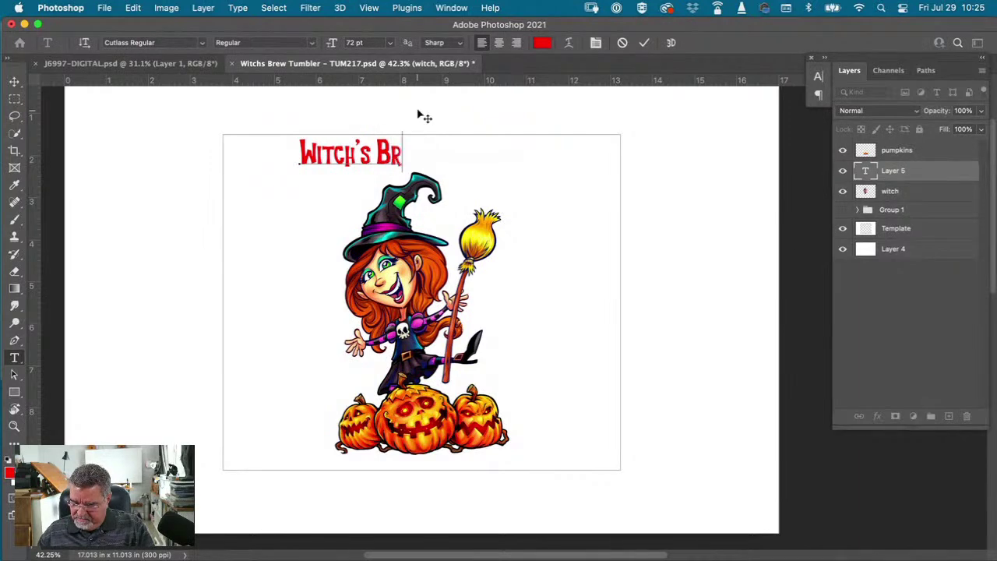
text(ew)
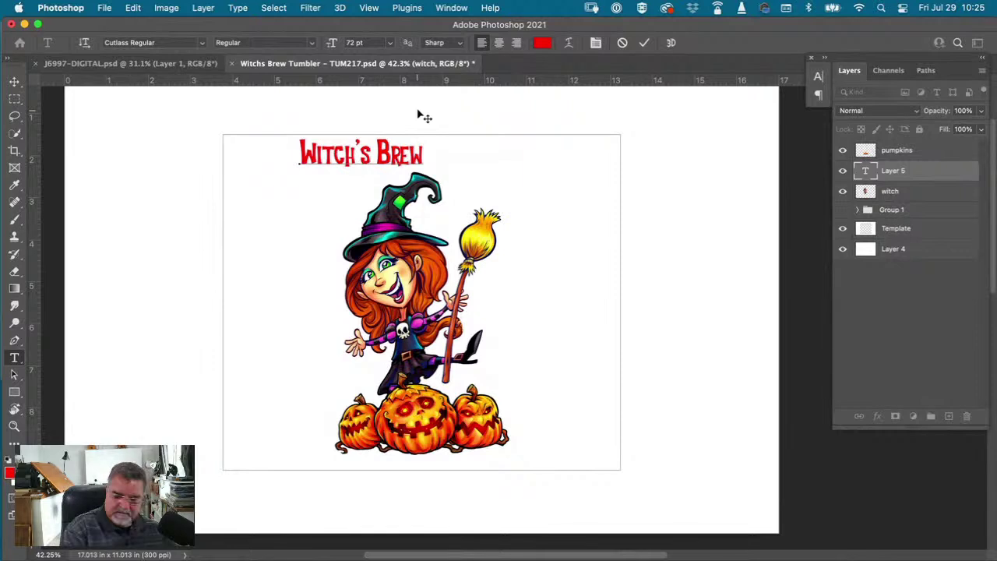
click(14, 81)
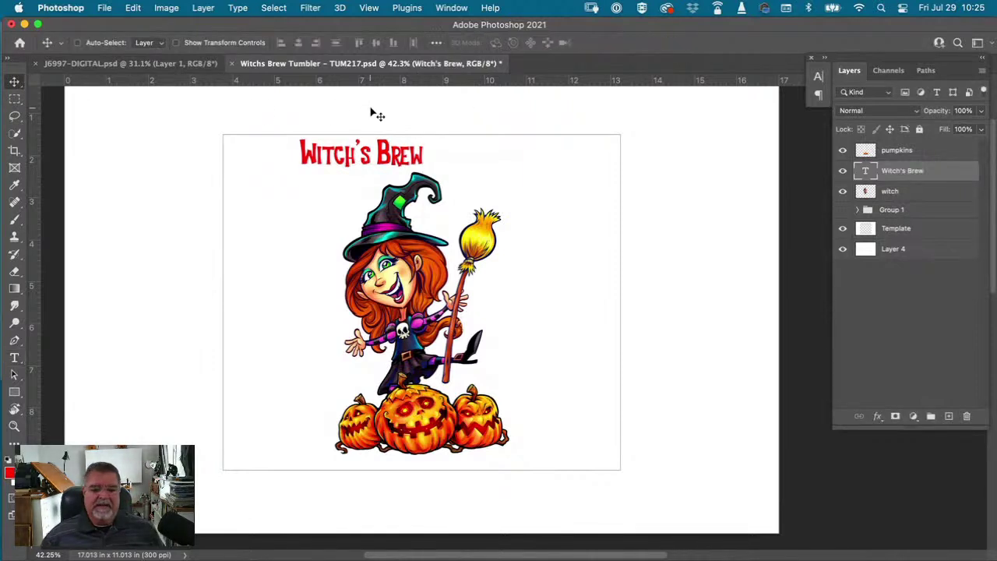
- Scale the Witch's Brew title to about 130%, stretch it to 160% height, and centre it over the hat tip
key(ctrl+t)
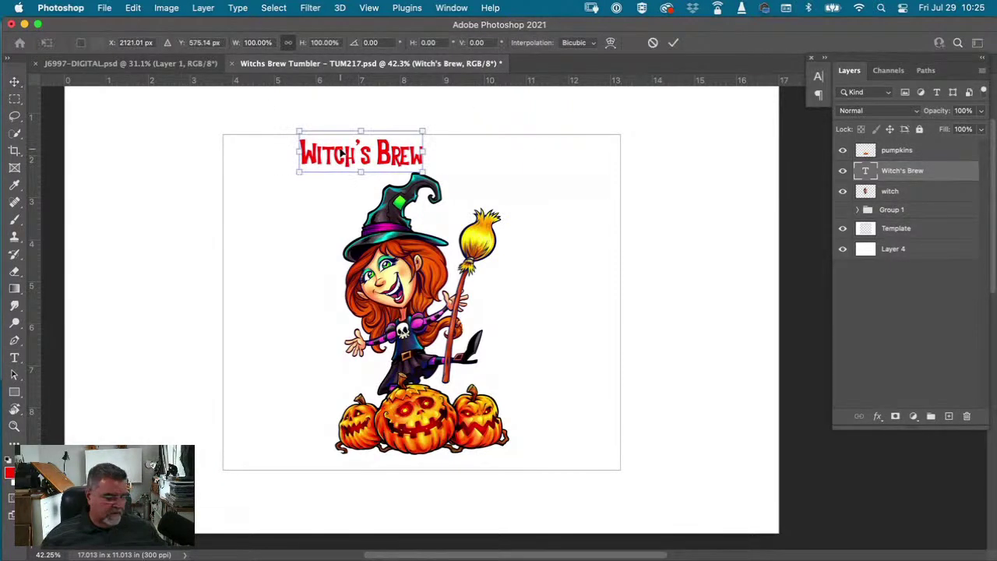
drag(389, 165, 432, 233)
drag(470, 185, 505, 178)
drag(399, 207, 399, 167)
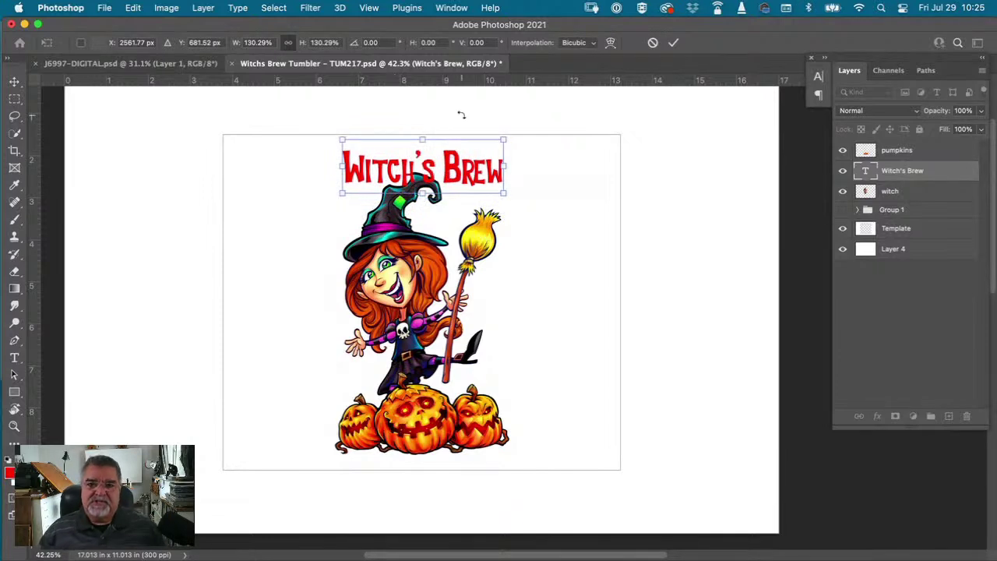
drag(458, 175, 455, 170)
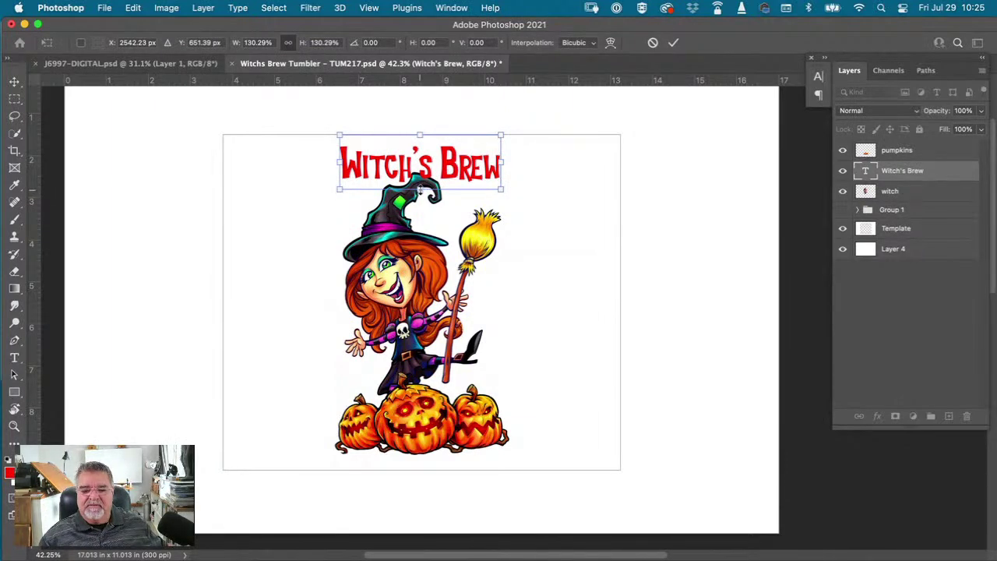
drag(419, 188, 419, 201)
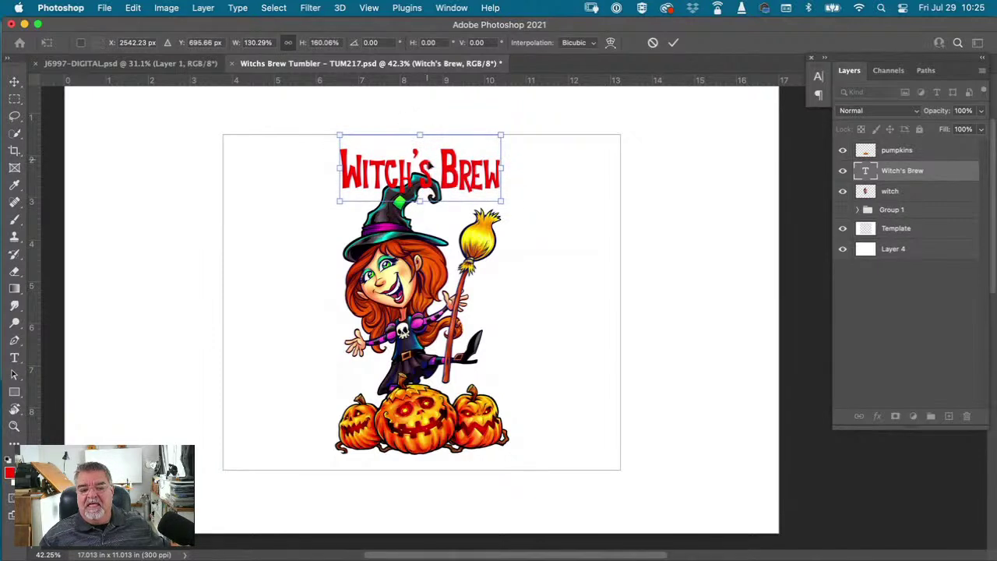
double_click(454, 176)
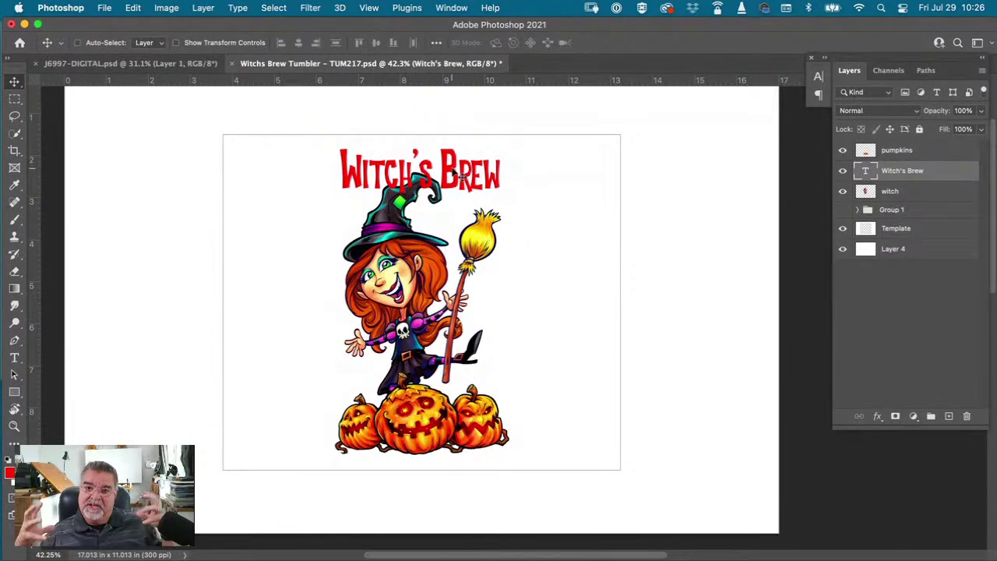
drag(455, 174, 455, 178)
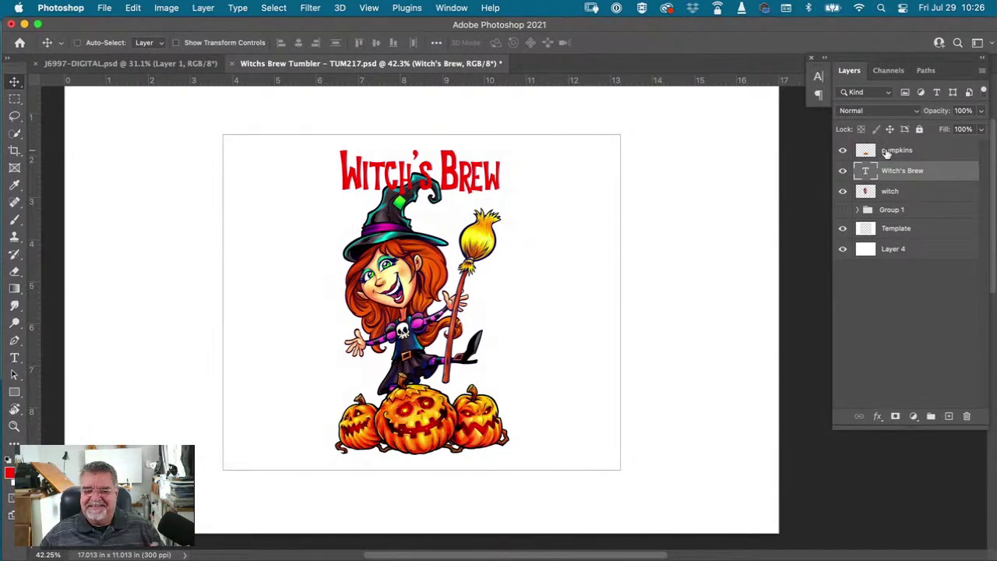
- Move the Witch's Brew text layer below the witch layer and select its text for editing
drag(872, 176, 861, 201)
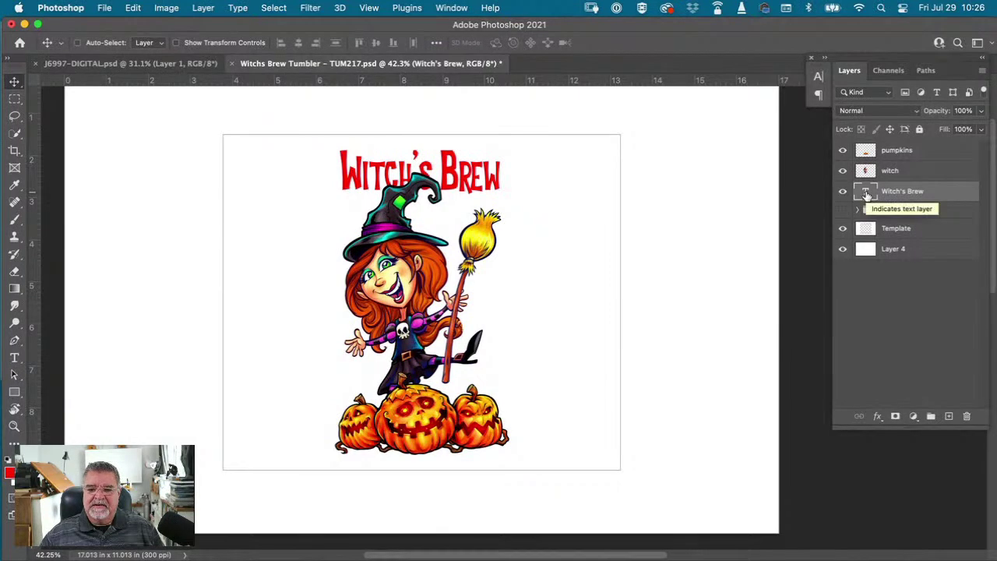
double_click(867, 193)
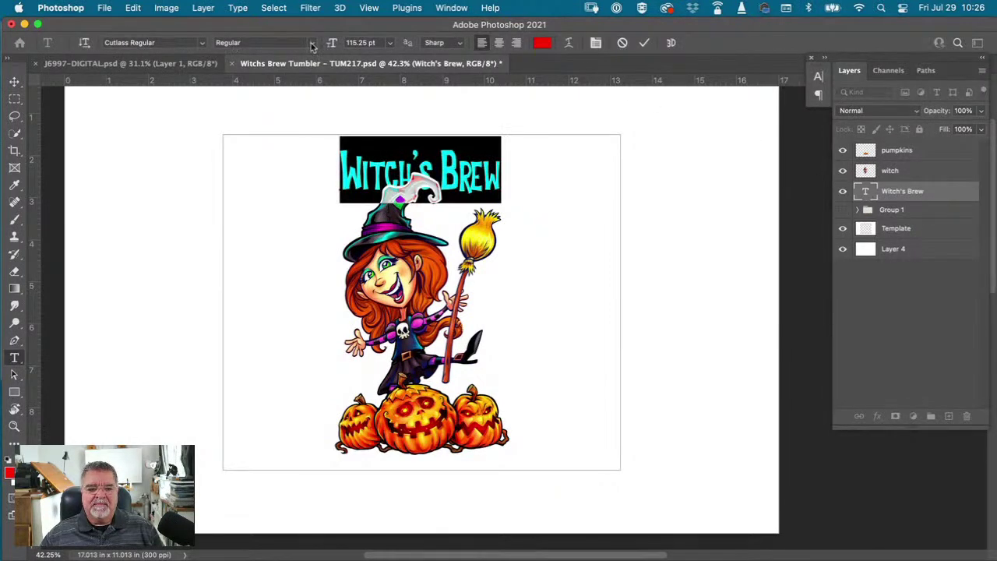
- Warp the title into a gentle upward Arch (about +28% bend), commit it, and nudge it lower
click(569, 44)
drag(835, 98, 625, 102)
click(667, 120)
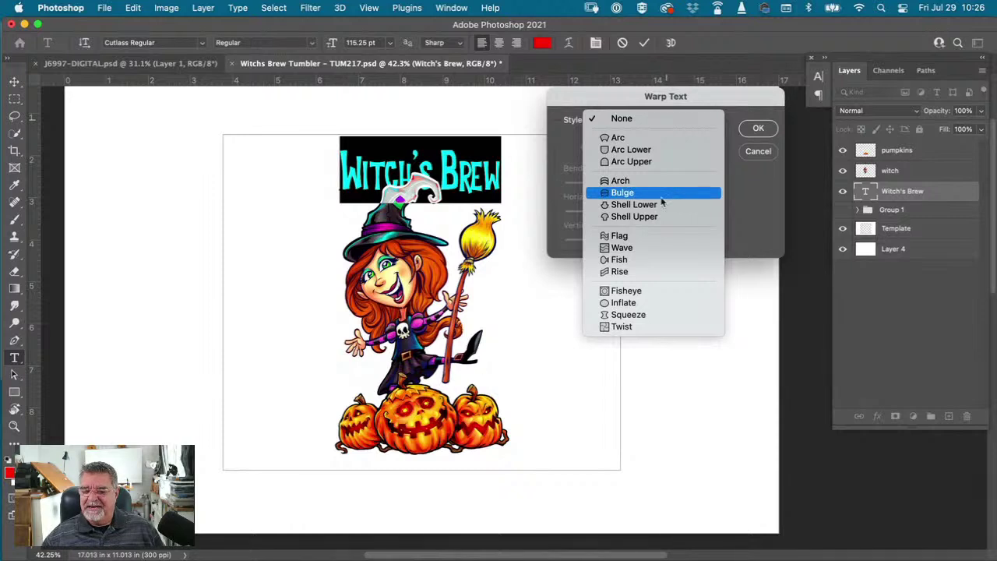
click(621, 180)
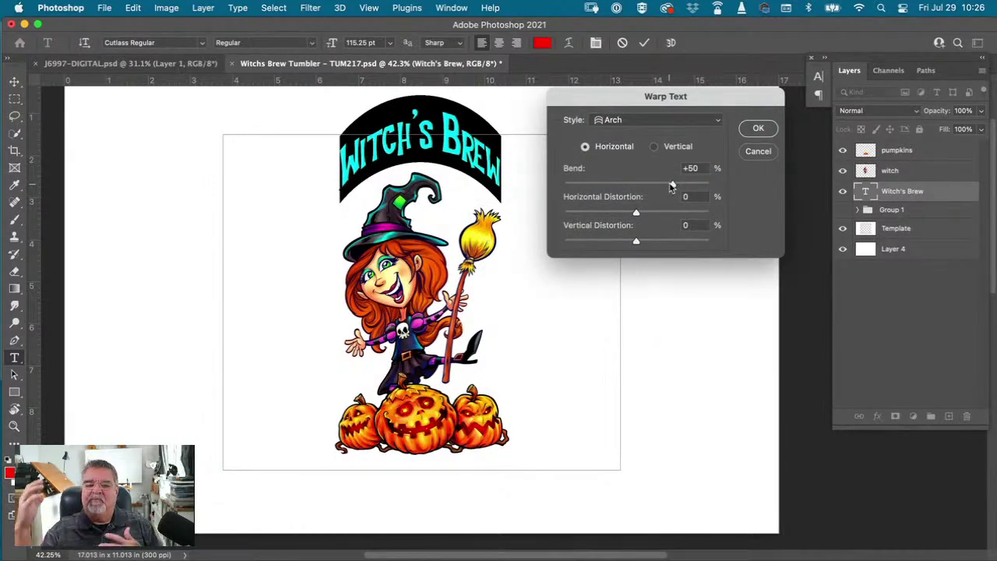
drag(675, 189, 613, 187)
drag(579, 187, 658, 188)
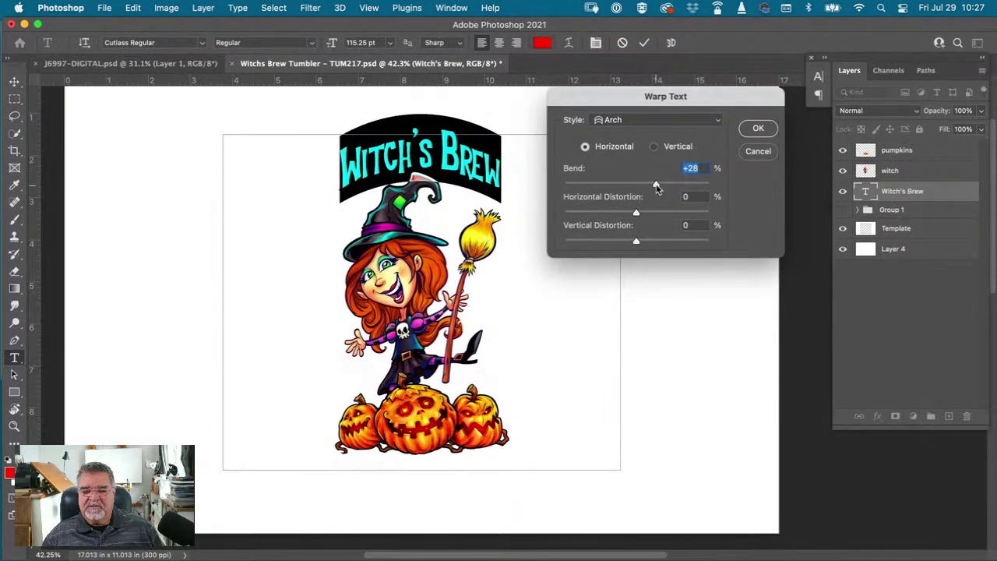
click(756, 128)
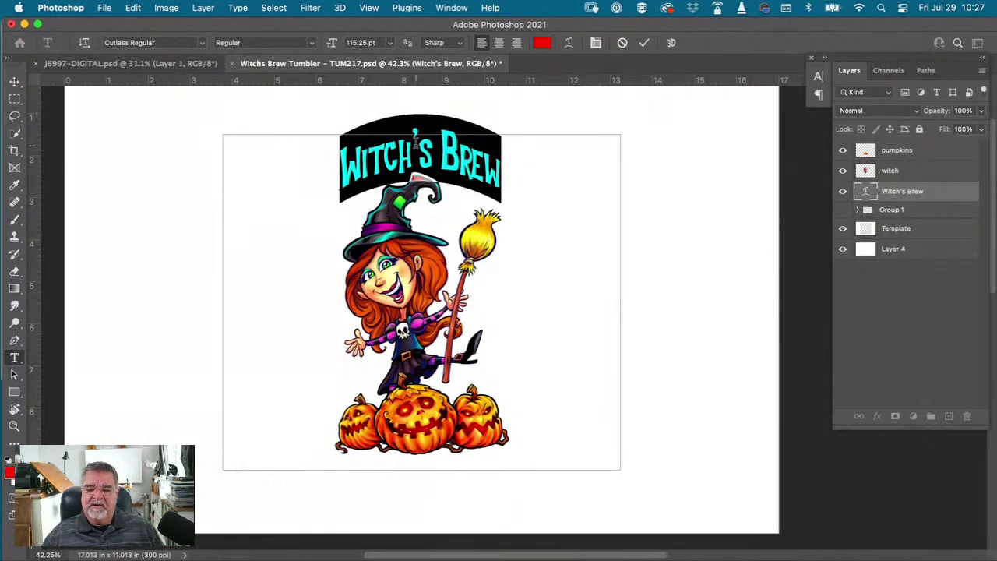
click(14, 81)
drag(438, 166, 435, 190)
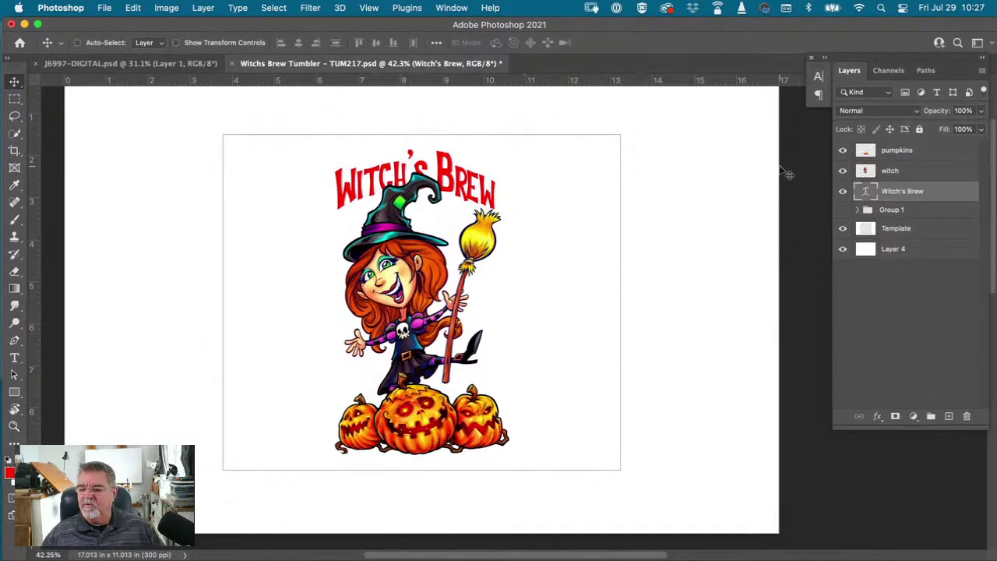
click(858, 152)
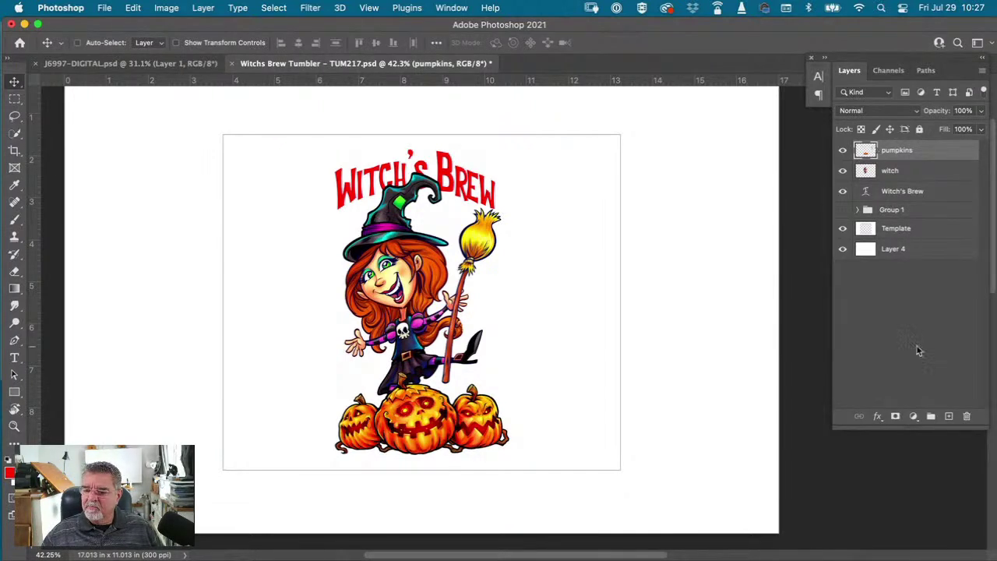
click(878, 417)
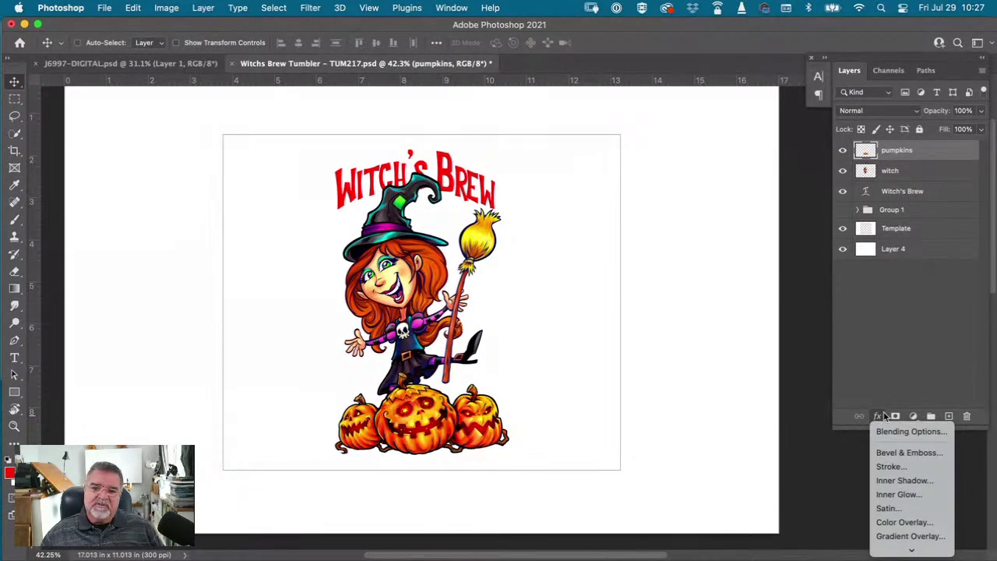
click(896, 358)
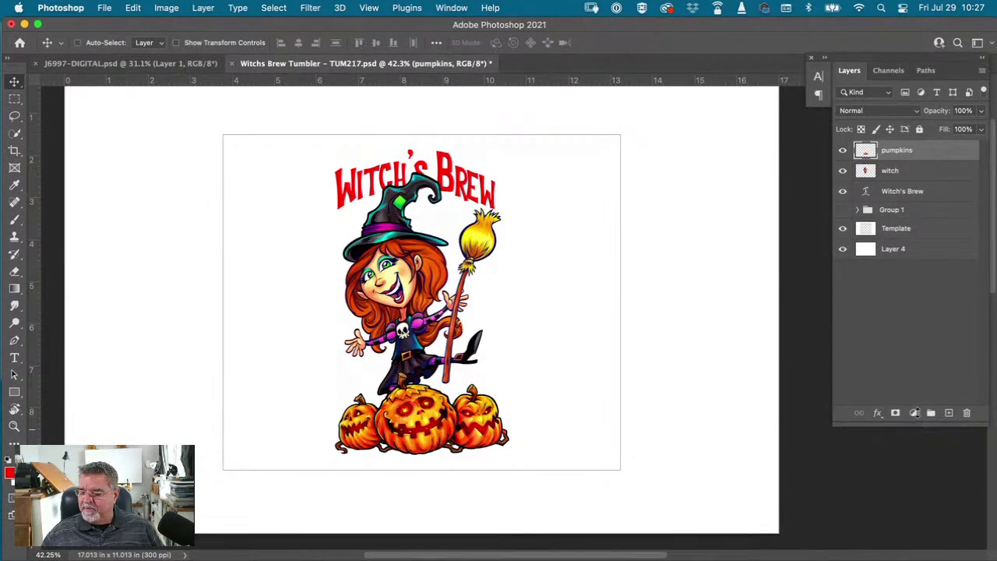
drag(918, 428, 914, 311)
click(878, 300)
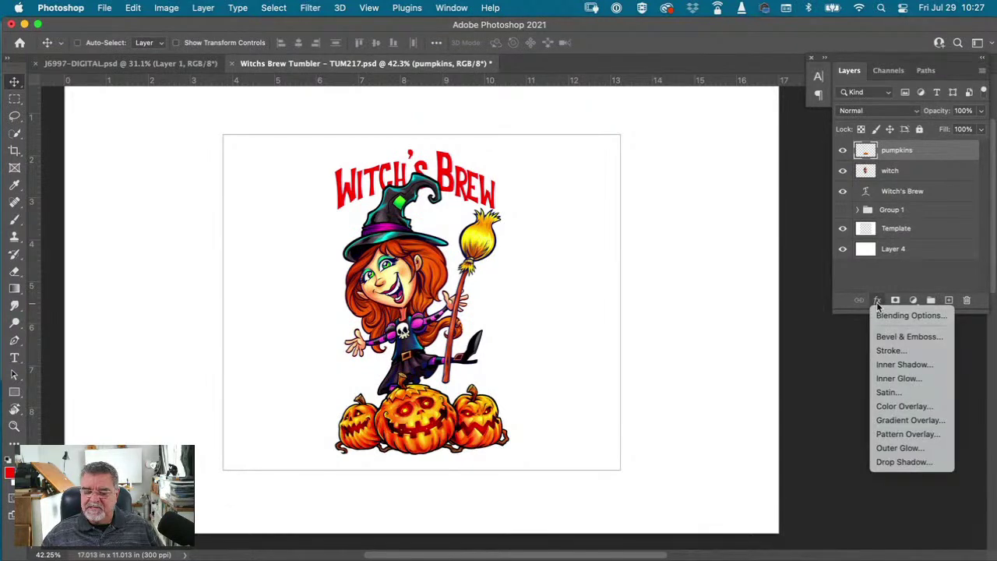
click(892, 352)
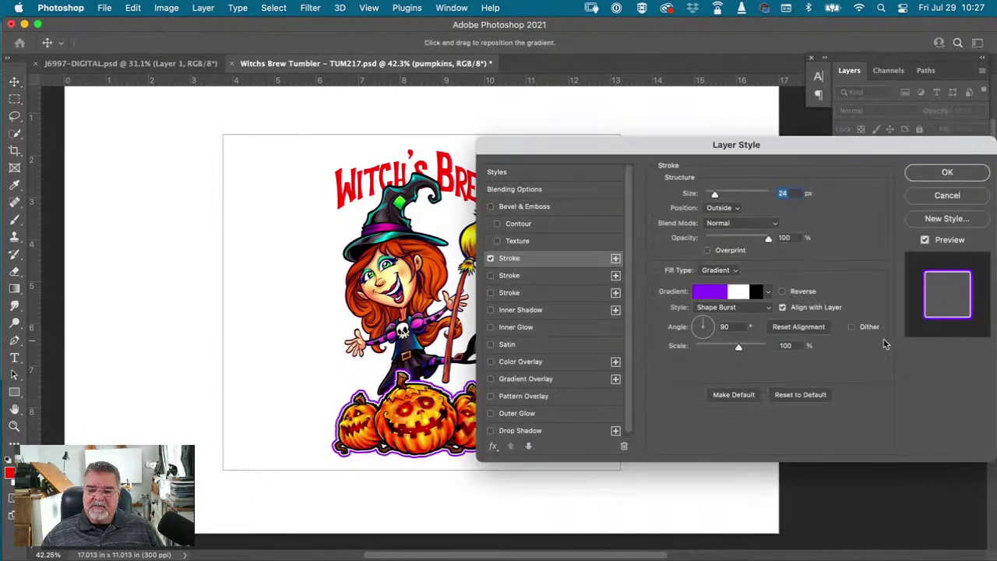
drag(670, 148, 591, 44)
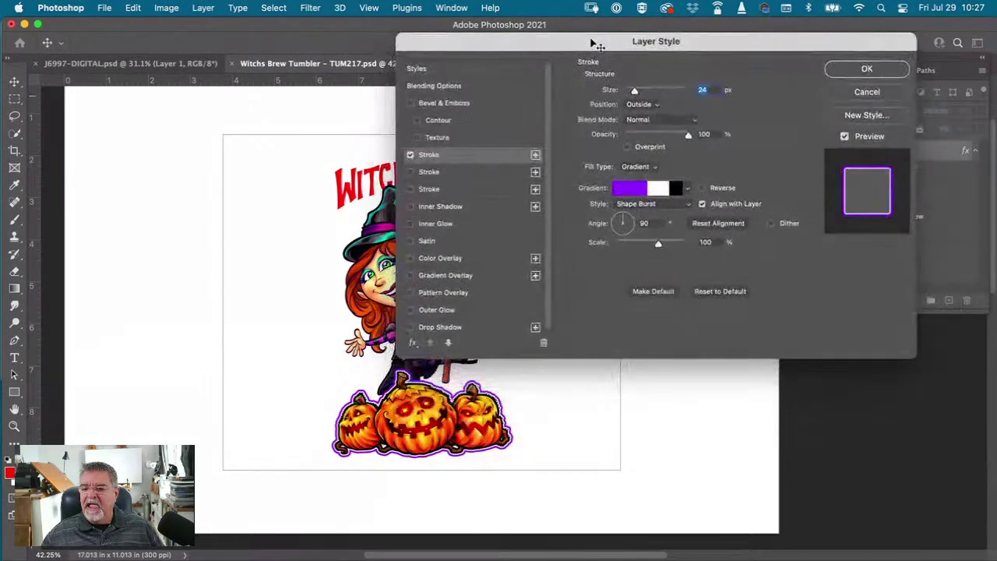
scroll(246, 277, right, 5)
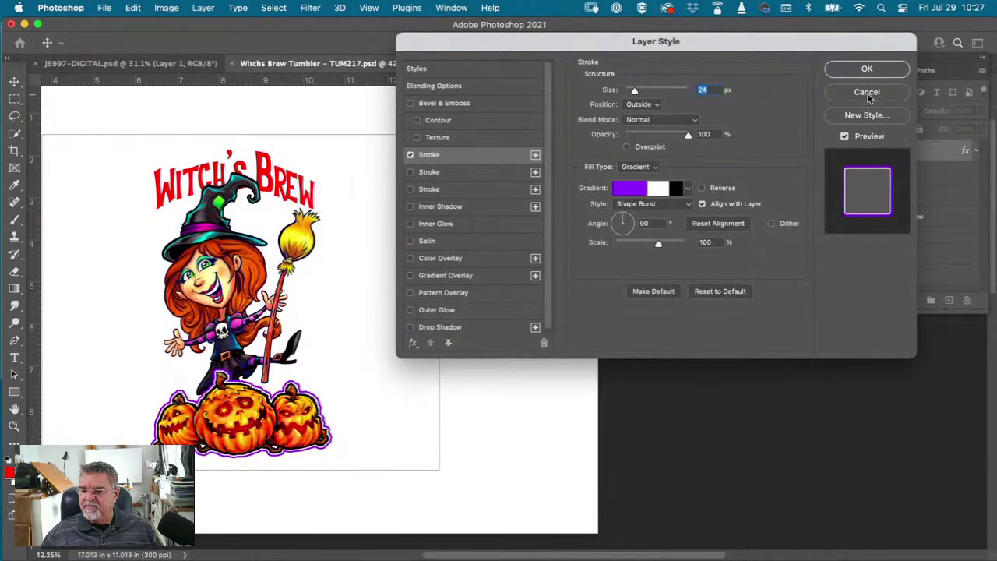
key(Escape)
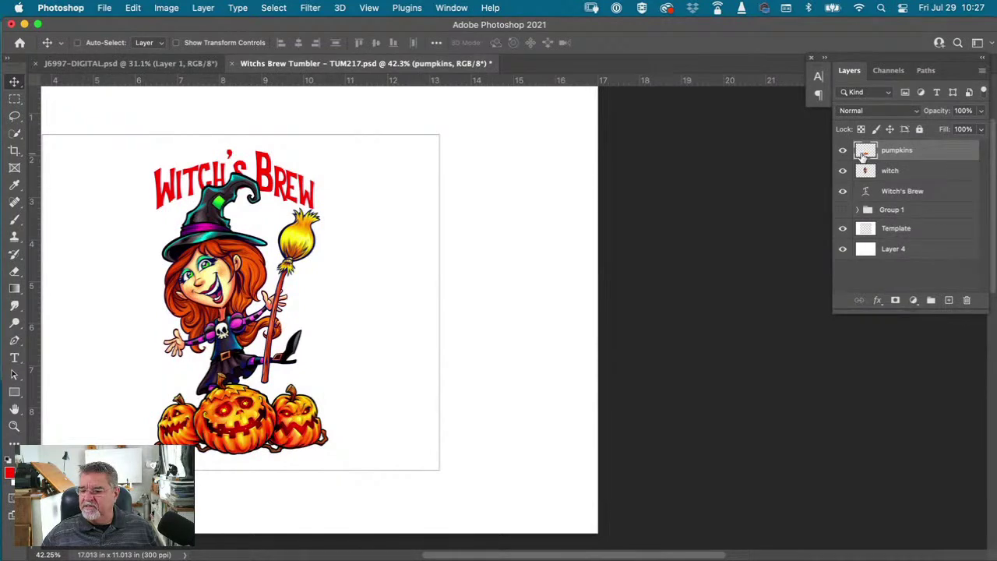
click(869, 192)
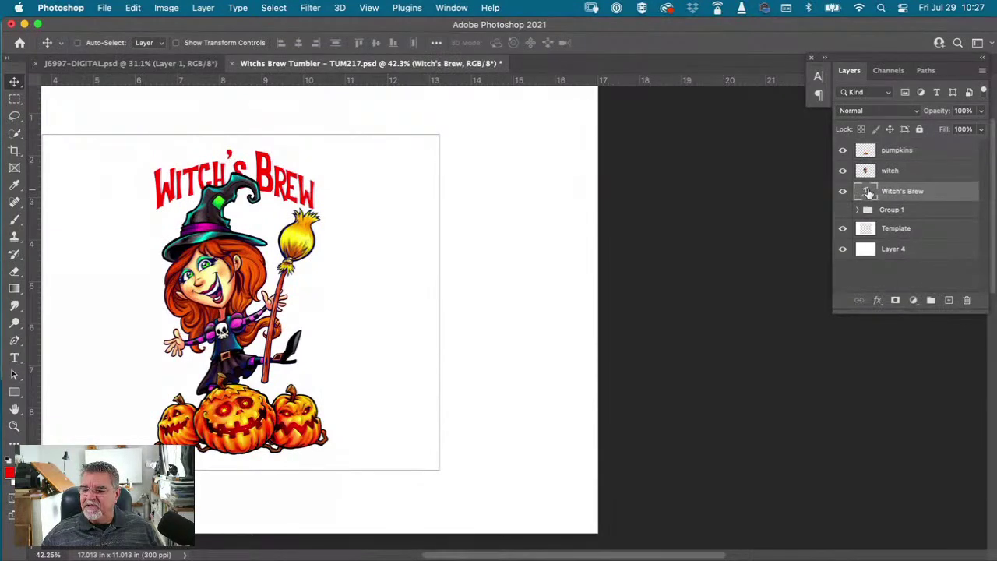
- In the title's Stroke effect, disable the purple gradient stroke and enable a second 12 px grey outside stroke
click(878, 300)
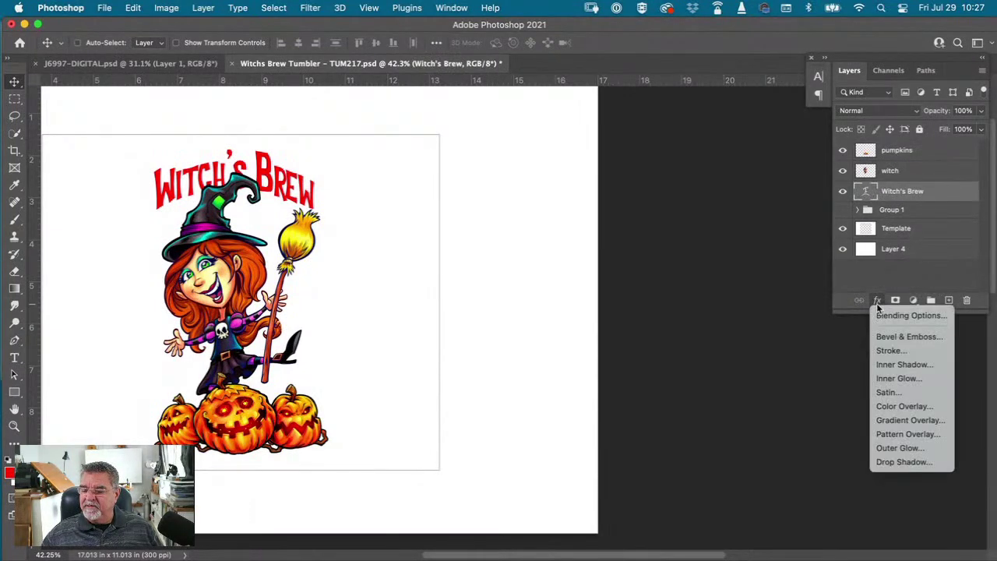
click(888, 351)
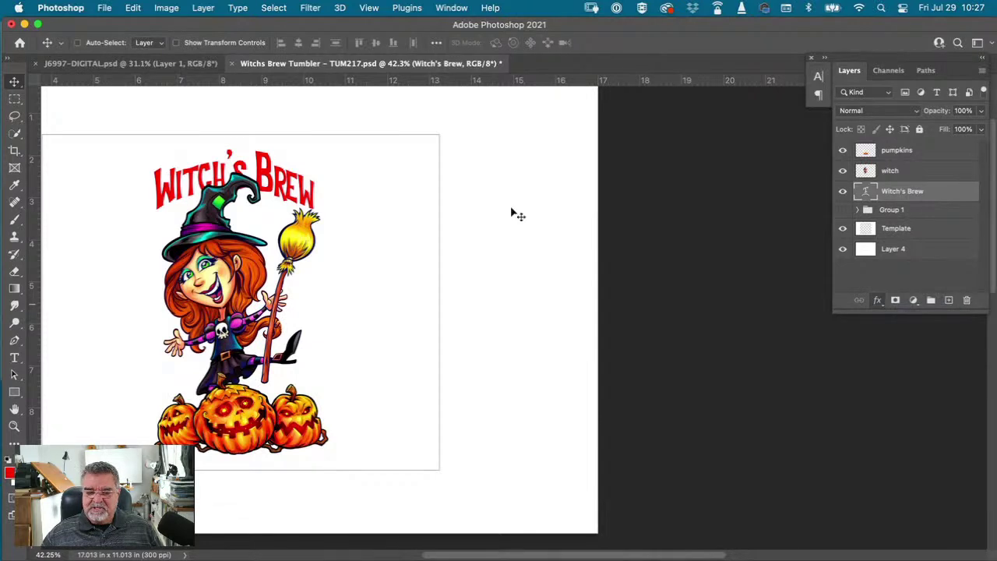
drag(694, 45, 669, 100)
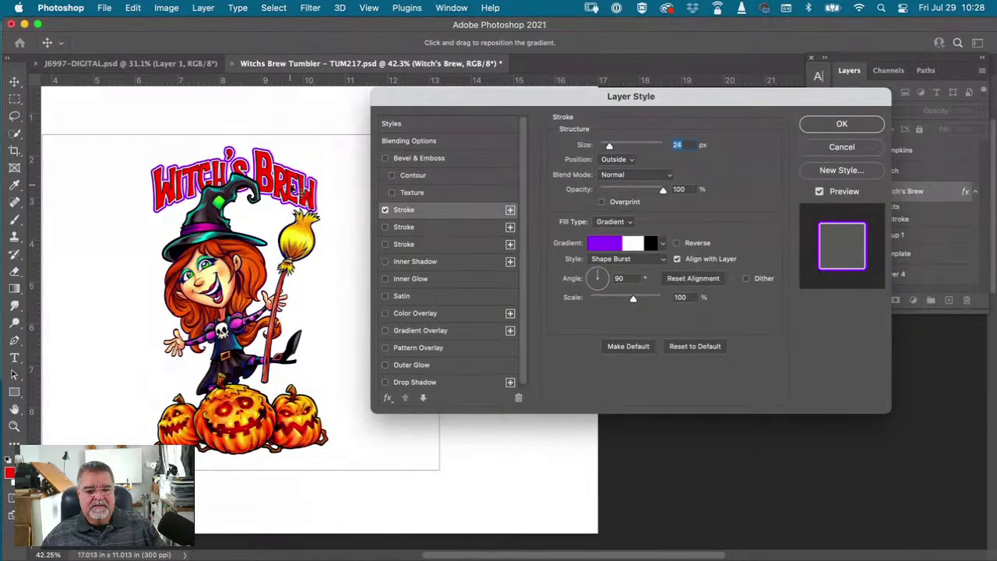
key(super+equal)
scroll(248, 205, up, 2)
scroll(248, 204, down, 2)
scroll(247, 205, left, 1)
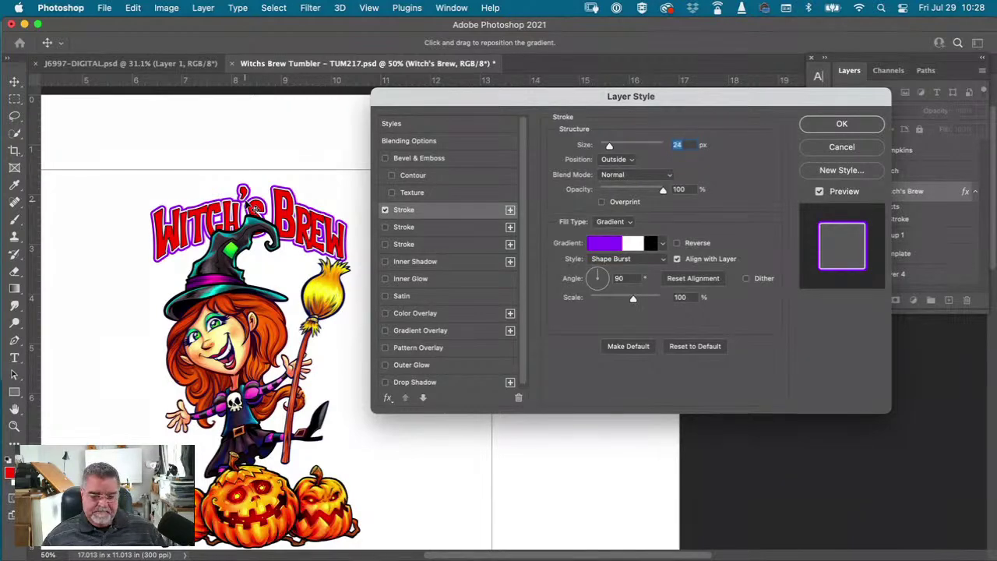
key(super+equal)
scroll(190, 199, left, 2)
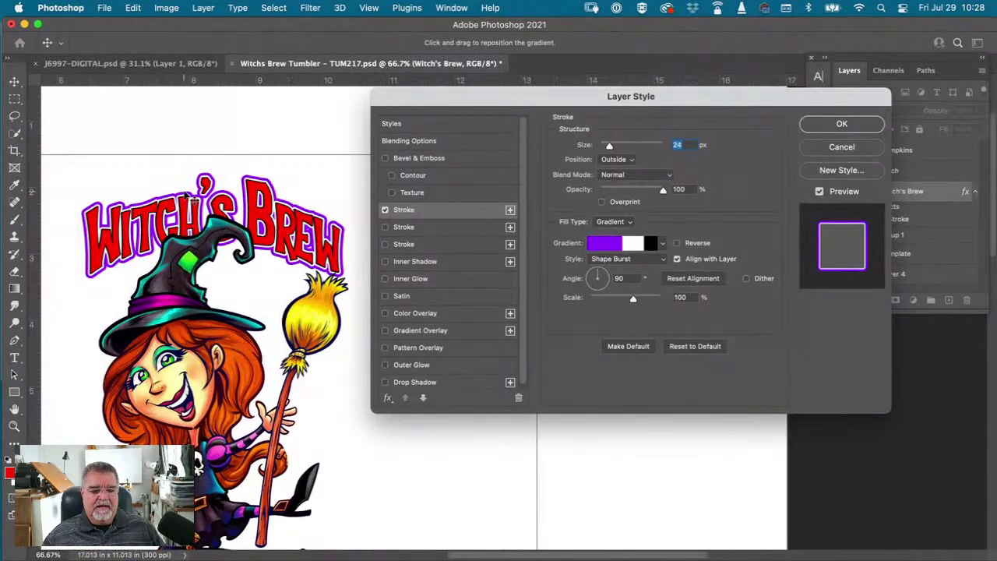
scroll(192, 198, up, 1)
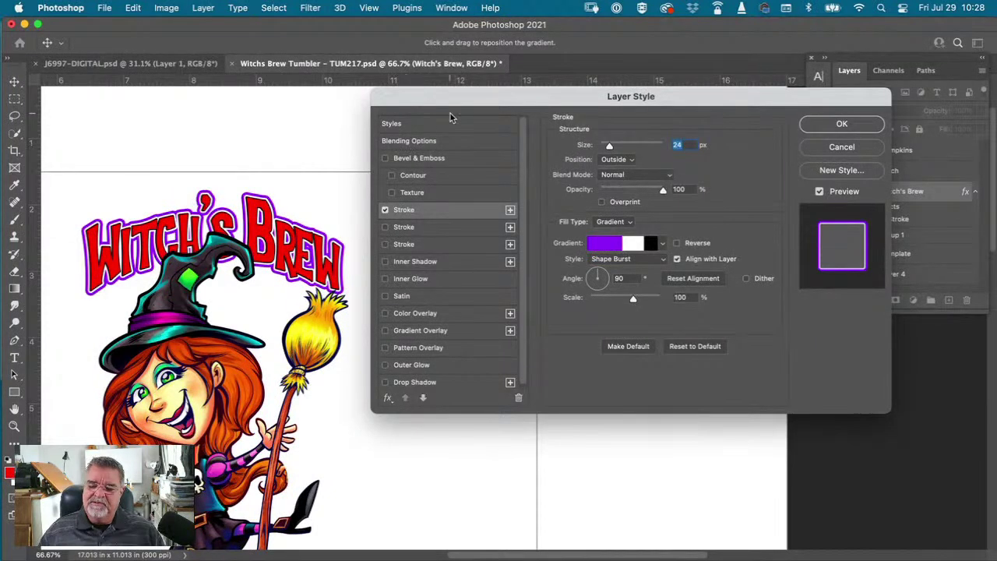
click(385, 210)
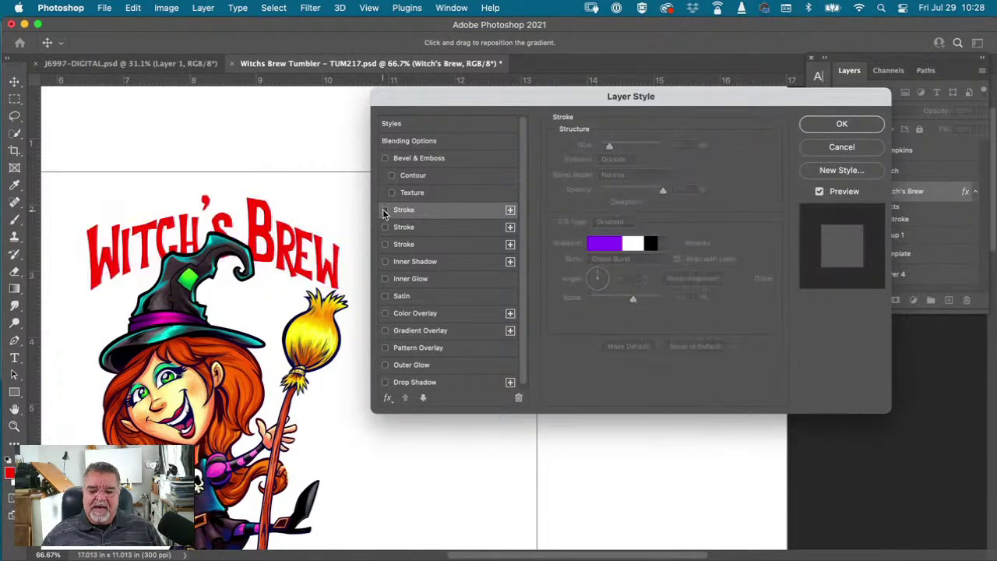
click(404, 227)
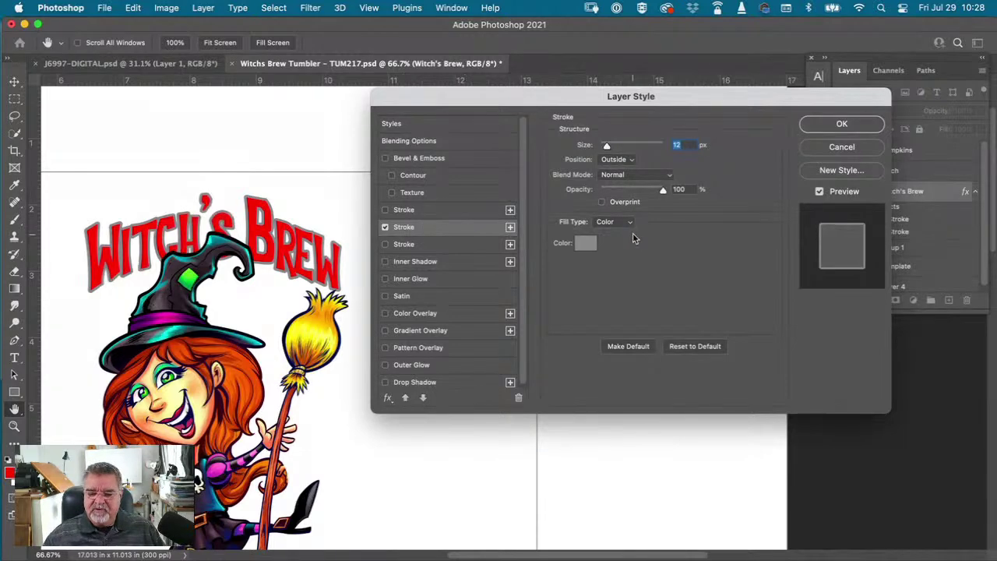
- Make the second stroke purple, kept outside, and thin it to about 9 px
click(592, 248)
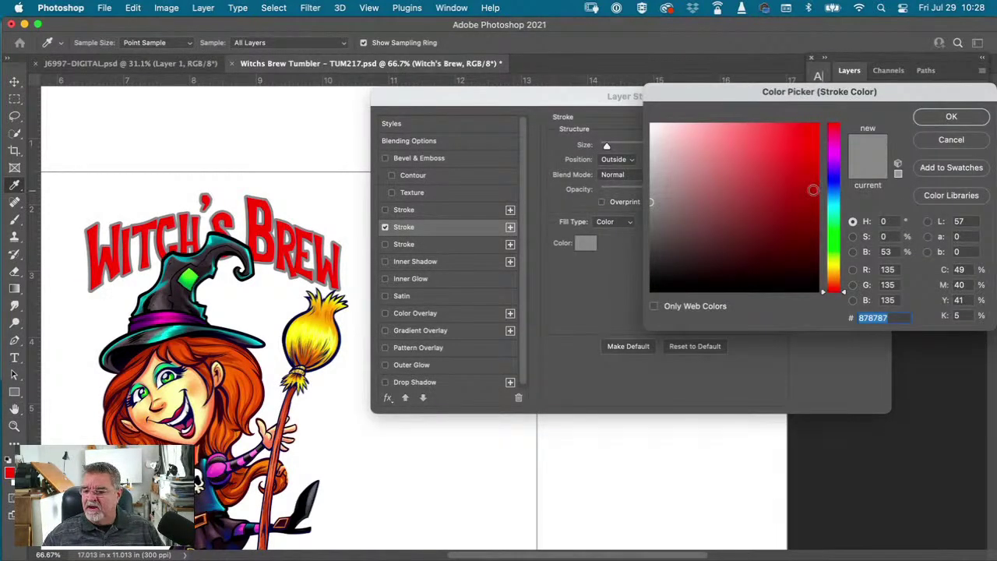
click(835, 162)
click(782, 170)
click(818, 123)
click(947, 117)
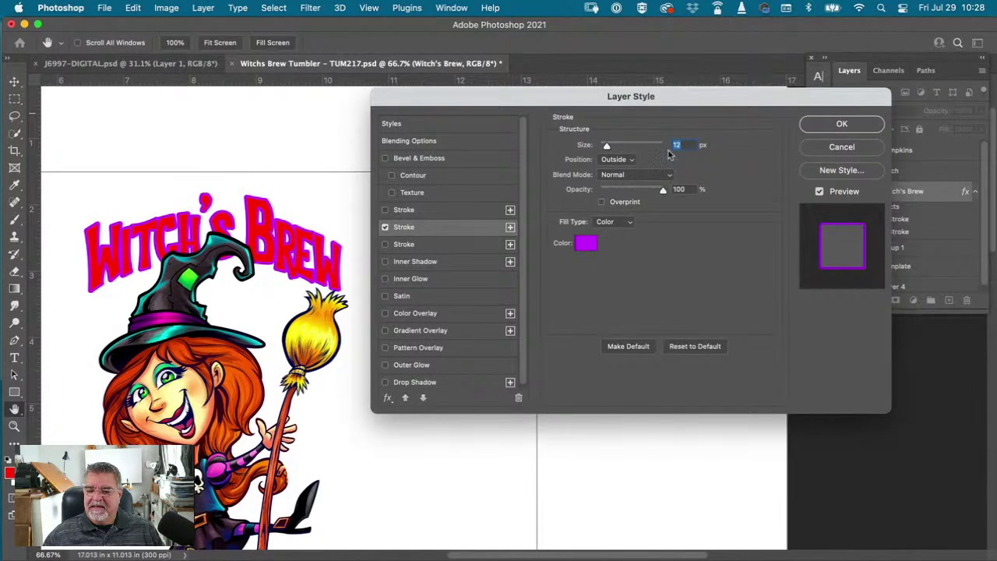
mouse_move(606, 147)
mouse_down()
mouse_move(639, 148)
mouse_move(624, 148)
mouse_up()
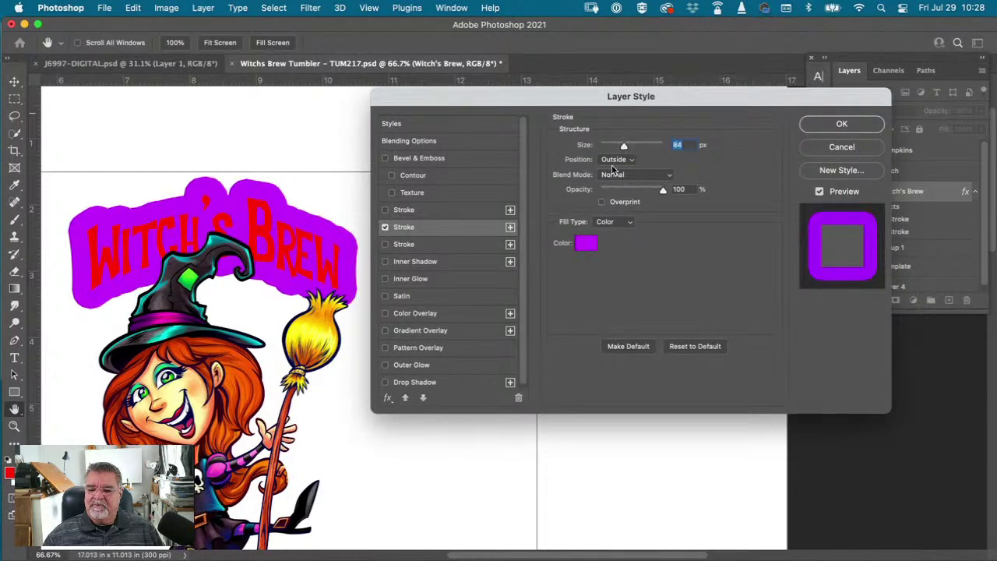
click(624, 158)
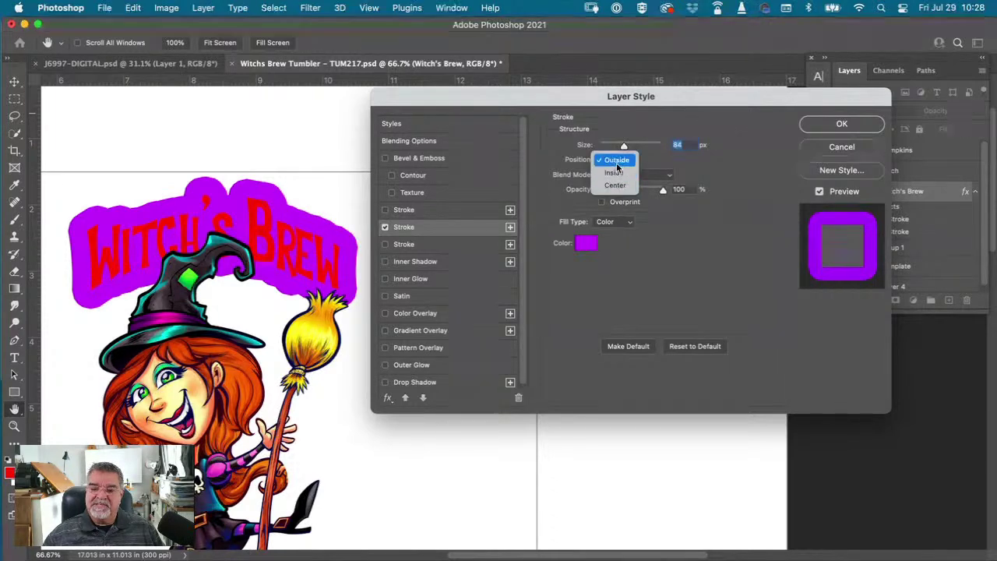
click(622, 156)
click(617, 146)
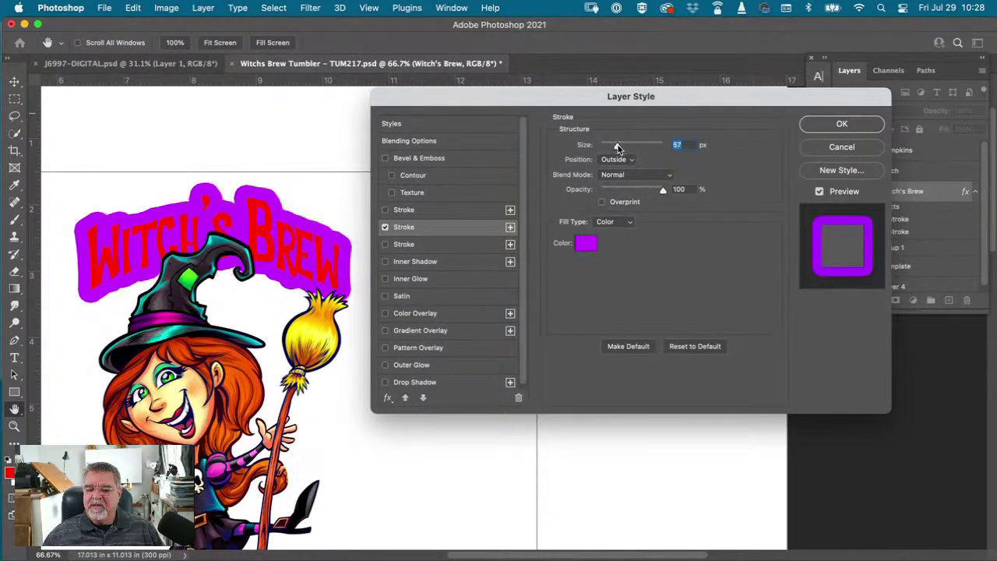
drag(618, 148, 605, 149)
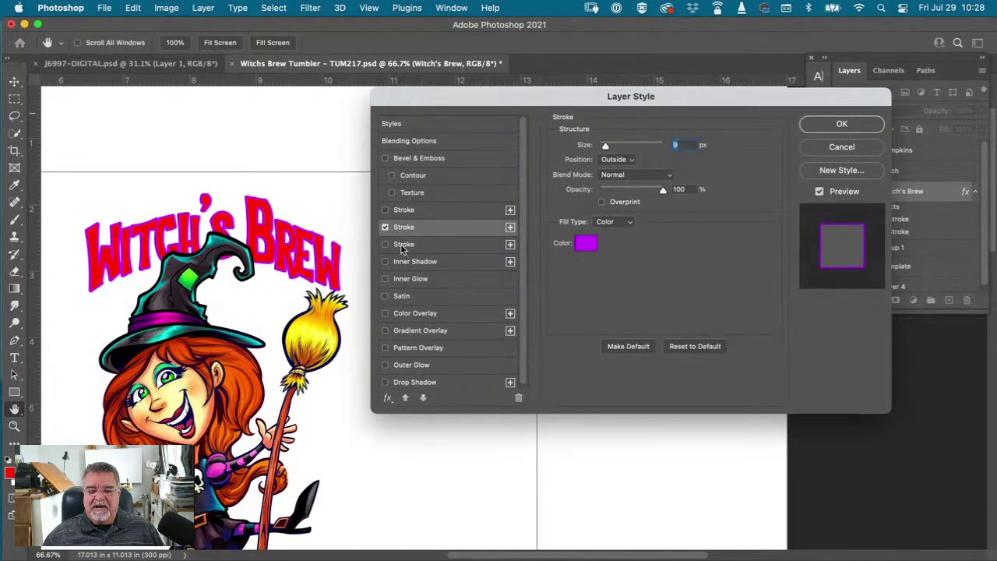
- Enable a third stroke and set its colour to black
click(404, 245)
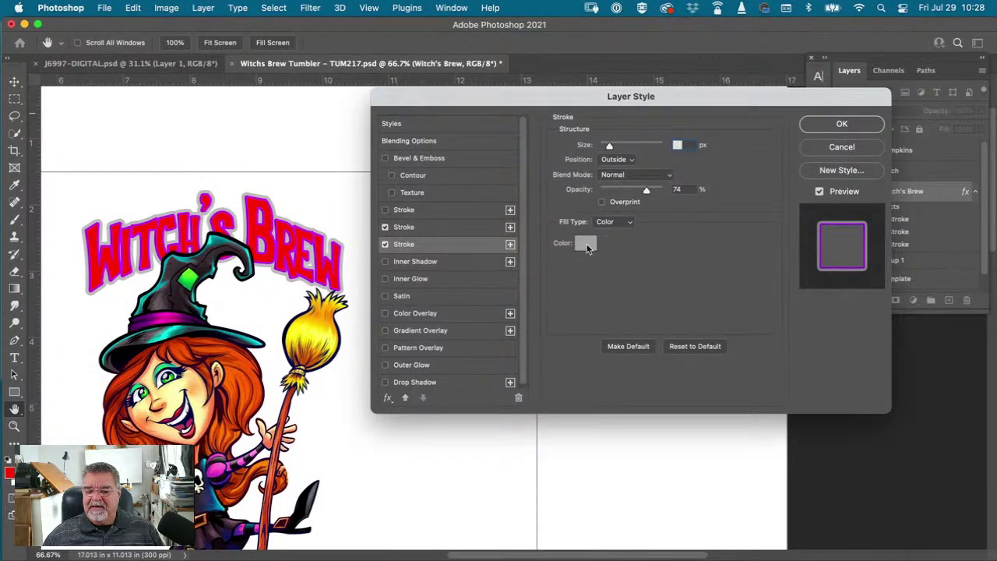
click(588, 246)
drag(769, 223, 742, 308)
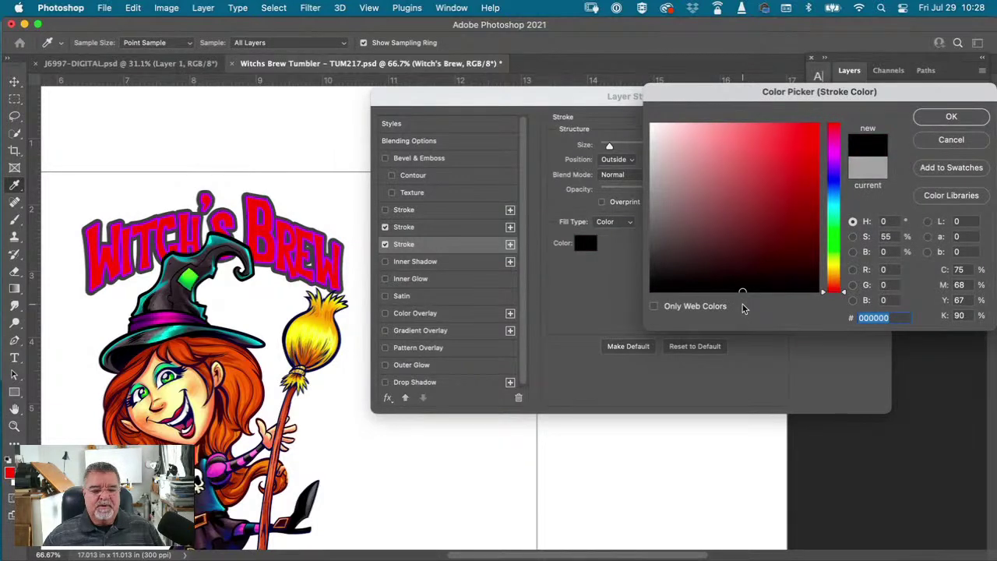
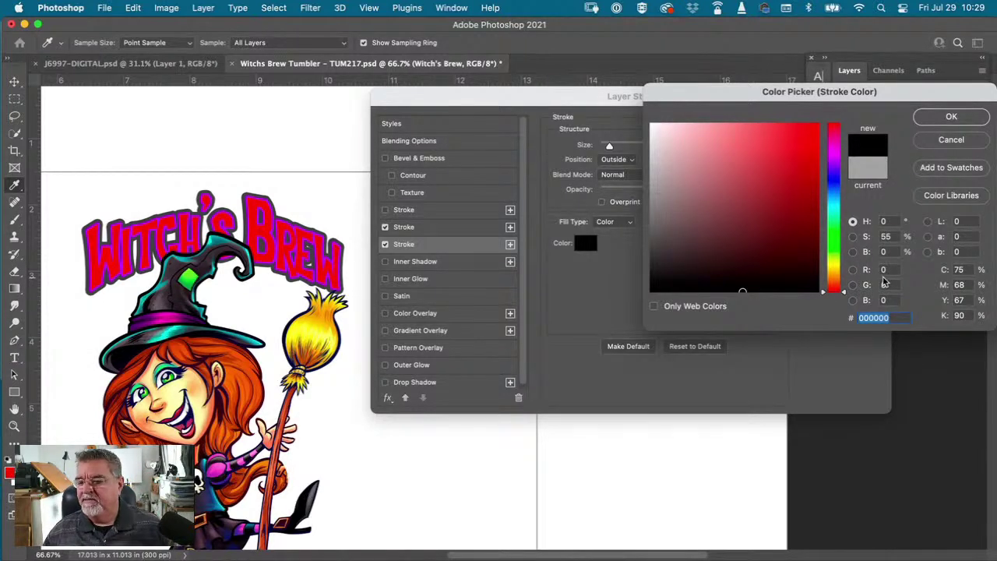
- Cancel the black colour choice and enable only the purple gradient outline stroke
click(954, 141)
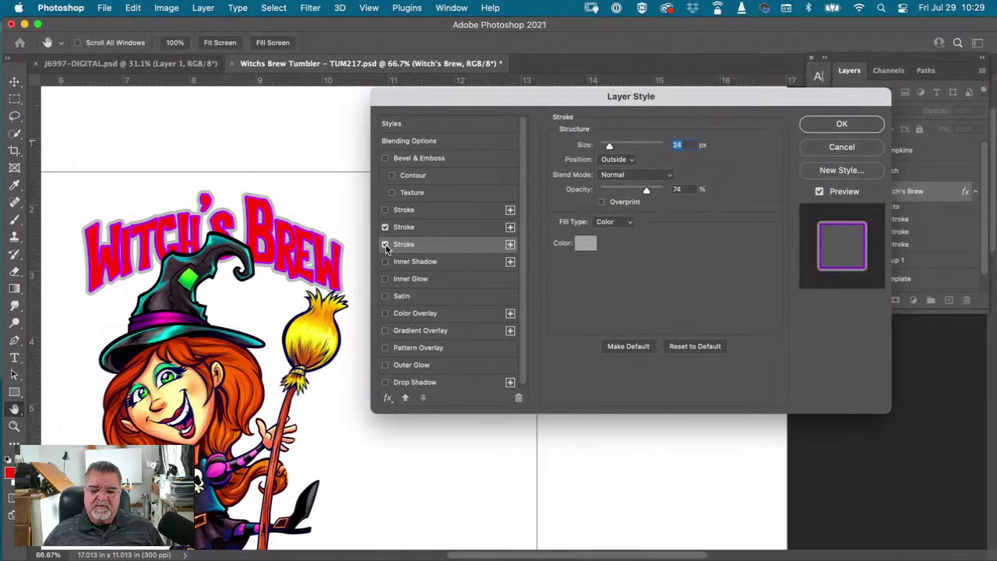
click(385, 244)
click(385, 227)
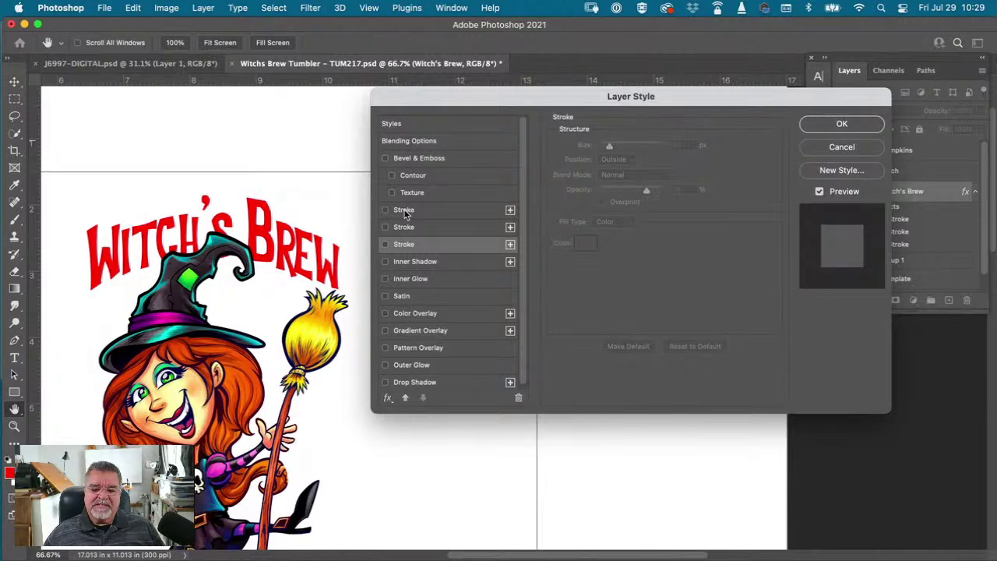
click(404, 214)
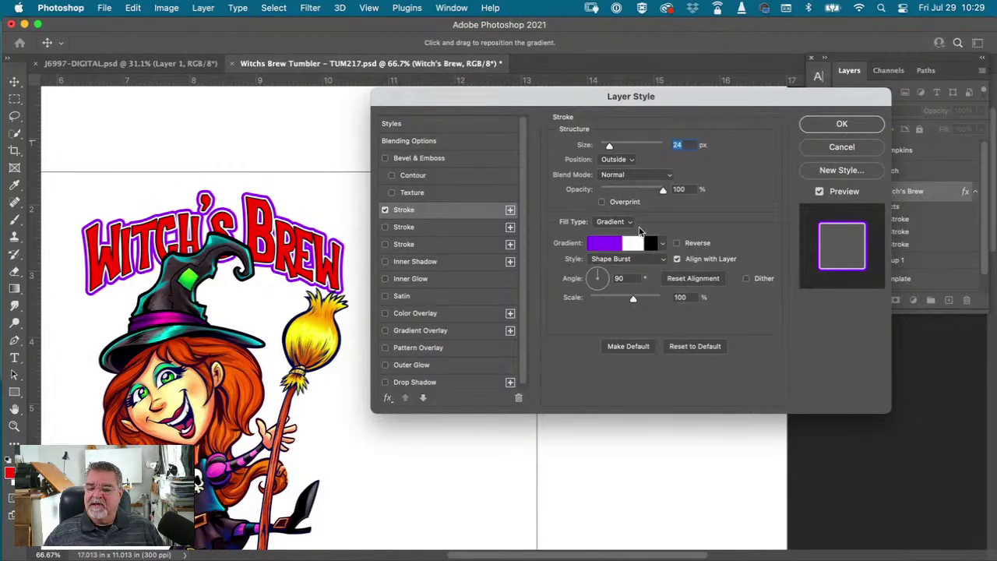
- Keep the stroke at Outside with Gradient fill, and open its gradient
click(631, 162)
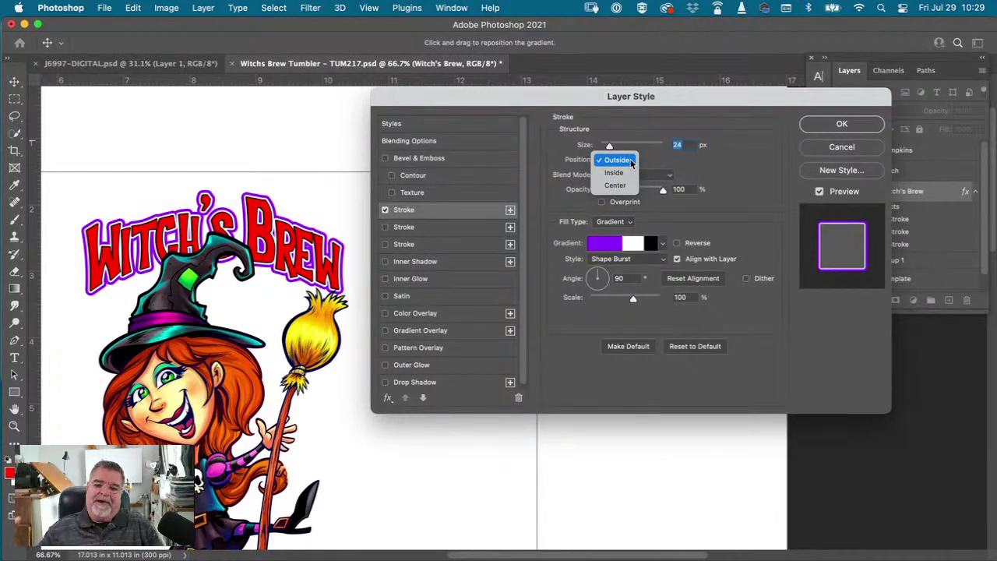
click(719, 170)
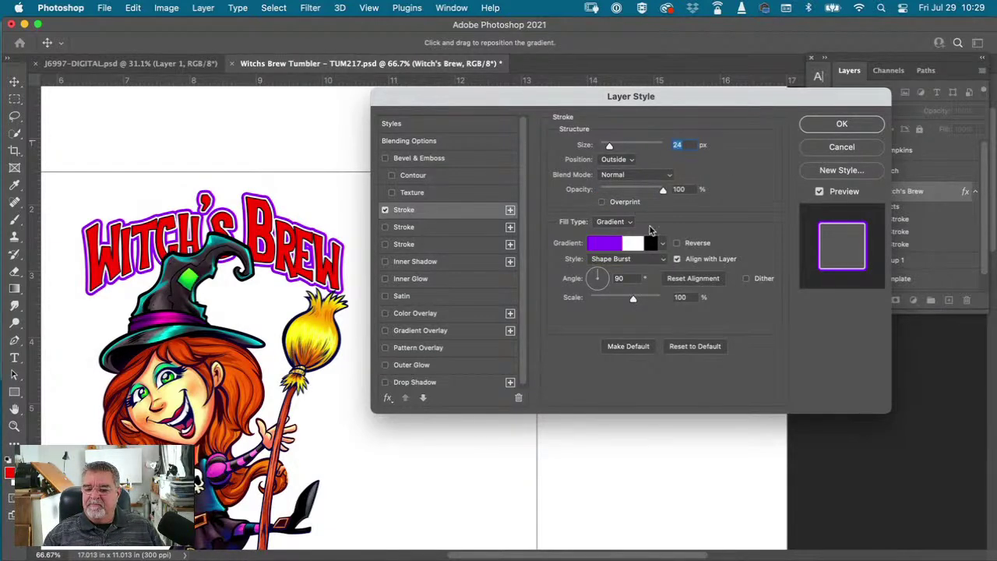
click(628, 222)
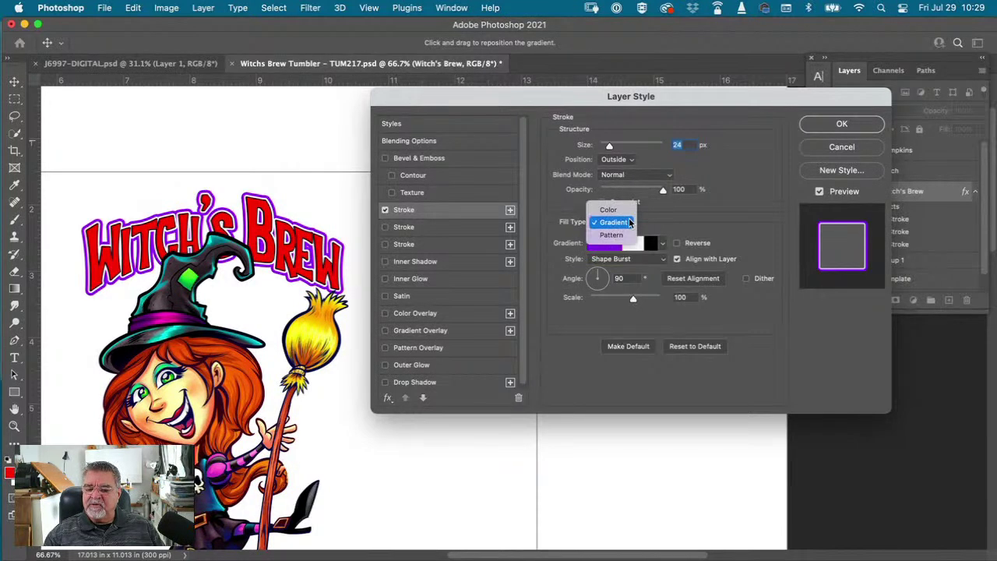
click(606, 223)
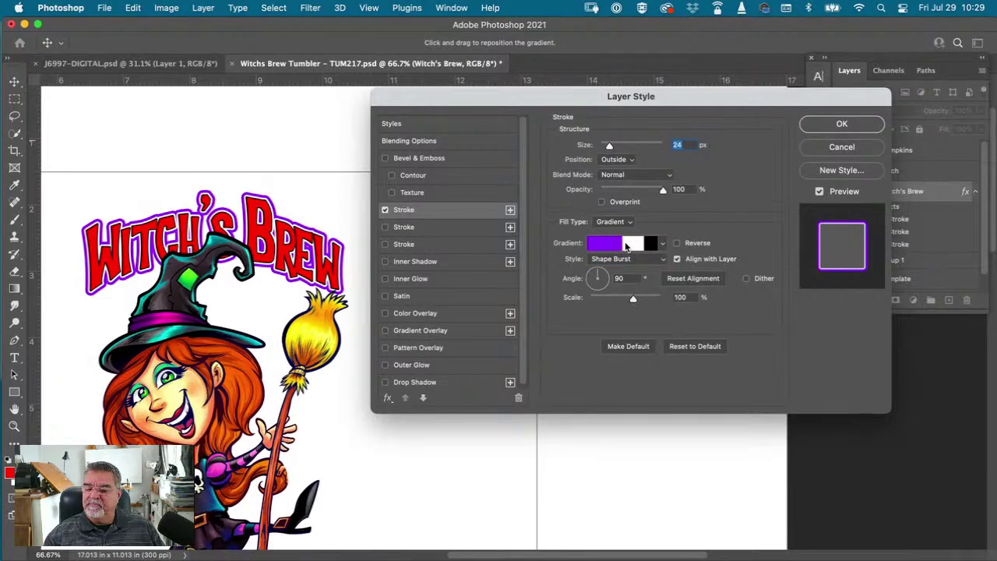
click(625, 246)
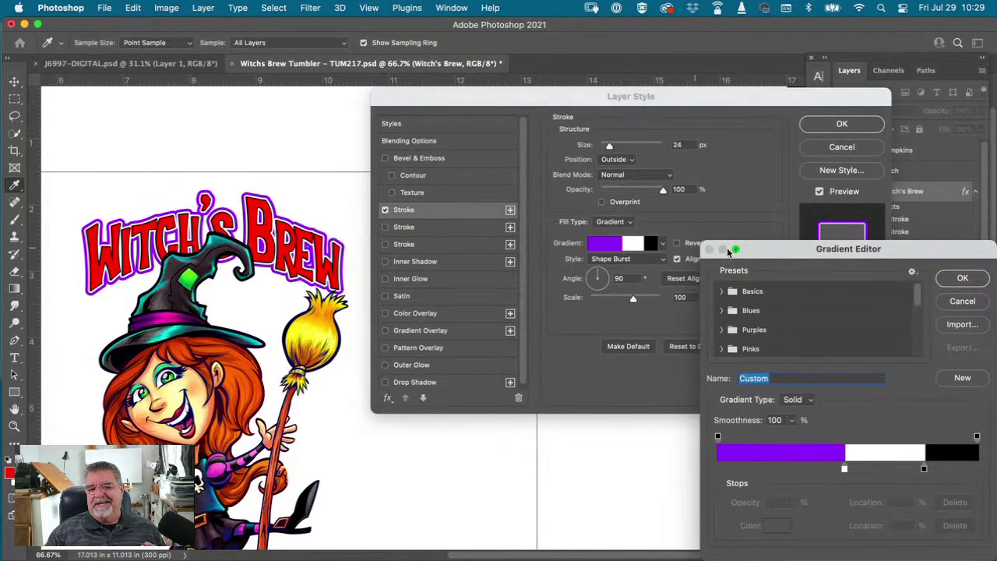
- Add a white end stop and remove the black and purple stops from the stroke gradient
drag(781, 254, 565, 156)
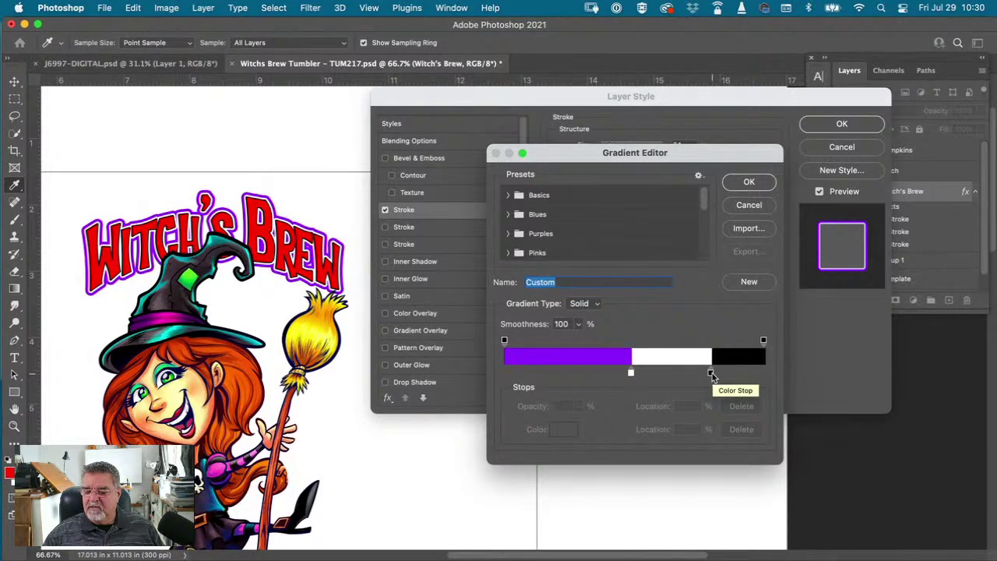
click(763, 372)
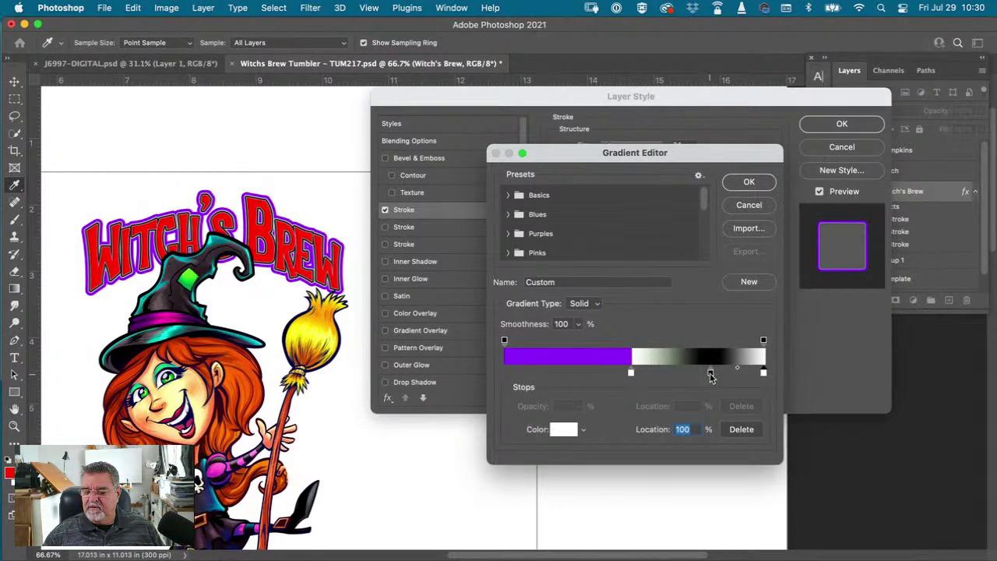
drag(709, 377, 709, 396)
mouse_move(633, 376)
mouse_down()
mouse_move(628, 406)
mouse_move(474, 381)
mouse_up()
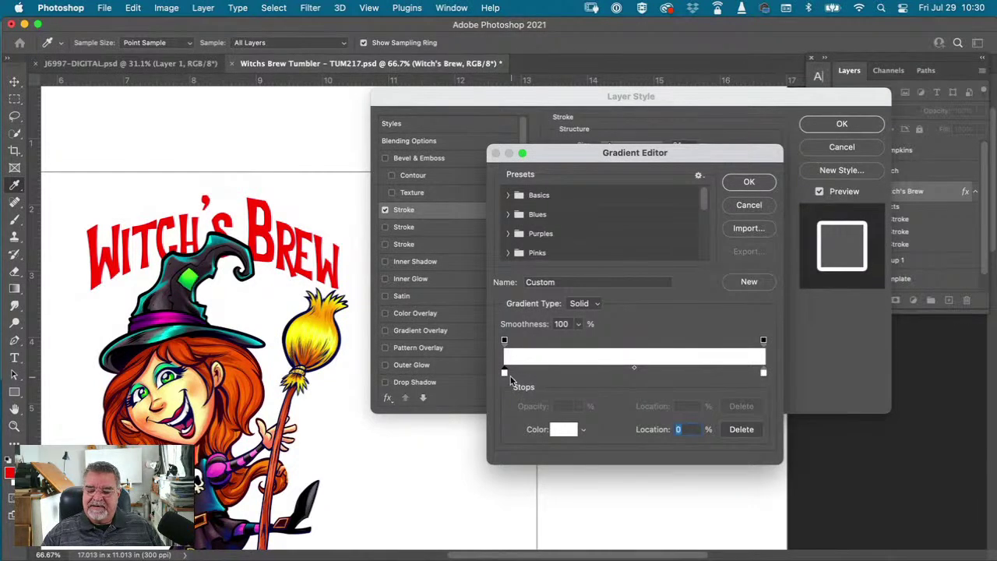
- Make the right gradient stop black and the left stop purple 810cfa
click(763, 374)
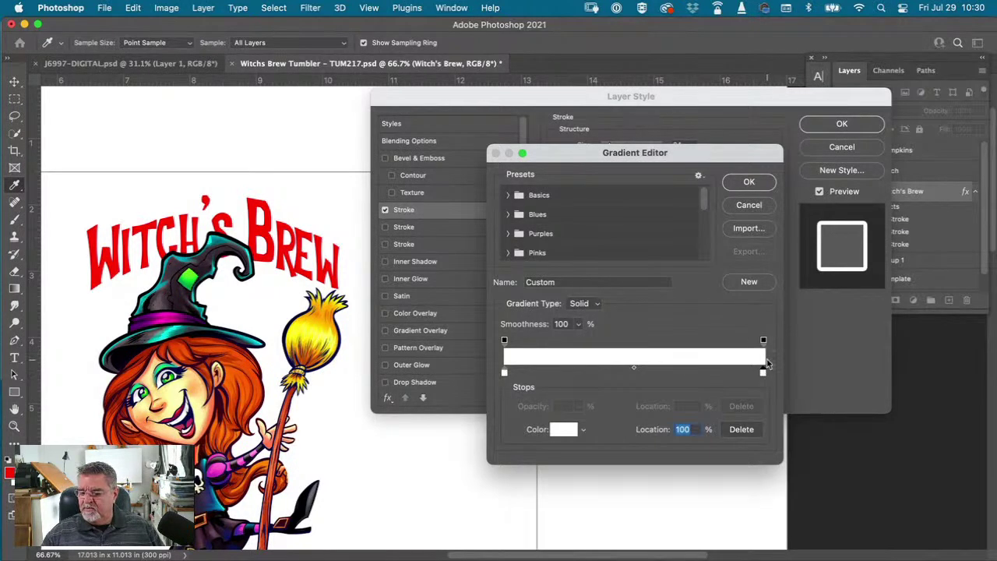
click(559, 431)
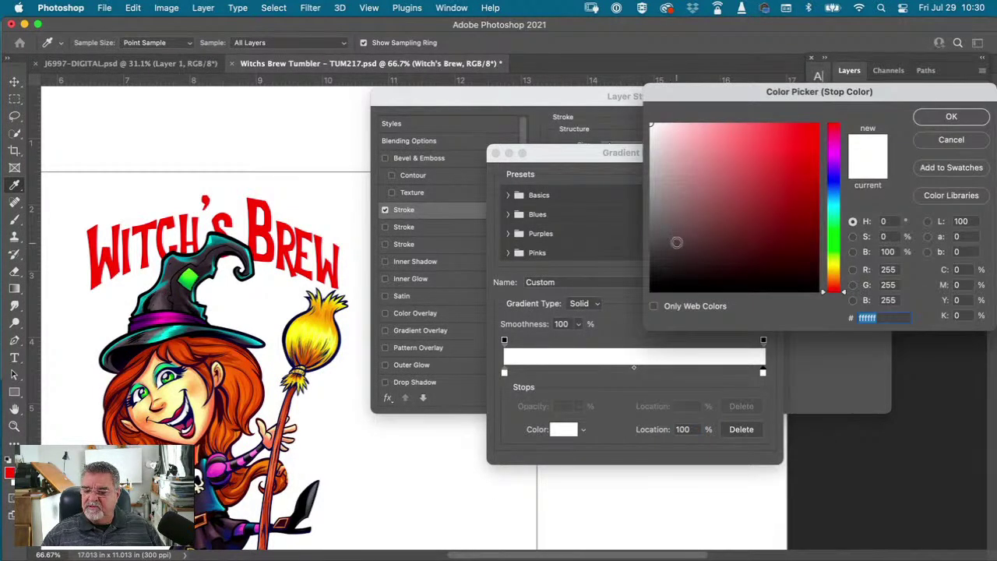
drag(662, 284, 647, 302)
click(951, 116)
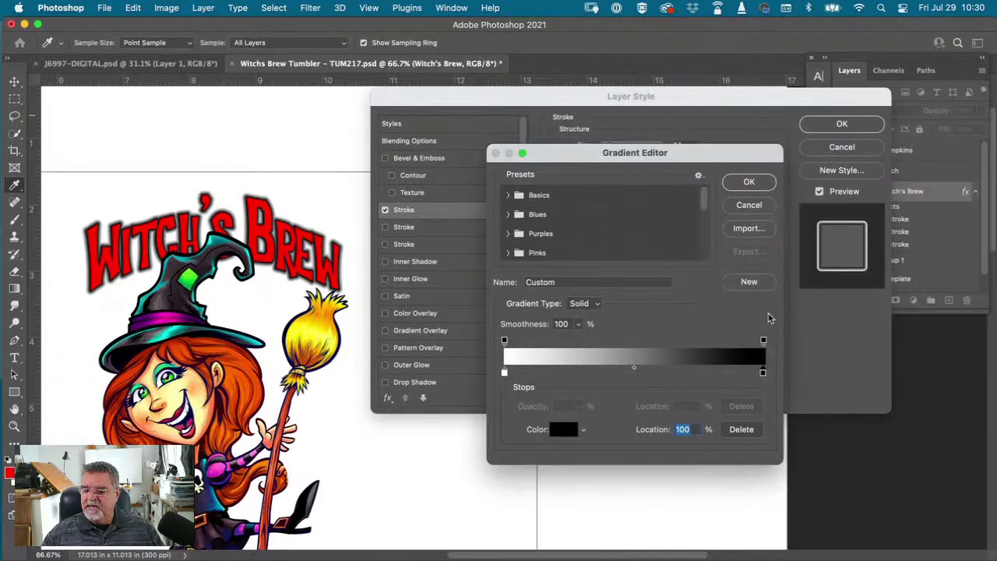
click(504, 375)
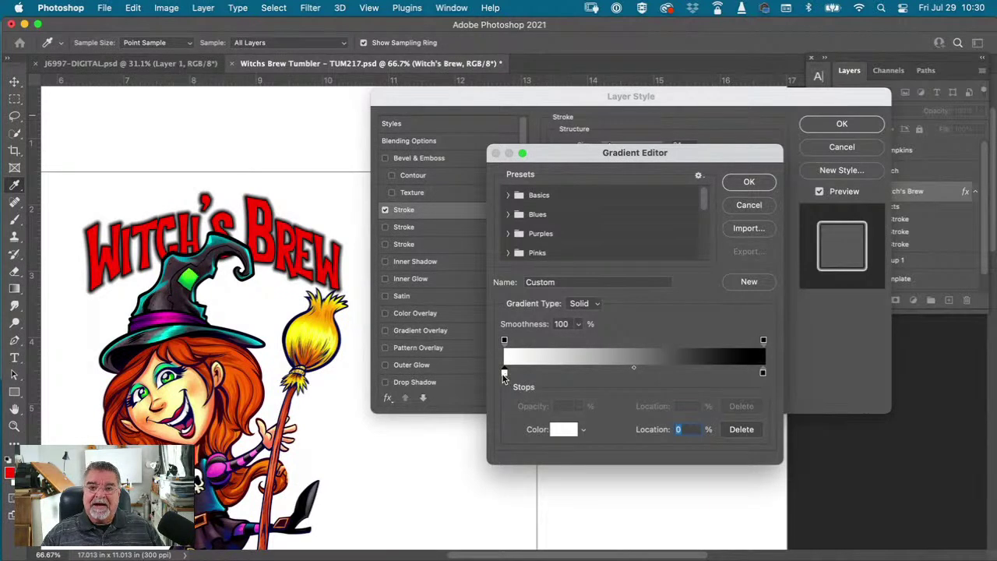
click(564, 429)
click(832, 167)
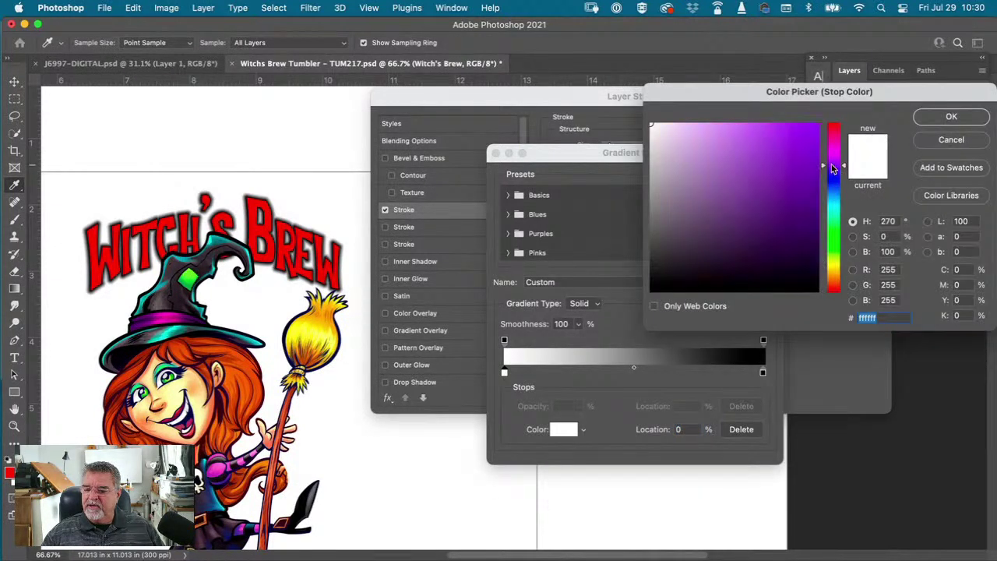
click(815, 128)
click(811, 126)
click(951, 117)
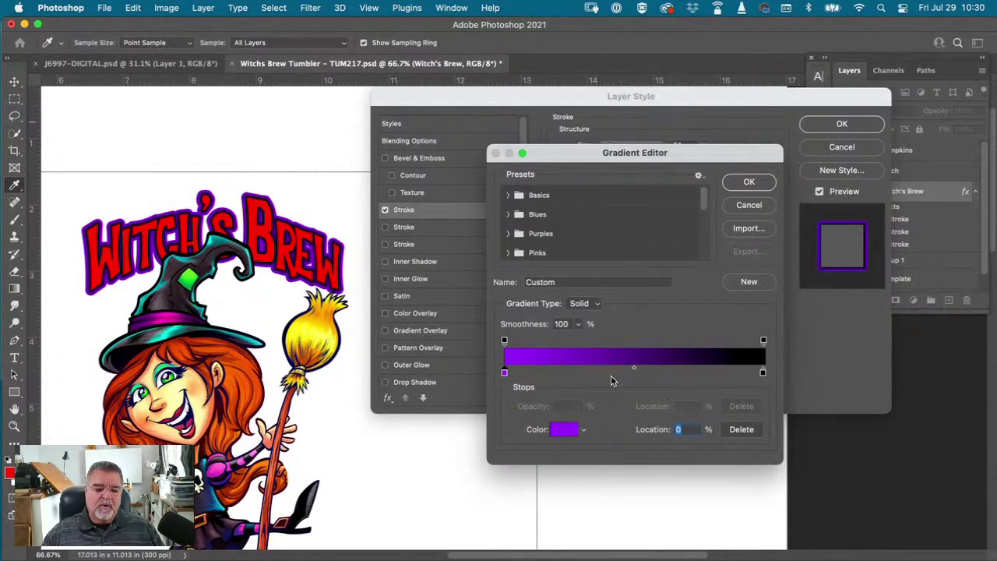
- Add a near-white stop at 66% and close the Gradient Editor
click(677, 372)
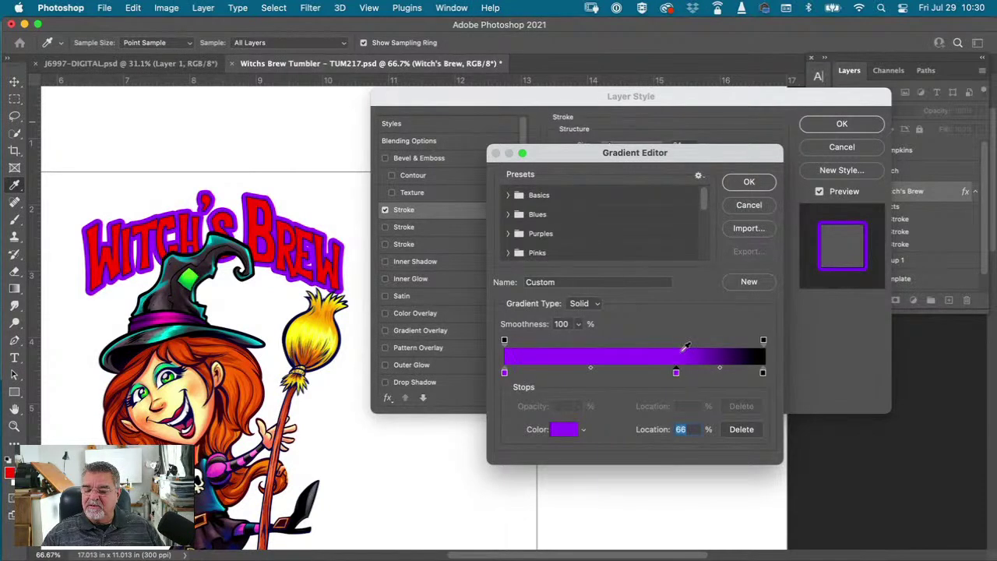
click(565, 430)
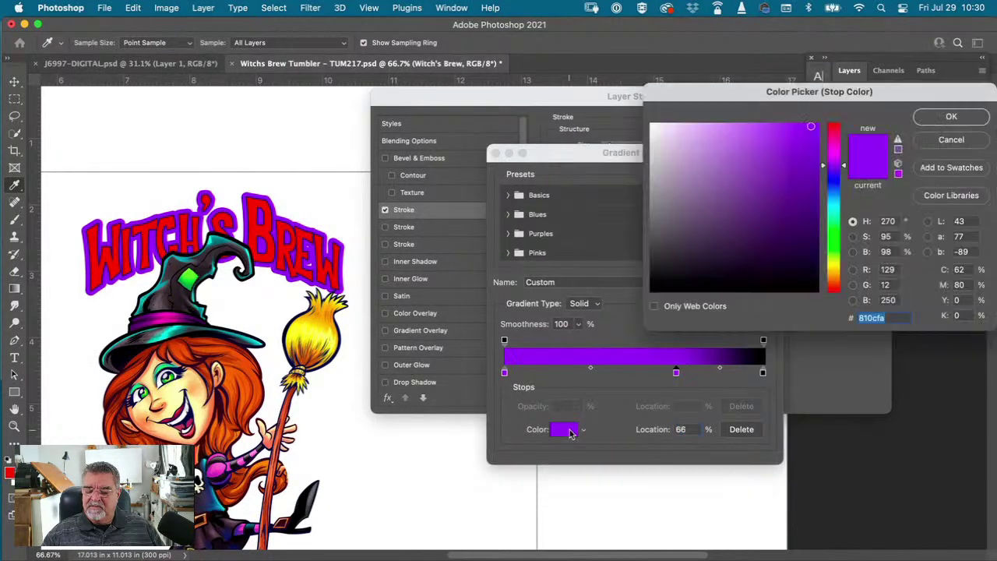
click(650, 122)
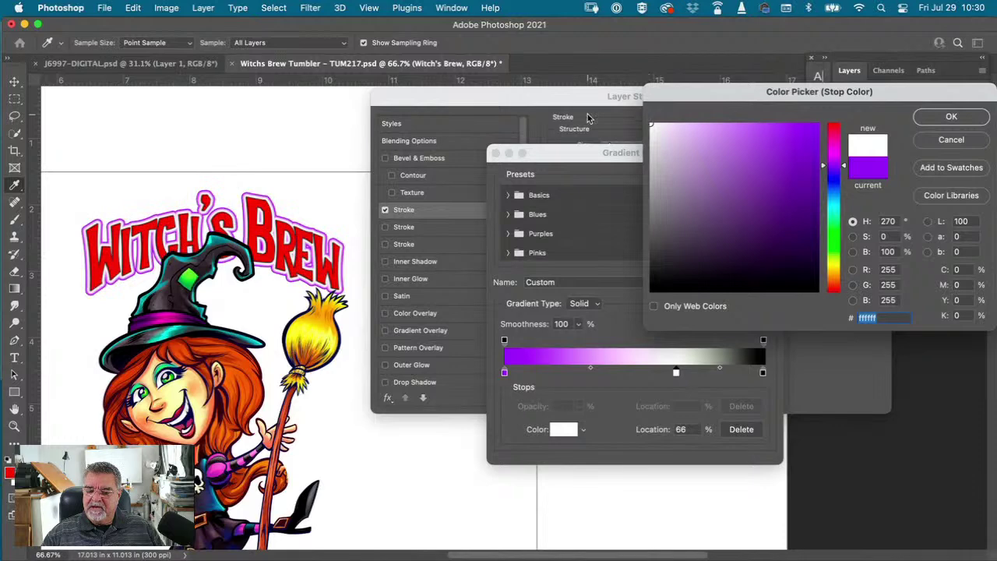
click(943, 117)
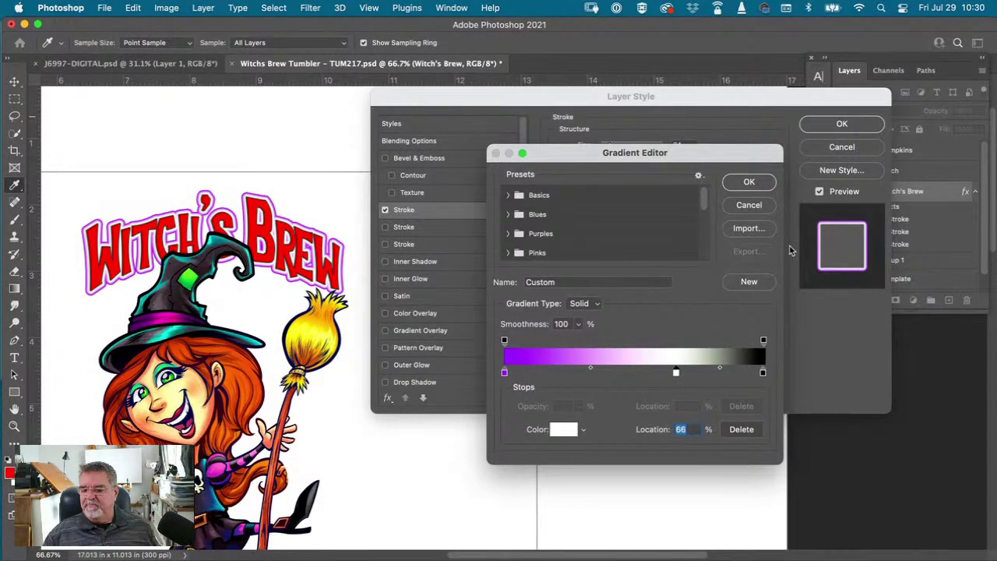
click(746, 183)
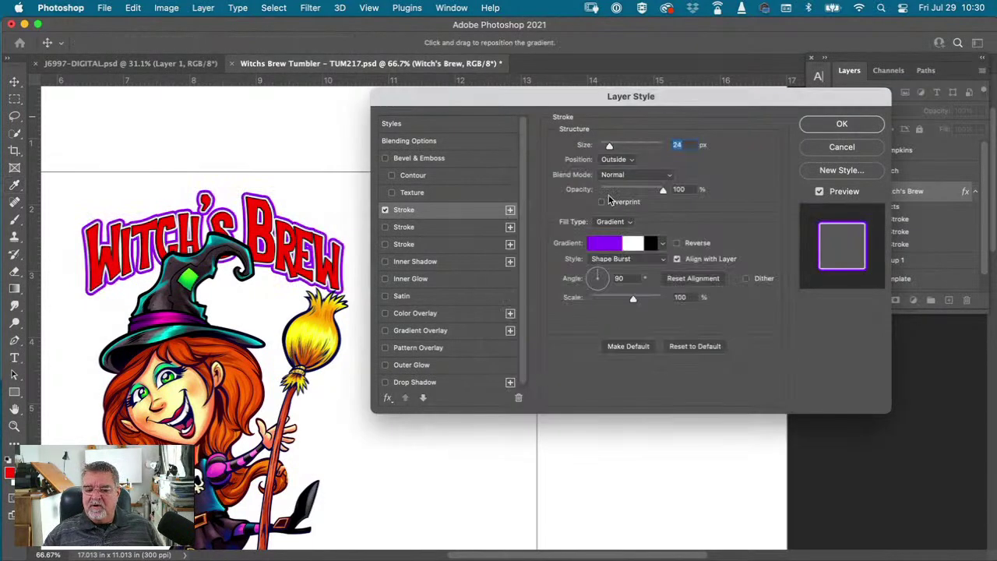
- Try a Linear stroke gradient style and glance at the gradient presets
click(621, 262)
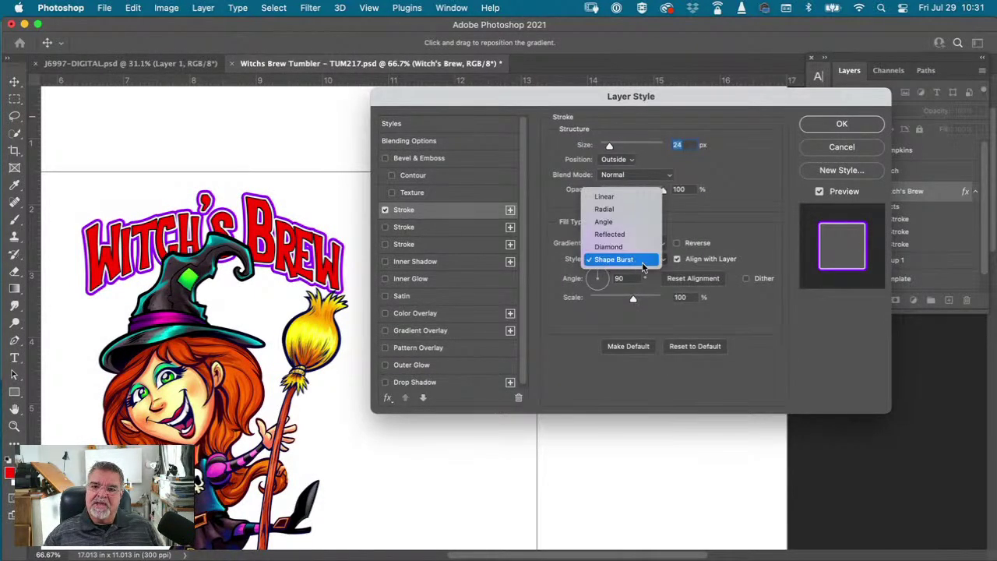
click(605, 197)
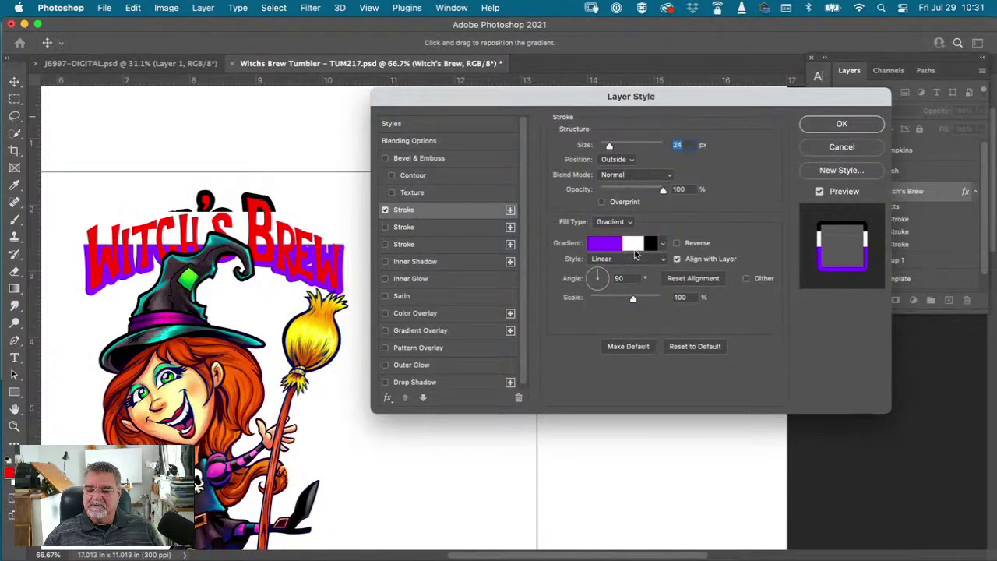
click(664, 247)
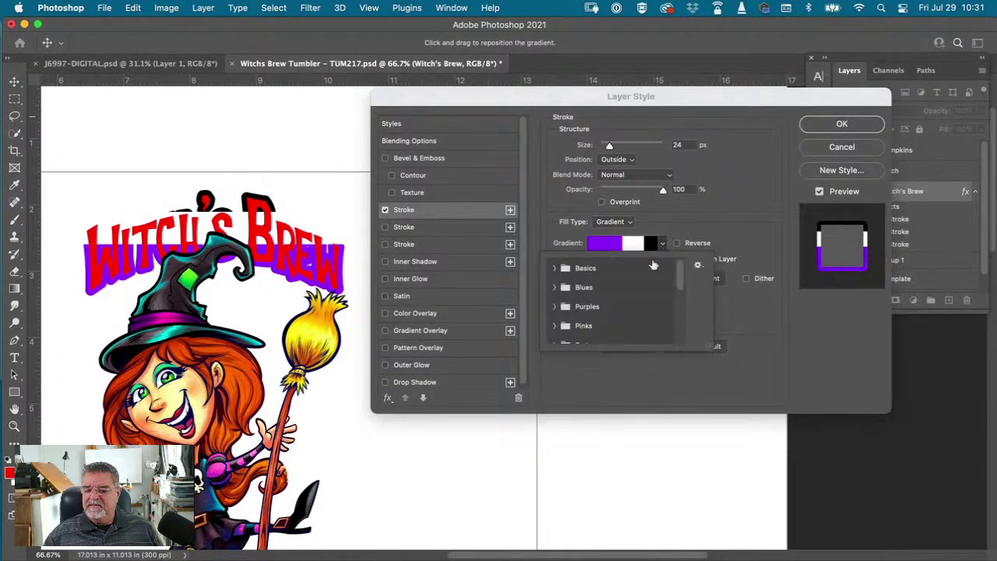
click(675, 249)
- Try rearranging the gradient's stops, then discard those changes
click(633, 248)
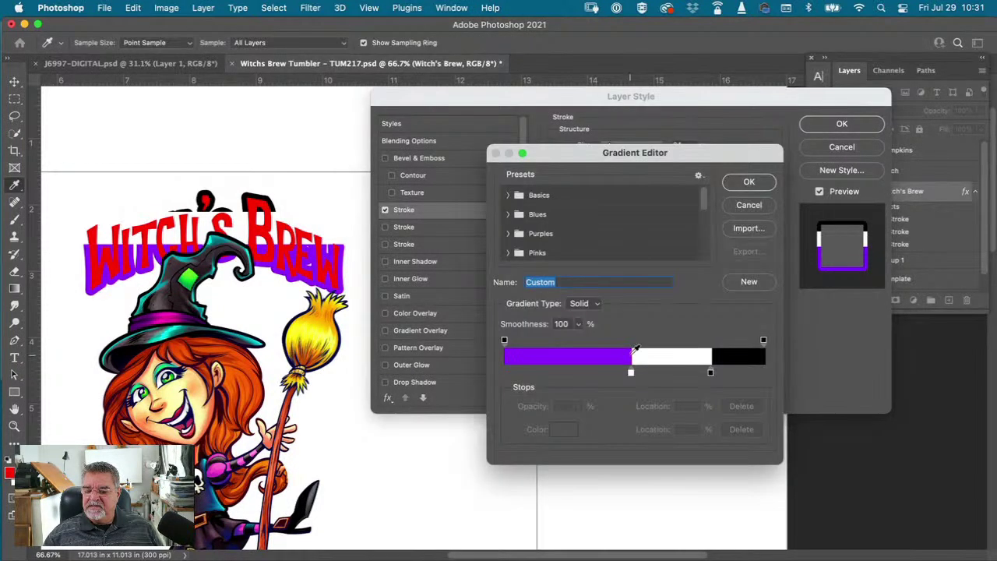
drag(631, 376, 502, 389)
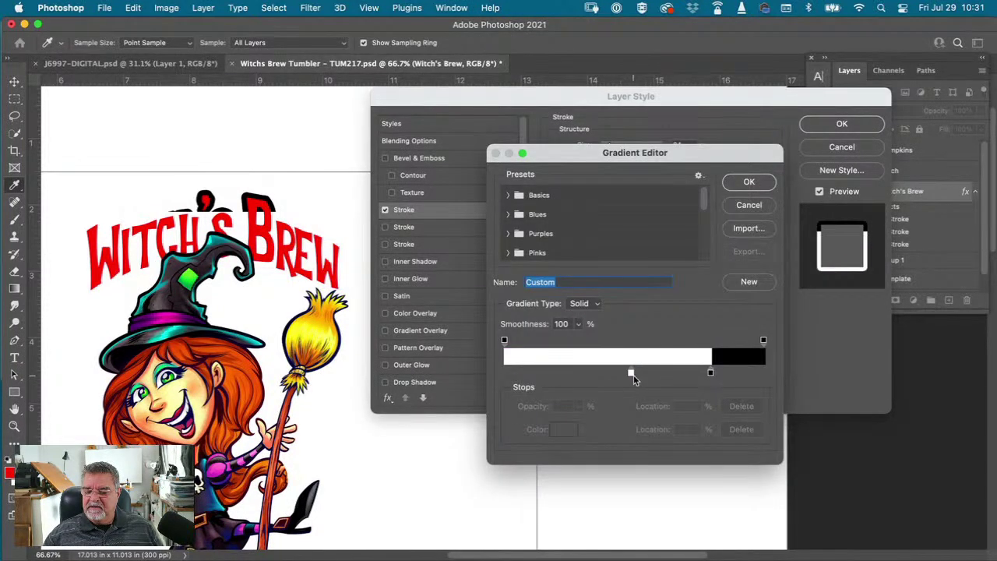
drag(714, 374, 470, 371)
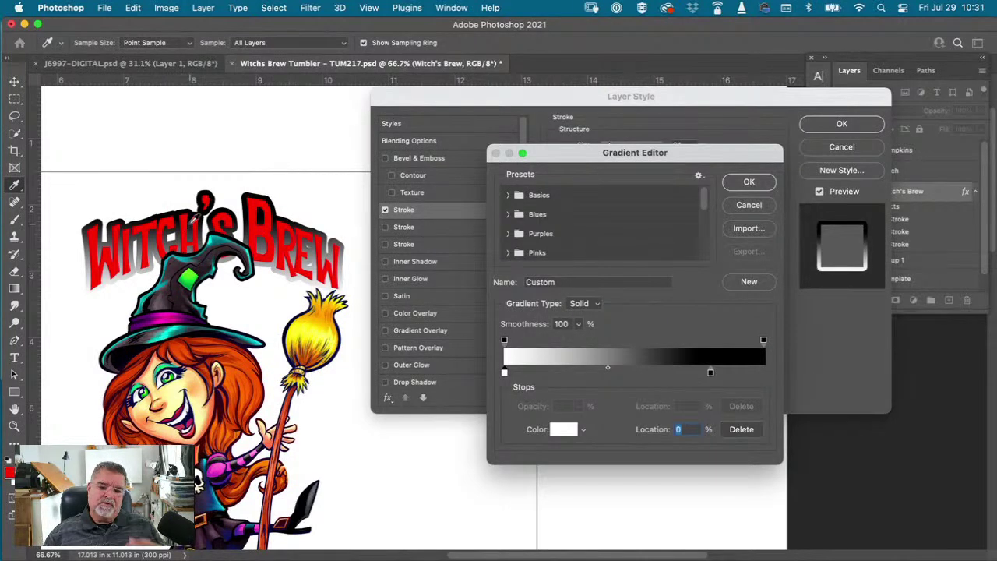
click(710, 372)
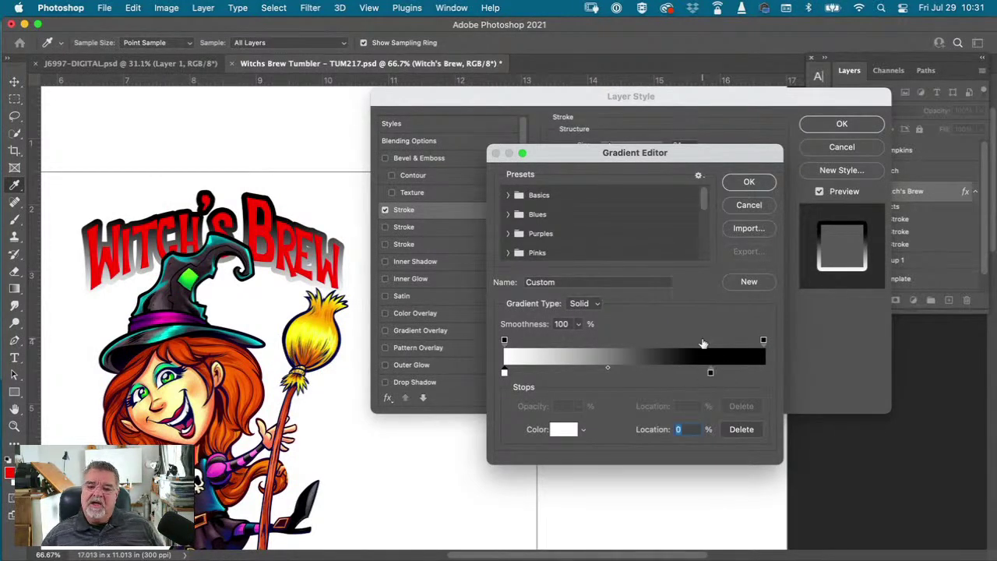
click(764, 205)
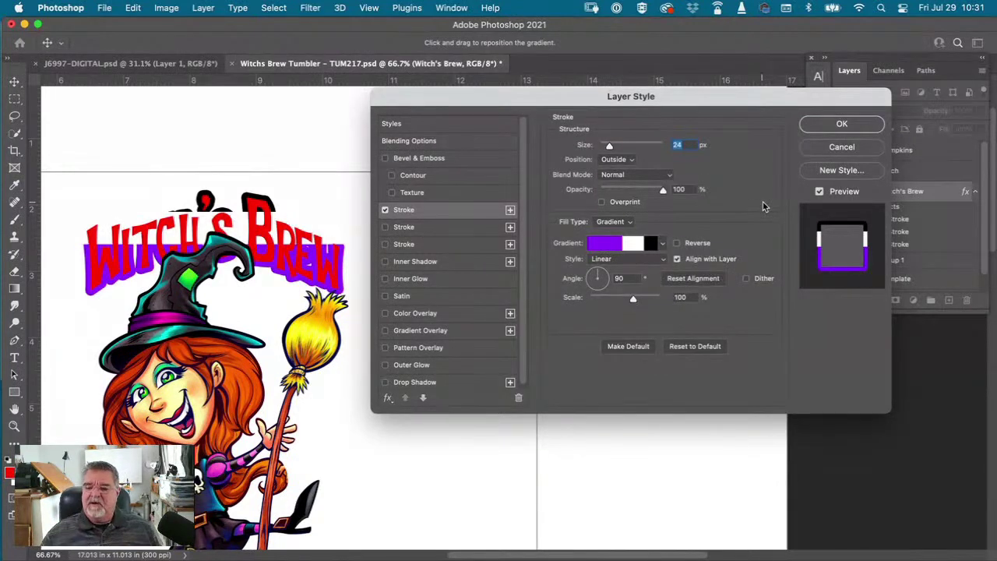
- Try Radial, then set the stroke gradient style to Shape Burst
click(657, 261)
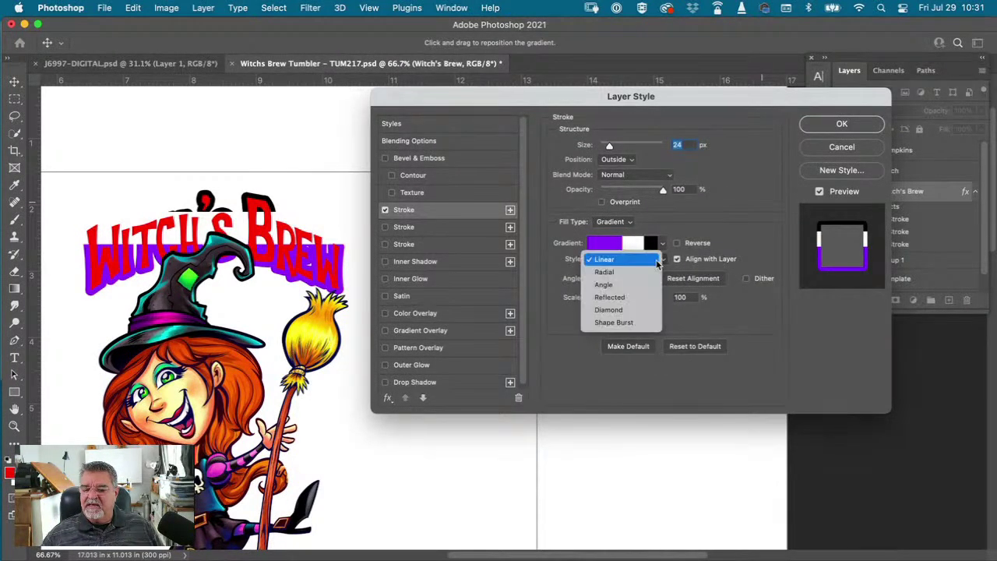
click(605, 272)
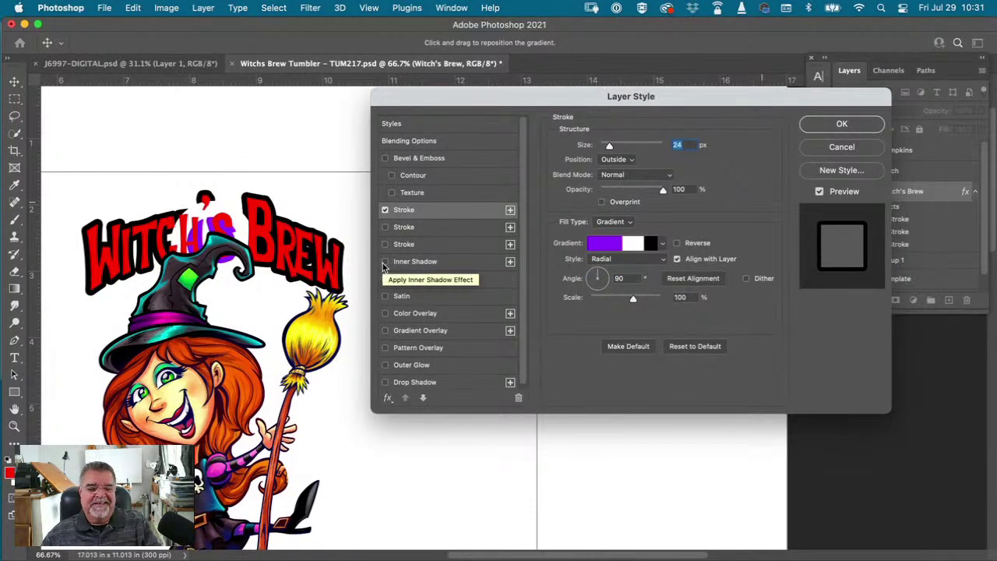
click(609, 261)
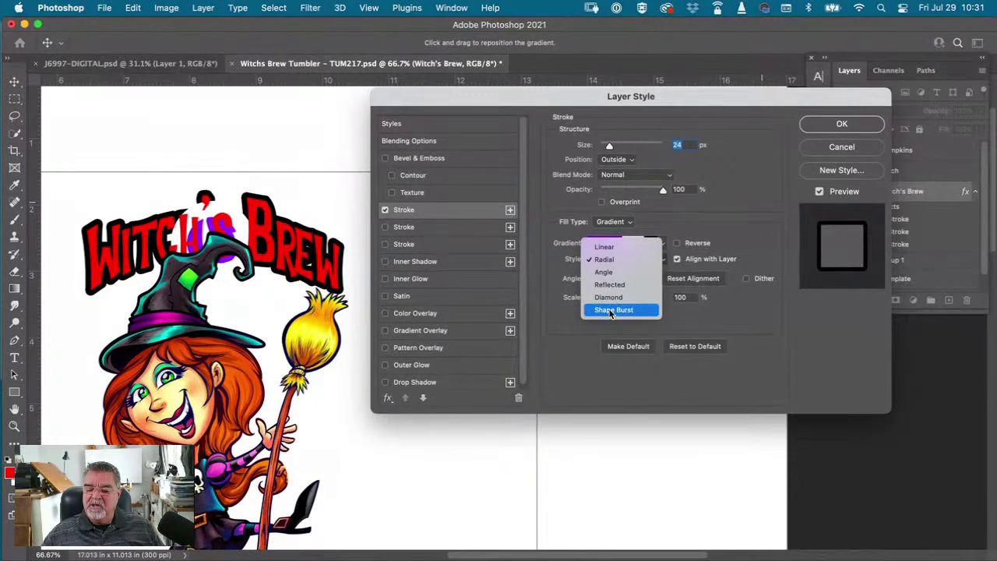
click(615, 310)
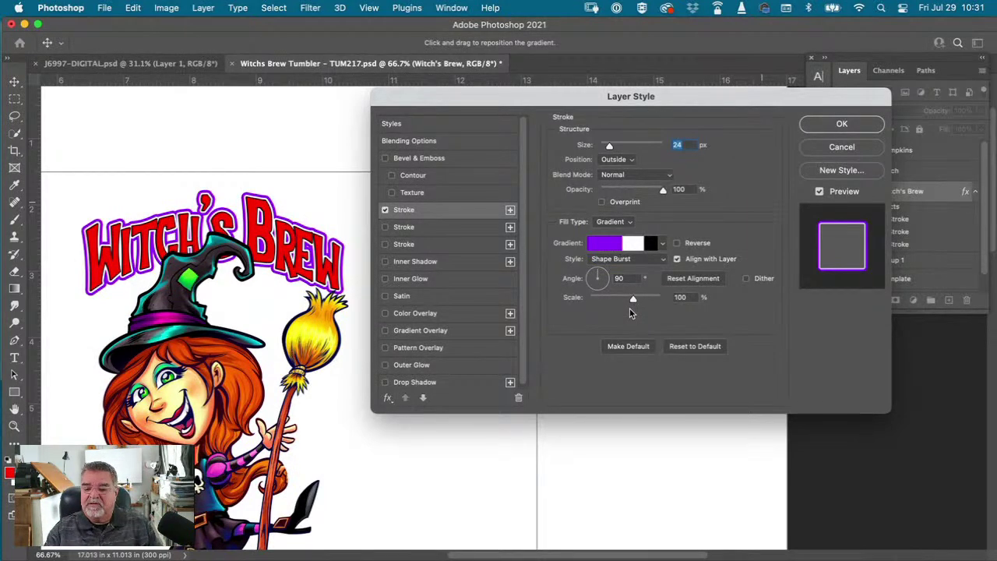
- Remove the middle gradient stops and recolour the left stop purple
click(614, 244)
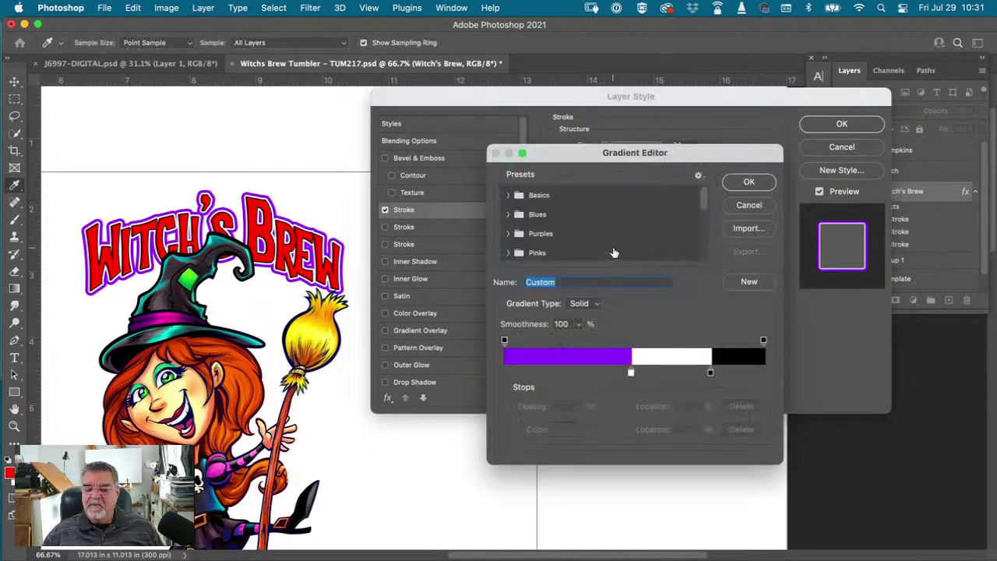
mouse_move(632, 378)
mouse_down()
mouse_move(634, 404)
mouse_move(493, 371)
mouse_up()
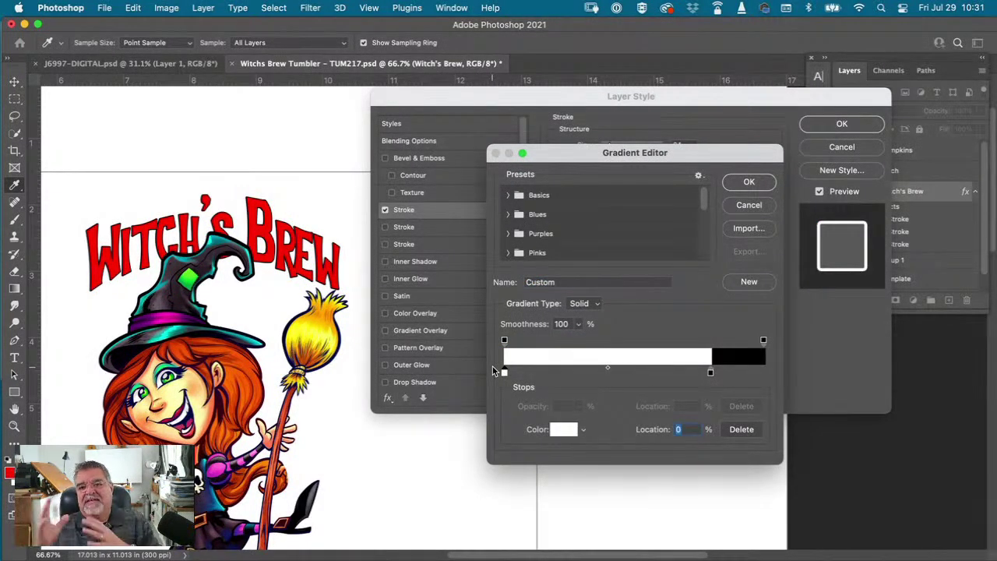
drag(710, 373, 771, 374)
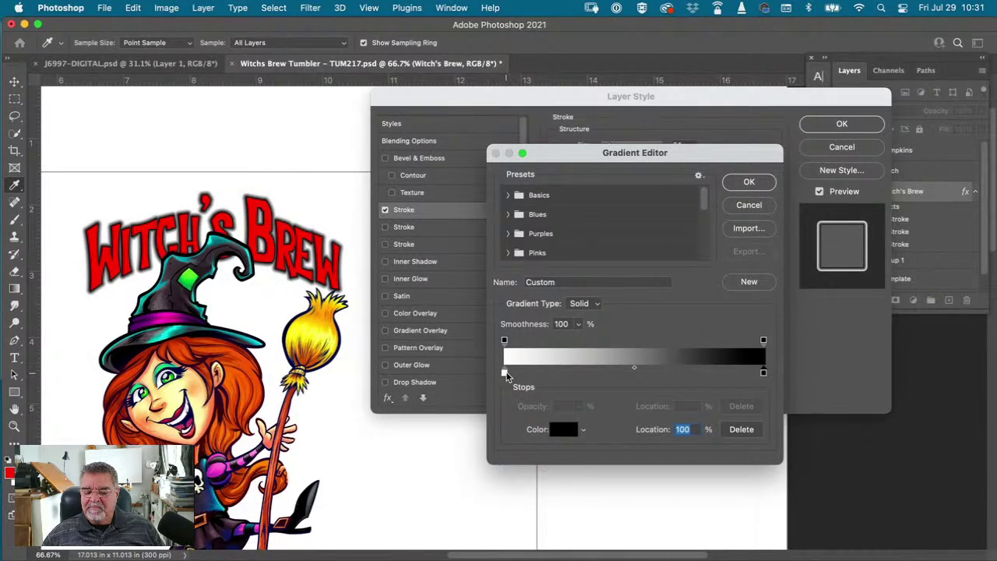
click(505, 373)
click(563, 429)
click(839, 173)
click(814, 136)
click(952, 116)
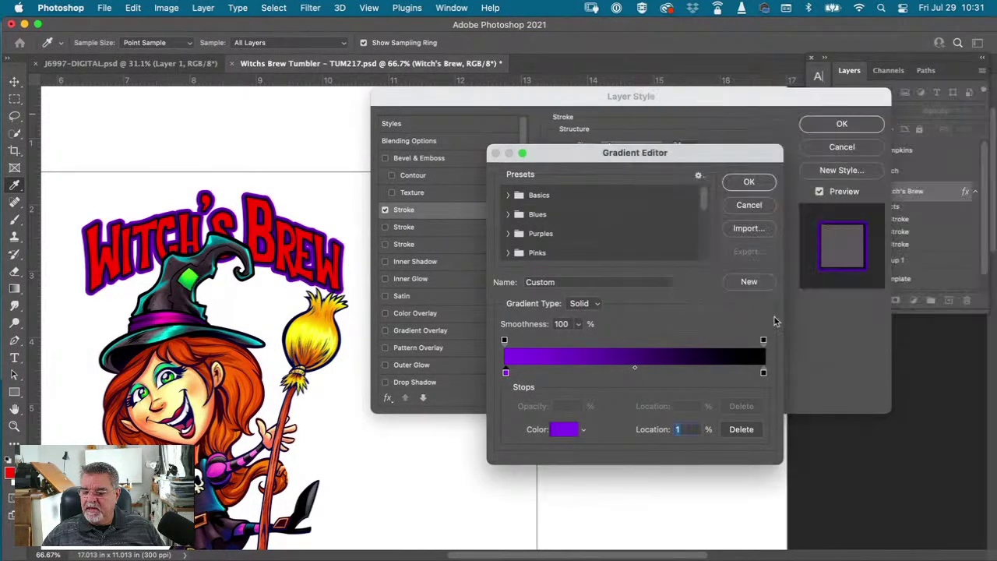
- Add a white stop at 71% in the stroke gradient
click(688, 372)
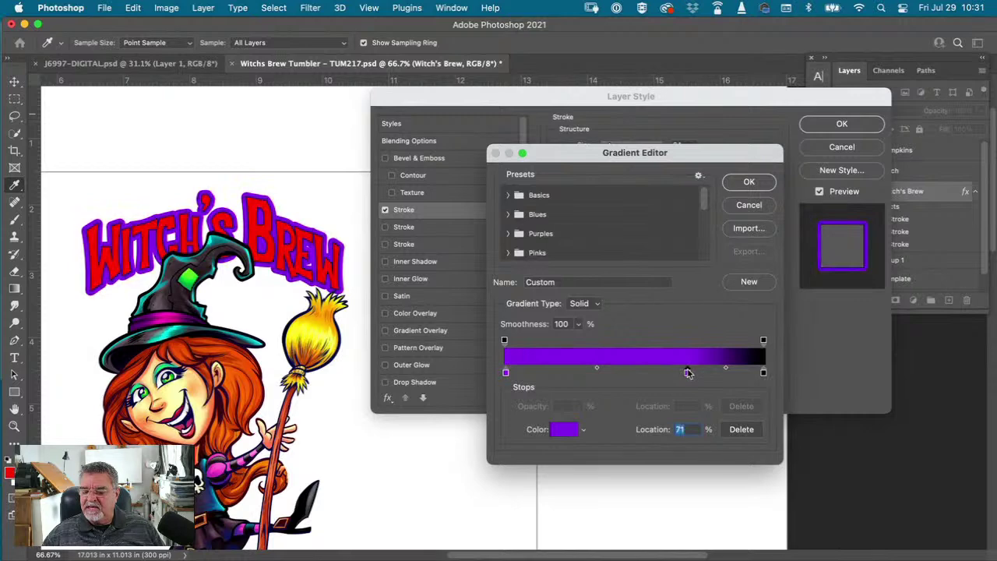
click(564, 429)
click(653, 125)
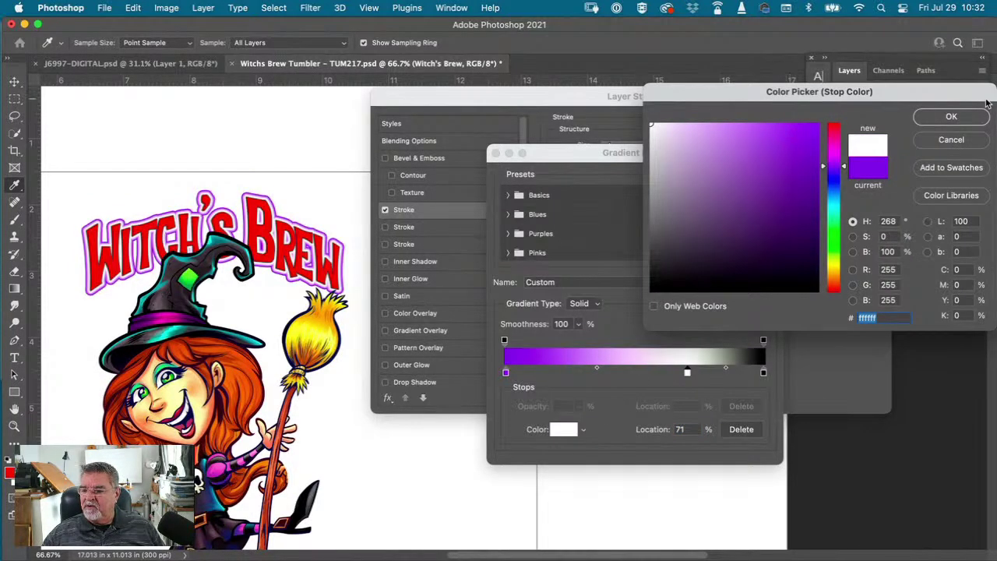
click(951, 116)
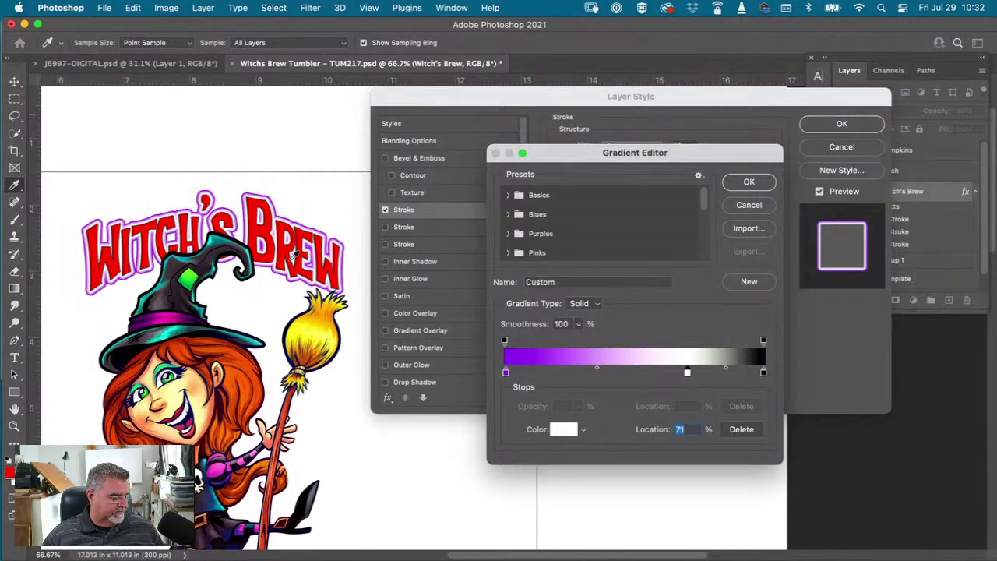
scroll(296, 251, up, 3)
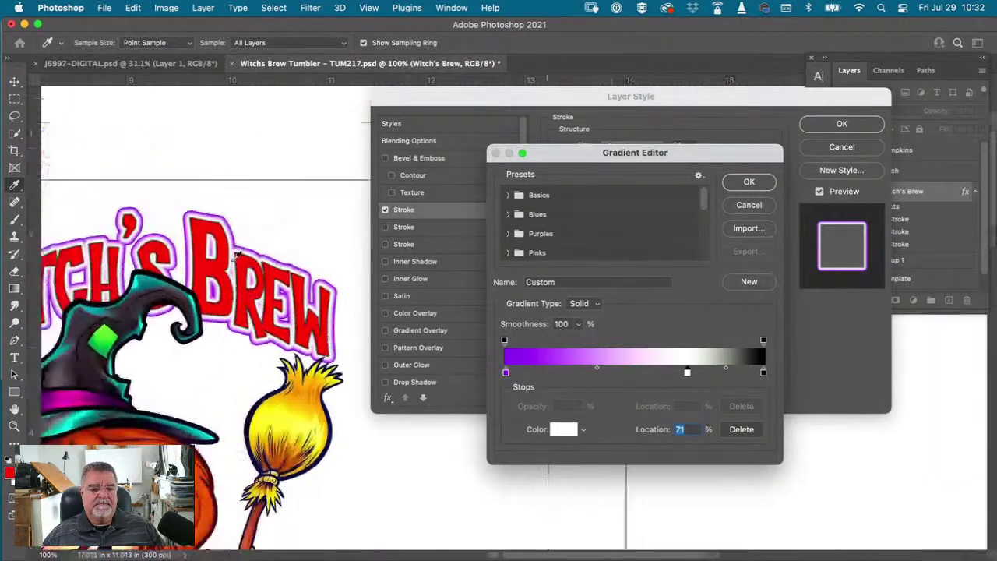
scroll(236, 255, down, 5)
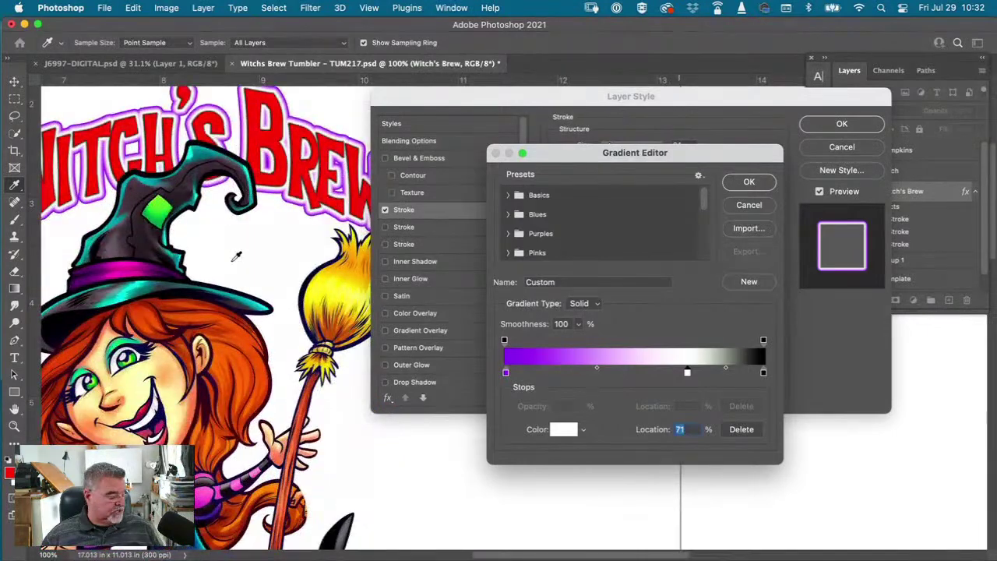
scroll(237, 256, down, 3)
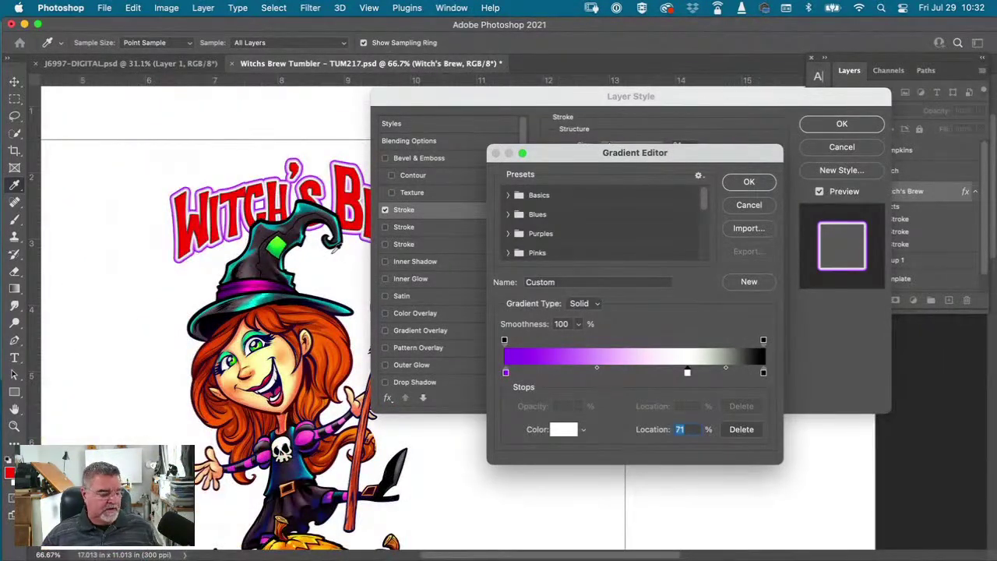
scroll(336, 248, right, 5)
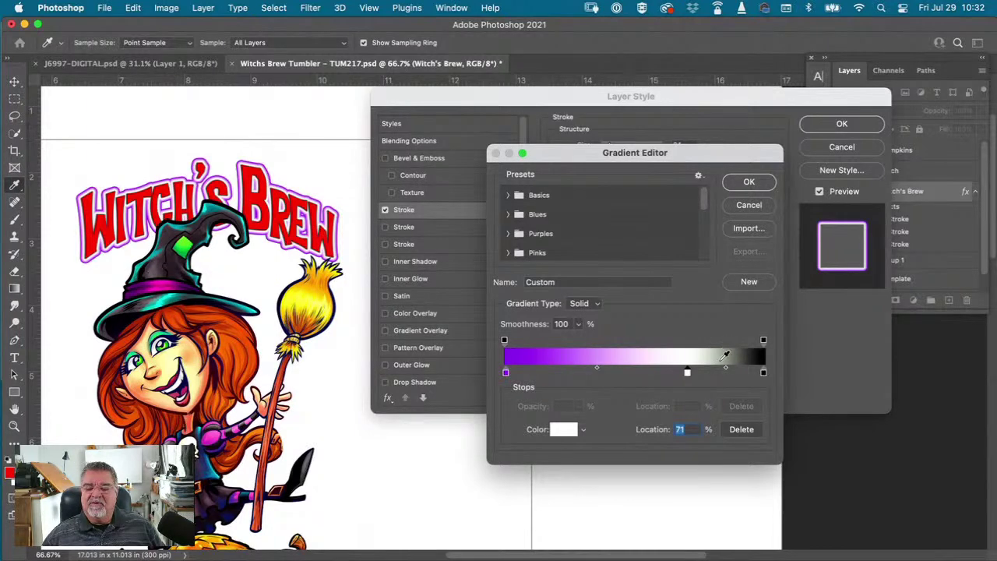
- Shift the stops so purple ends sharply at 50%, followed by white then black
drag(763, 373, 716, 374)
click(689, 373)
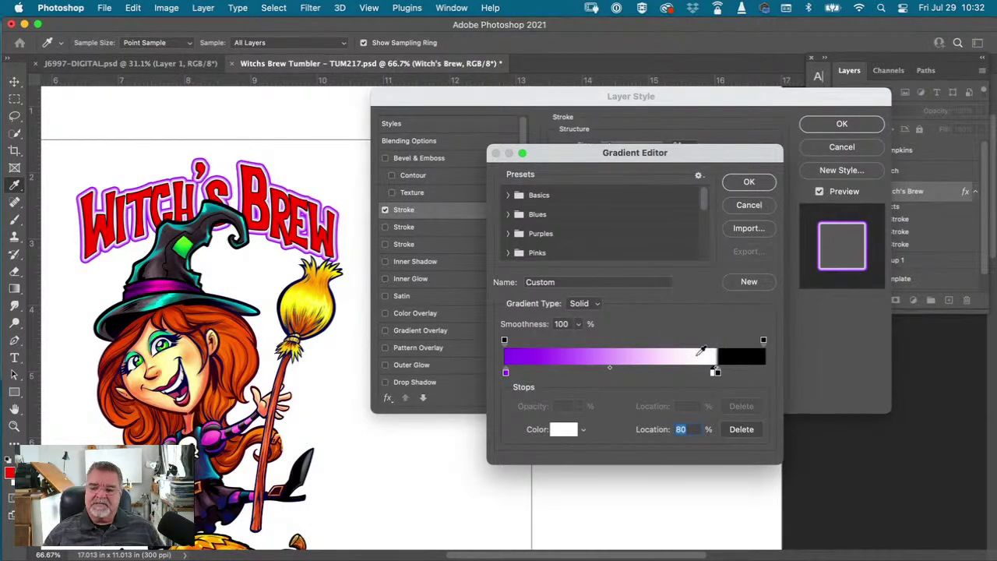
drag(716, 374, 719, 374)
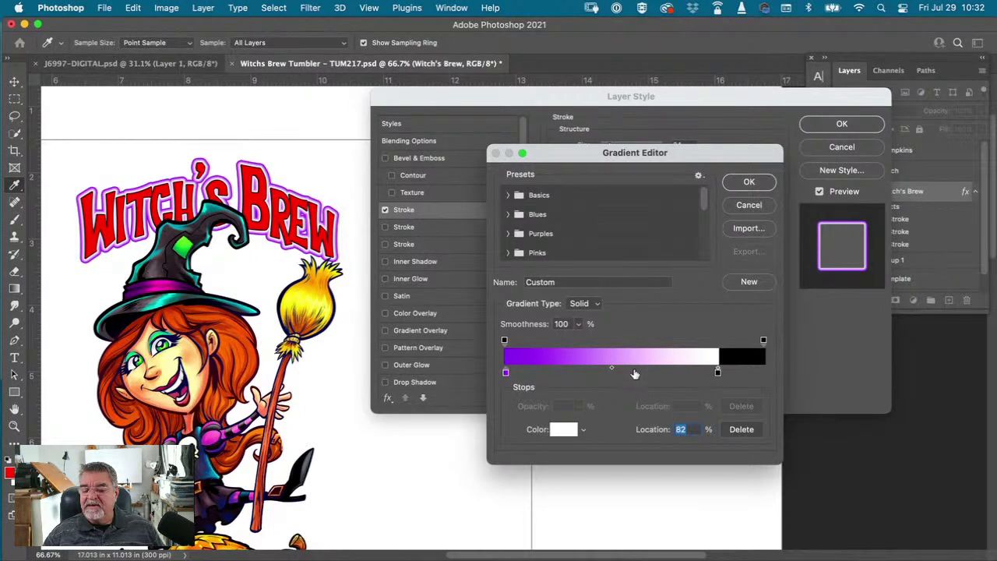
drag(635, 373, 633, 373)
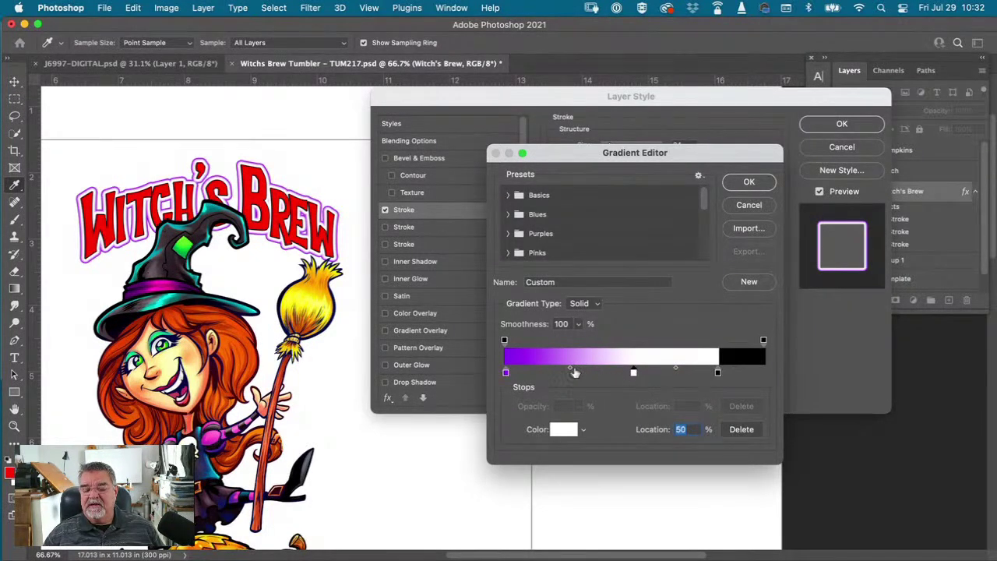
drag(506, 373, 632, 373)
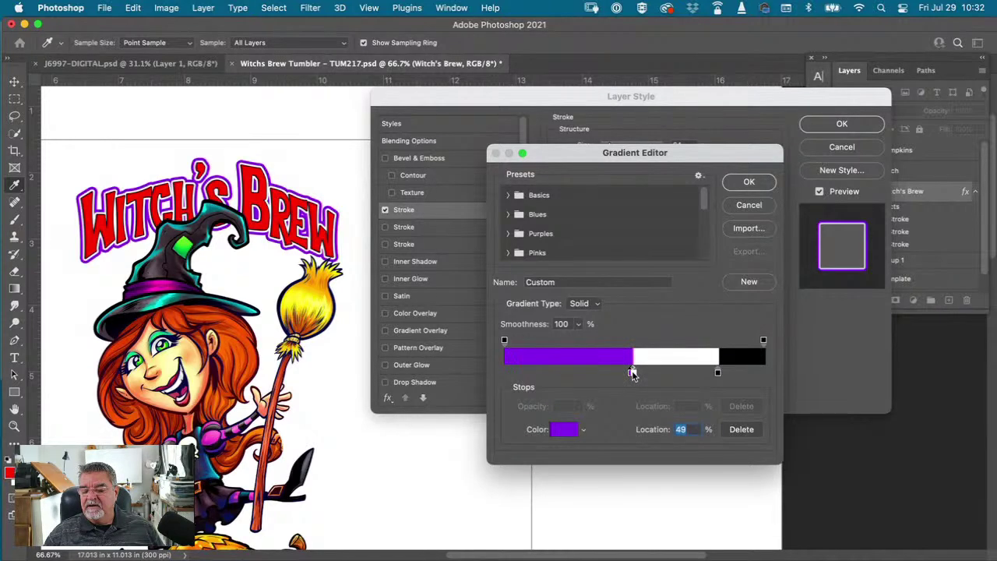
drag(633, 373, 635, 375)
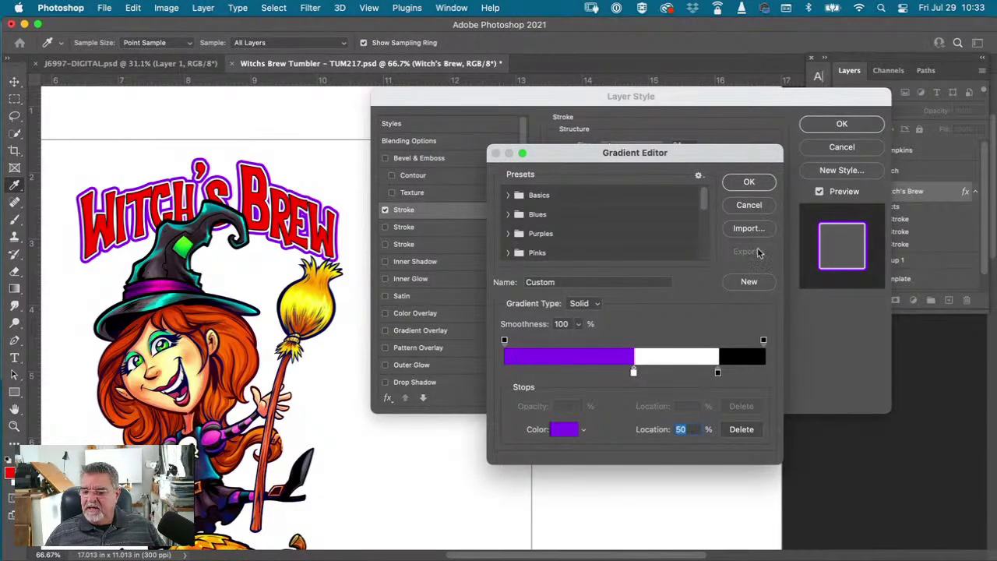
click(748, 180)
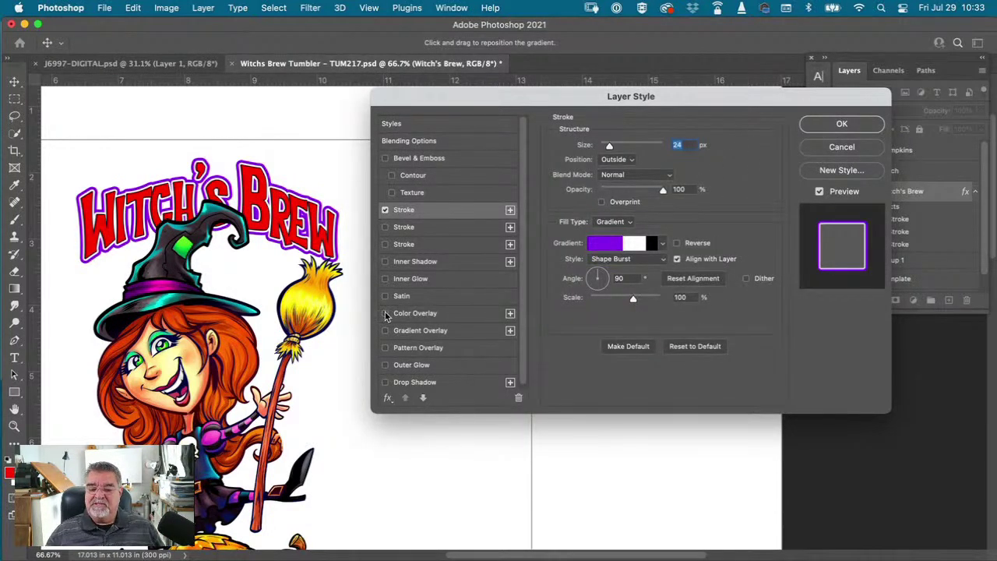
- Add a black drop shadow with 21 px distance and 100% spread, then apply the style
scroll(402, 333, down, 1)
click(395, 382)
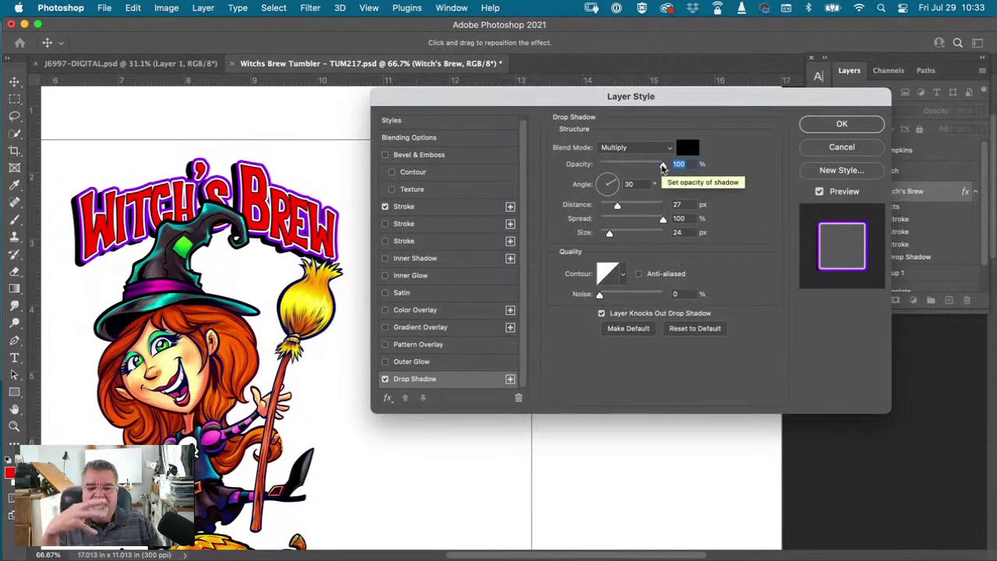
mouse_move(662, 167)
mouse_down()
mouse_move(613, 168)
mouse_move(663, 166)
mouse_up()
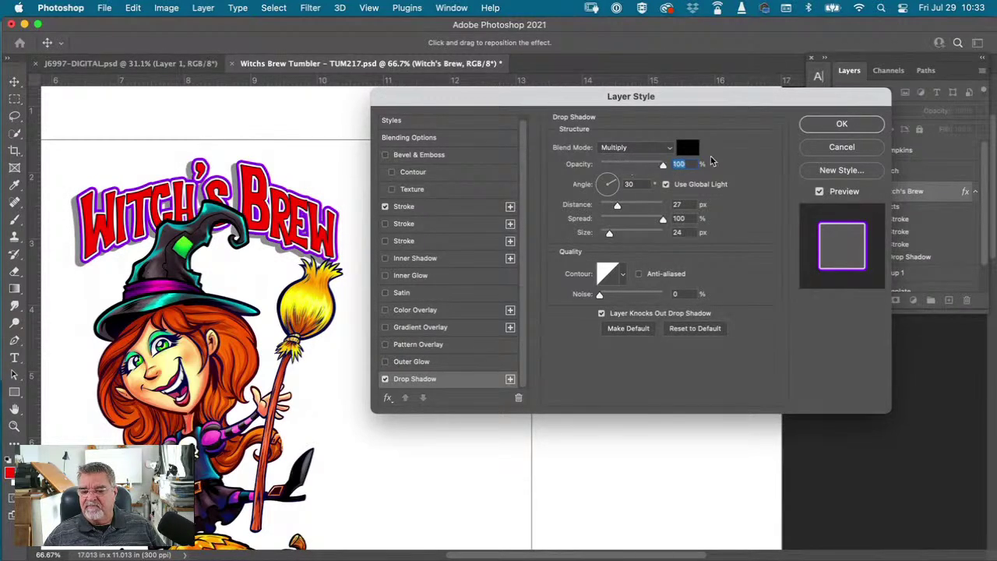
mouse_move(618, 209)
mouse_down()
mouse_move(646, 206)
mouse_move(614, 207)
mouse_up()
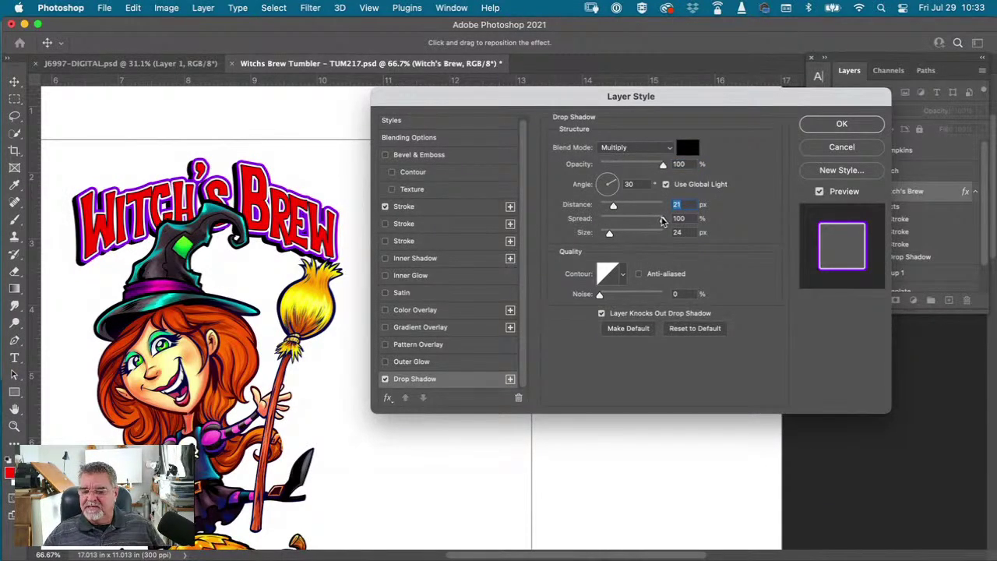
drag(662, 221, 599, 225)
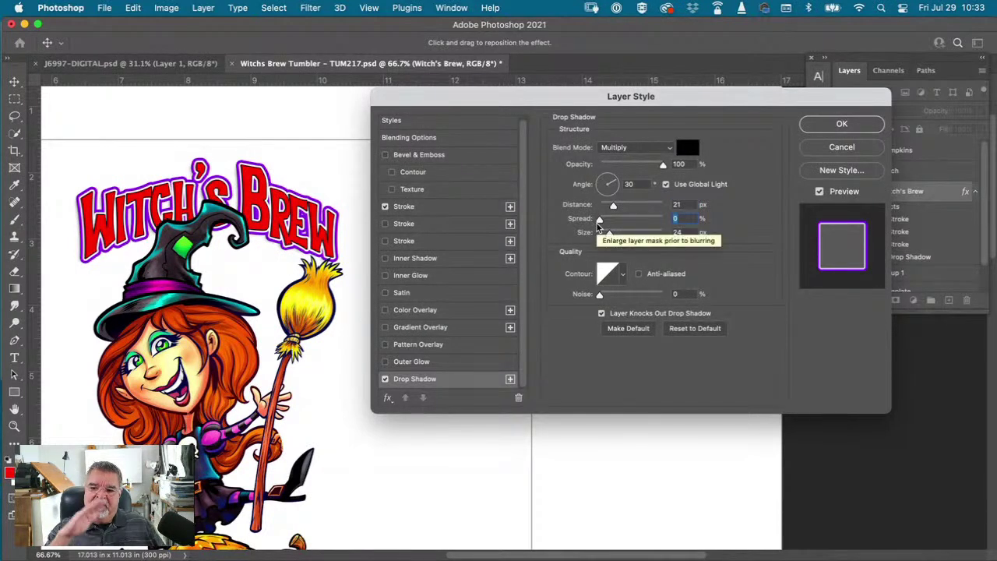
drag(599, 226, 672, 223)
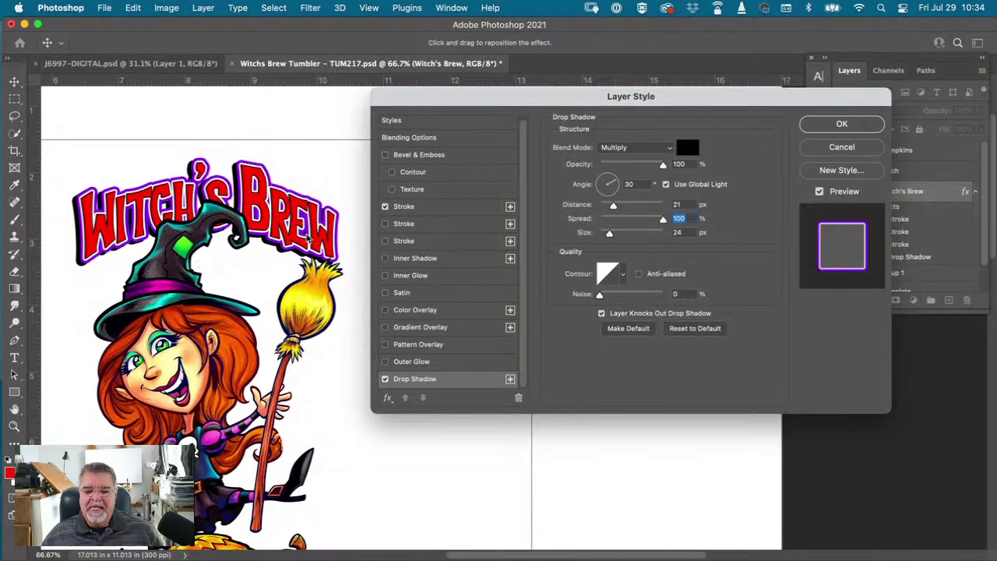
drag(878, 111, 852, 102)
click(830, 124)
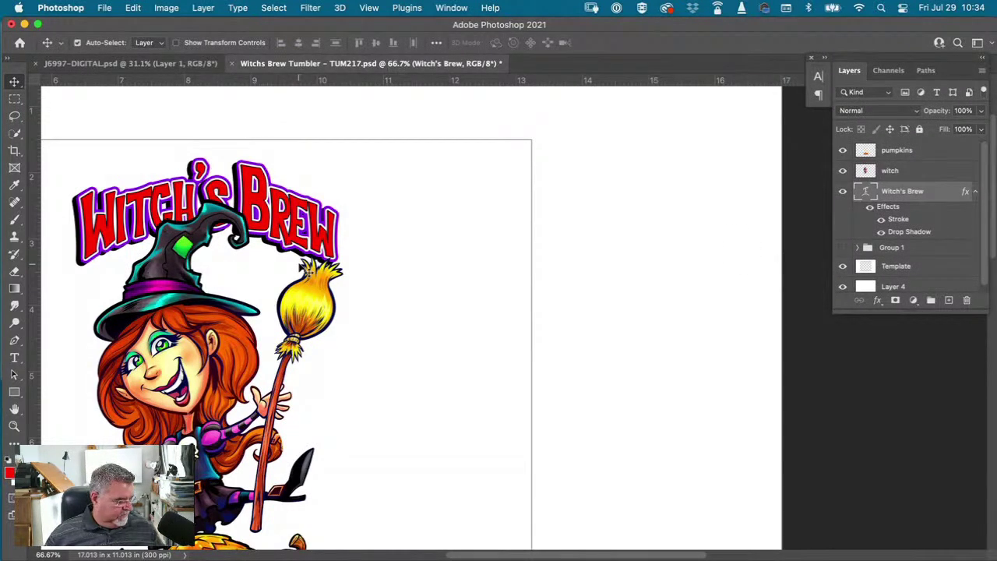
- Fit the canvas on screen, then bring the J6997-DIGITAL.psd artwork to the front
key(super+0)
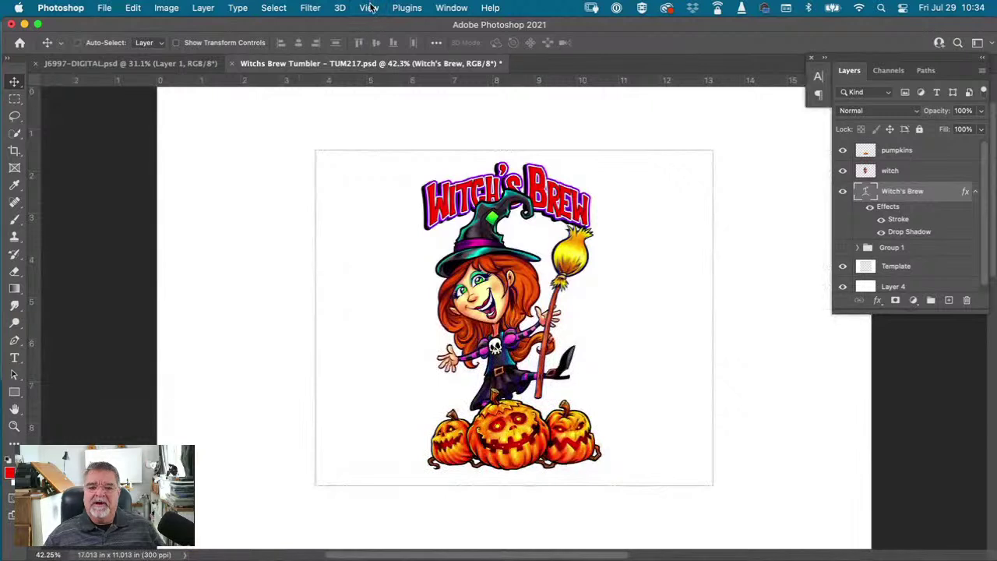
click(369, 7)
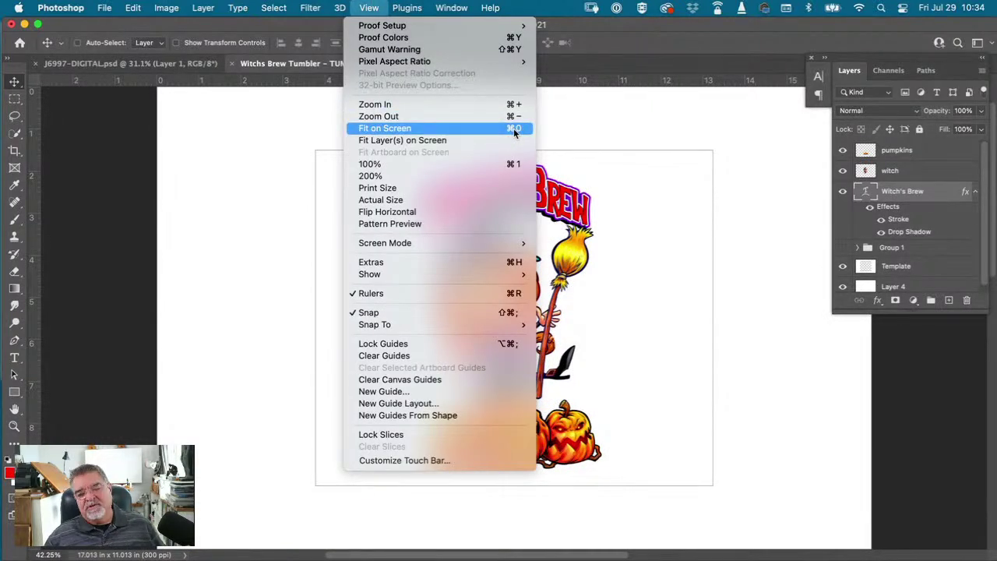
click(609, 109)
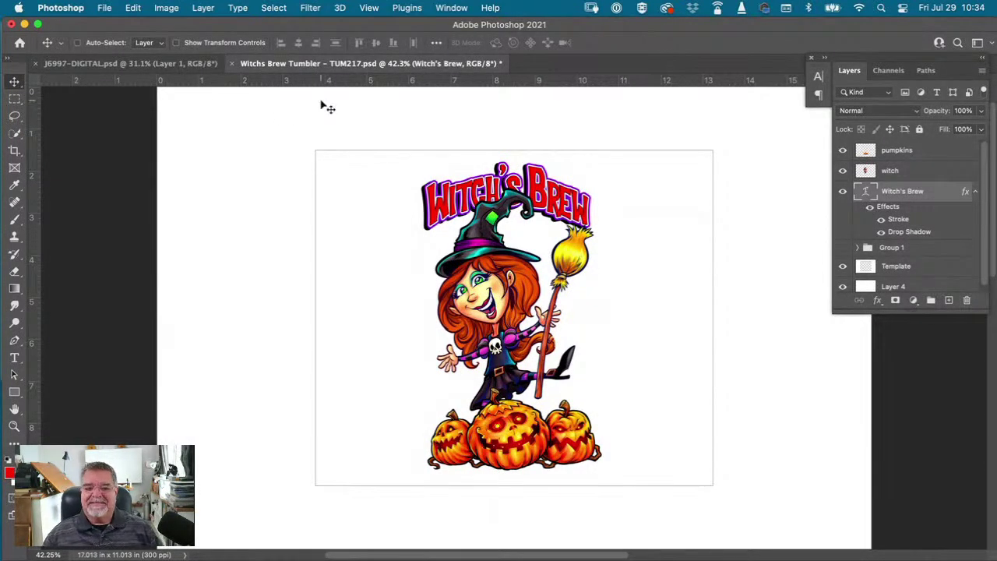
click(162, 66)
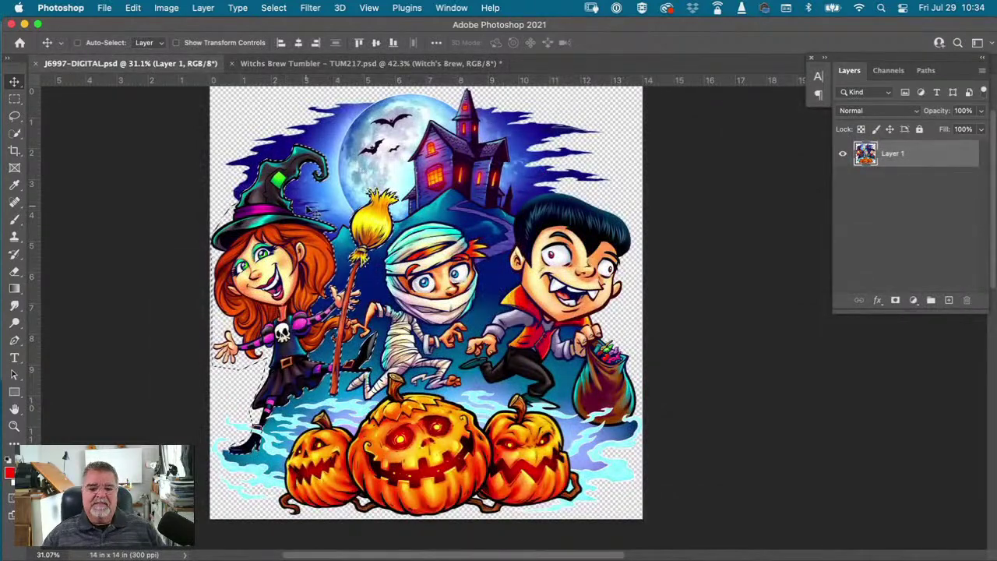
- Zoom in, select the bats with the Magic Wand, copy them, and return to the Witchs Brew Tumbler
key(super)
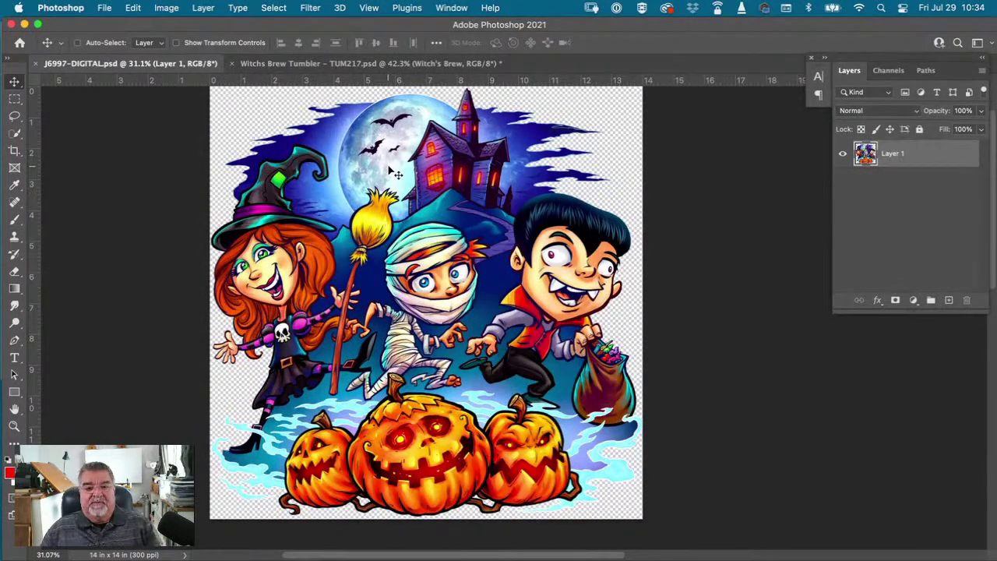
scroll(394, 126, up, 5)
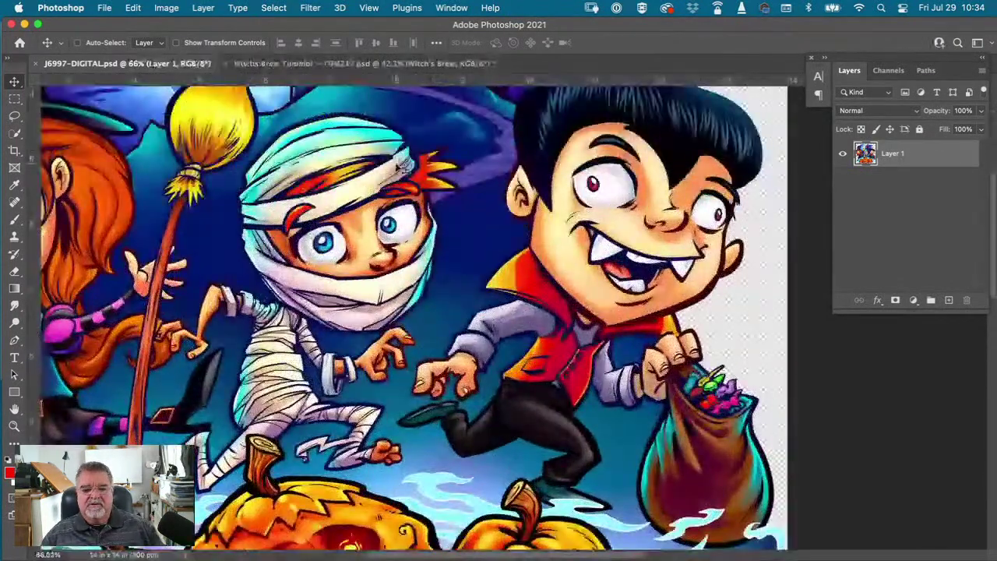
scroll(356, 132, up, 10)
scroll(356, 132, left, 5)
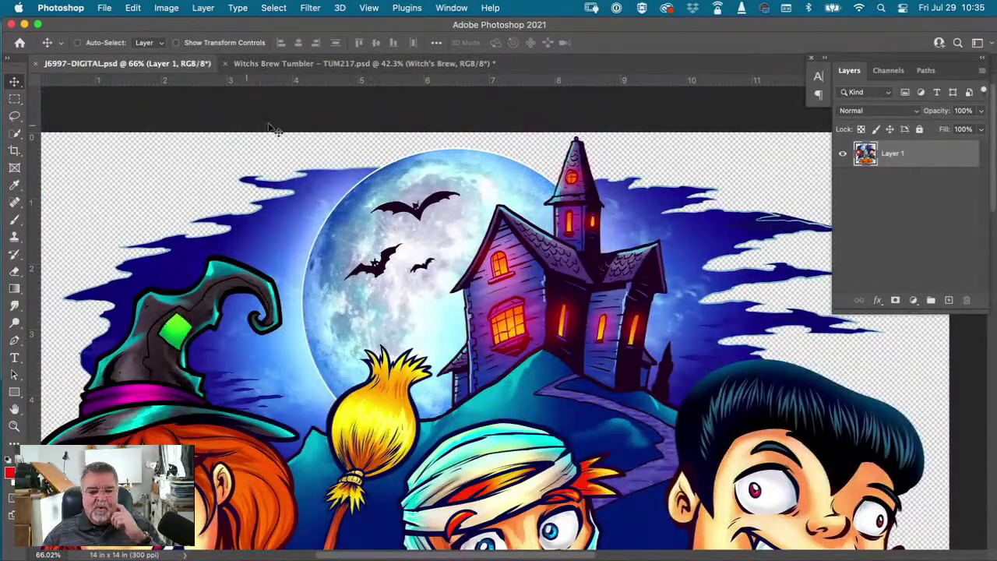
scroll(250, 93, right, 2)
scroll(138, 173, right, 2)
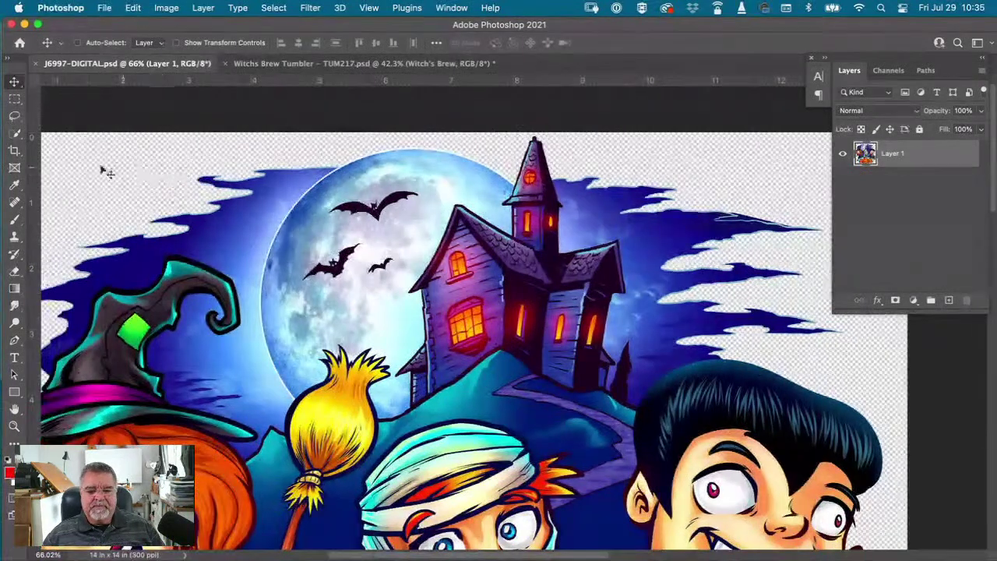
drag(13, 131, 50, 158)
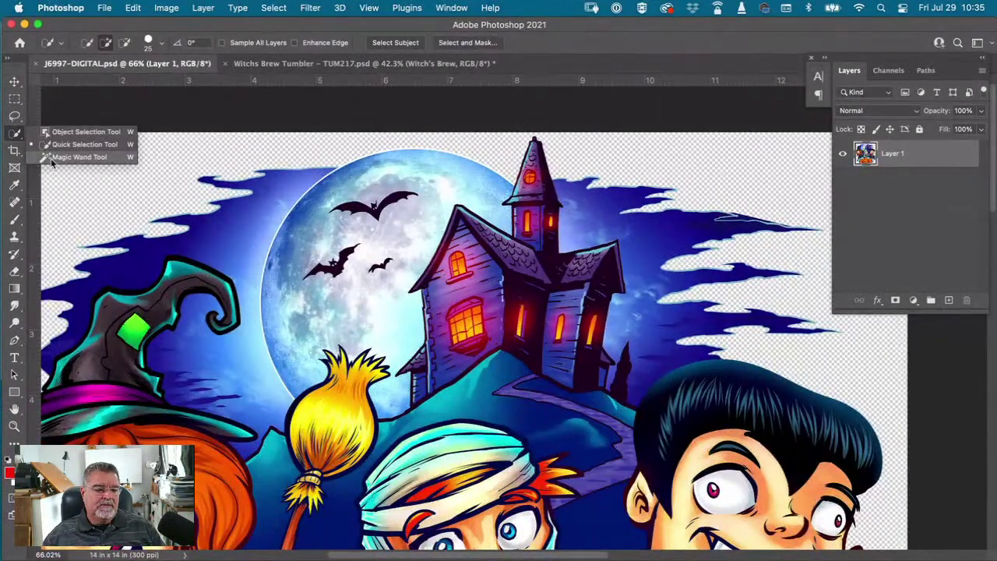
click(50, 158)
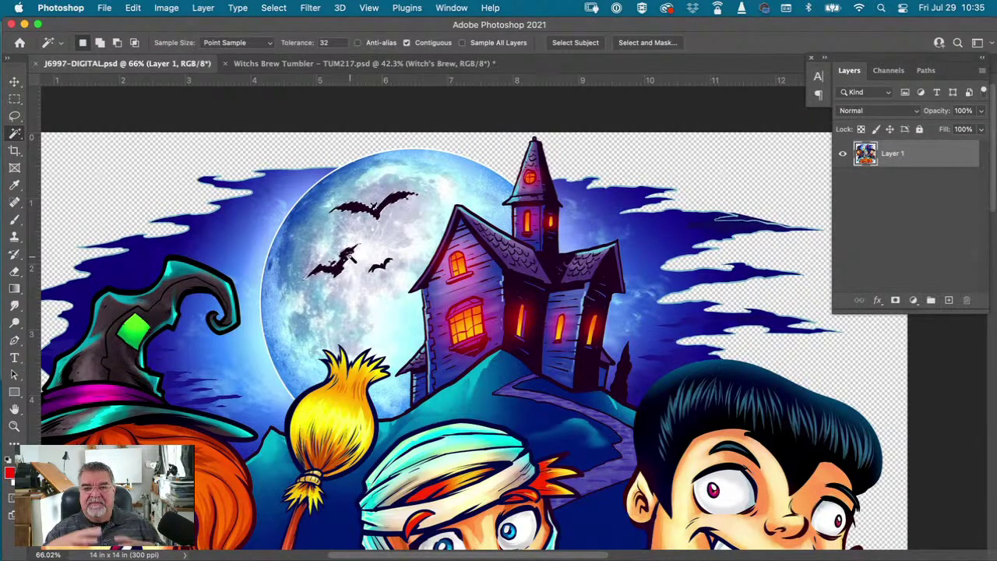
key(super+z)
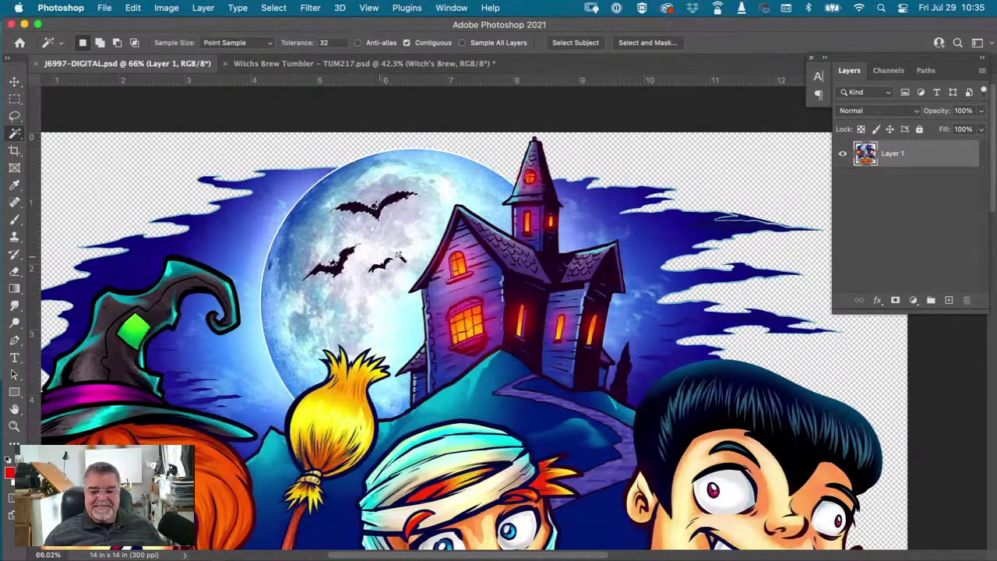
key(ctrl+Tab)
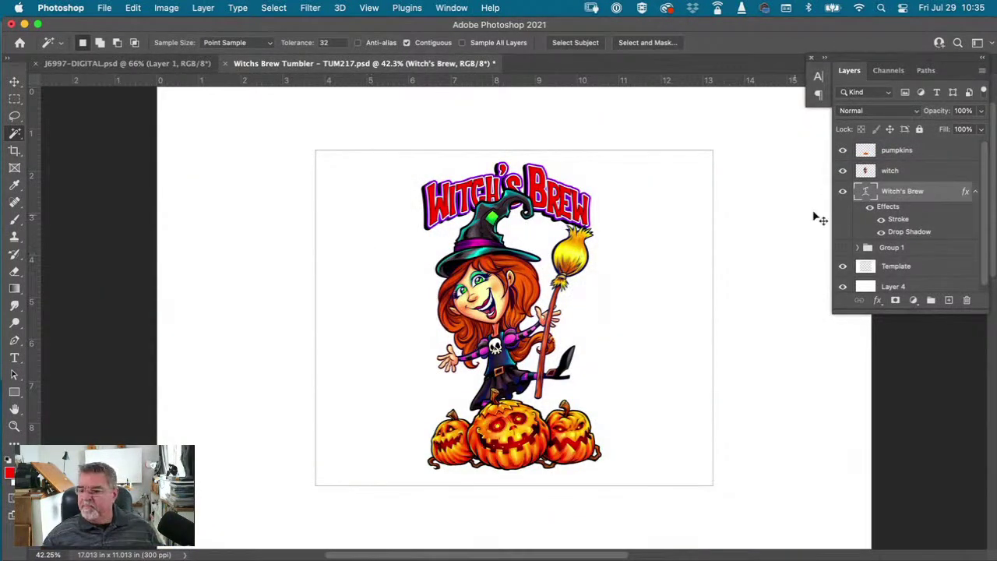
click(867, 158)
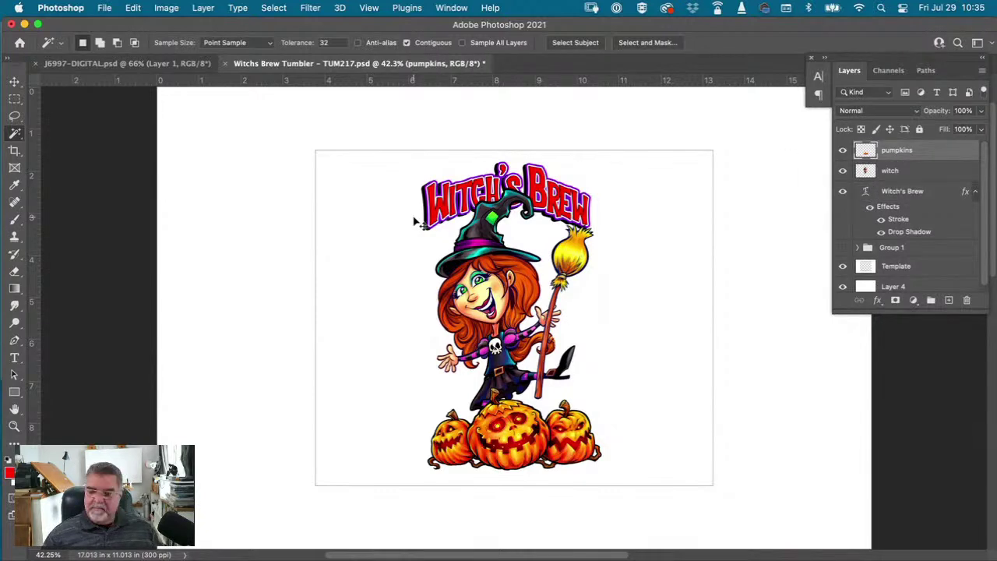
key(super+alt+shift+n)
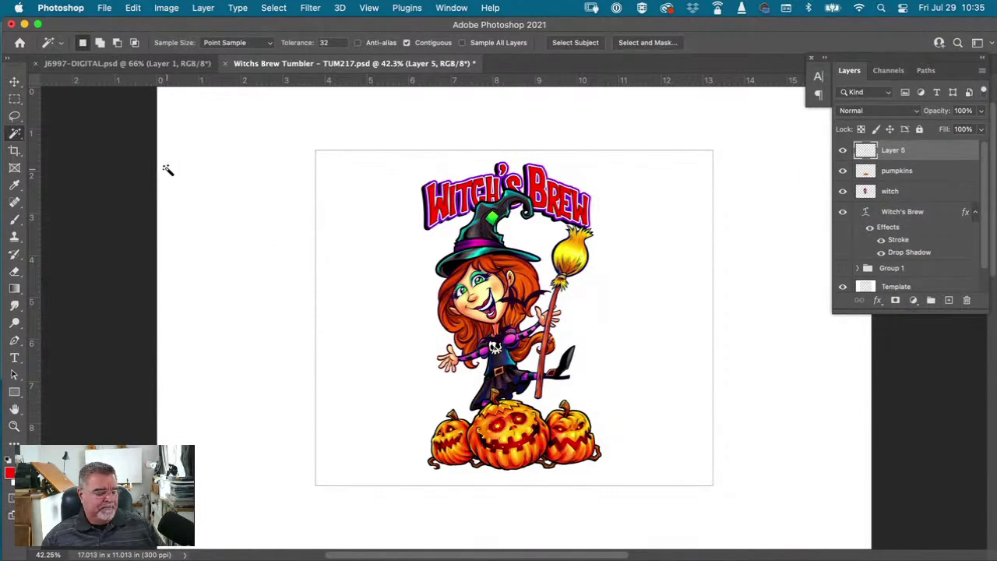
click(14, 81)
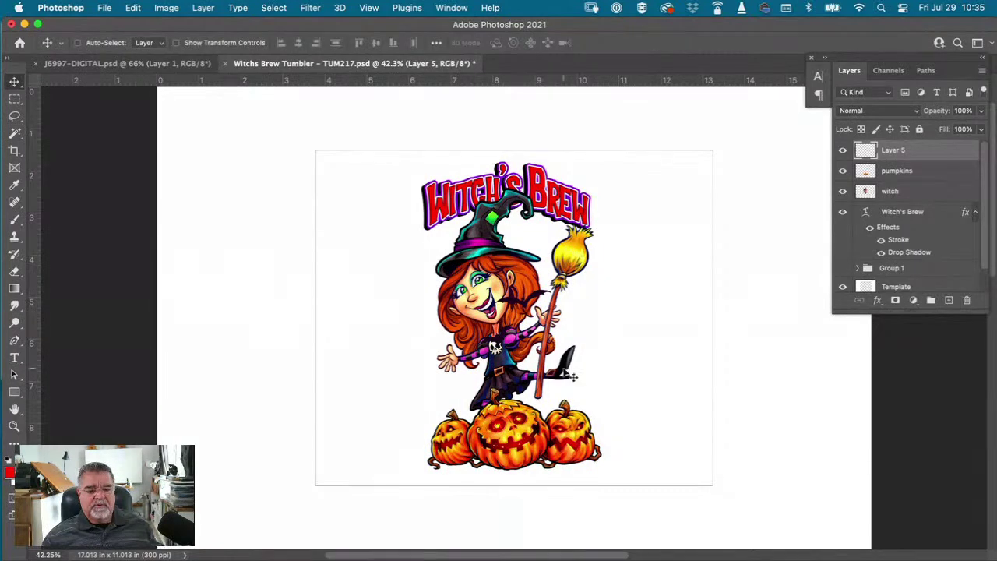
drag(512, 344, 376, 314)
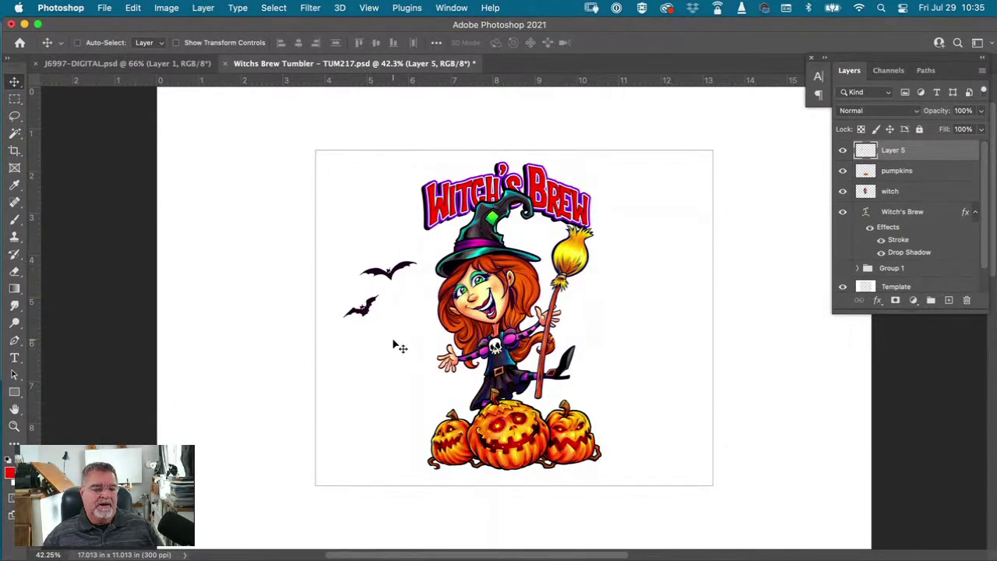
scroll(393, 345, up, 10)
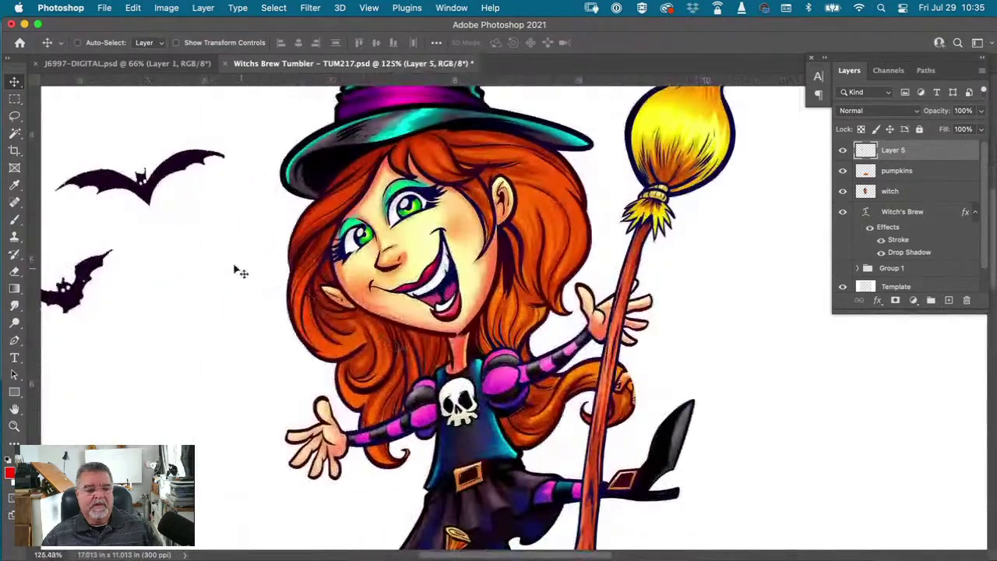
drag(188, 239, 410, 296)
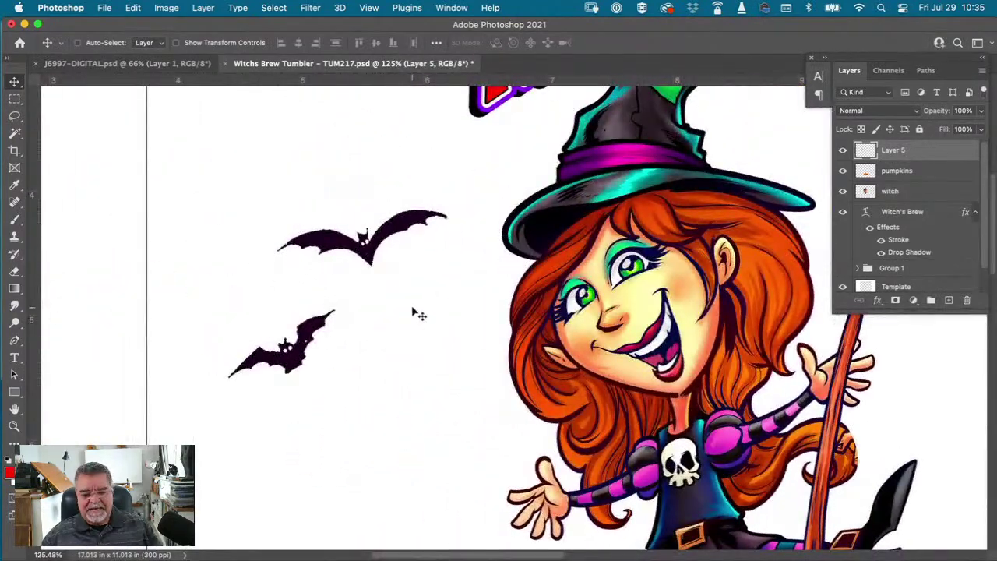
scroll(413, 313, up, 5)
drag(317, 285, 426, 272)
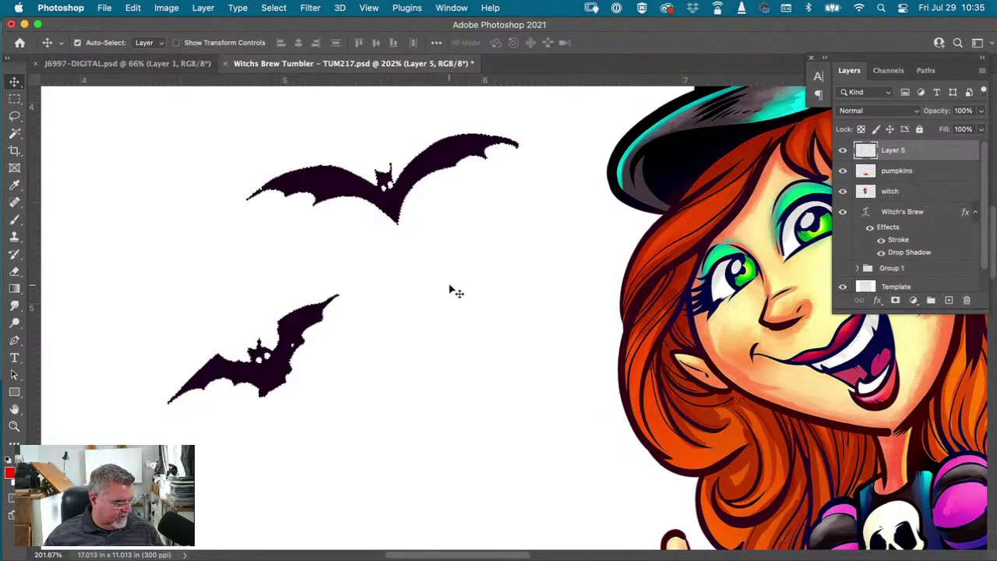
key(super+0)
drag(866, 152, 967, 300)
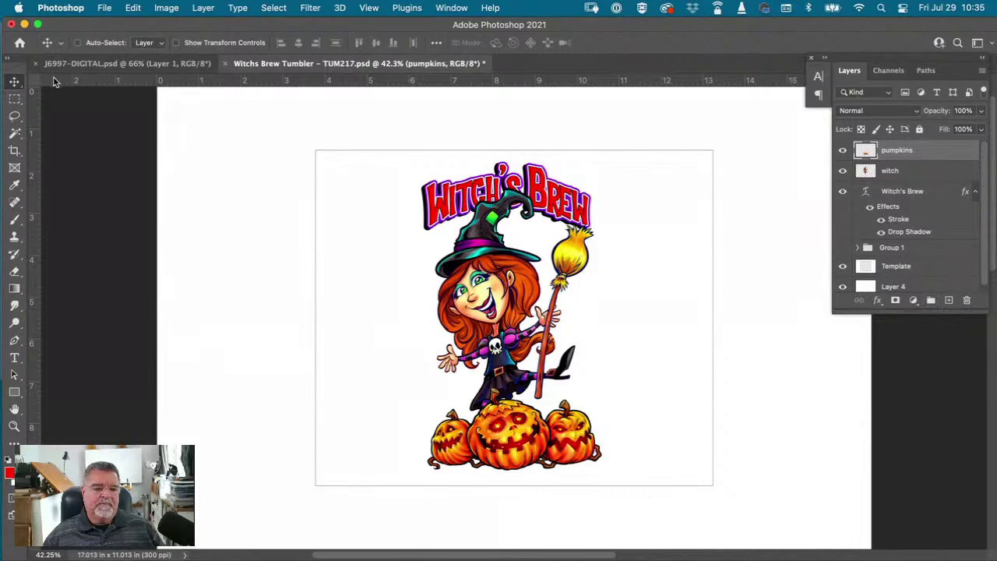
- In J6997-DIGITAL, show the Paths panel and pick the saved bats path
click(75, 64)
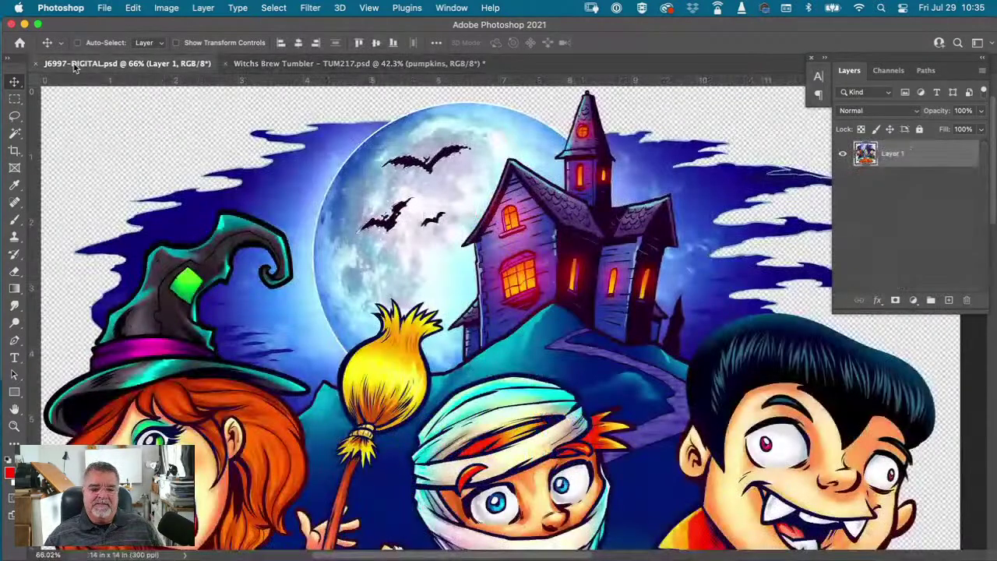
click(925, 70)
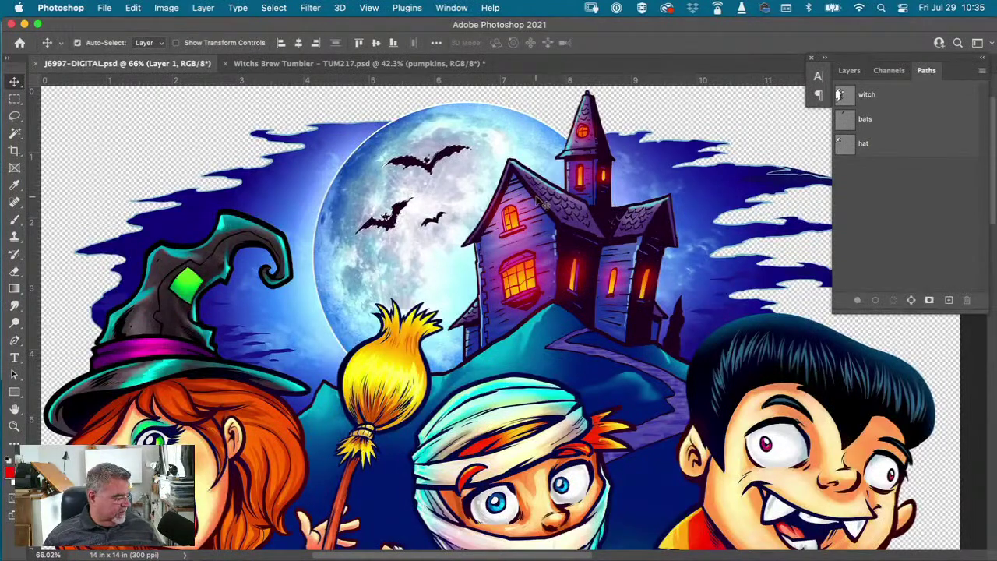
click(876, 119)
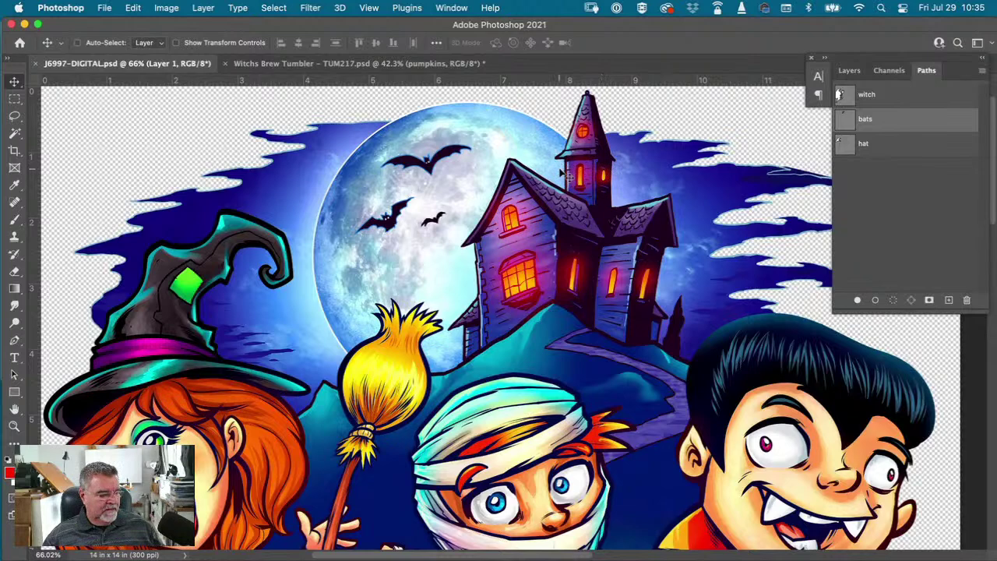
scroll(573, 176, down, 2)
scroll(573, 175, left, 2)
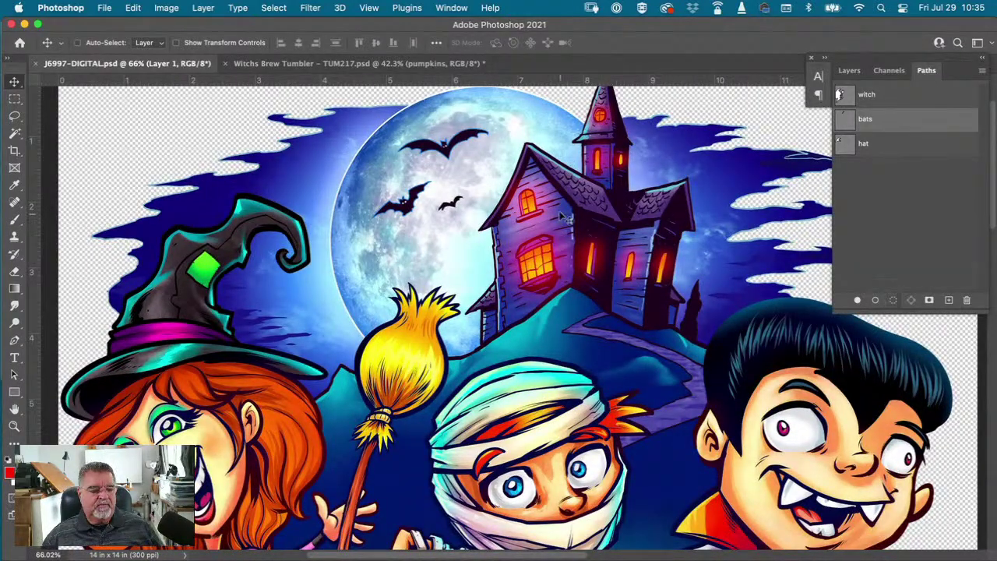
scroll(447, 167, up, 5)
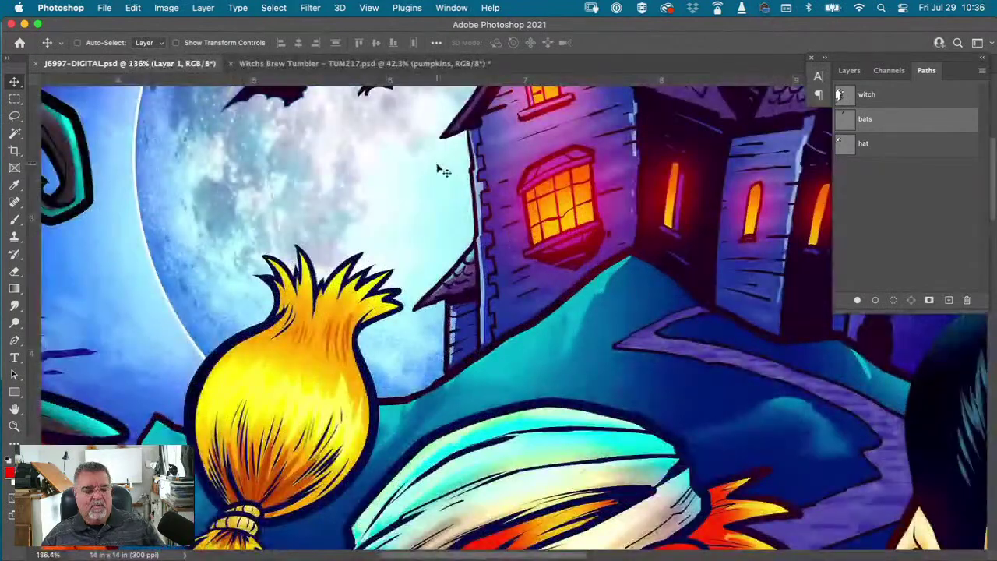
scroll(402, 112, up, 5)
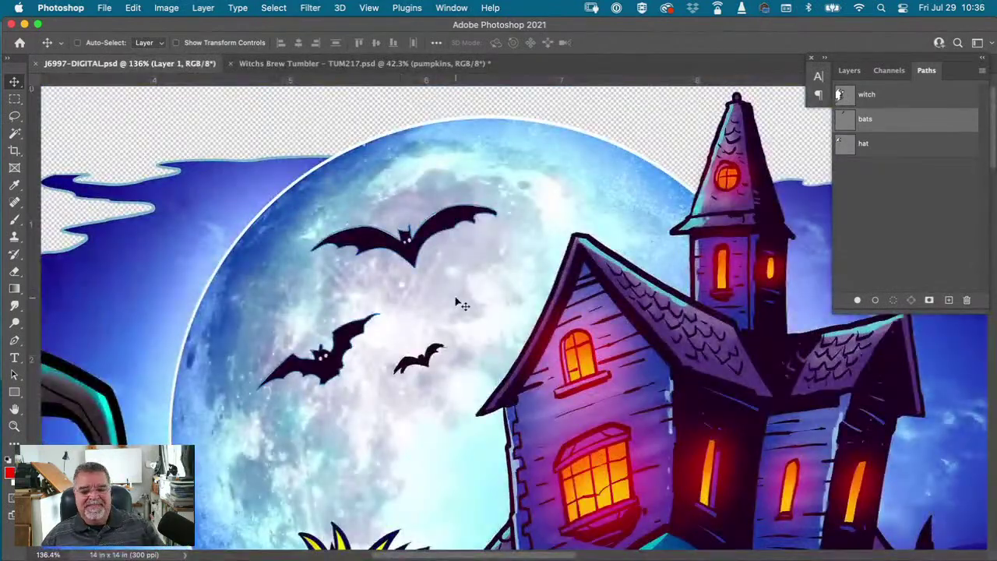
scroll(461, 304, up, 4)
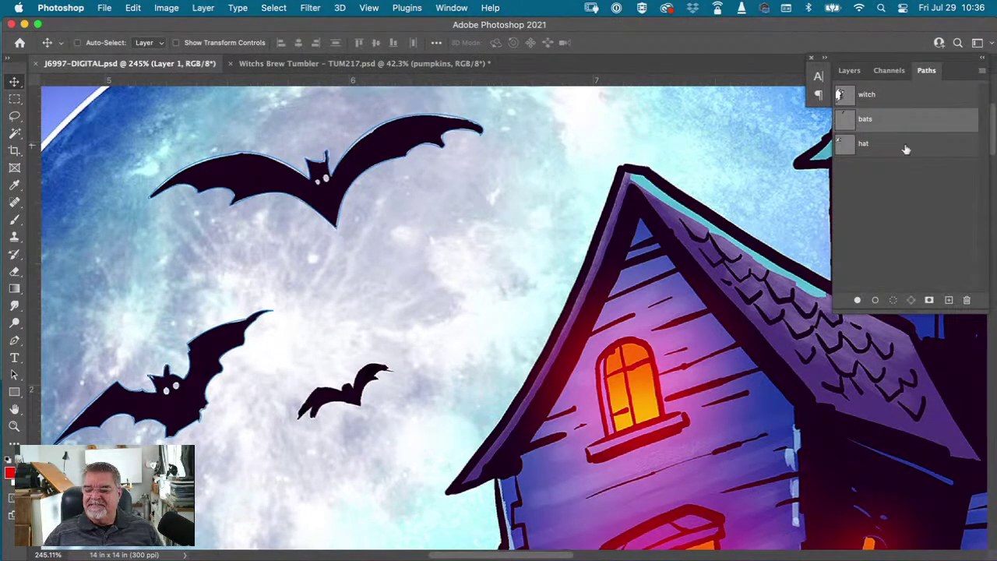
- Load the bats path as a selection, copy it, and return to the Witchs Brew Tumbler
click(894, 301)
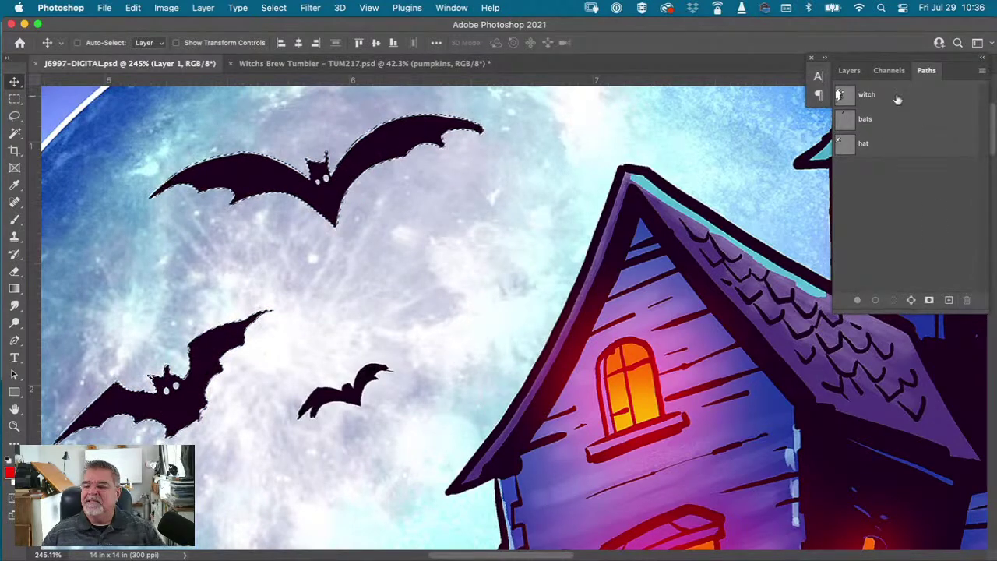
click(849, 71)
key(super+c)
click(321, 63)
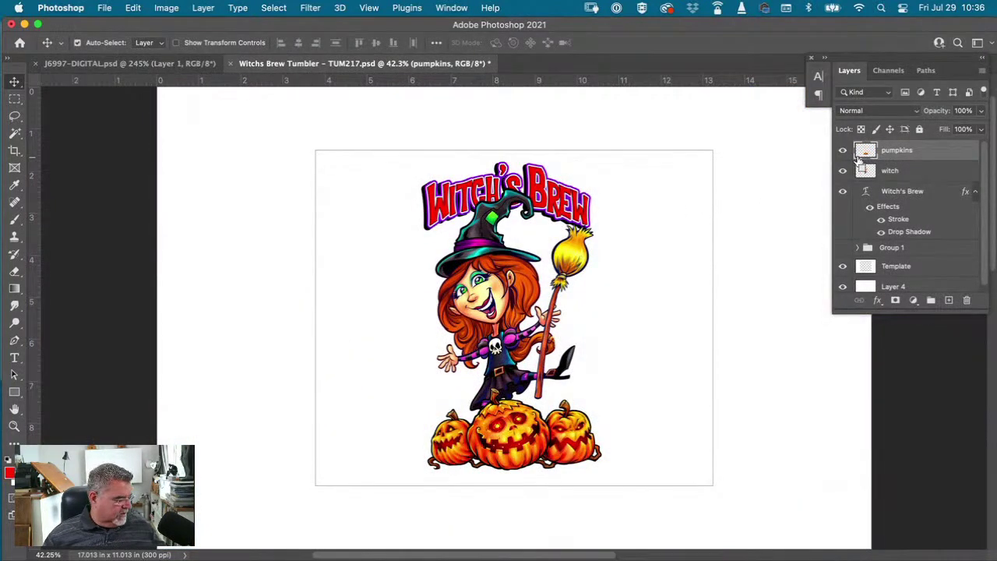
- Paste the bats onto a new layer and move them to the upper left of the design
key(super+v)
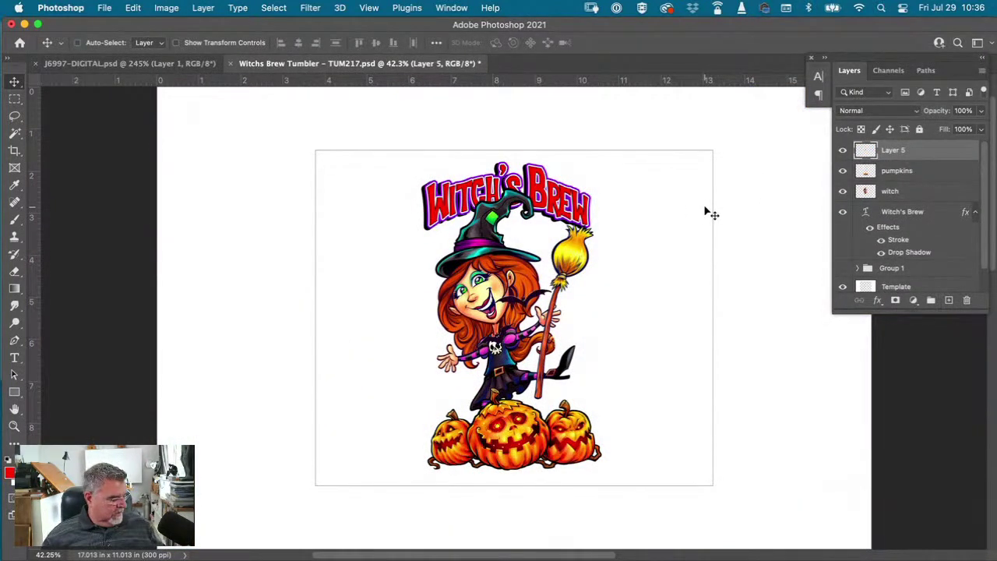
drag(519, 306, 366, 237)
scroll(382, 258, up, 10)
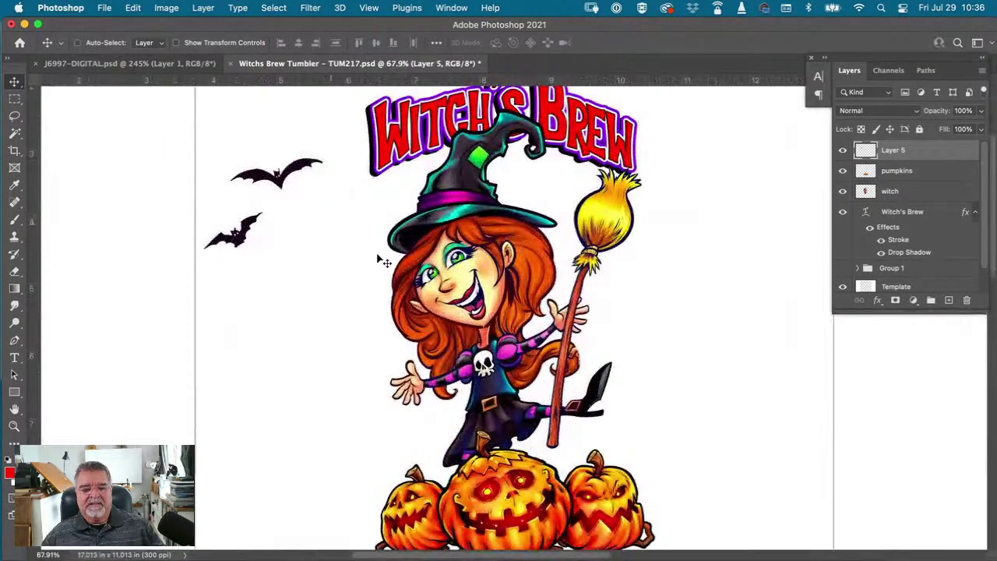
drag(201, 161, 505, 407)
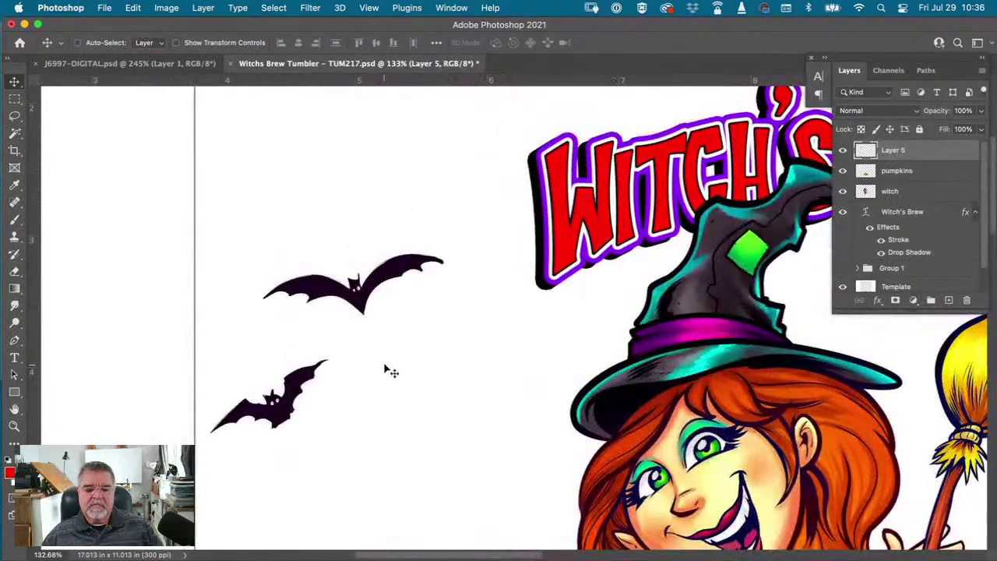
scroll(387, 358, up, 5)
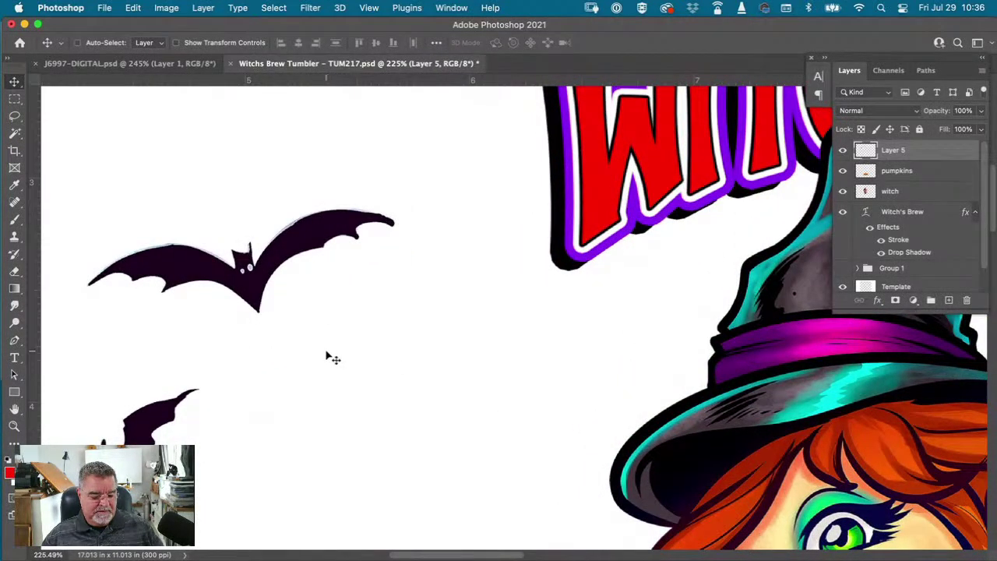
drag(349, 385, 512, 314)
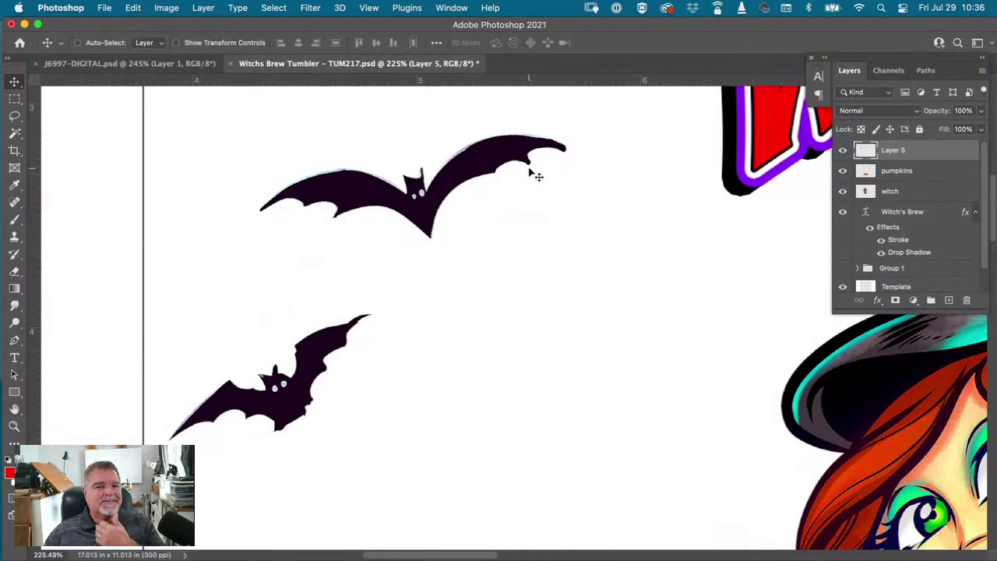
scroll(641, 156, right, 2)
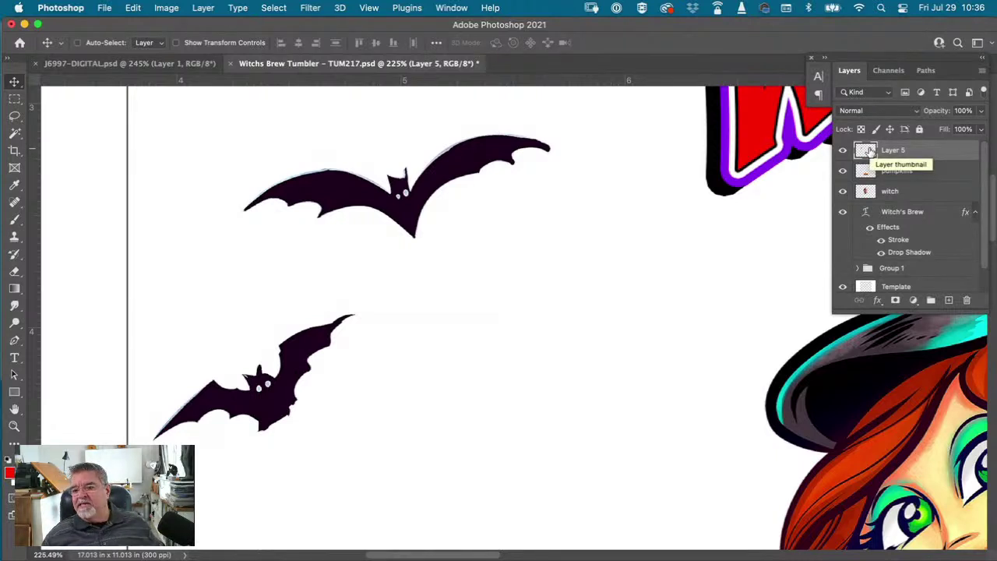
- Load Layer 5's bat pixels as a selection and hide the selection edges
key(super)
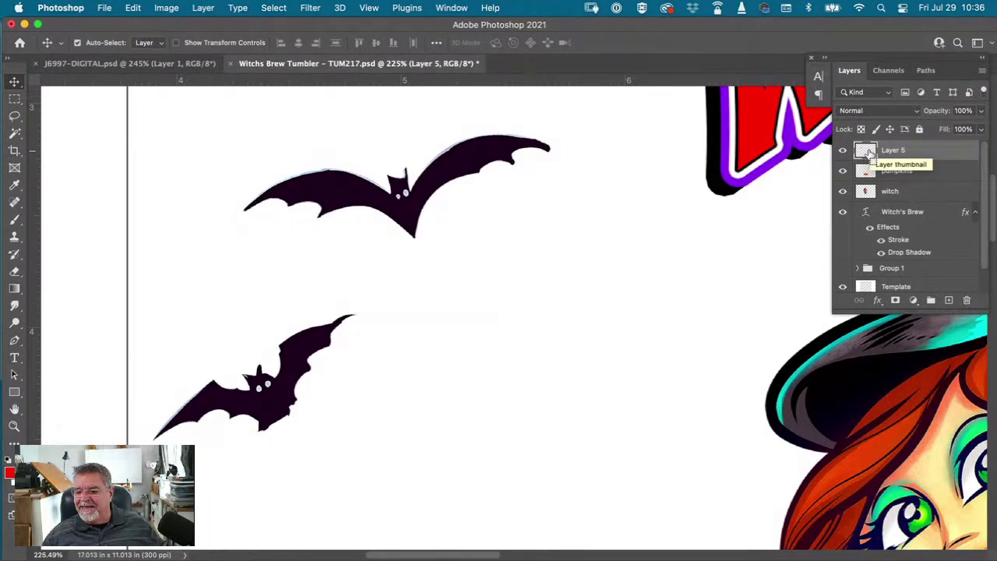
super+click(866, 151)
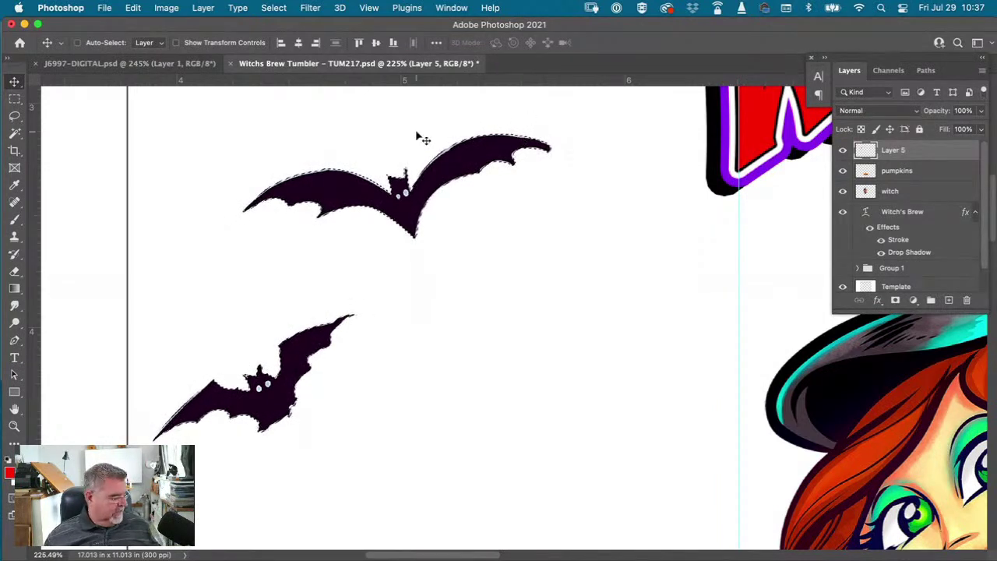
key(super+h)
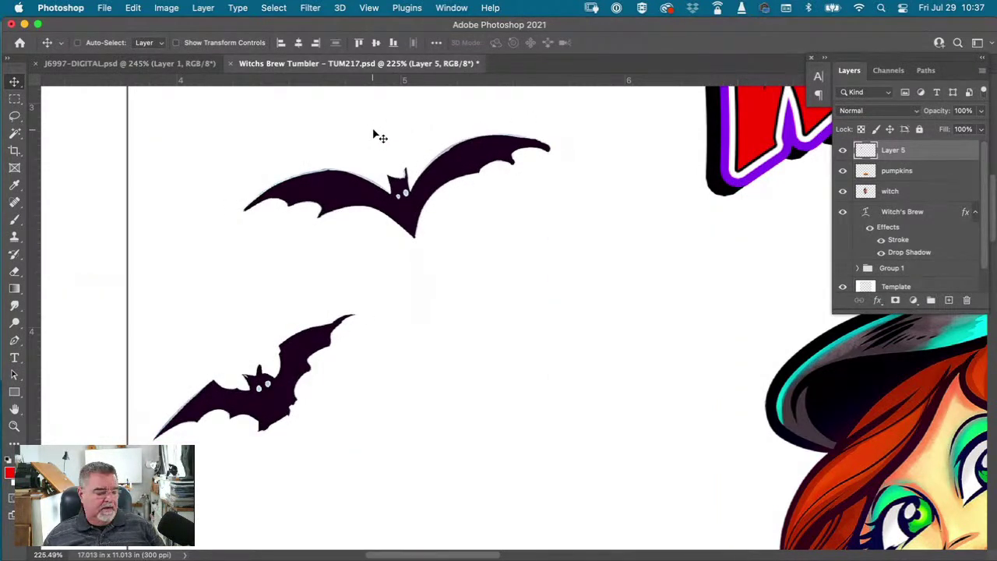
key(b)
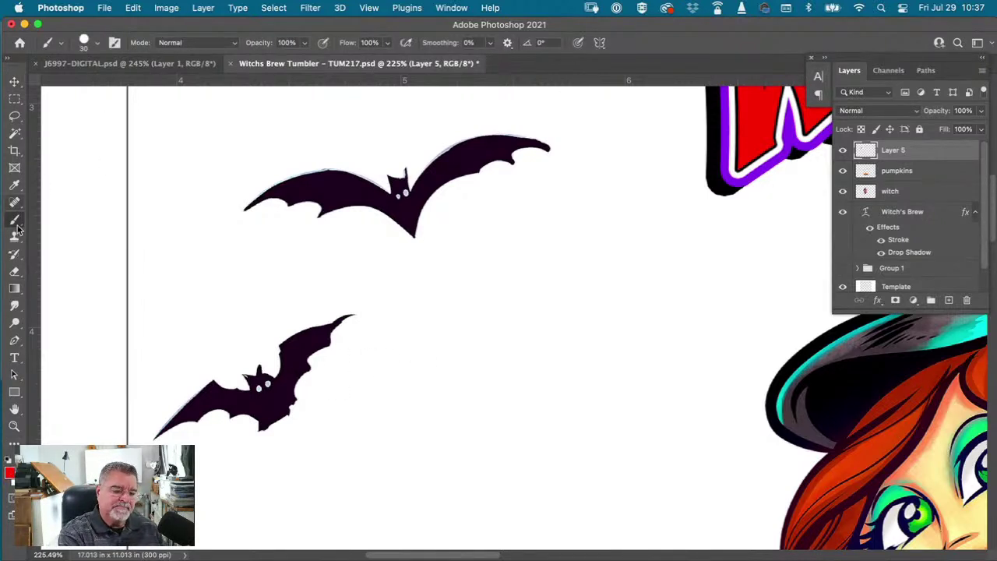
- Browse the brush presets and fill the lighter gap in the upper bat's wing
click(84, 42)
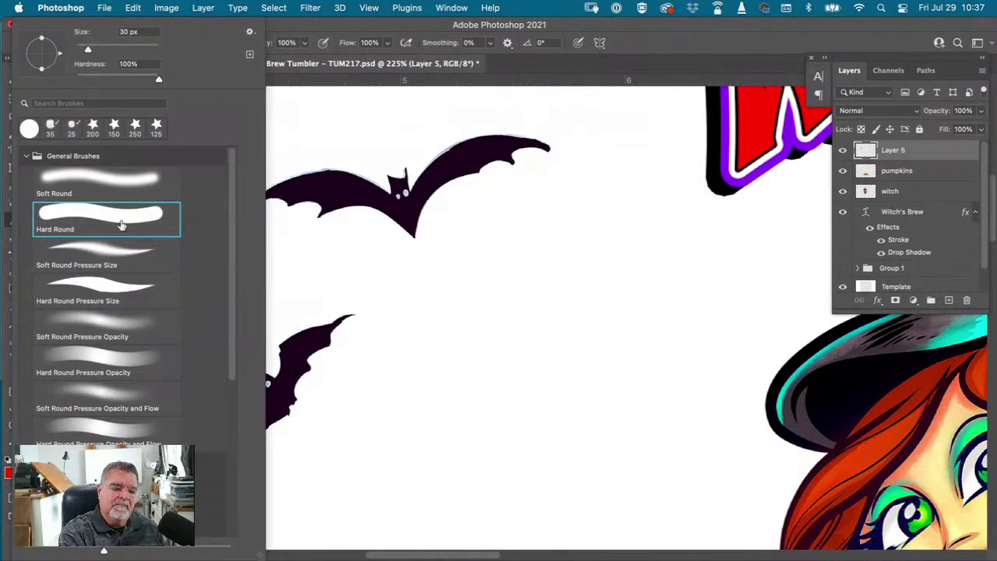
click(26, 157)
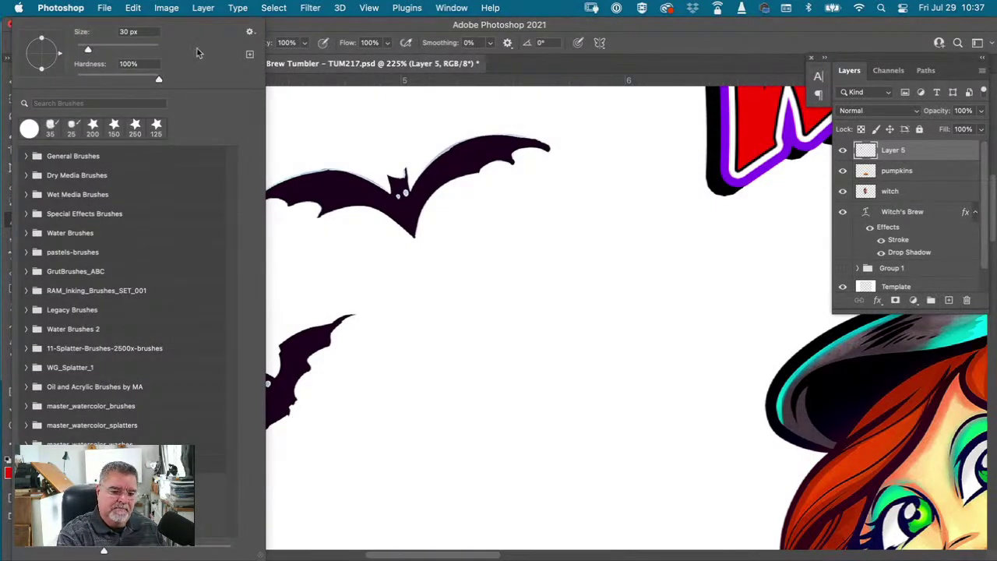
click(327, 181)
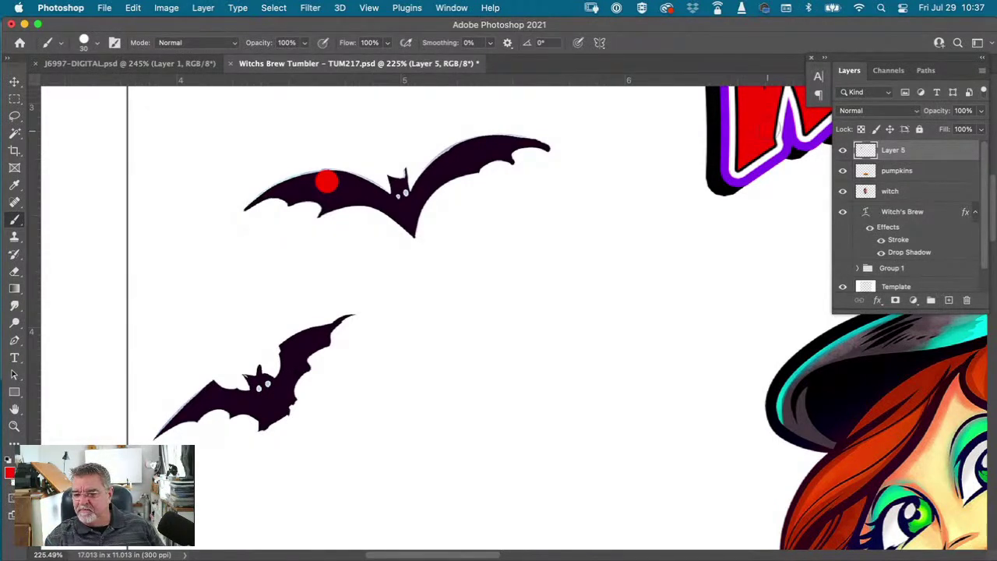
drag(326, 180, 367, 171)
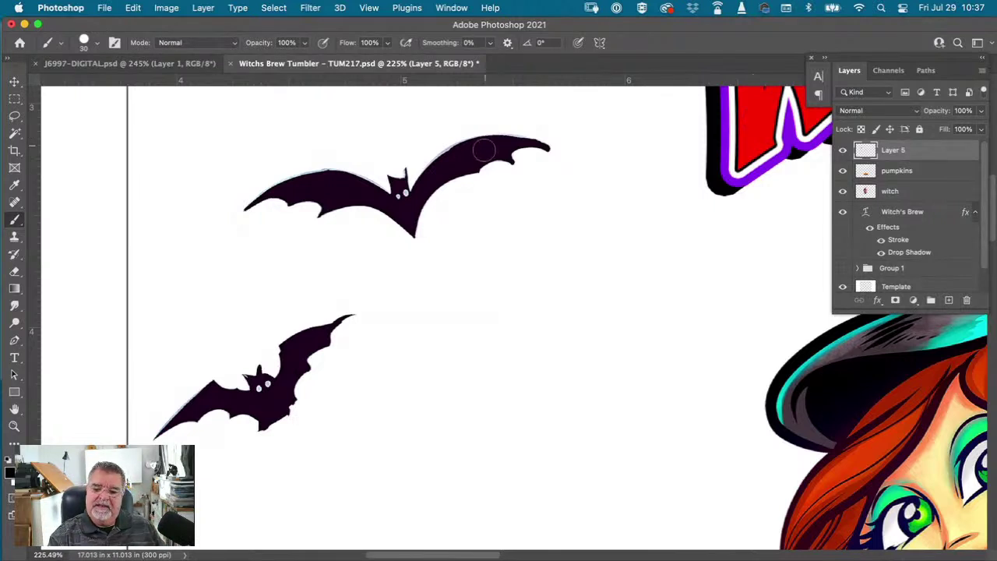
- Hide the selection outline and darken the upper bat's wings and both bats' undersides
key(super+a)
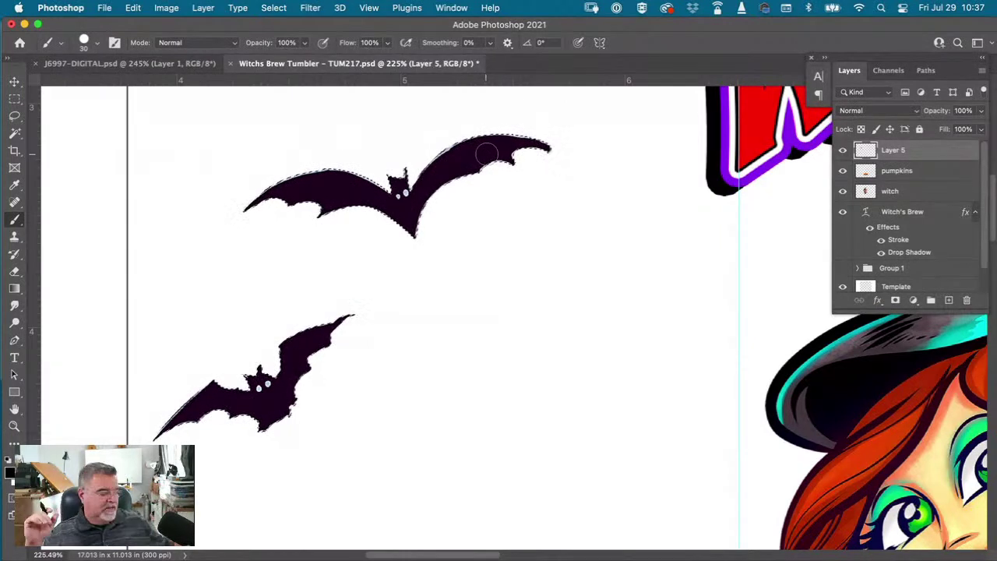
click(364, 9)
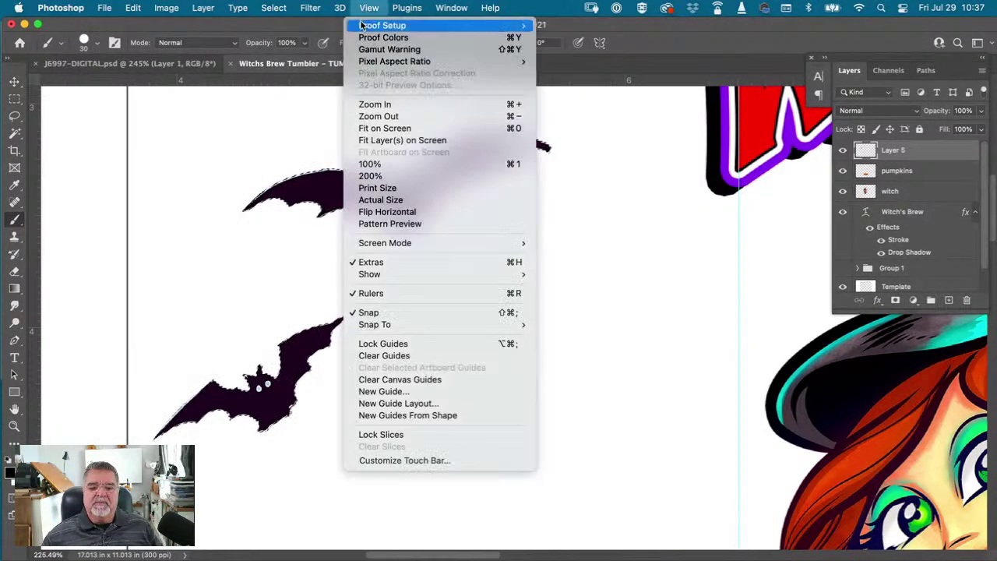
click(371, 264)
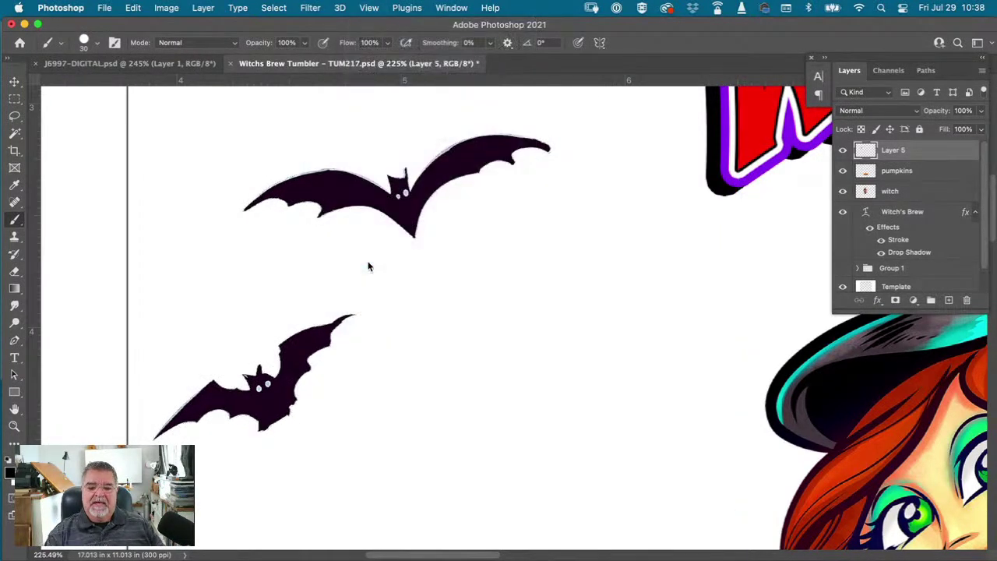
mouse_move(527, 133)
mouse_down()
mouse_move(510, 144)
mouse_move(545, 131)
mouse_move(484, 139)
mouse_move(417, 178)
mouse_move(347, 170)
mouse_move(248, 204)
mouse_up()
mouse_move(561, 145)
mouse_down()
mouse_move(478, 166)
mouse_move(422, 226)
mouse_move(393, 231)
mouse_move(281, 192)
mouse_move(247, 204)
mouse_up()
mouse_move(349, 305)
mouse_down()
mouse_move(297, 325)
mouse_move(234, 374)
mouse_move(236, 407)
mouse_move(204, 404)
mouse_move(189, 389)
mouse_move(163, 413)
mouse_move(243, 423)
mouse_move(210, 417)
mouse_move(290, 414)
mouse_move(339, 321)
mouse_move(359, 314)
mouse_move(283, 335)
mouse_move(288, 360)
mouse_move(290, 328)
mouse_up()
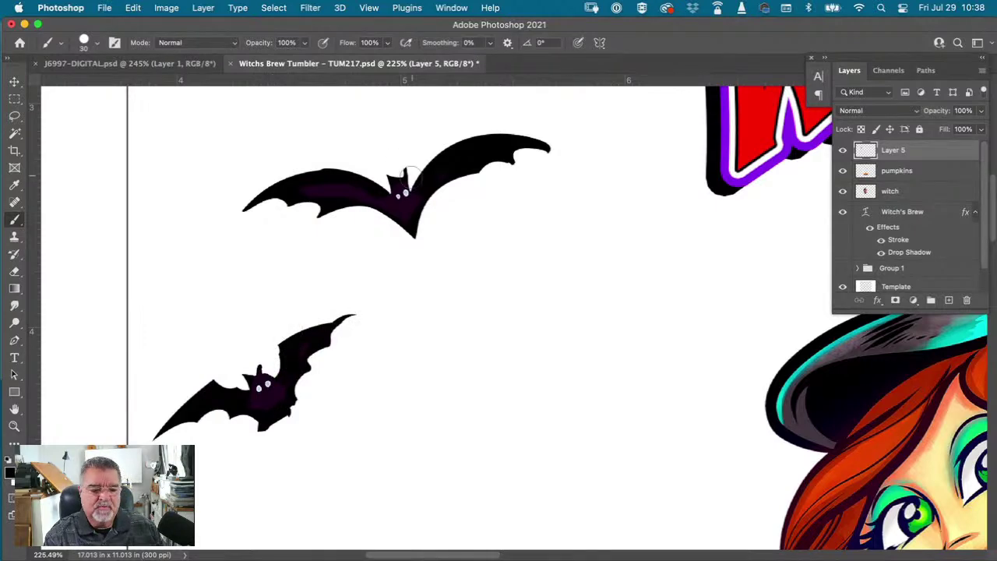
scroll(415, 195, up, 4)
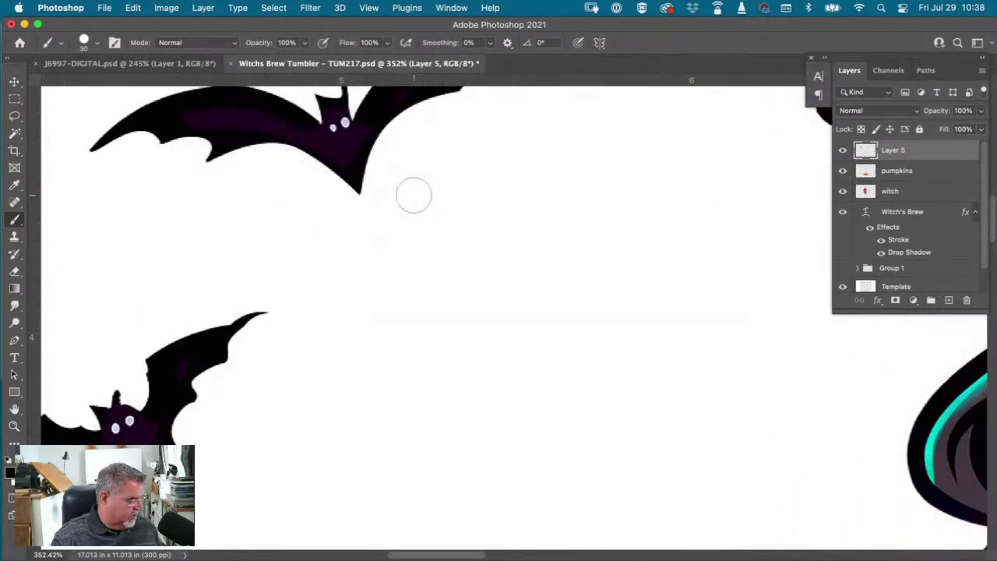
- Zoom in on the bats, touch up their dark fill with a 25 px brush and the eraser, then fit the design on screen
drag(399, 255, 429, 400)
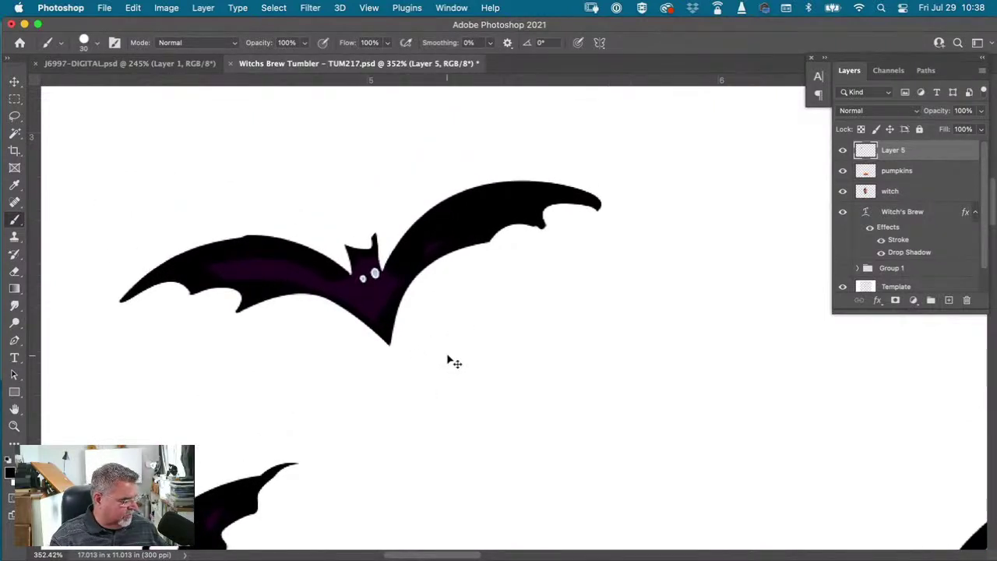
key(bracketleft)
key(bracketleft)
key(bracketleft)
key(bracketleft)
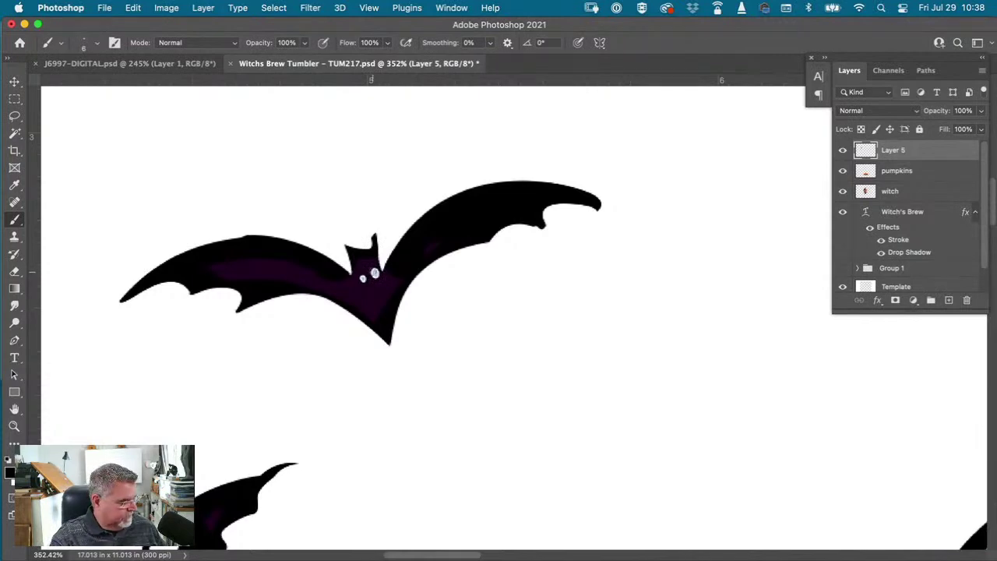
key(e)
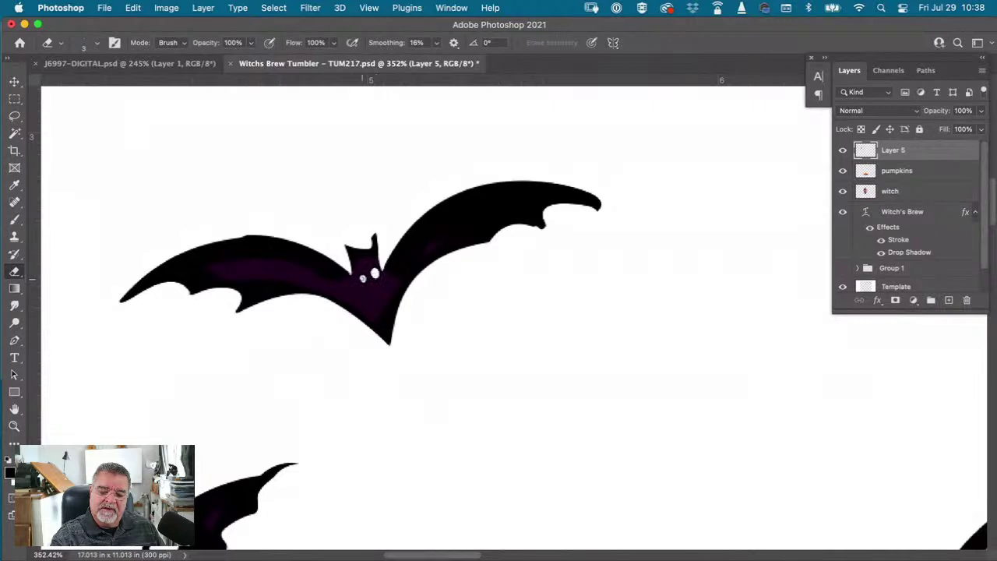
scroll(354, 272, down, 6)
scroll(354, 272, left, 4)
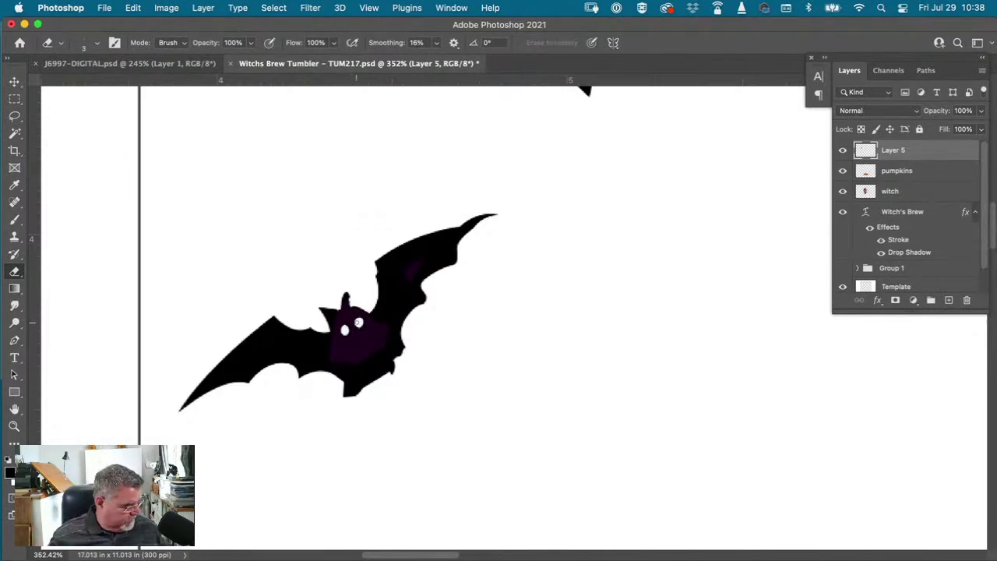
key(super+0)
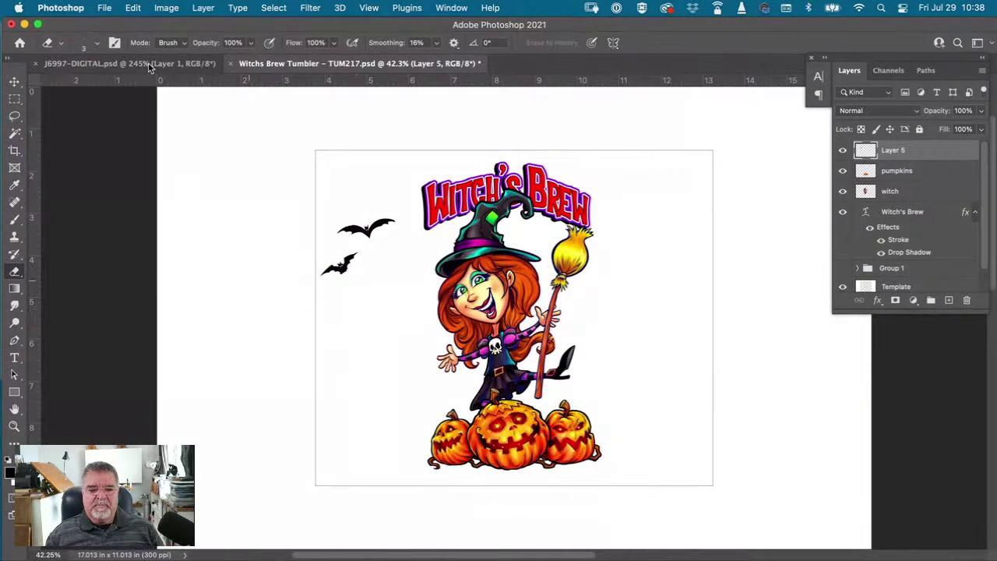
- Move the pair of bats up and left and enlarge them to about 139%
key(v)
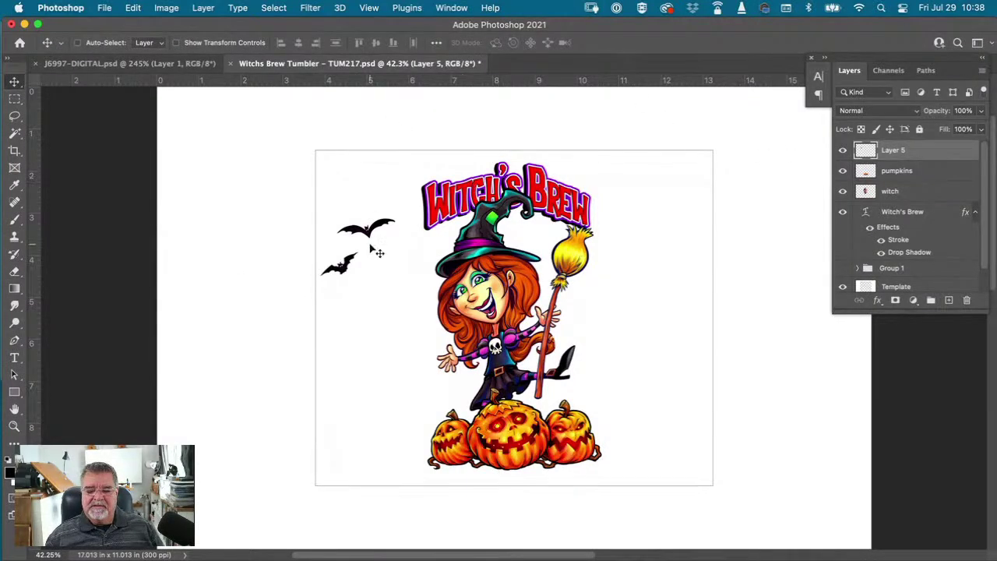
drag(381, 241, 348, 184)
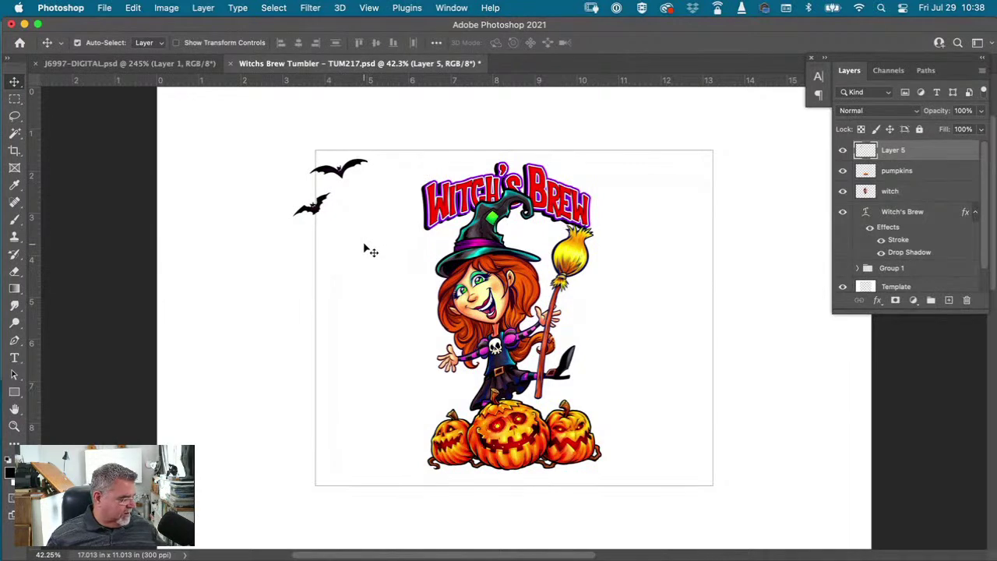
key(super+t)
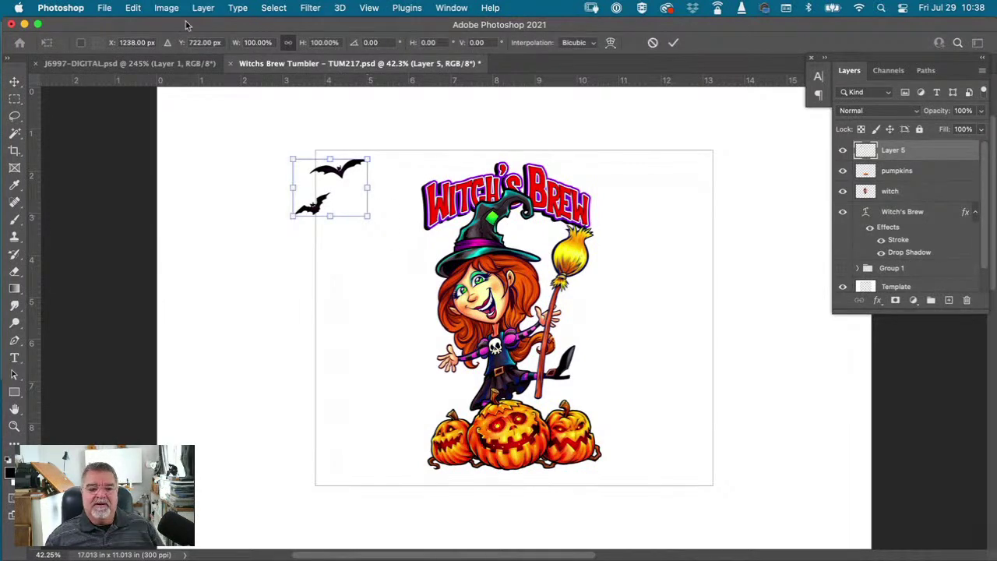
click(104, 7)
mouse_move(133, 8)
click(347, 149)
mouse_move(368, 216)
mouse_down()
mouse_move(398, 240)
mouse_move(361, 205)
mouse_move(352, 210)
mouse_up()
key(Return)
- Add two more copies of the bats down the left side, each flipped horizontally
drag(888, 151, 913, 467)
drag(358, 194, 342, 295)
click(133, 8)
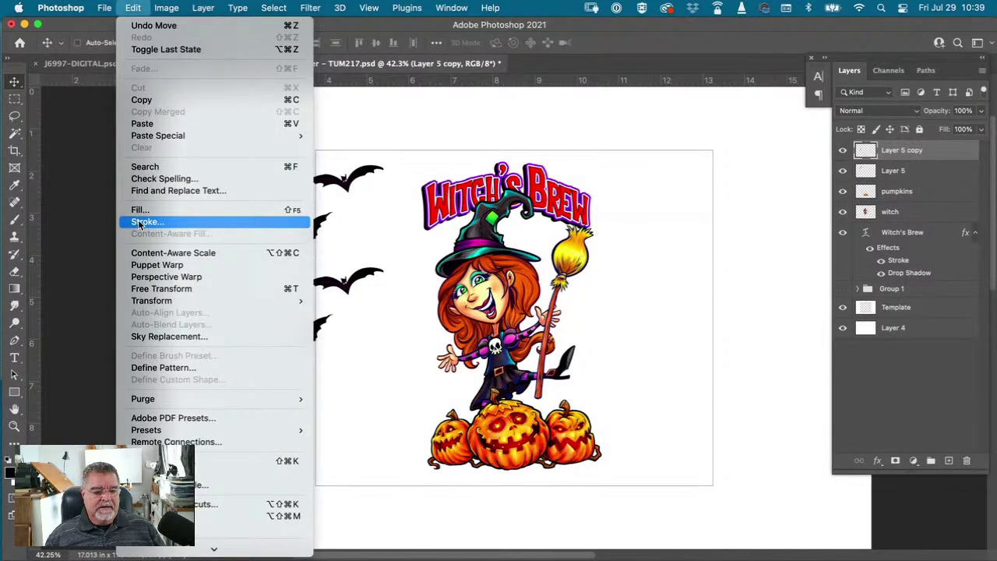
mouse_move(145, 301)
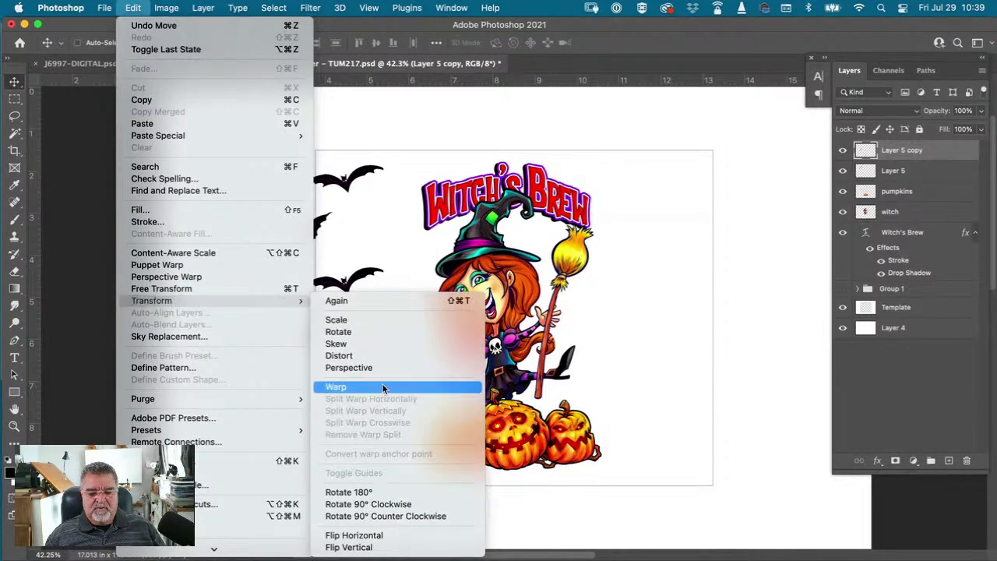
click(357, 536)
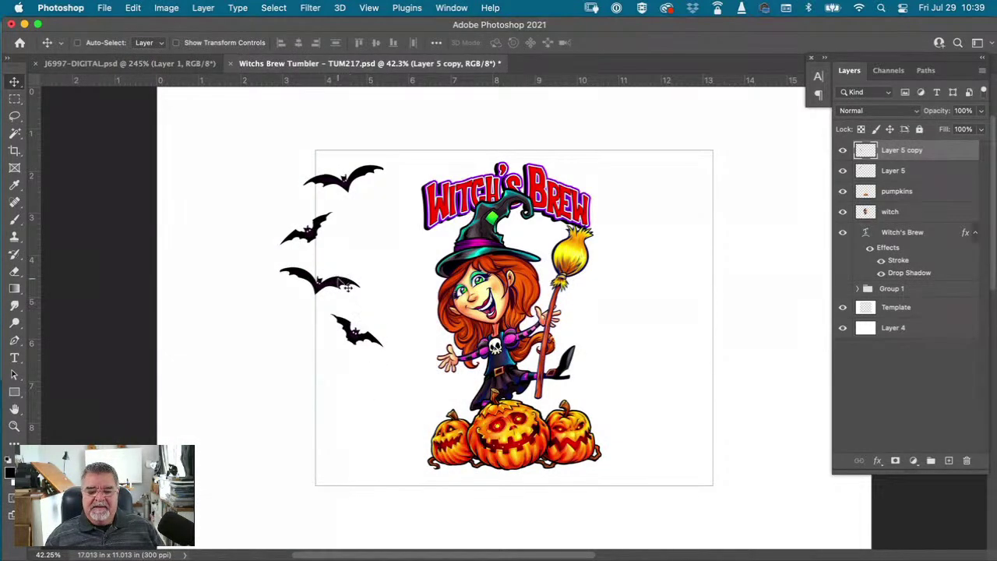
drag(867, 156, 949, 460)
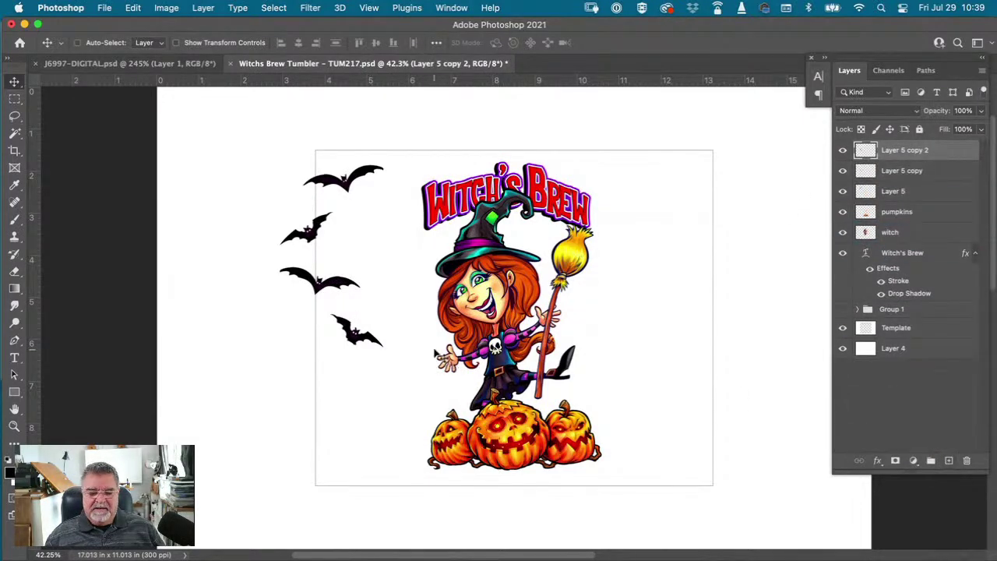
drag(343, 284, 330, 401)
click(133, 8)
mouse_move(148, 302)
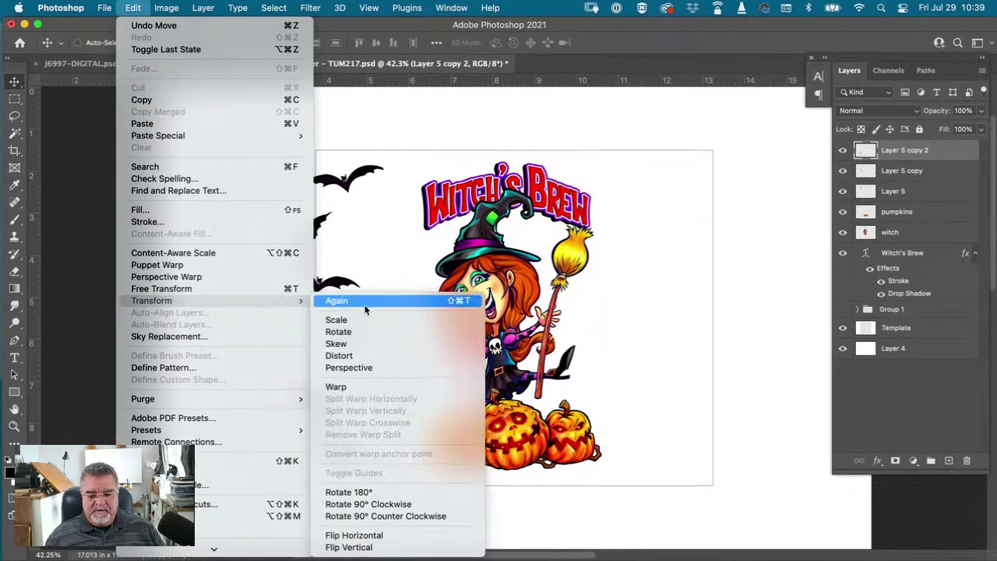
click(364, 535)
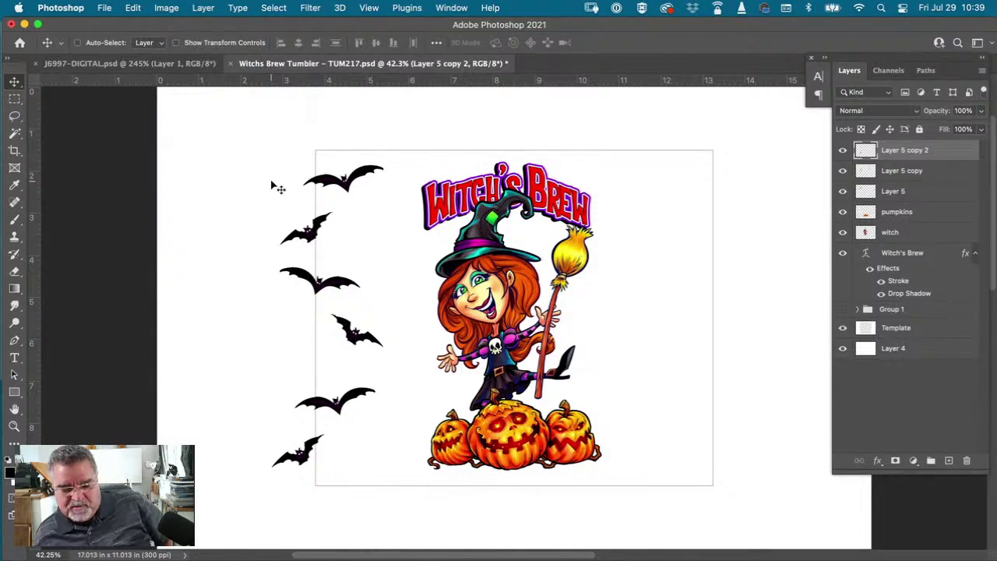
- Switch to the Lasso and toggle each bat layer's visibility to check which bats it holds
key(l)
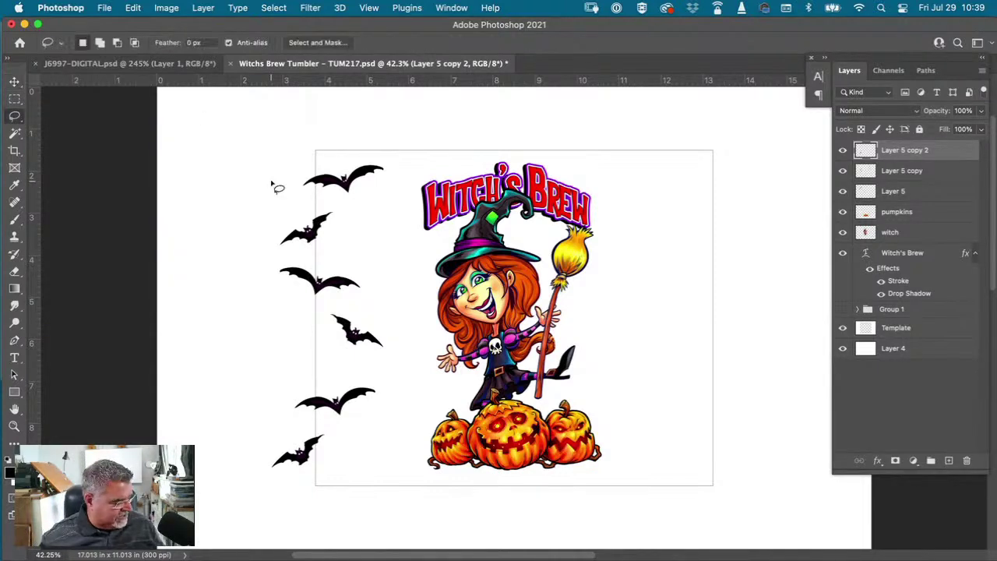
click(843, 151)
click(843, 150)
click(843, 171)
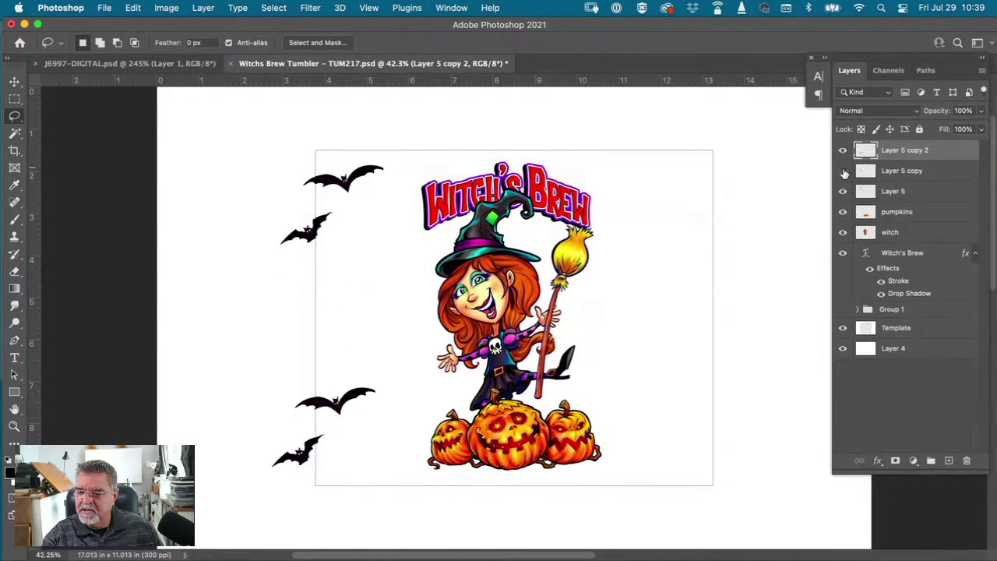
click(843, 171)
click(843, 191)
click(843, 191)
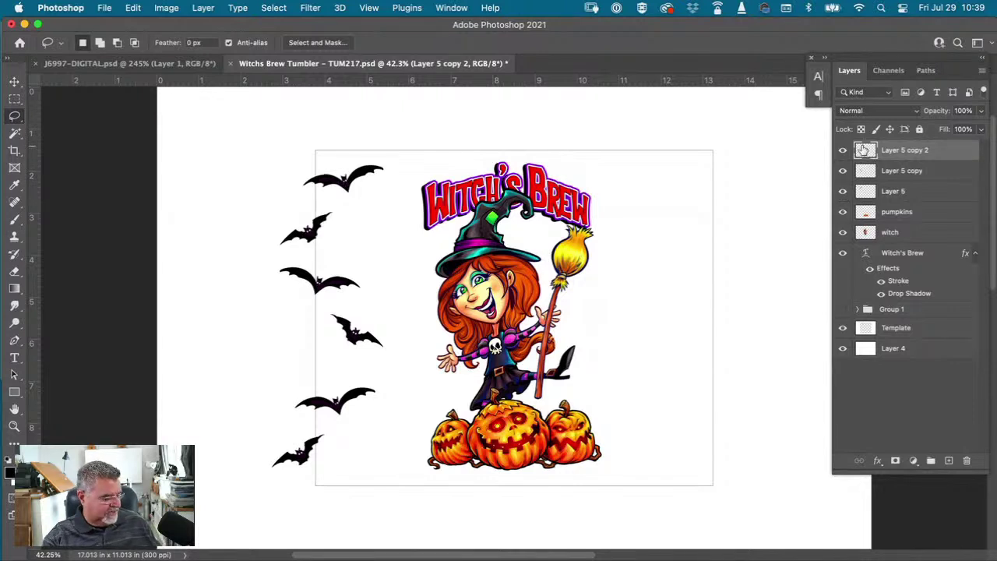
- Select Layer 5, Layer 5 copy and the top bat layer and merge them into one
shift+click(867, 190)
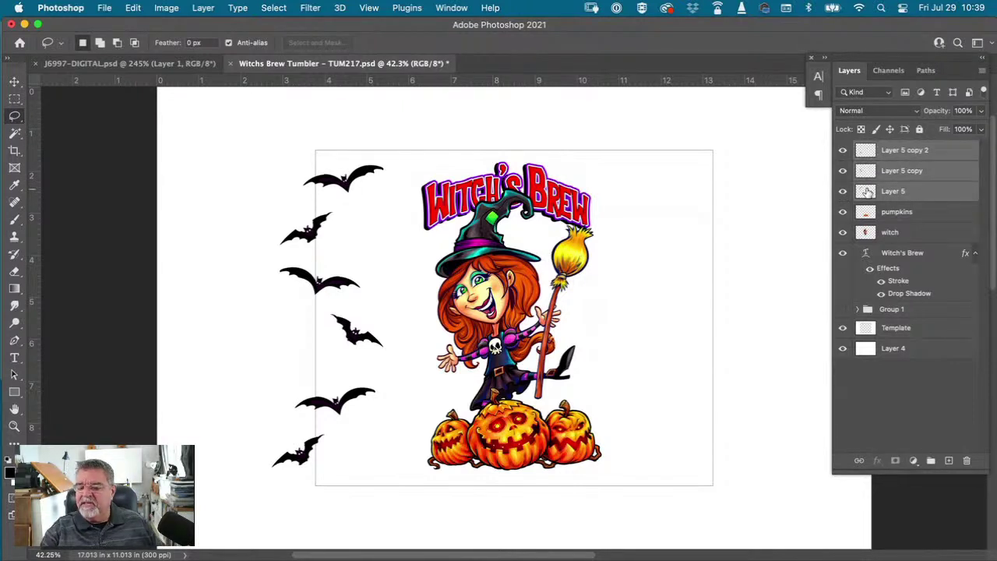
click(982, 70)
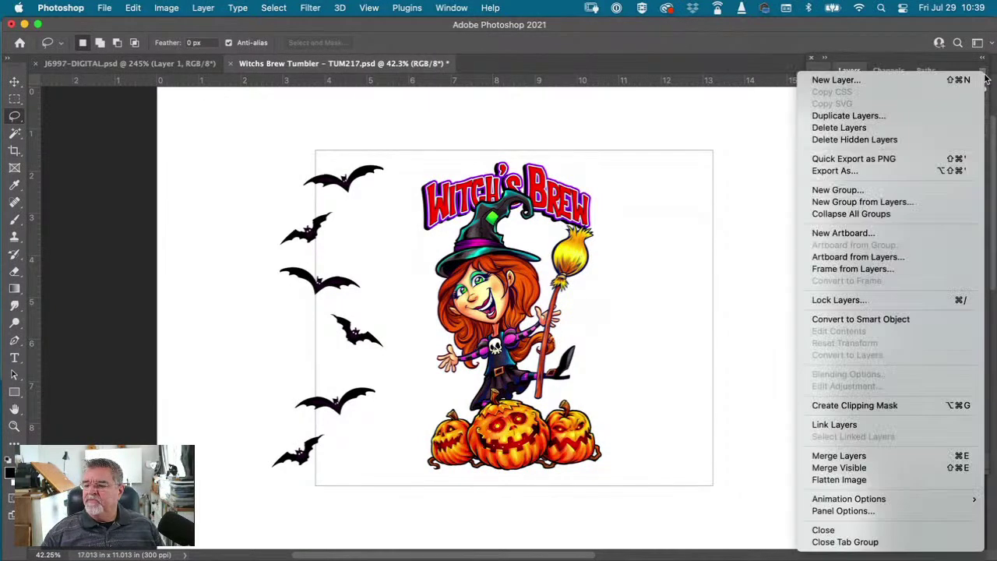
click(841, 456)
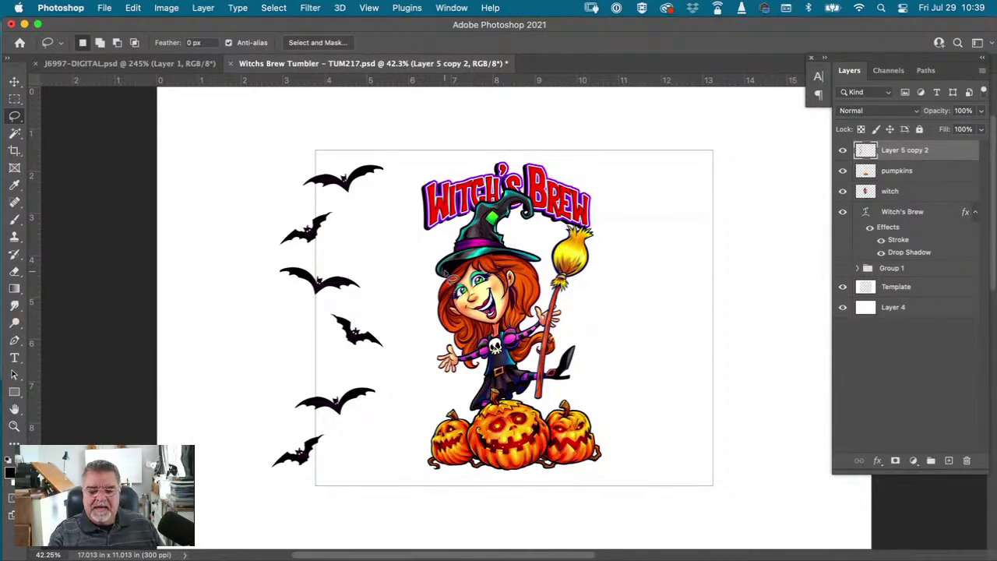
- Move the fourth left bat up and right and rotate it counter-clockwise
mouse_move(365, 310)
mouse_down()
mouse_move(333, 318)
mouse_move(403, 340)
mouse_move(382, 298)
mouse_up()
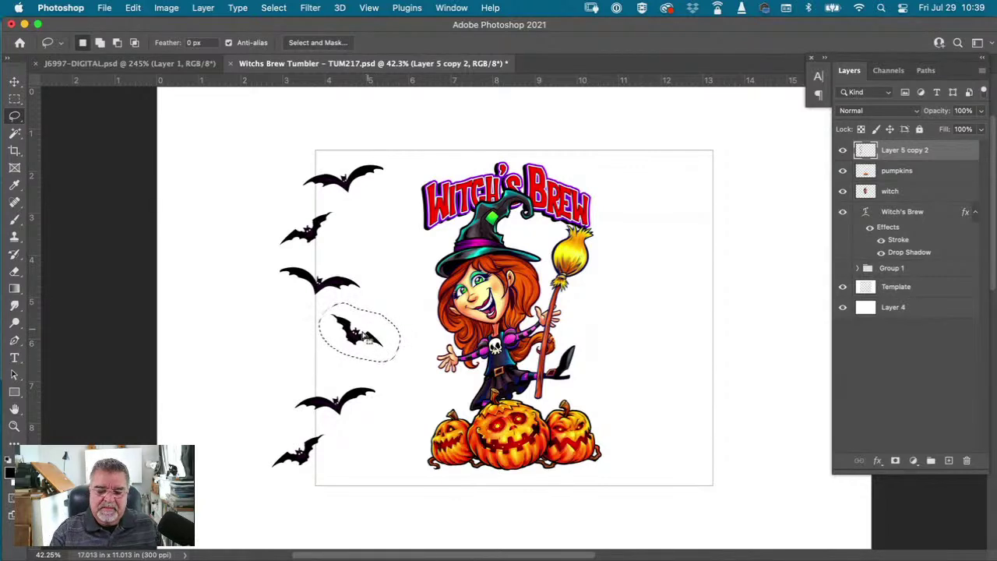
mouse_move(365, 353)
mouse_down()
mouse_move(388, 331)
mouse_move(387, 321)
mouse_move(355, 336)
mouse_move(369, 325)
mouse_up()
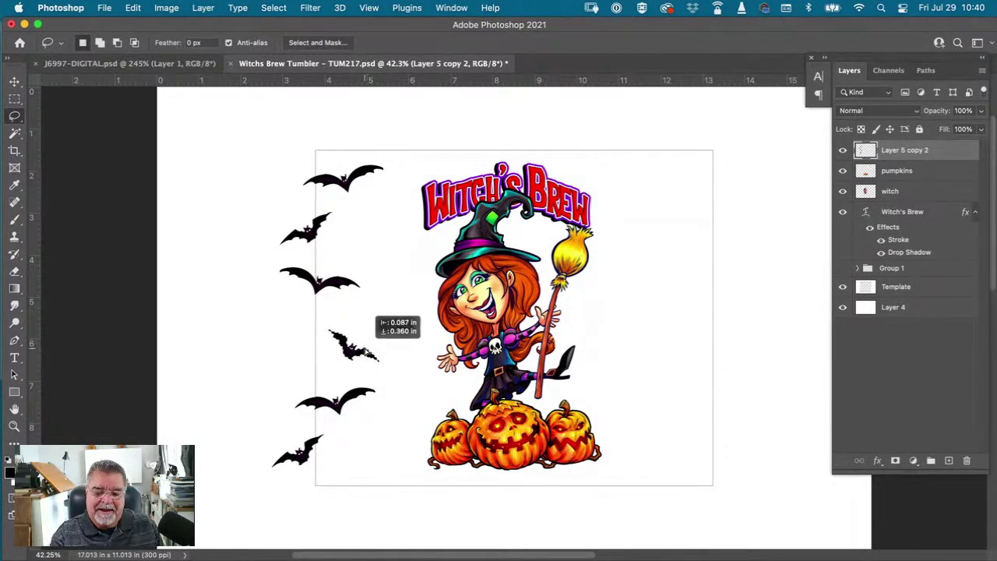
key(super+t)
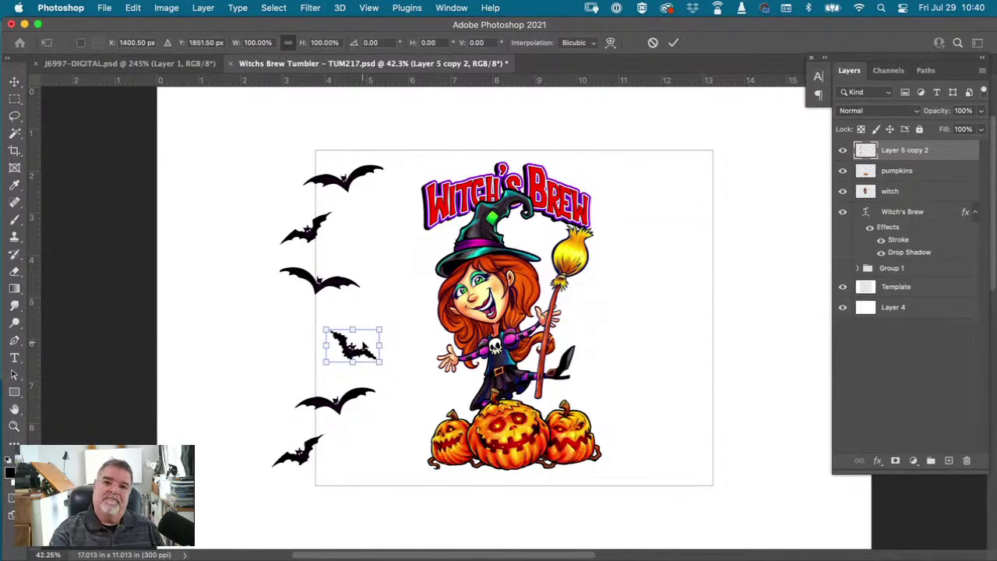
drag(388, 325, 381, 312)
key(Return)
key(l)
key(super+d)
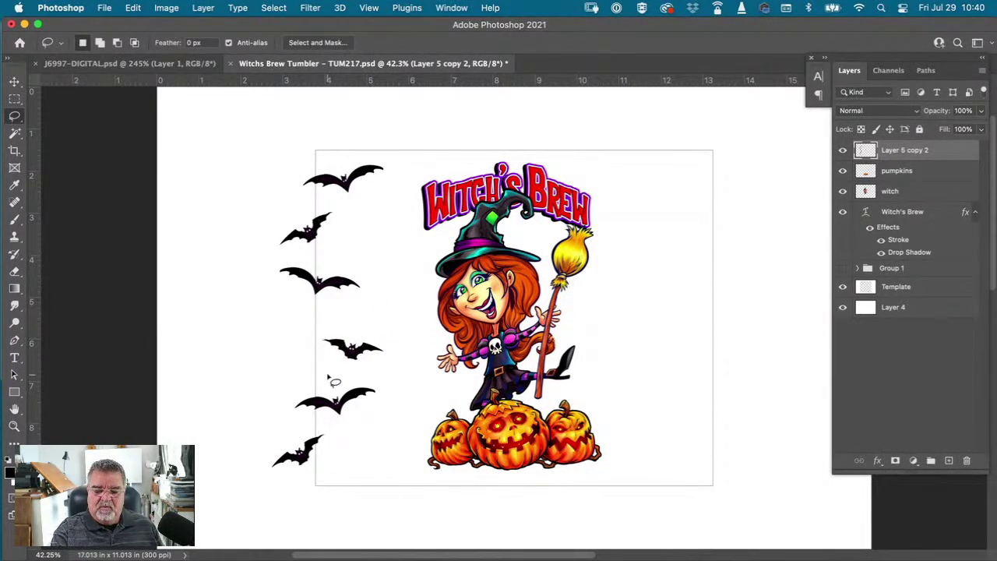
- Tilt the fifth bat 17.60°, shift the bottom bat 0.4 in right rotated 21.72°, then duplicate the bat layer
mouse_move(374, 379)
mouse_down()
mouse_move(286, 392)
mouse_move(336, 421)
mouse_move(390, 394)
mouse_move(356, 395)
mouse_move(372, 397)
mouse_move(361, 395)
mouse_move(362, 371)
mouse_up()
key(super+t)
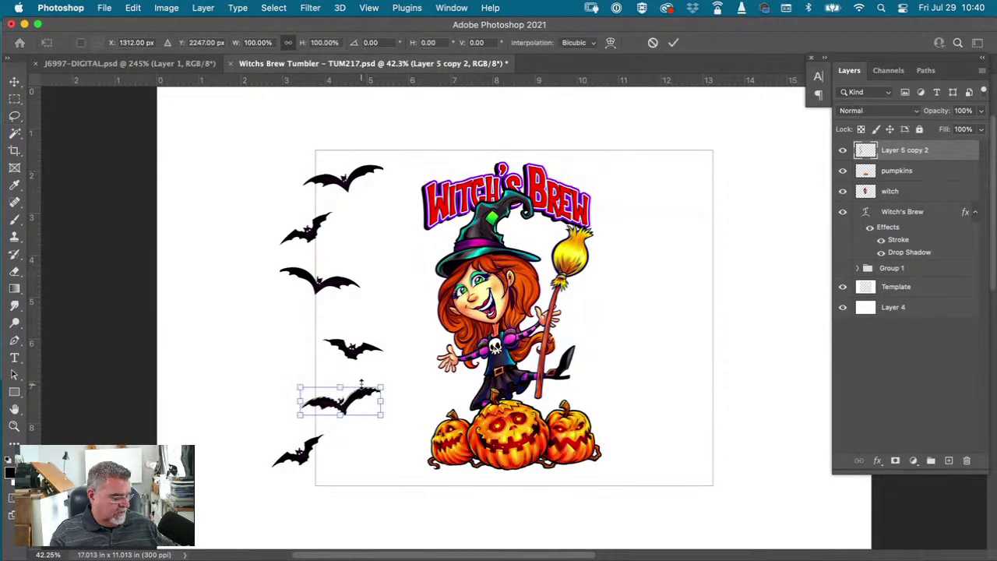
drag(388, 422, 377, 430)
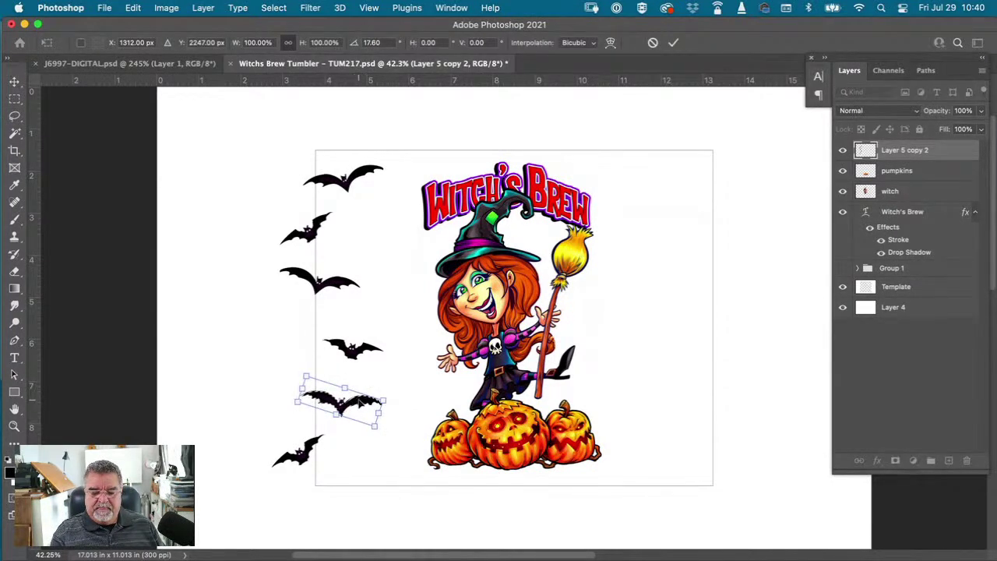
key(Return)
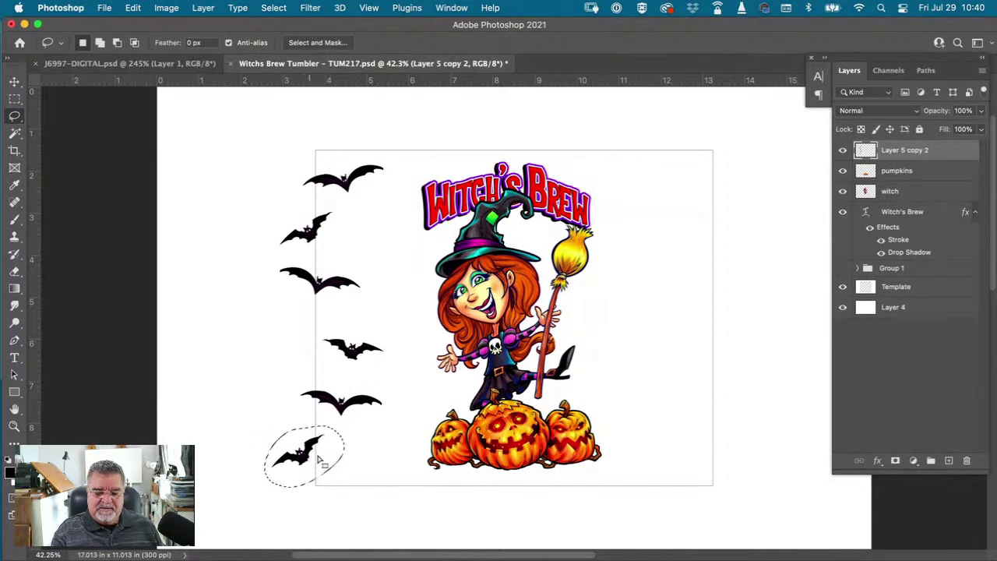
drag(318, 460, 356, 472)
key(super+t)
key(Return)
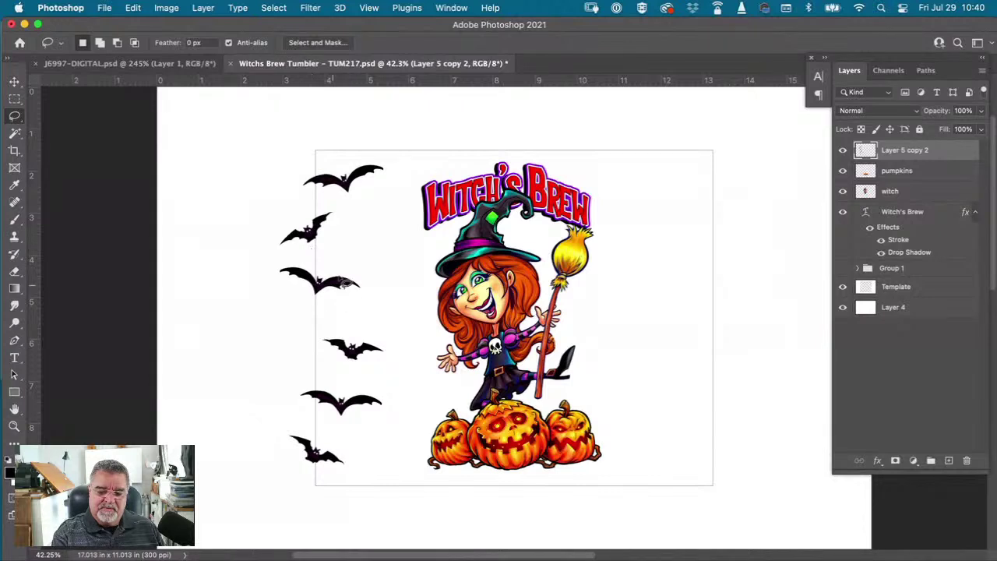
mouse_move(356, 272)
mouse_down()
mouse_move(283, 254)
mouse_move(302, 304)
mouse_move(343, 301)
mouse_up()
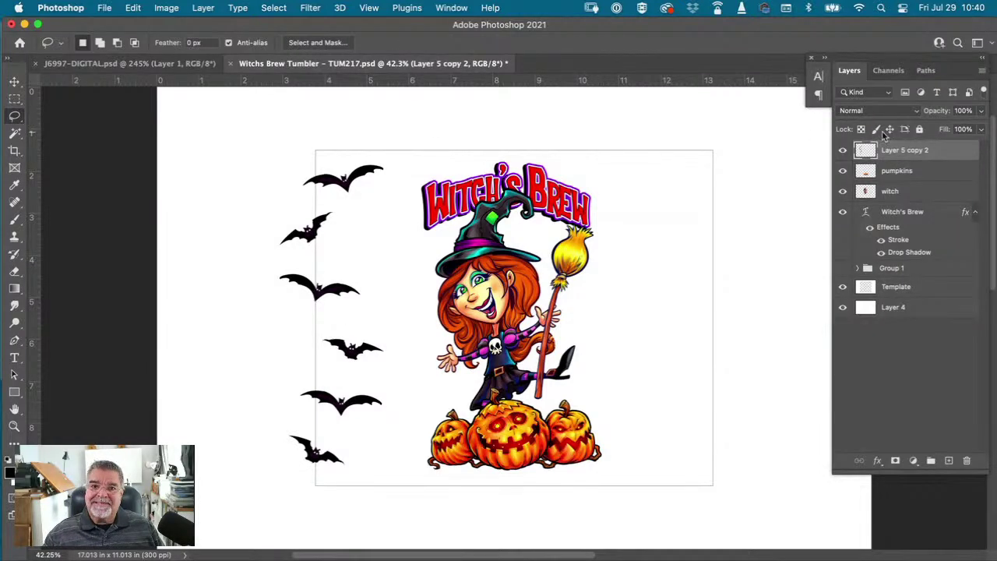
drag(861, 153, 949, 460)
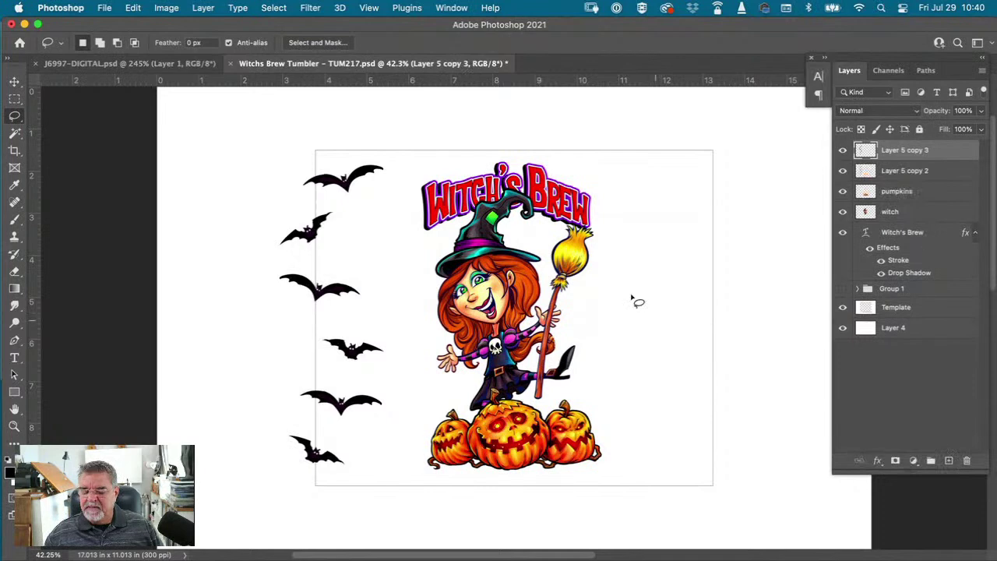
- Shift the duplicated bat column straight across to the right edge of the design
click(14, 81)
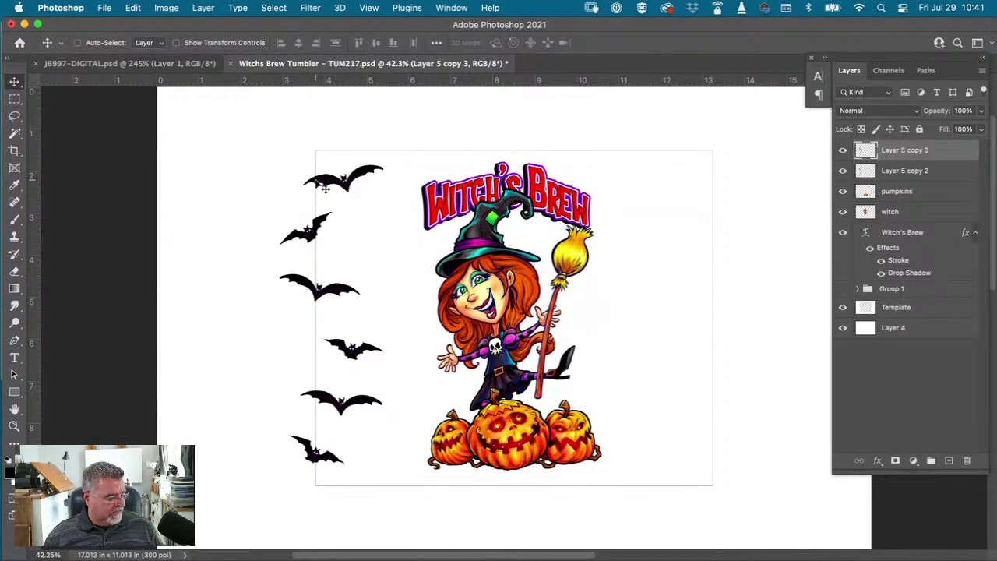
drag(326, 185, 715, 180)
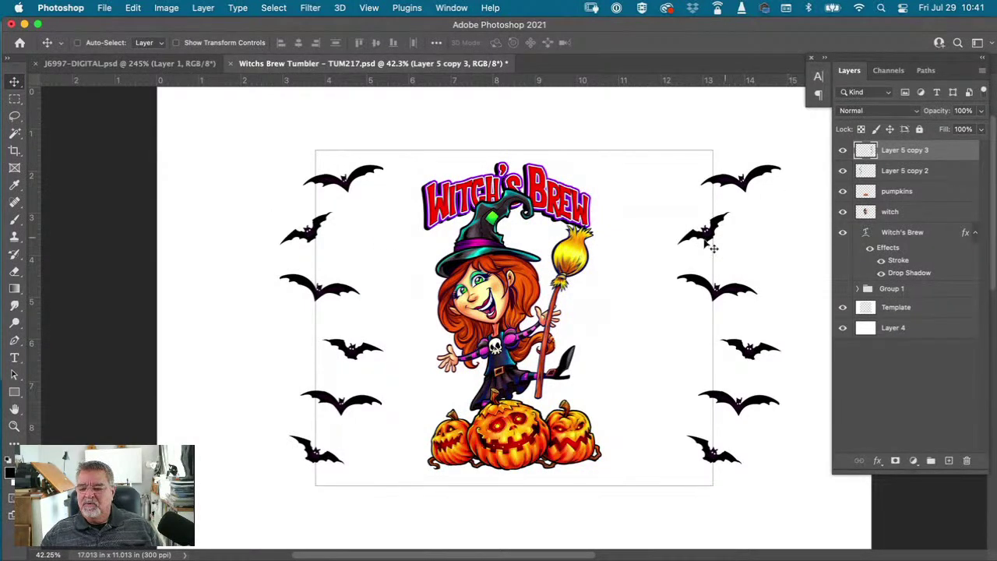
scroll(671, 243, right, 2)
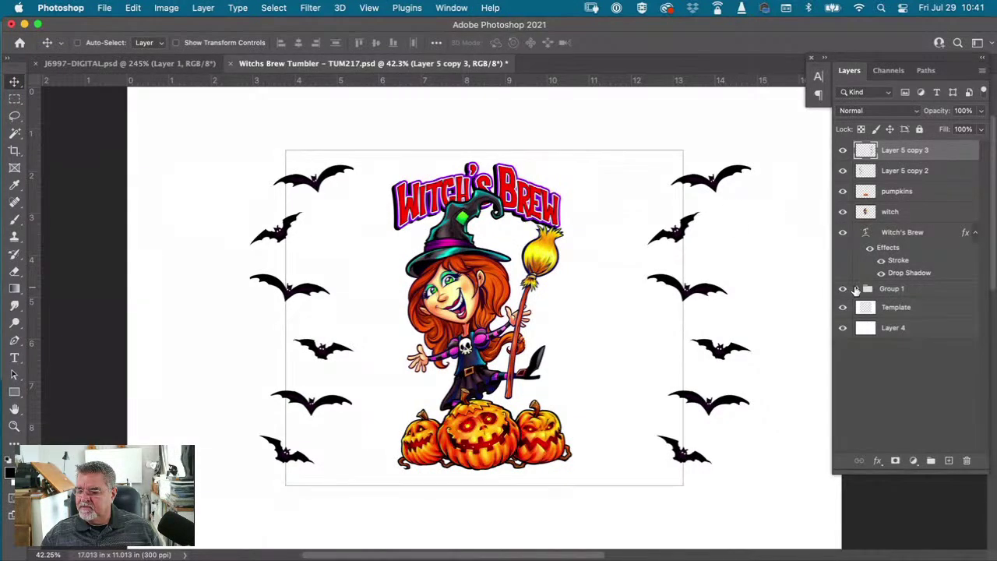
- Expand Group 1 and hide the Witch's Brew title
click(853, 291)
click(857, 289)
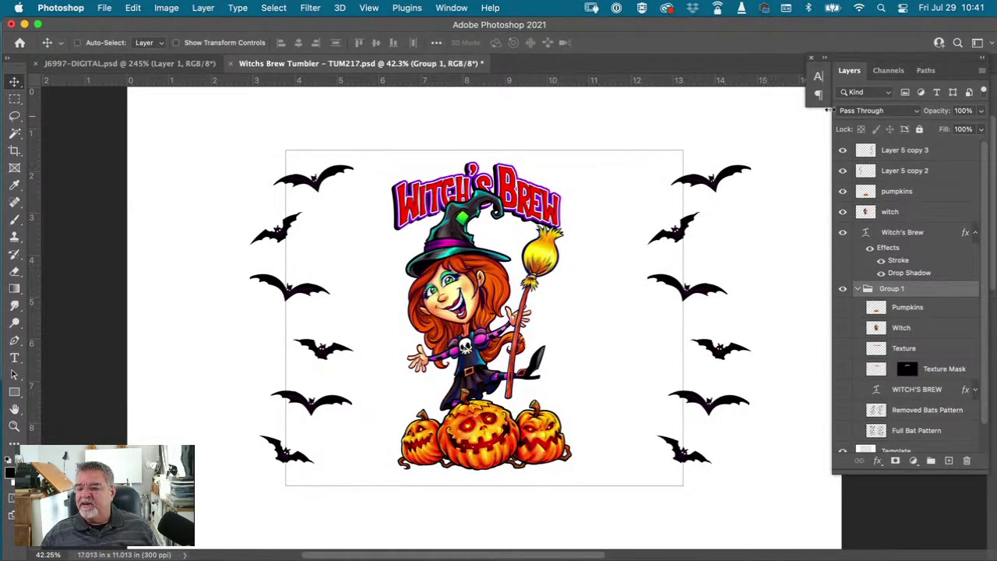
click(842, 233)
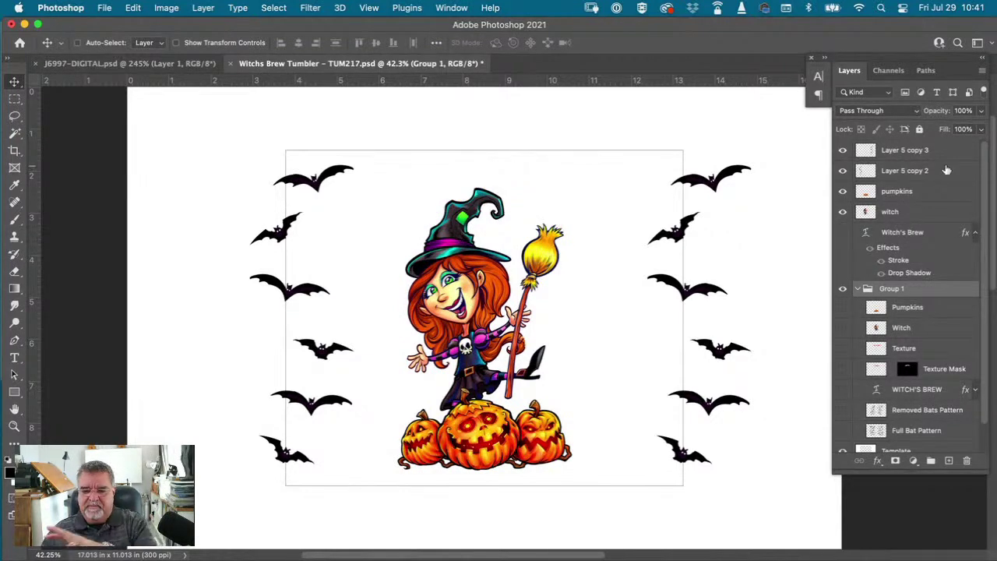
- Make Layer 5 copy 3 active and lasso the third bat on the right
click(870, 152)
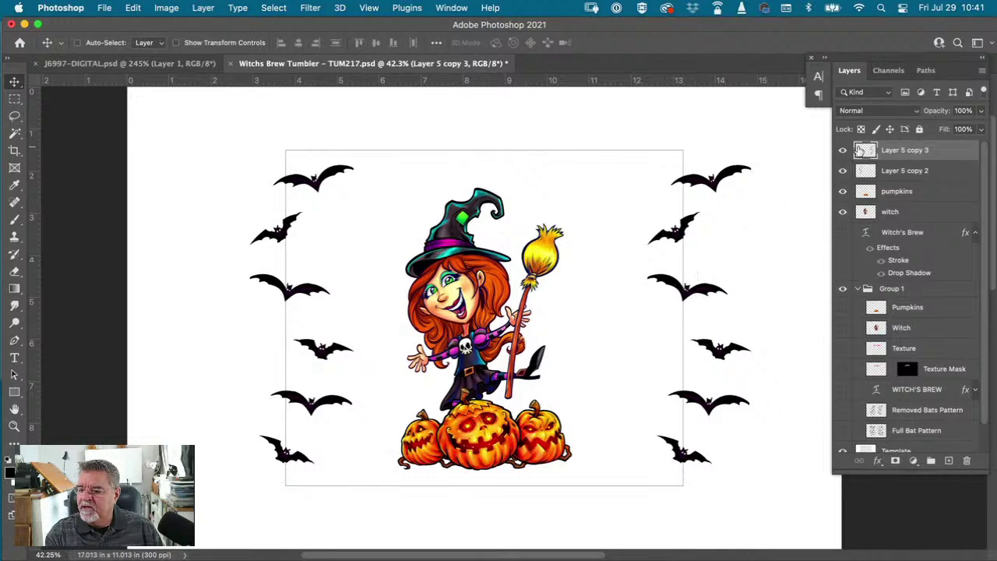
key(l)
mouse_move(706, 265)
mouse_down()
mouse_move(636, 299)
mouse_move(693, 272)
mouse_up()
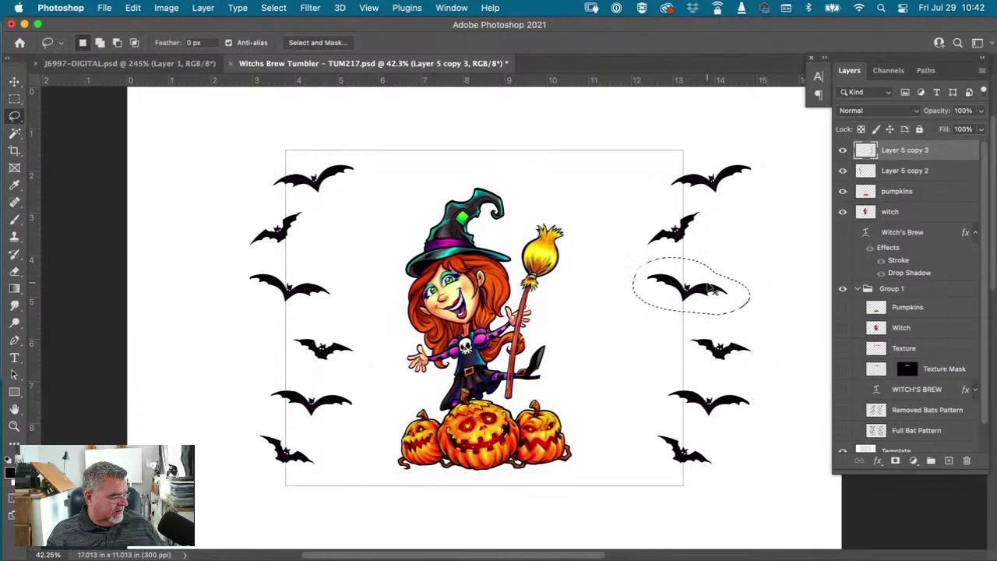
- Copy the lassoed bat onto its own layer and verify it by toggling layer visibility
key(super+j)
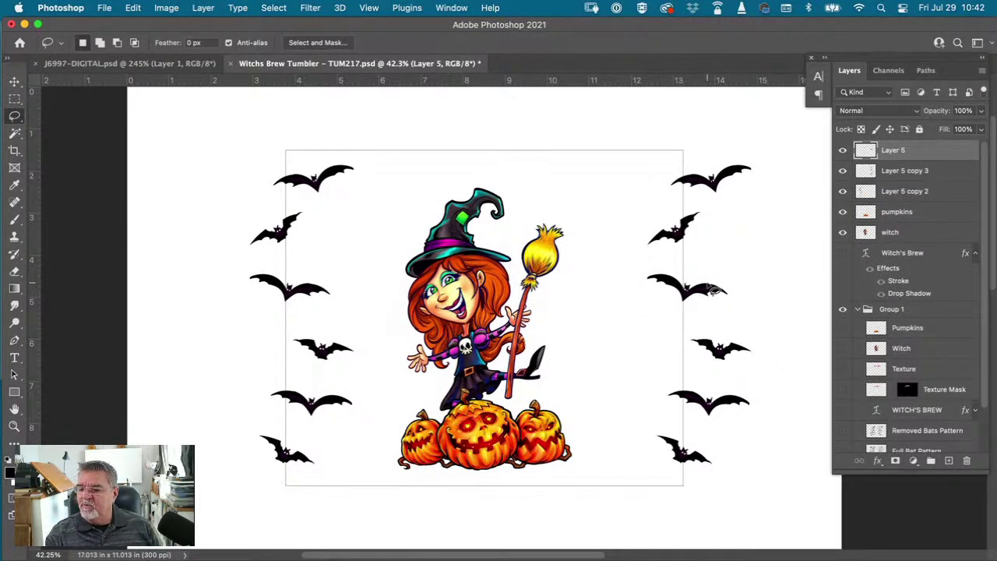
click(843, 171)
click(842, 151)
click(842, 151)
click(843, 150)
click(842, 150)
click(842, 171)
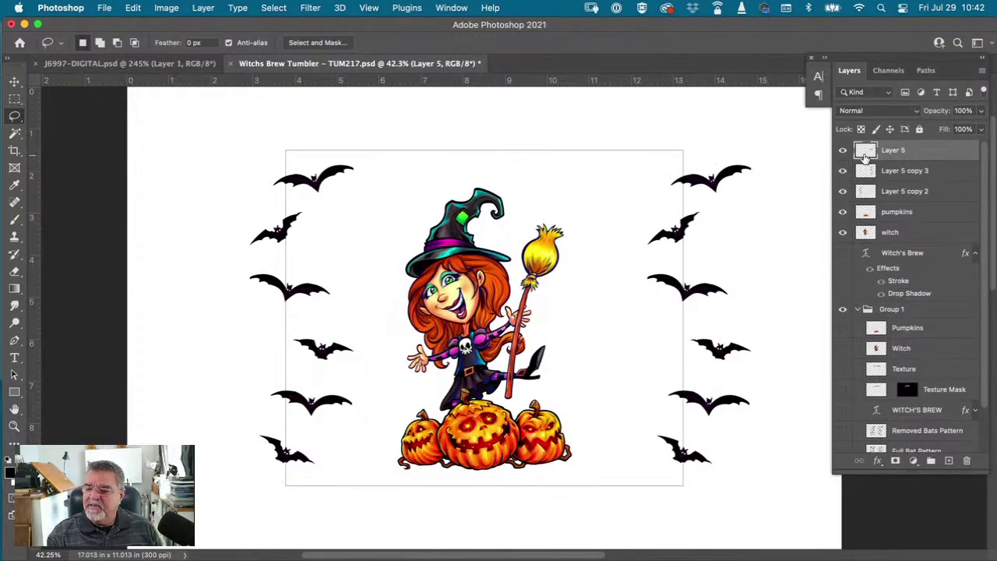
- Move the copied bat beside the witch's hat and tilt it to -12.53°
key(v)
mouse_move(691, 289)
mouse_down()
mouse_move(635, 287)
mouse_move(455, 187)
mouse_move(378, 209)
mouse_move(375, 250)
mouse_move(407, 232)
mouse_move(395, 221)
mouse_move(374, 253)
mouse_up()
key(super+t)
key(Return)
key(super+t)
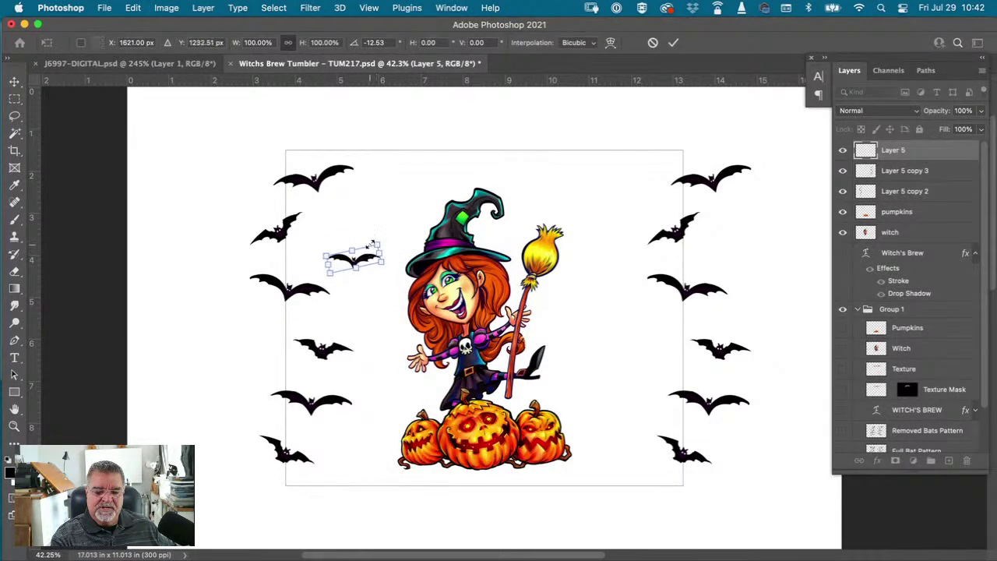
key(Return)
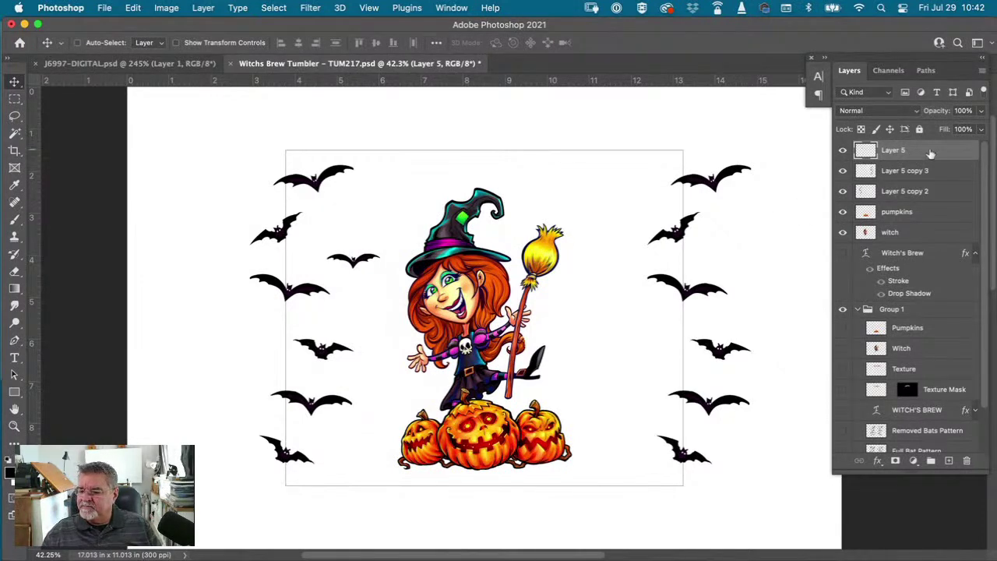
- Hide the three bat layers, the pumpkins and the witch layer above Group 1
click(842, 191)
click(842, 170)
click(843, 150)
click(843, 211)
click(842, 232)
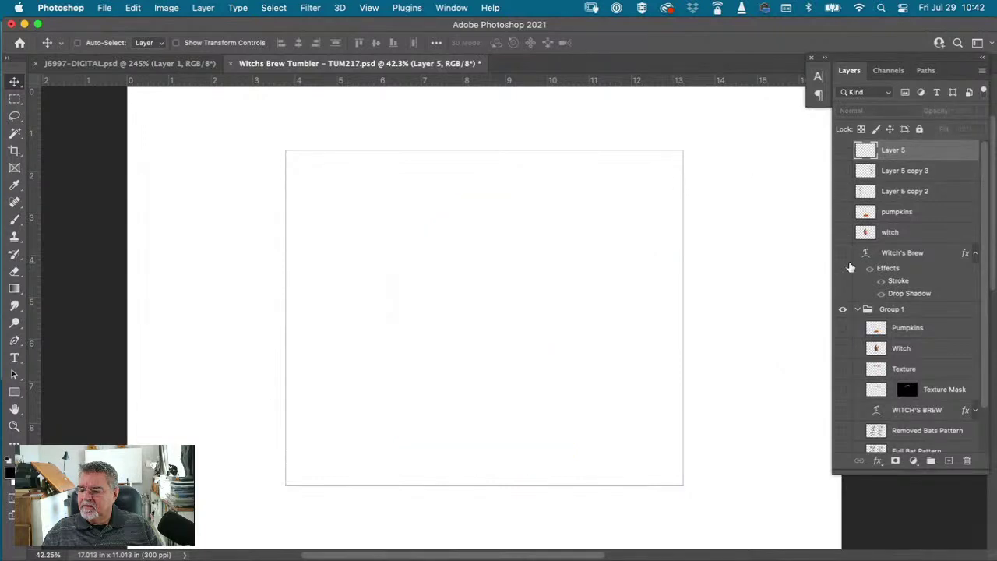
click(842, 253)
click(842, 253)
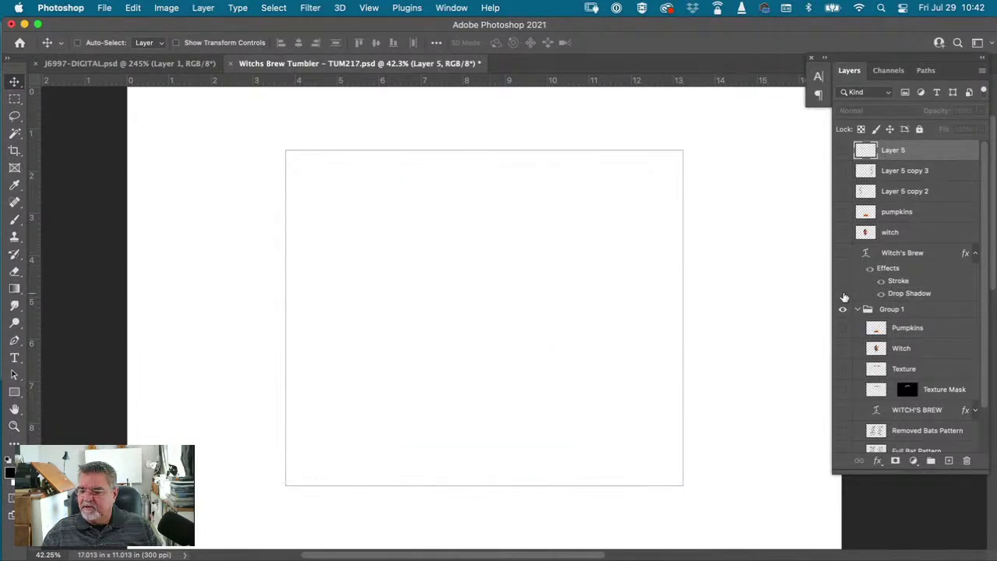
- Show Group 1's Pumpkins, witch artwork and WITCH'S BREW title, keeping the red texture hidden
scroll(933, 309, down, 2)
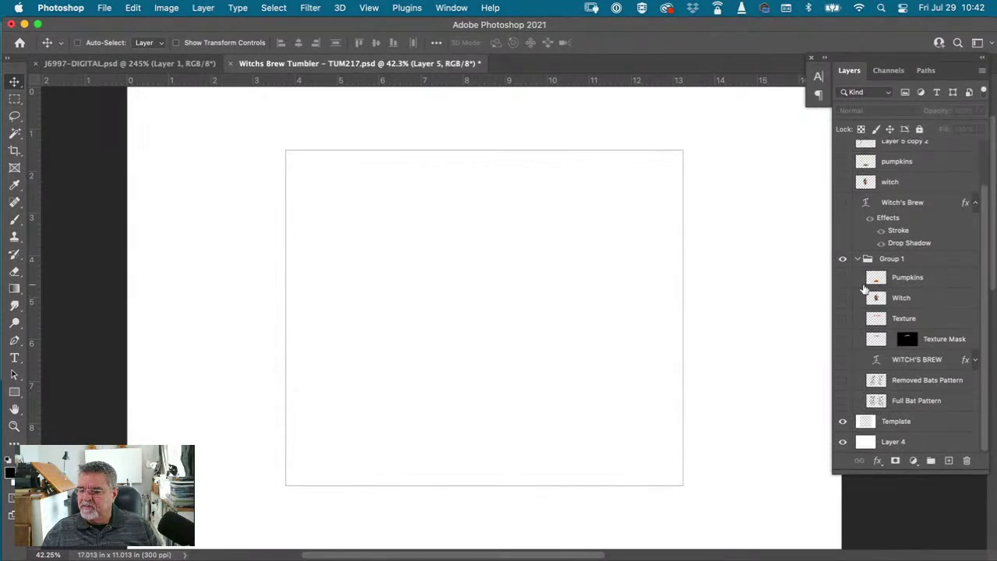
click(842, 278)
click(842, 297)
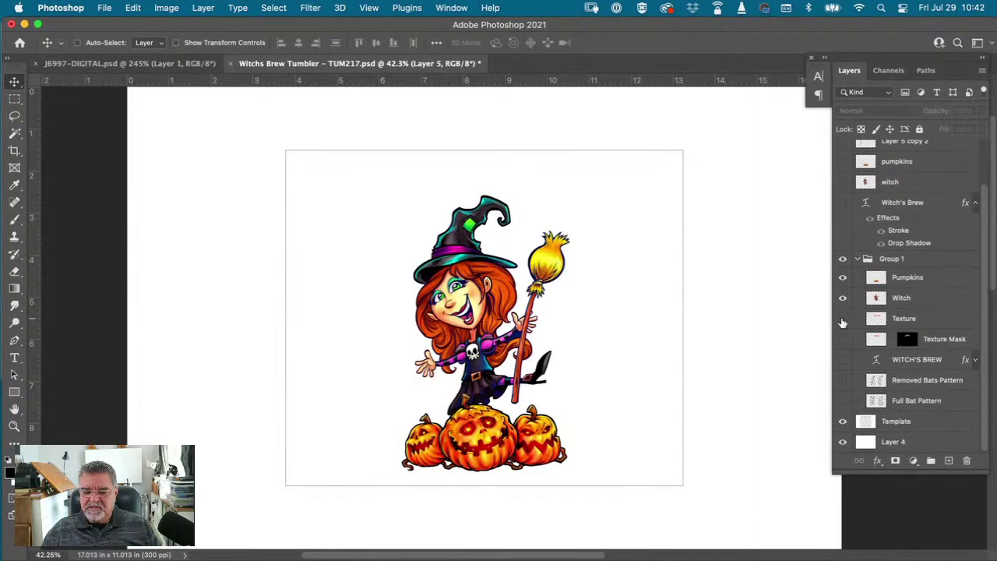
click(842, 318)
click(842, 318)
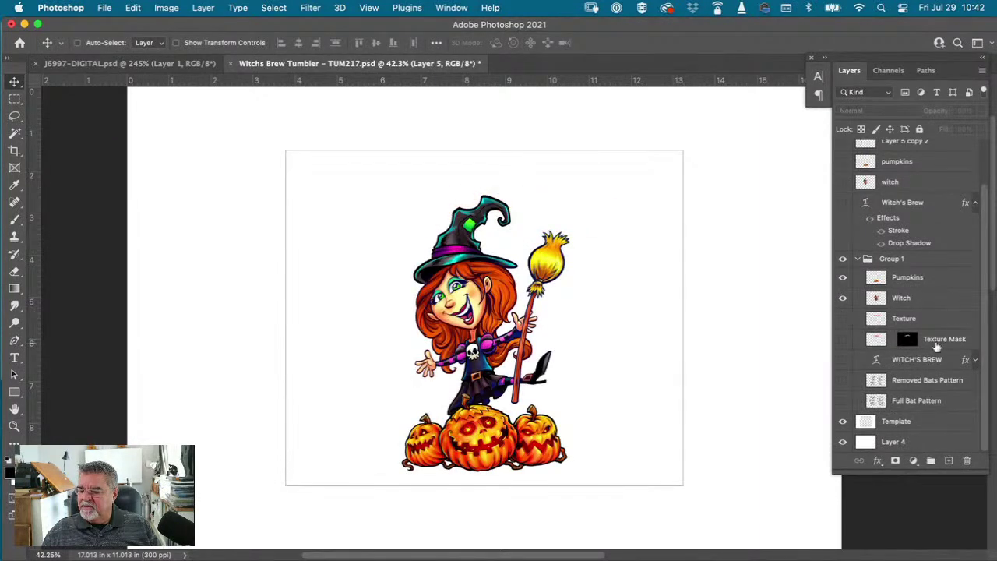
click(842, 359)
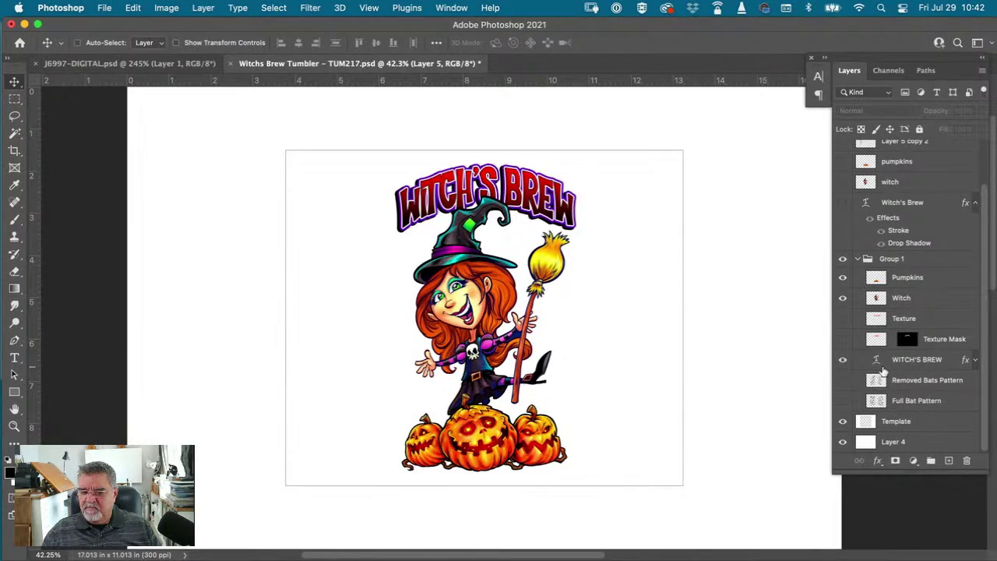
- Show the Template and Removed Bats Pattern instead of Full Bat Pattern, then add a new layer
drag(911, 473, 912, 519)
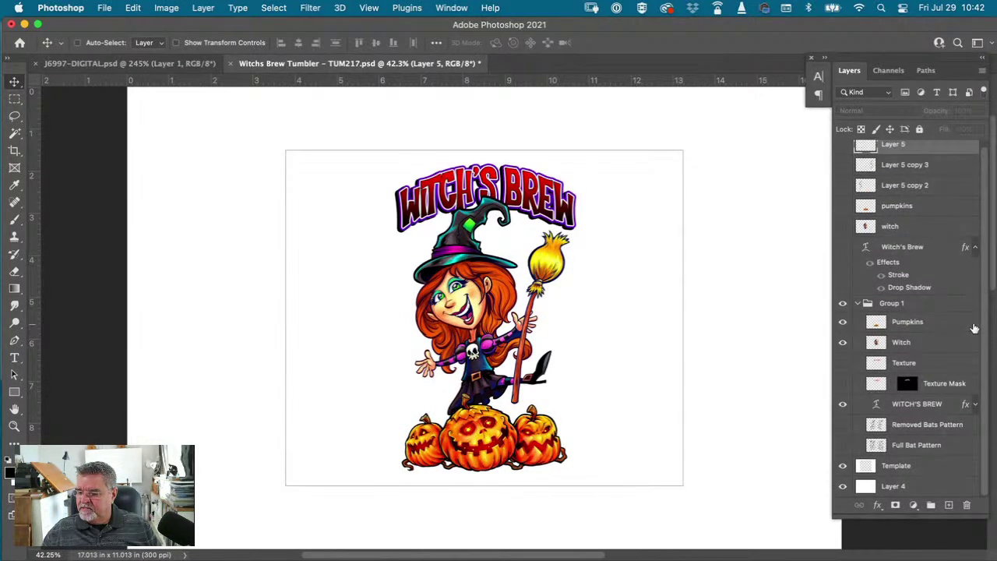
click(843, 466)
click(843, 466)
click(843, 465)
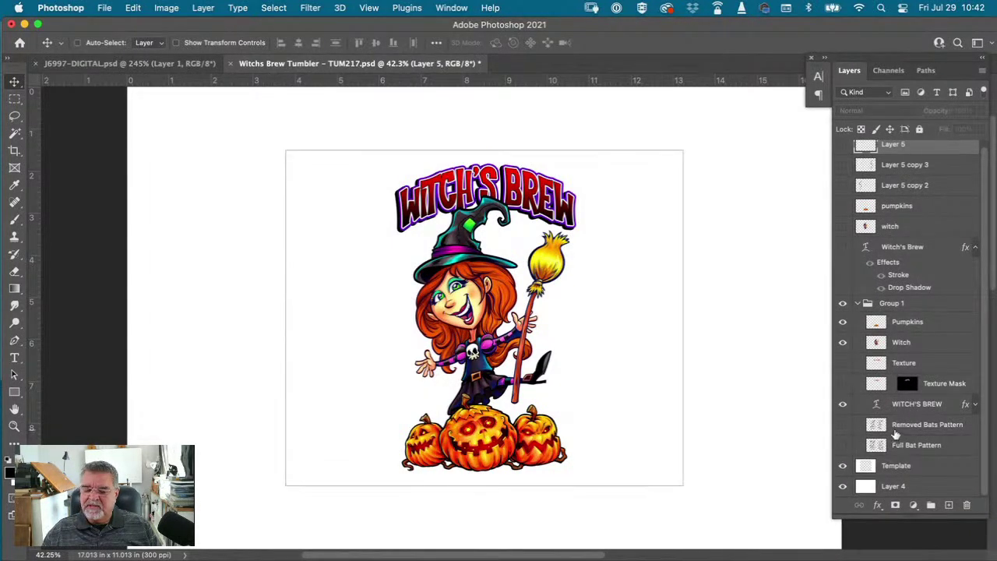
click(843, 444)
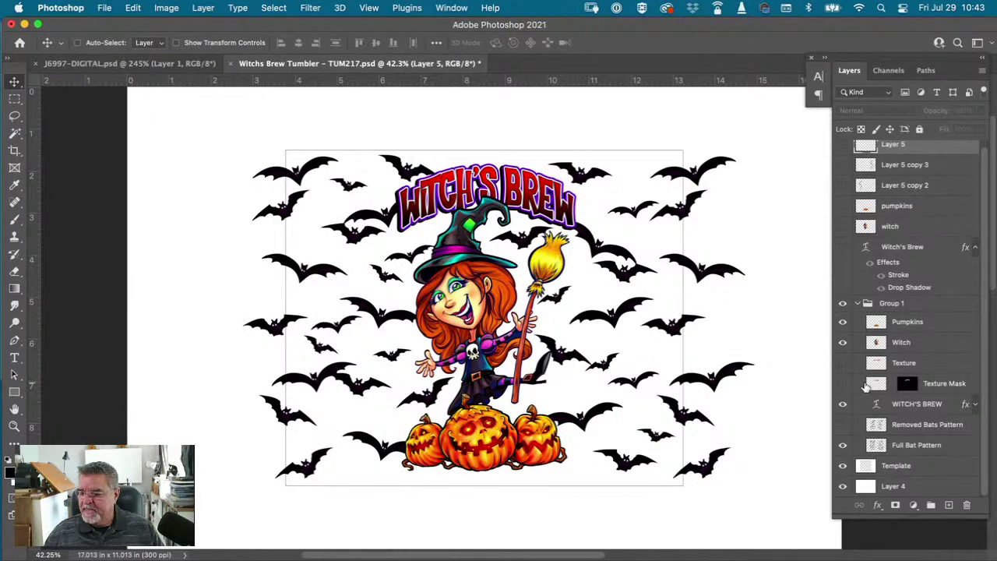
click(843, 445)
click(843, 425)
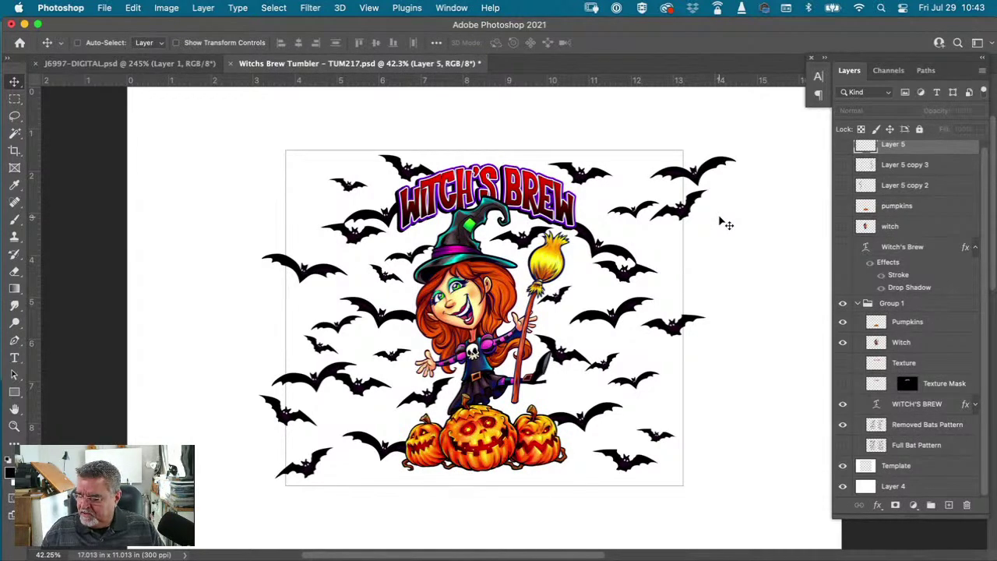
click(949, 505)
- Place Layer 6 just above Removed Bats Pattern and set a bright green foreground for the Brush
drag(866, 151, 868, 433)
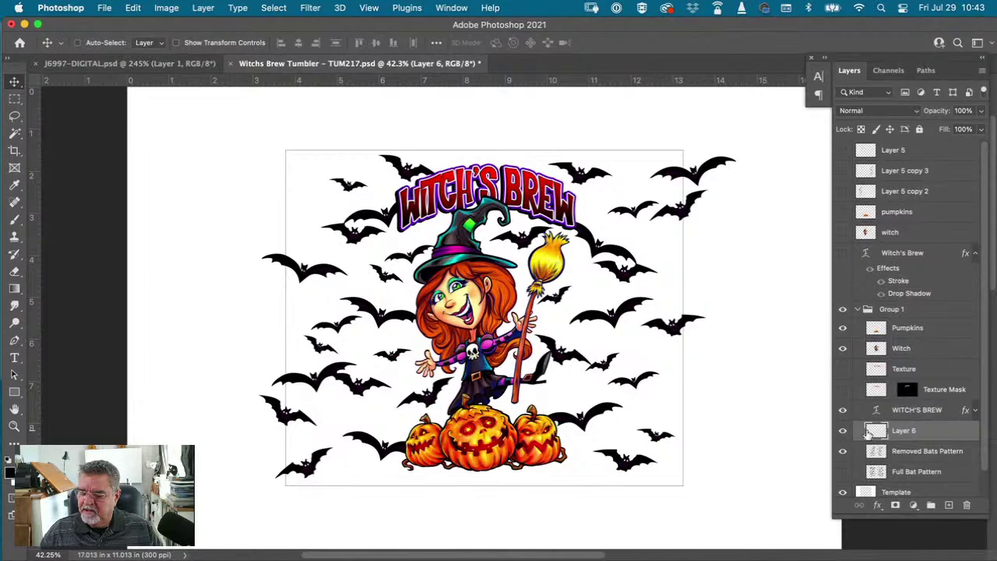
click(9, 472)
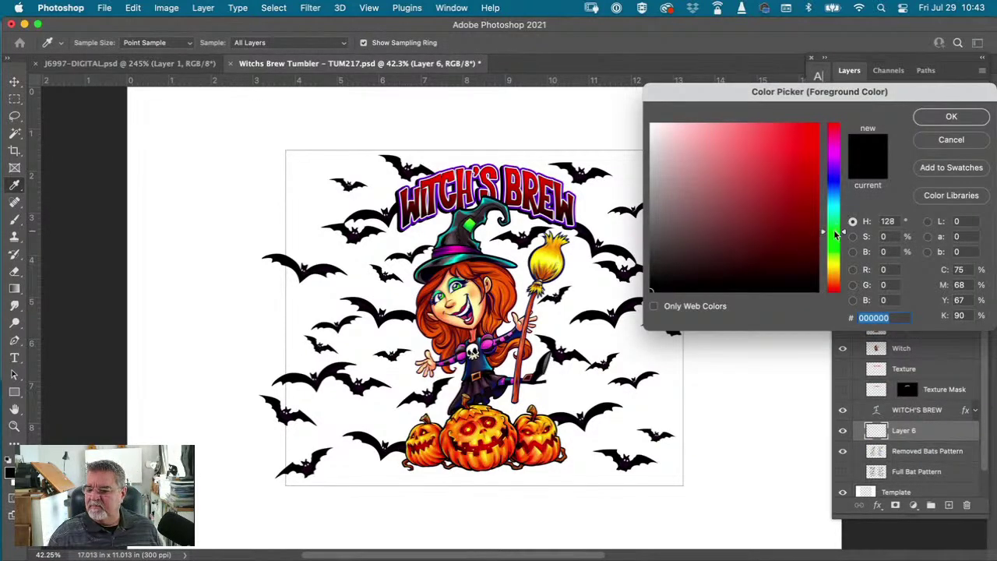
text(2df858)
text(52ff24)
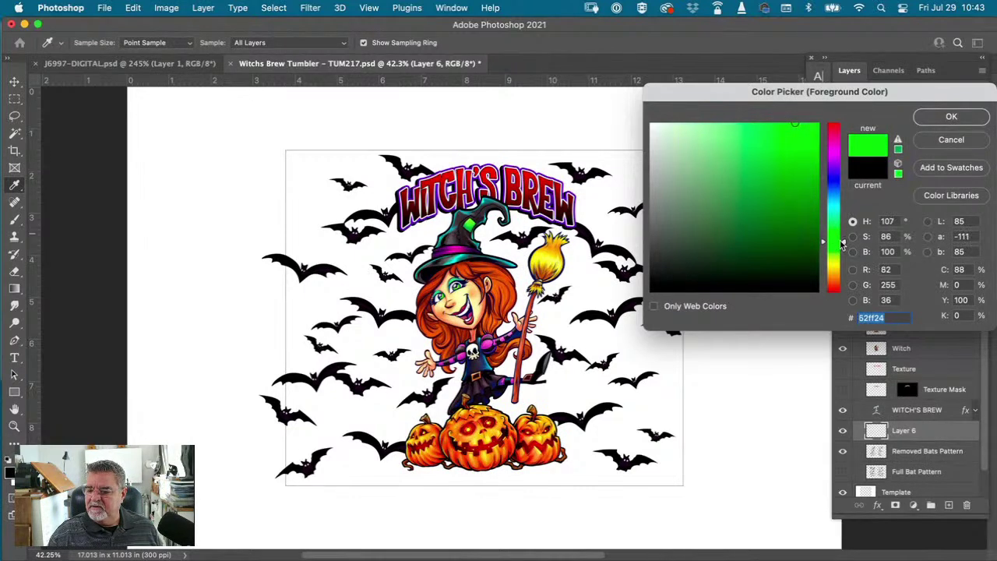
click(944, 116)
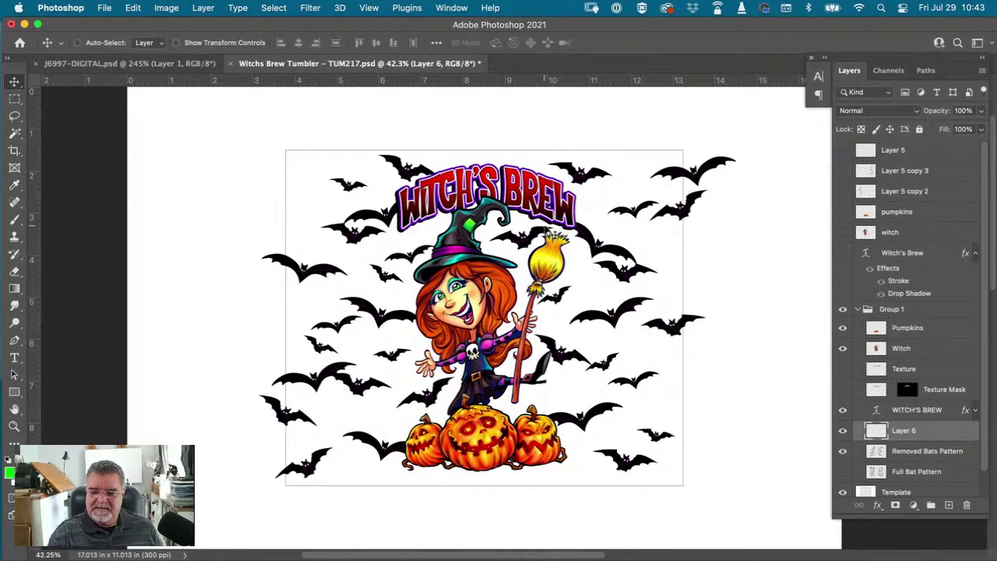
key(b)
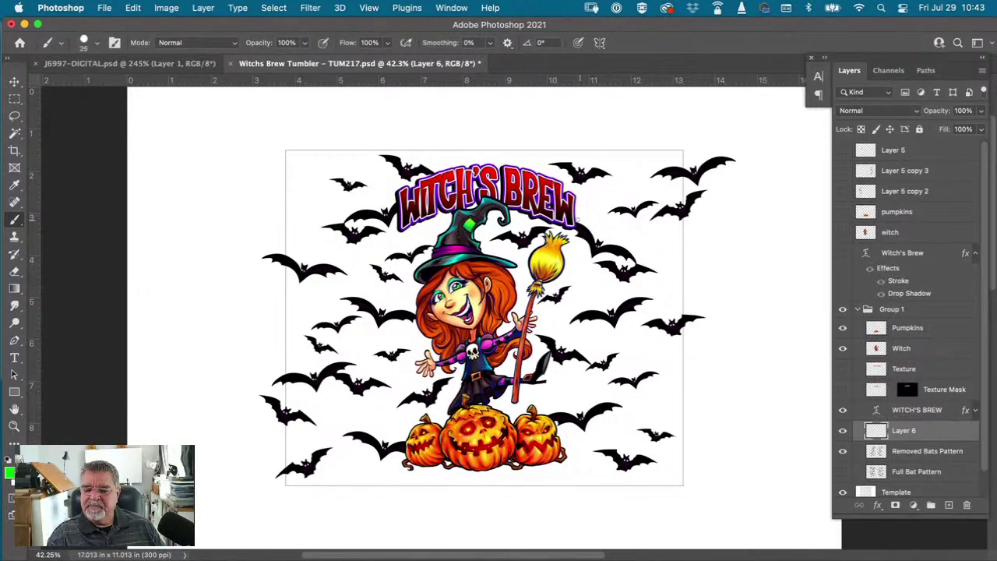
- Turn on the Full Bat Pattern to bring back the outer edge bats
click(843, 452)
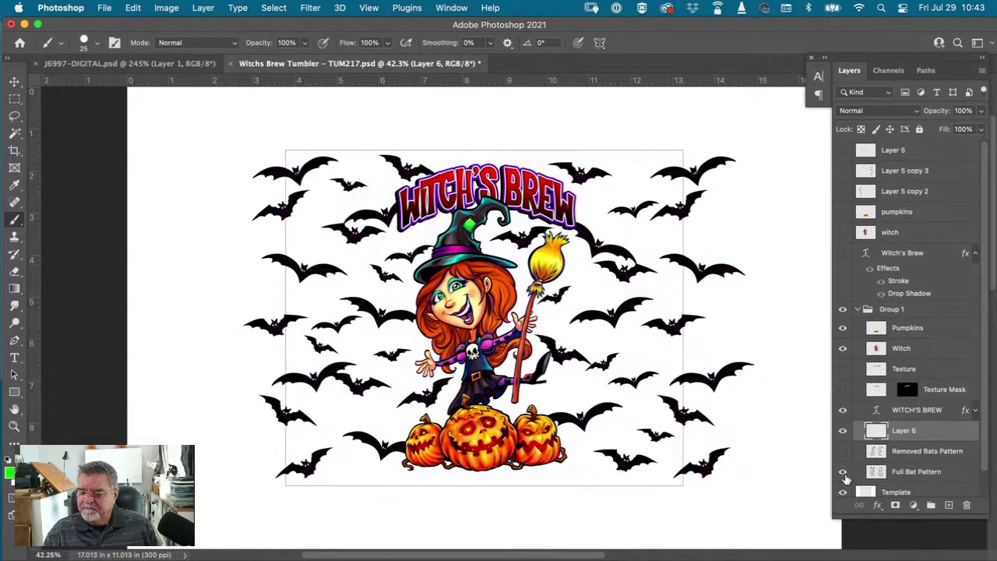
click(842, 470)
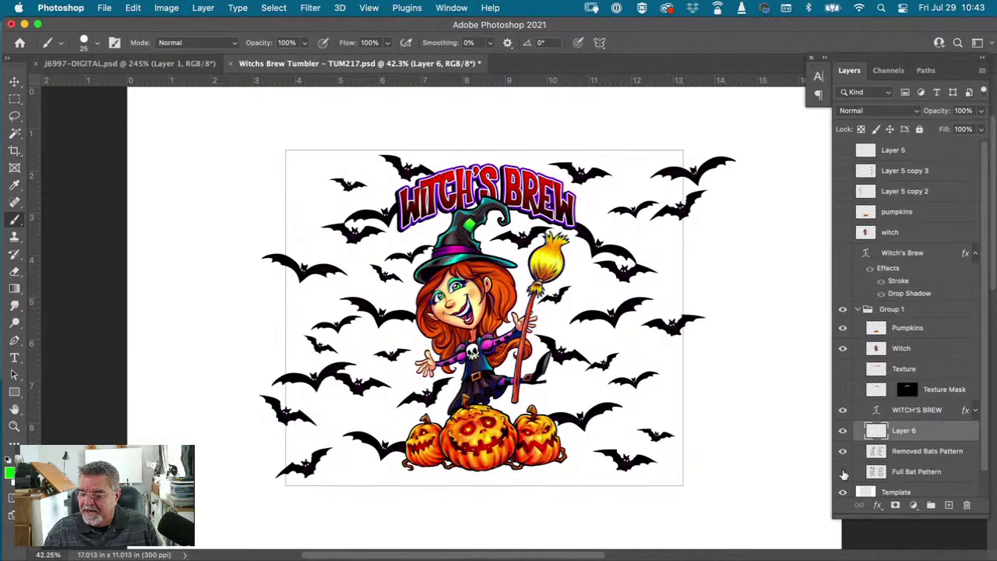
click(842, 472)
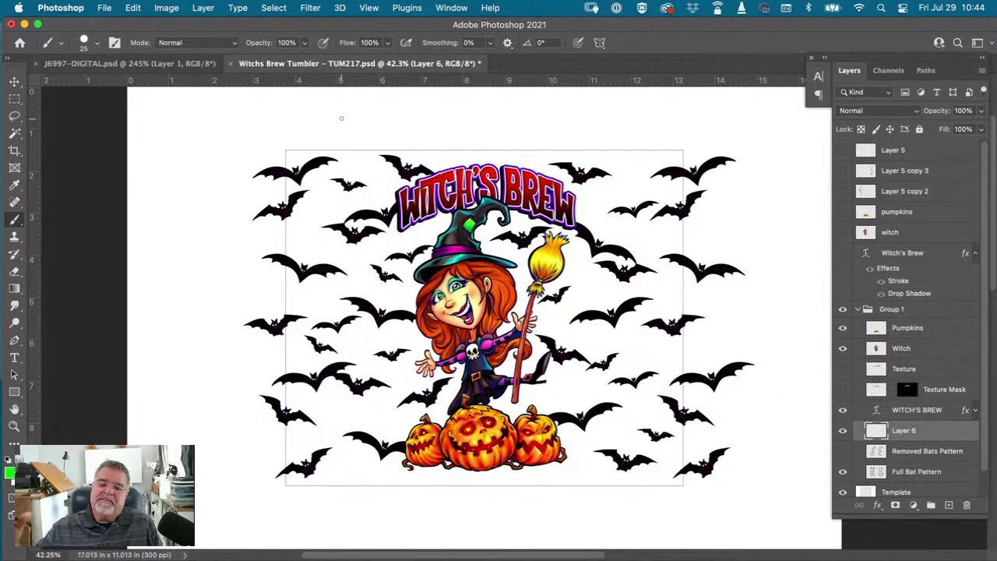
- Paint green marks down the left bats and around the top, middle and lower right bats, then hide Layer 6
mouse_move(338, 134)
mouse_down()
mouse_move(317, 190)
mouse_move(314, 242)
mouse_move(242, 258)
mouse_move(316, 318)
mouse_move(243, 387)
mouse_move(267, 434)
mouse_move(329, 433)
mouse_move(341, 469)
mouse_move(268, 506)
mouse_up()
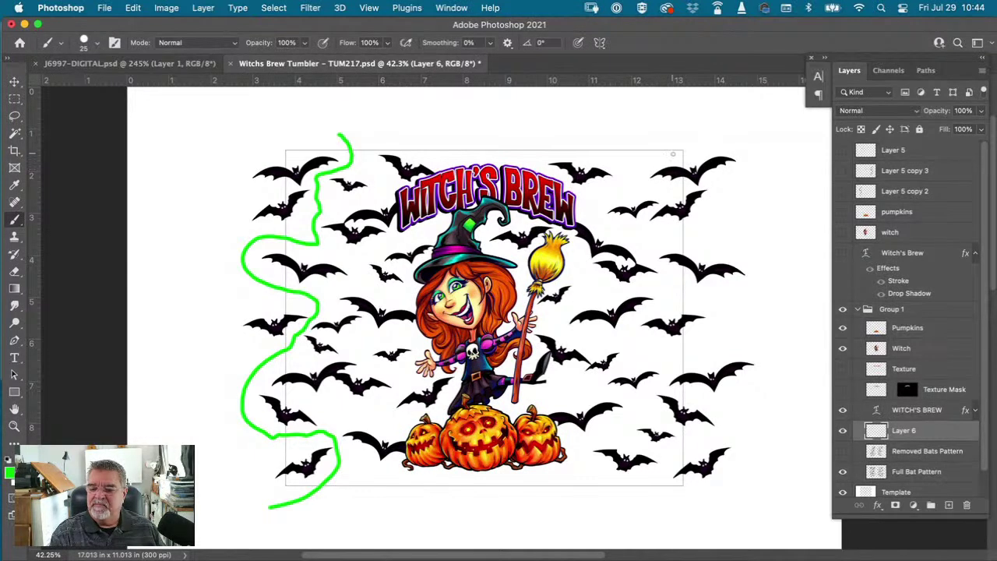
mouse_move(667, 144)
mouse_down()
mouse_move(678, 144)
mouse_move(627, 180)
mouse_up()
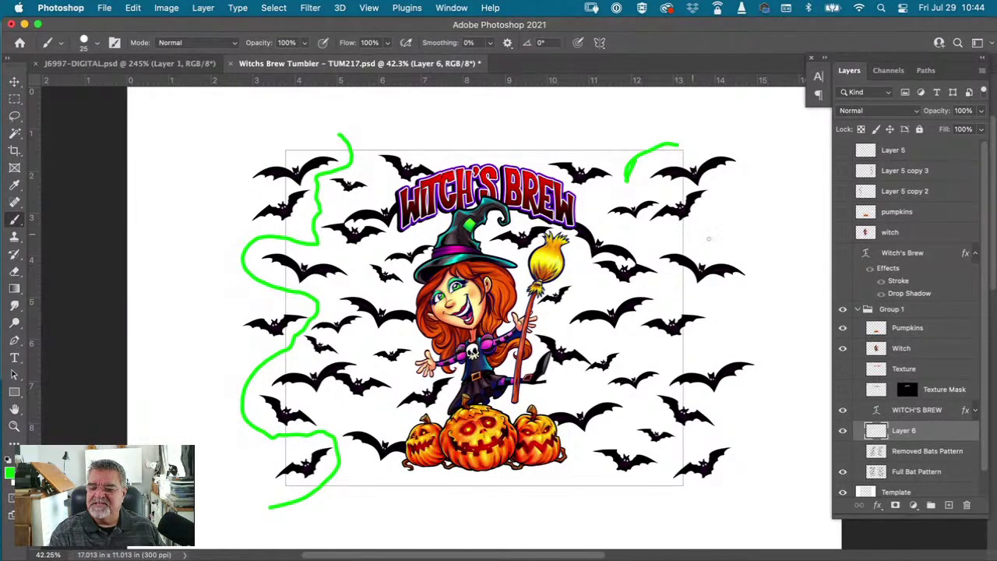
mouse_move(723, 248)
mouse_down()
mouse_move(678, 235)
mouse_move(664, 269)
mouse_move(733, 250)
mouse_up()
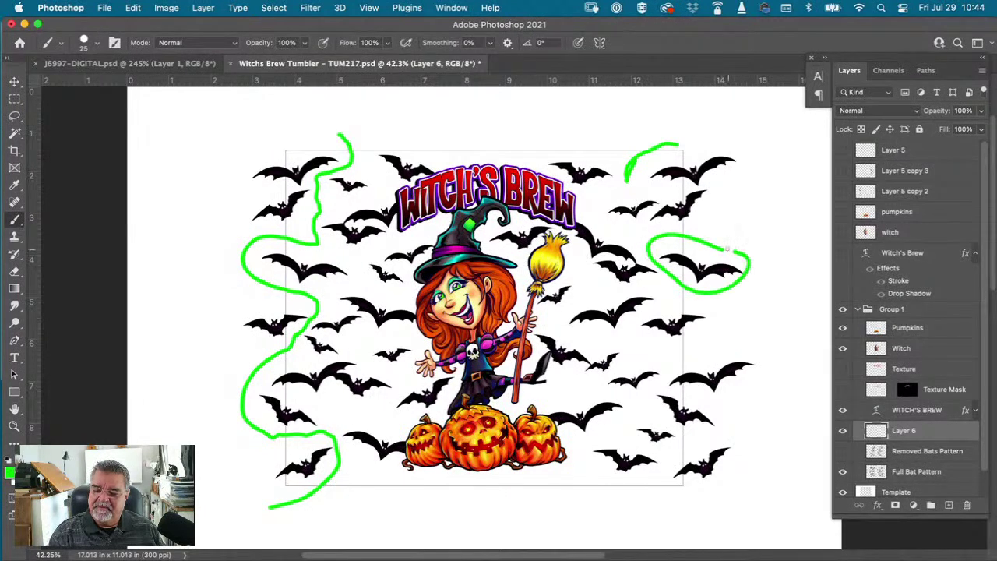
mouse_move(705, 355)
mouse_down()
mouse_move(653, 383)
mouse_move(648, 403)
mouse_move(660, 418)
mouse_move(748, 411)
mouse_move(767, 360)
mouse_up()
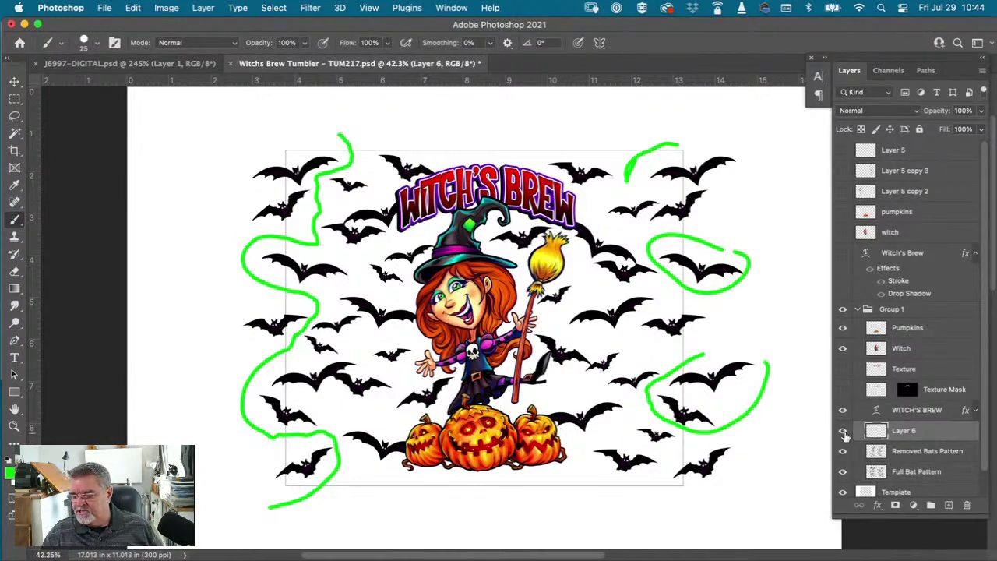
click(842, 430)
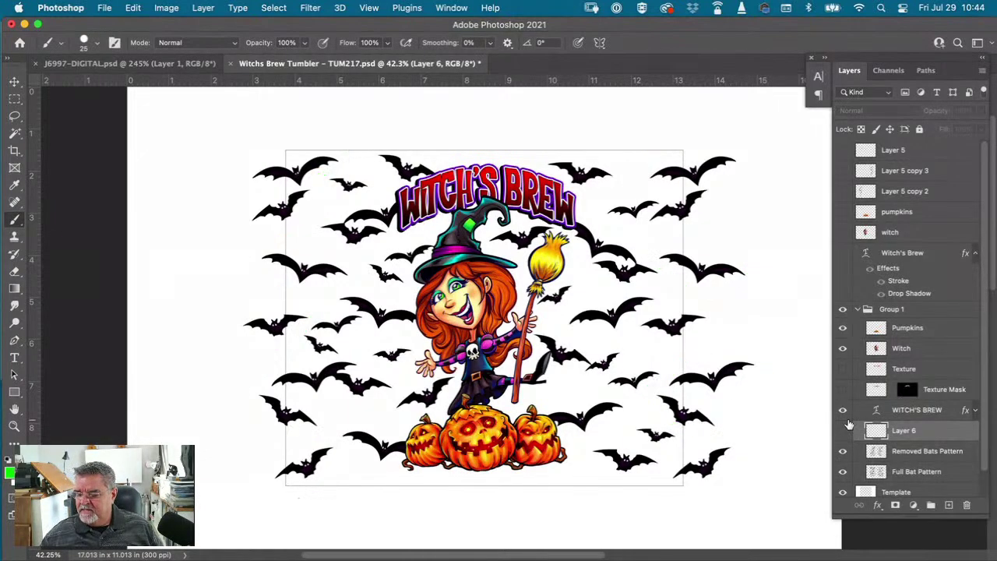
- Show the Removed Bats Pattern layer in place of the Full Bat Pattern
click(842, 471)
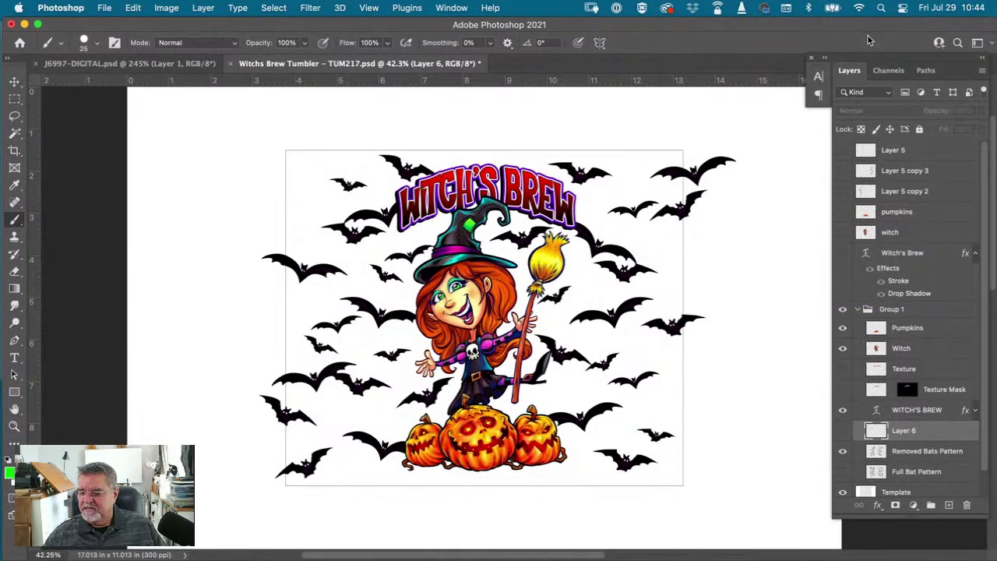
- Preview the Texture layer, then enable Texture Mask to put red texture on the title
click(842, 368)
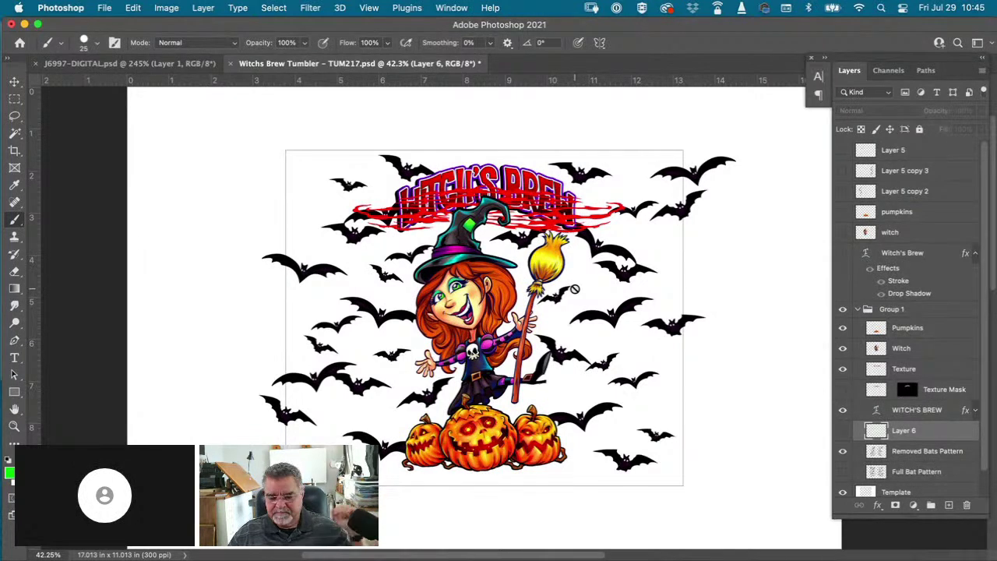
click(842, 368)
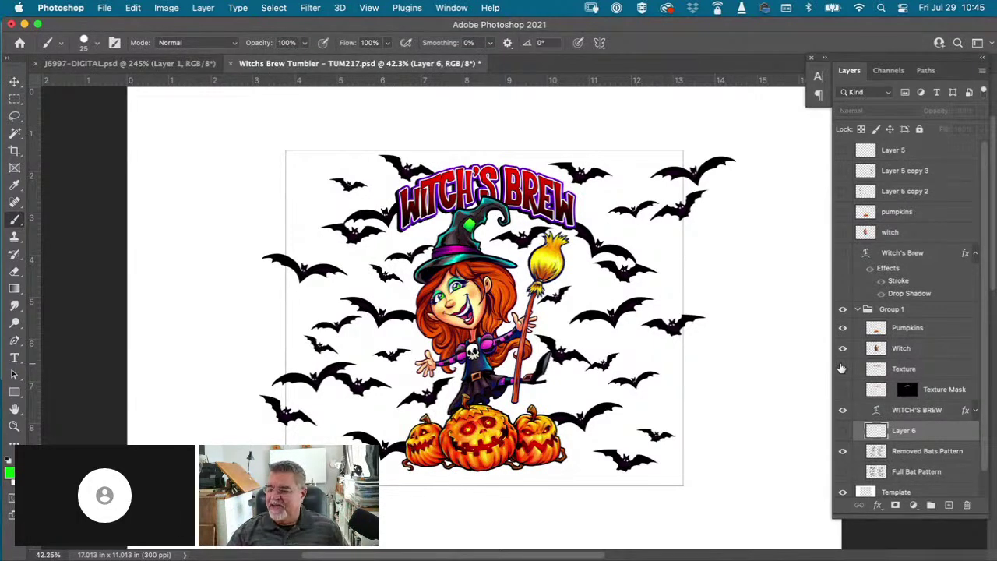
click(843, 390)
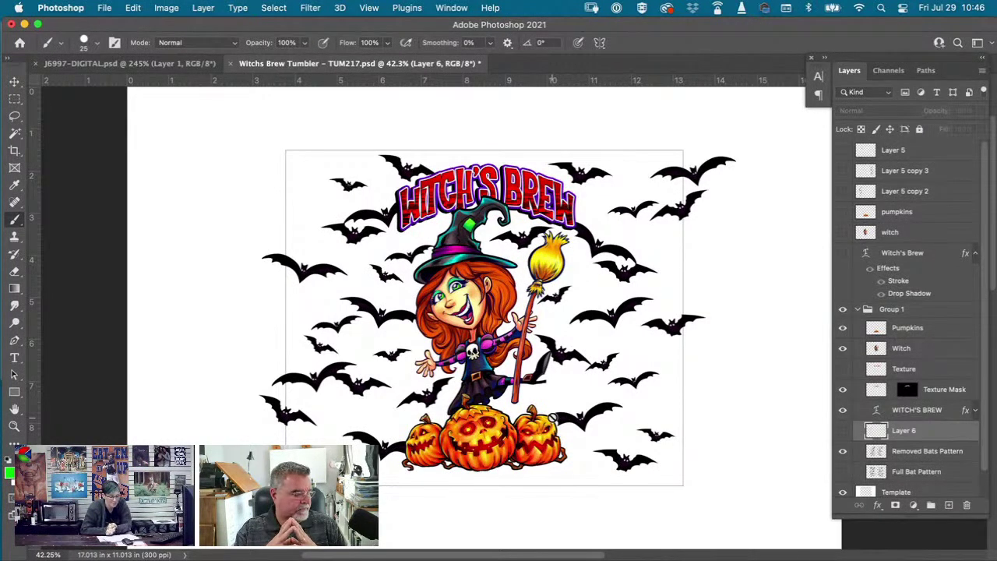
click(110, 7)
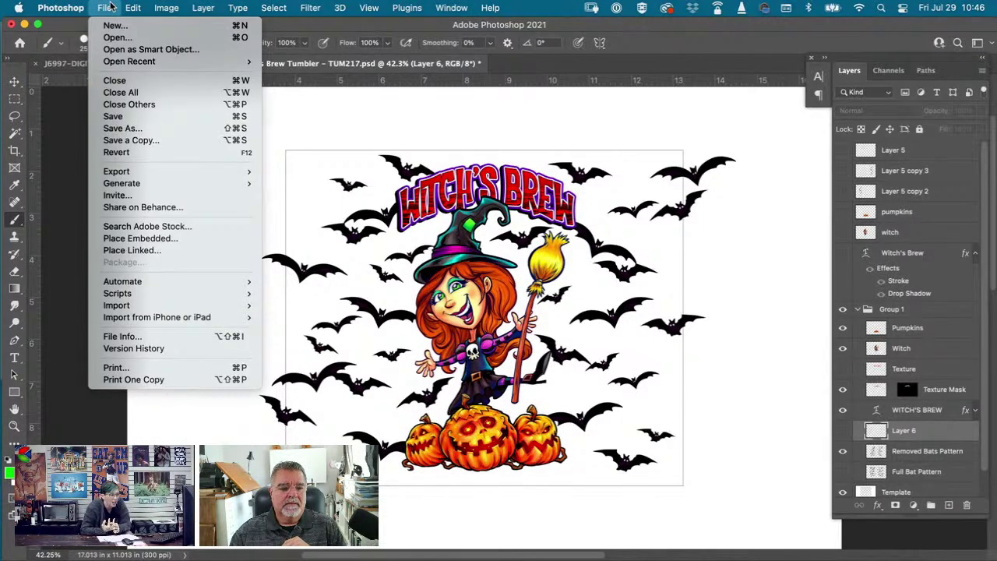
click(110, 7)
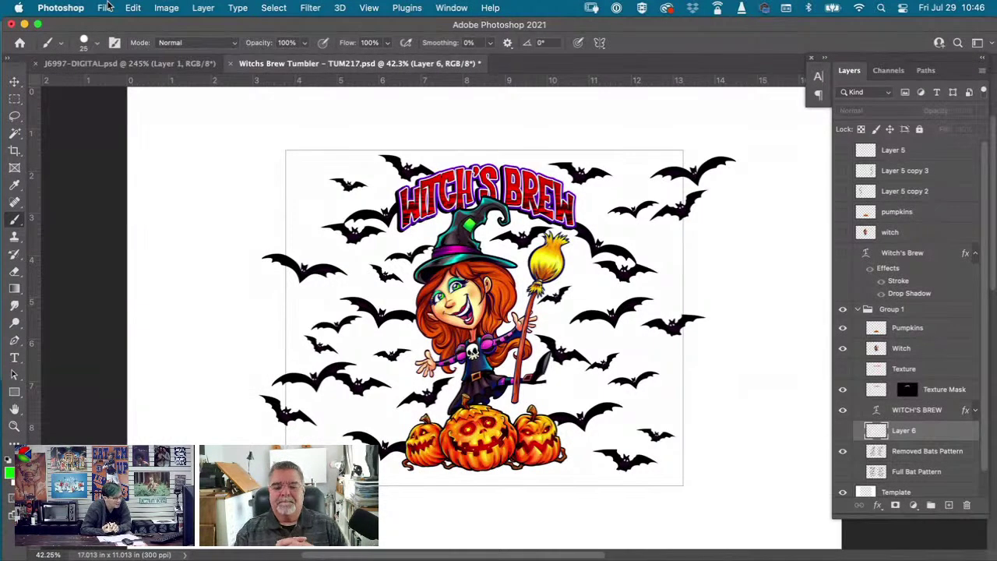